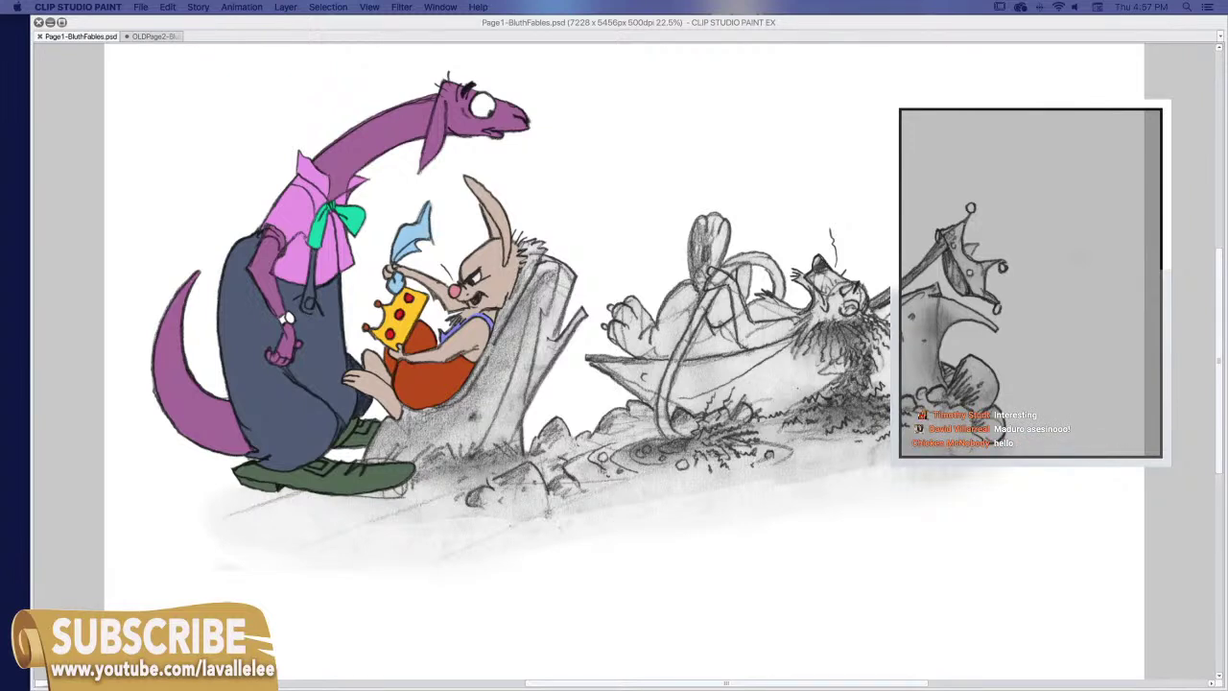
{"action": "left_click_drag", "start_coordinate": [847, 514], "coordinate": [857, 559]}
{"action": "key", "text": "super+z"}
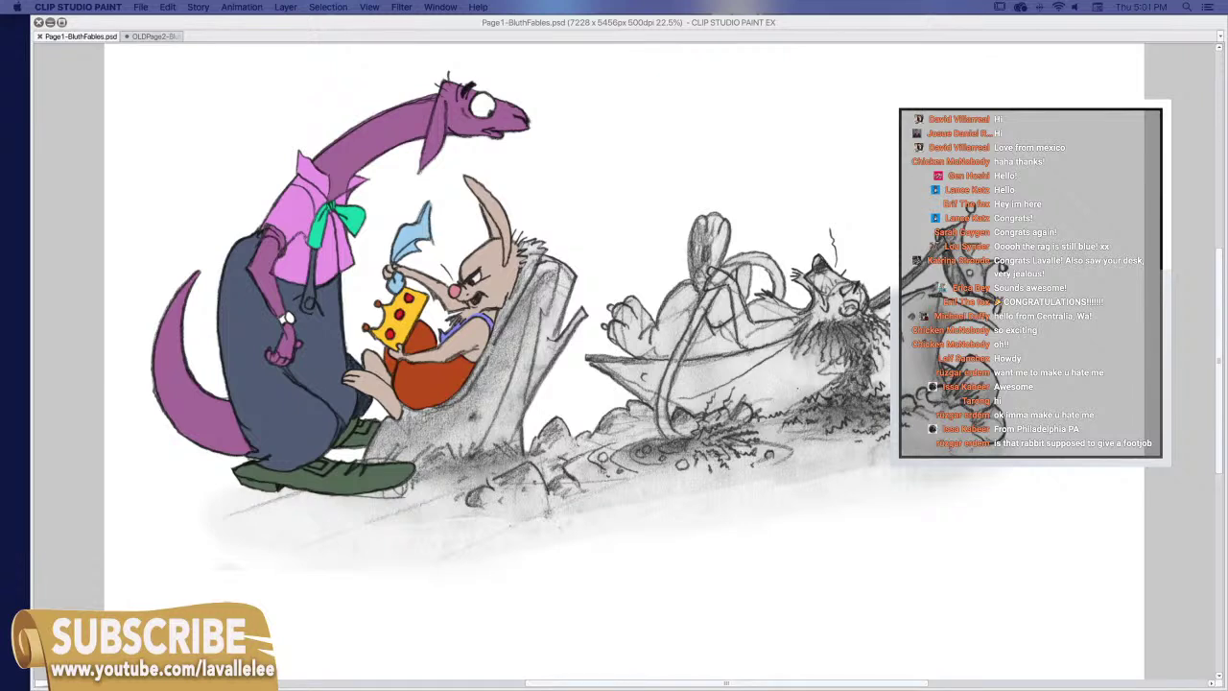
Bring back the hidden palettes and paint the dinosaur's watch strap and face with the teal sampled from its bow tie
{"action": "key", "text": "Tab"}
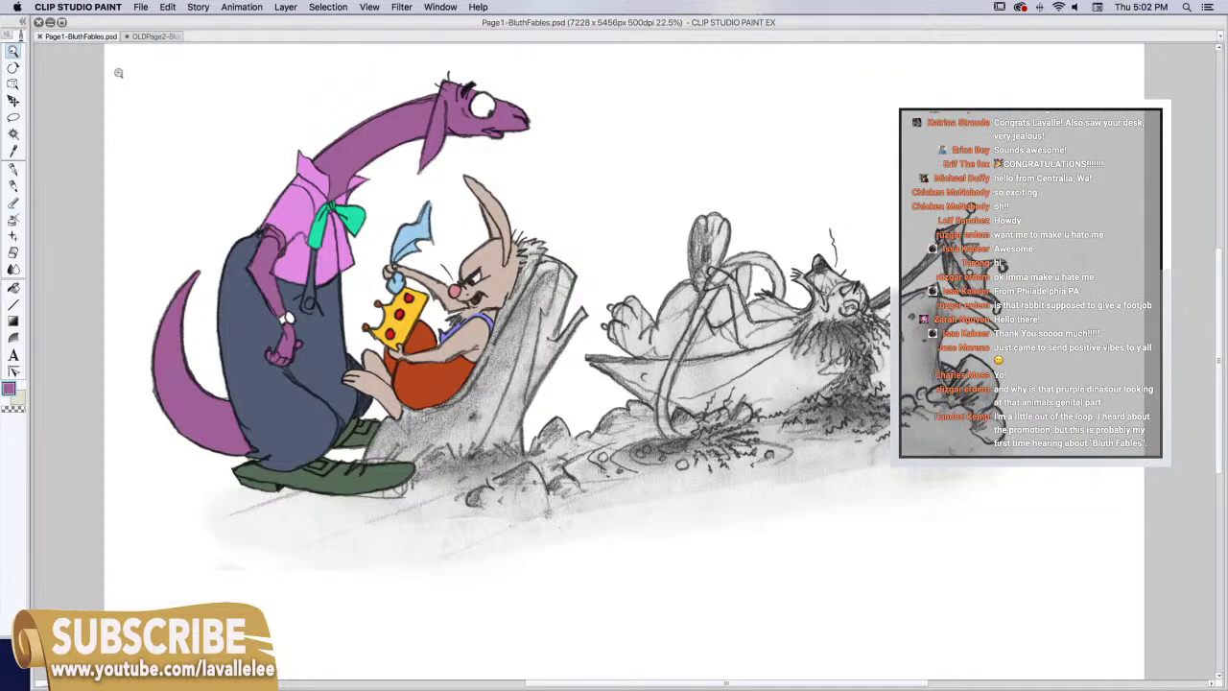
{"action": "left_click_drag", "start_coordinate": [291, 322], "coordinate": [343, 346]}
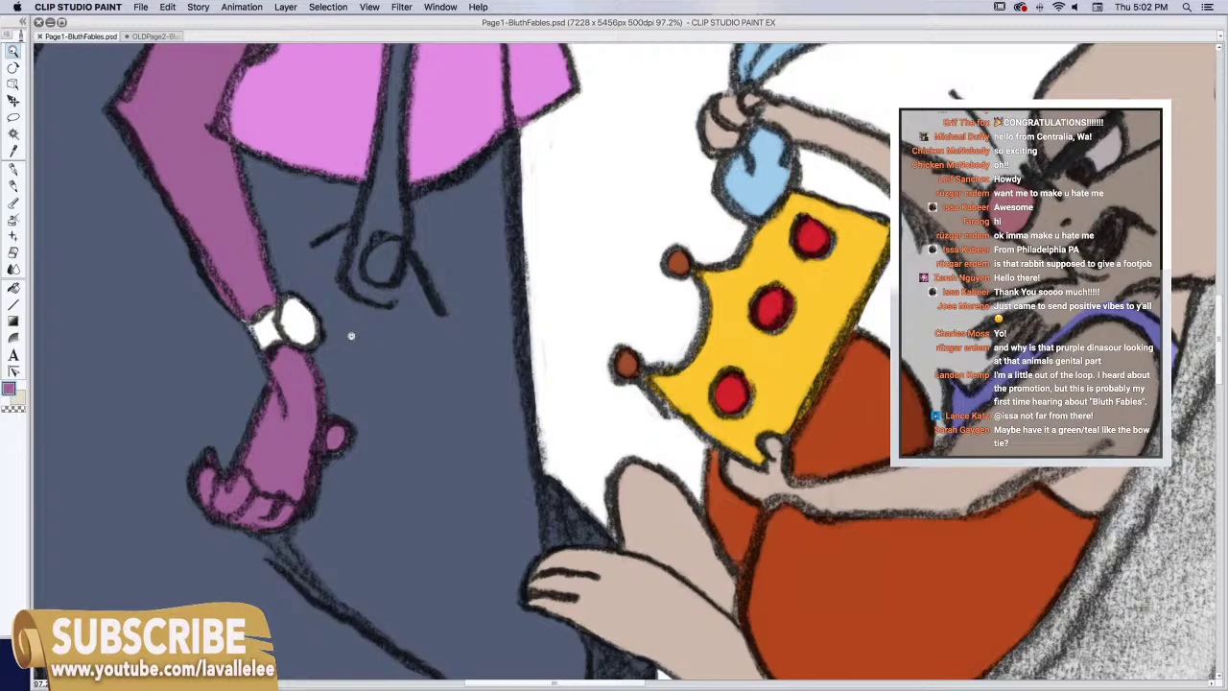
{"action": "scroll", "coordinate": [351, 336], "scroll_direction": "down", "scroll_amount": 5}
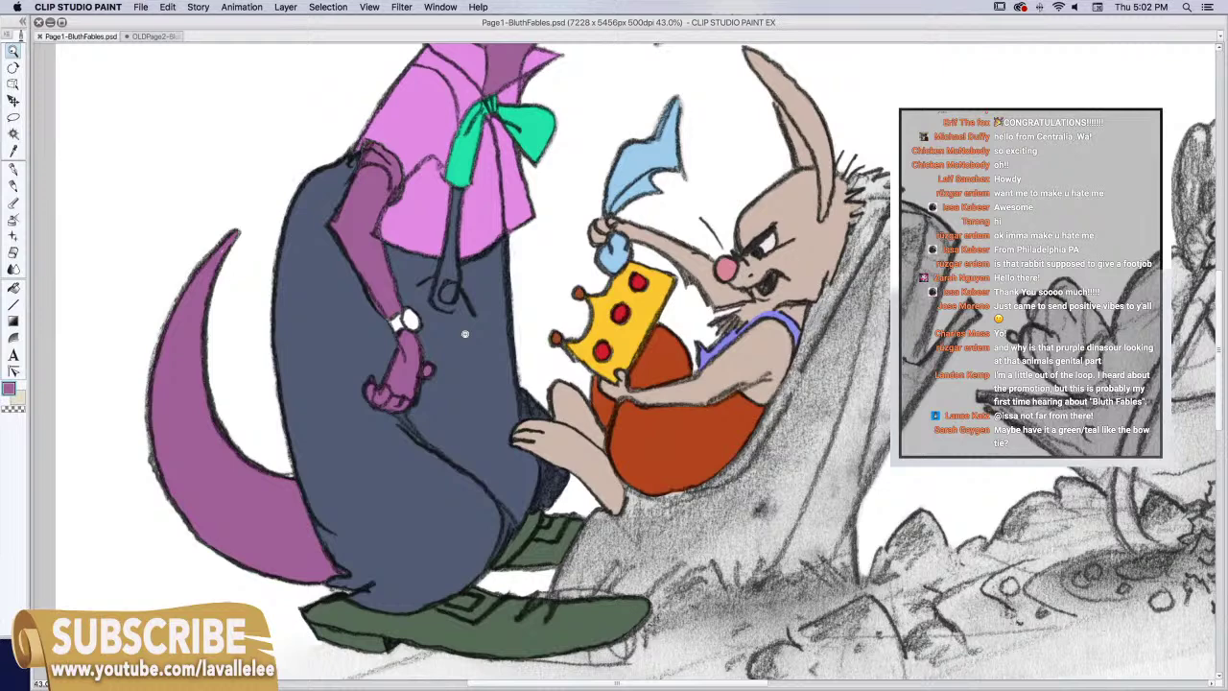
{"action": "left_click", "coordinate": [13, 202]}
{"action": "left_click", "coordinate": [467, 146], "text": "alt"}
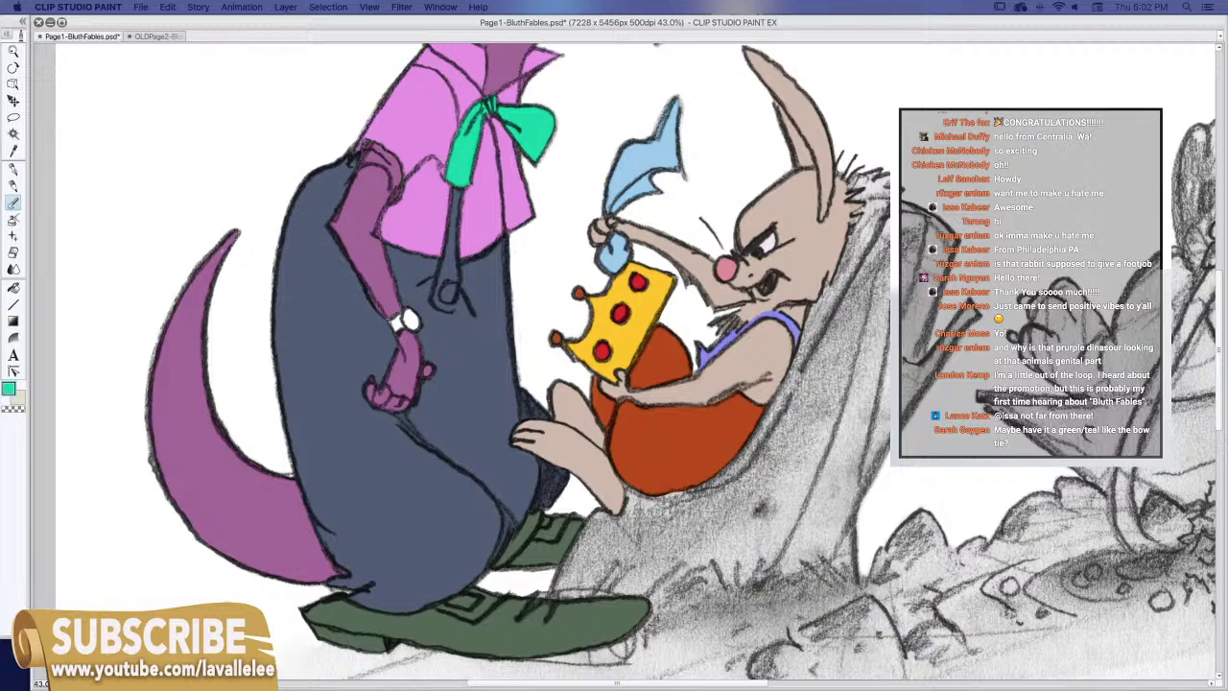
{"action": "key", "text": "/"}
{"action": "left_click_drag", "start_coordinate": [383, 300], "coordinate": [422, 303]}
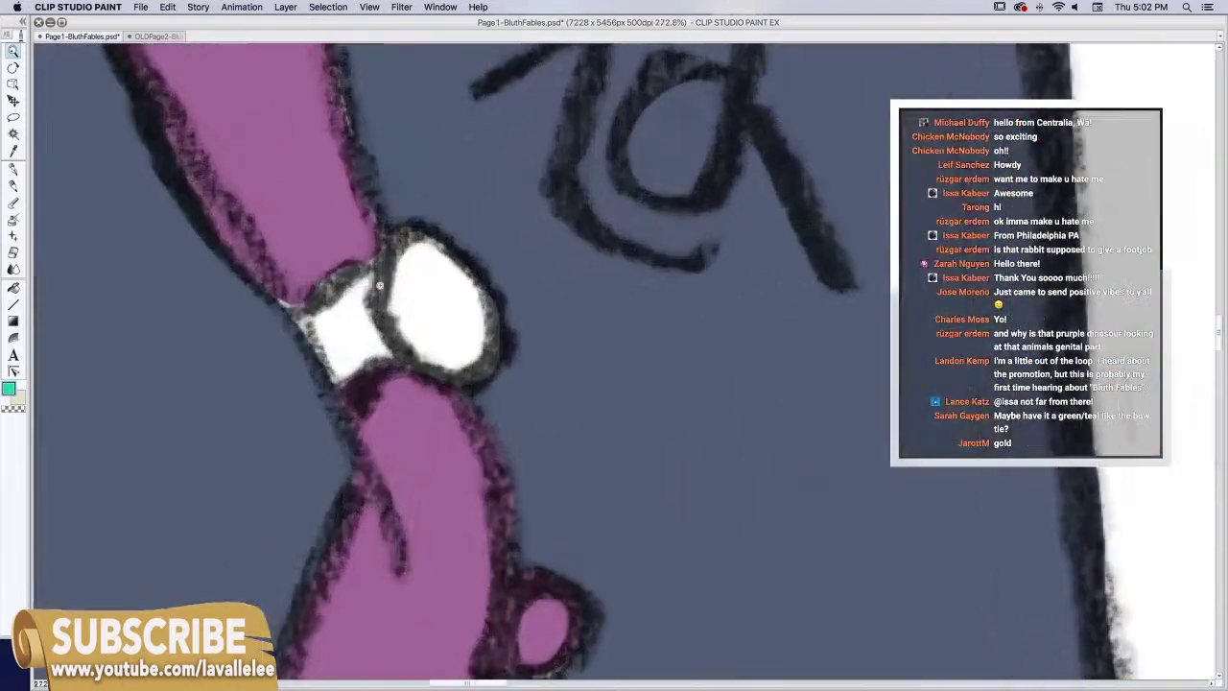
{"action": "left_click", "coordinate": [14, 203]}
{"action": "mouse_move", "coordinate": [325, 305]}
{"action": "left_mouse_down"}
{"action": "mouse_move", "coordinate": [387, 272]}
{"action": "mouse_move", "coordinate": [402, 241]}
{"action": "mouse_move", "coordinate": [424, 239]}
{"action": "mouse_move", "coordinate": [484, 313]}
{"action": "mouse_move", "coordinate": [488, 352]}
{"action": "mouse_move", "coordinate": [446, 367]}
{"action": "mouse_move", "coordinate": [397, 304]}
{"action": "mouse_move", "coordinate": [420, 315]}
{"action": "mouse_move", "coordinate": [422, 285]}
{"action": "mouse_move", "coordinate": [452, 352]}
{"action": "mouse_move", "coordinate": [466, 330]}
{"action": "mouse_move", "coordinate": [338, 372]}
{"action": "mouse_move", "coordinate": [313, 317]}
{"action": "mouse_move", "coordinate": [343, 304]}
{"action": "mouse_move", "coordinate": [374, 314]}
{"action": "mouse_move", "coordinate": [369, 345]}
{"action": "left_mouse_up"}
{"action": "left_click_drag", "start_coordinate": [362, 273], "coordinate": [288, 308]}
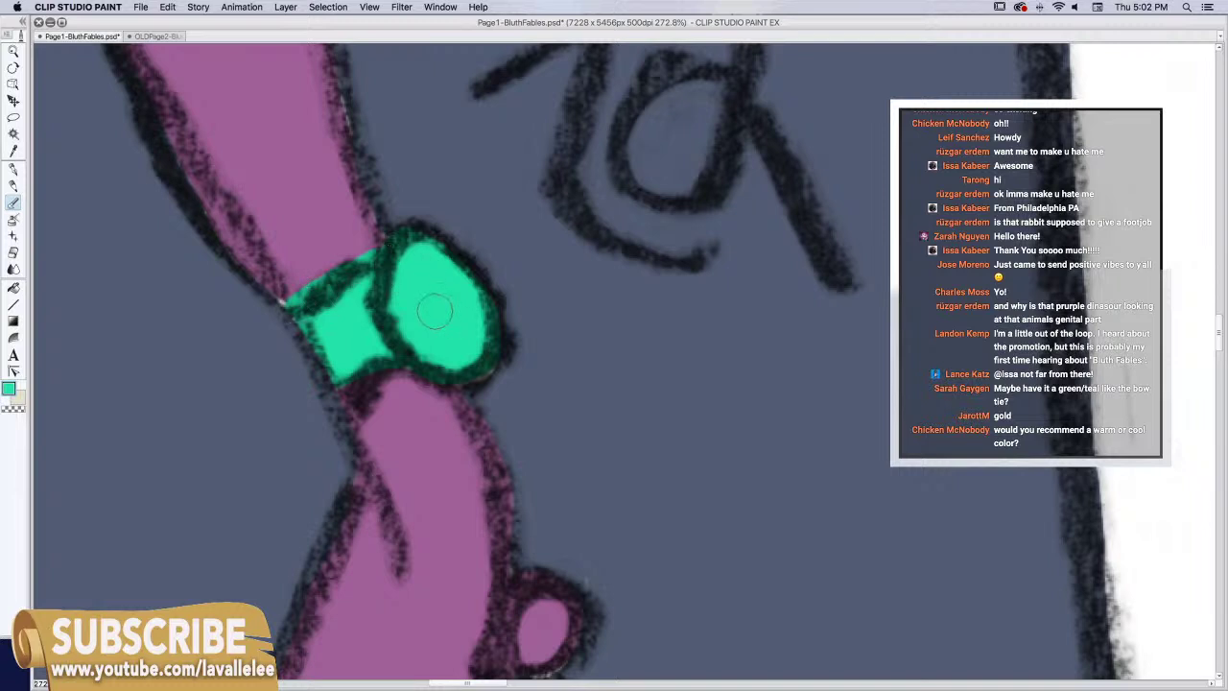
Erase the teal paint that spills past the watch strap's upper edge onto the purple arm
{"action": "left_click", "coordinate": [323, 266], "text": "alt"}
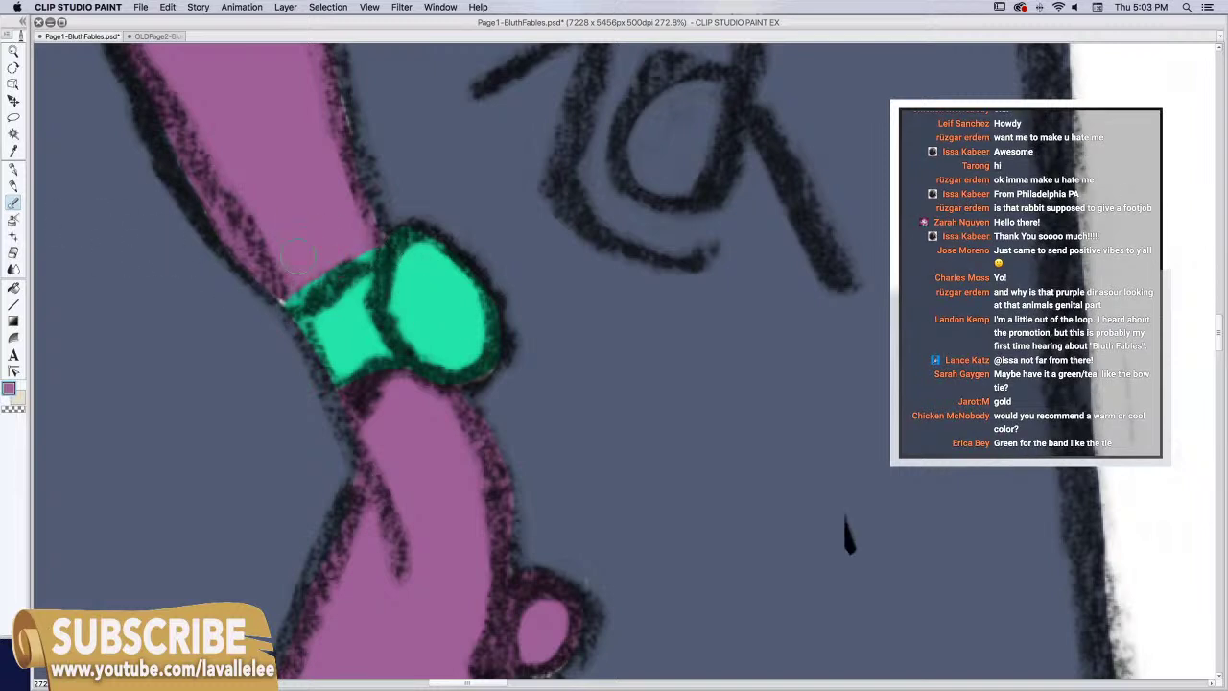
{"action": "key", "text": "e"}
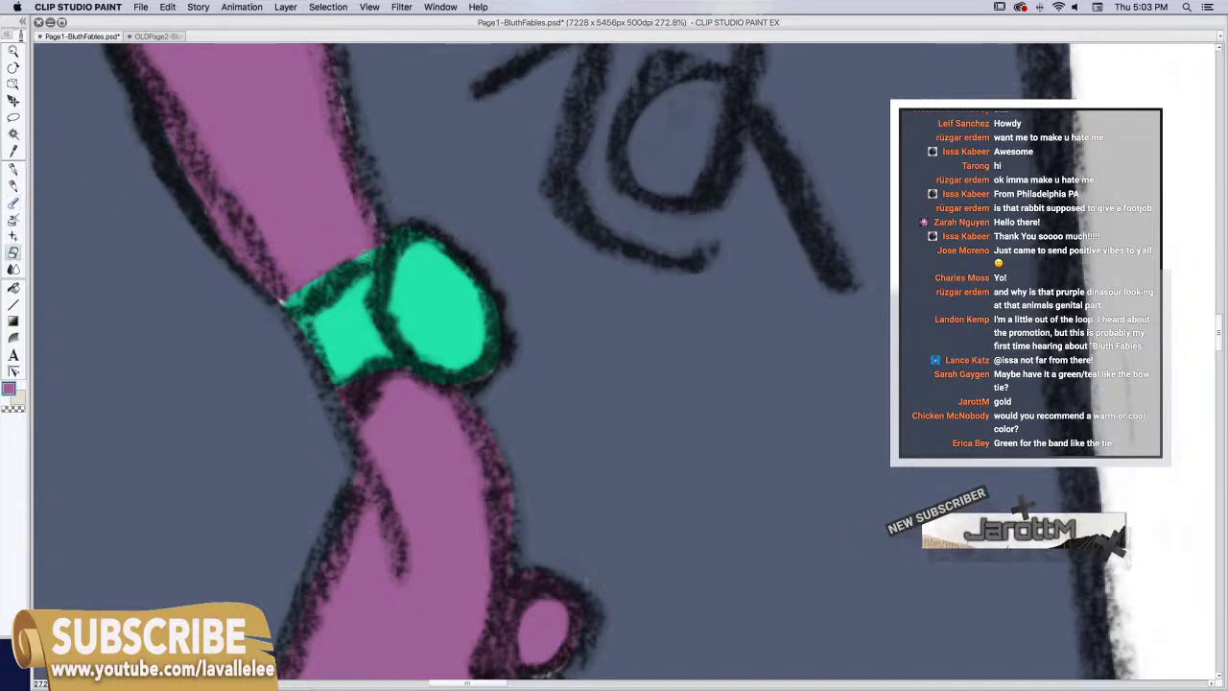
{"action": "mouse_move", "coordinate": [369, 254]}
{"action": "left_mouse_down"}
{"action": "mouse_move", "coordinate": [286, 303]}
{"action": "mouse_move", "coordinate": [379, 246]}
{"action": "mouse_move", "coordinate": [369, 223]}
{"action": "left_mouse_up"}
{"action": "left_click", "coordinate": [13, 51]}
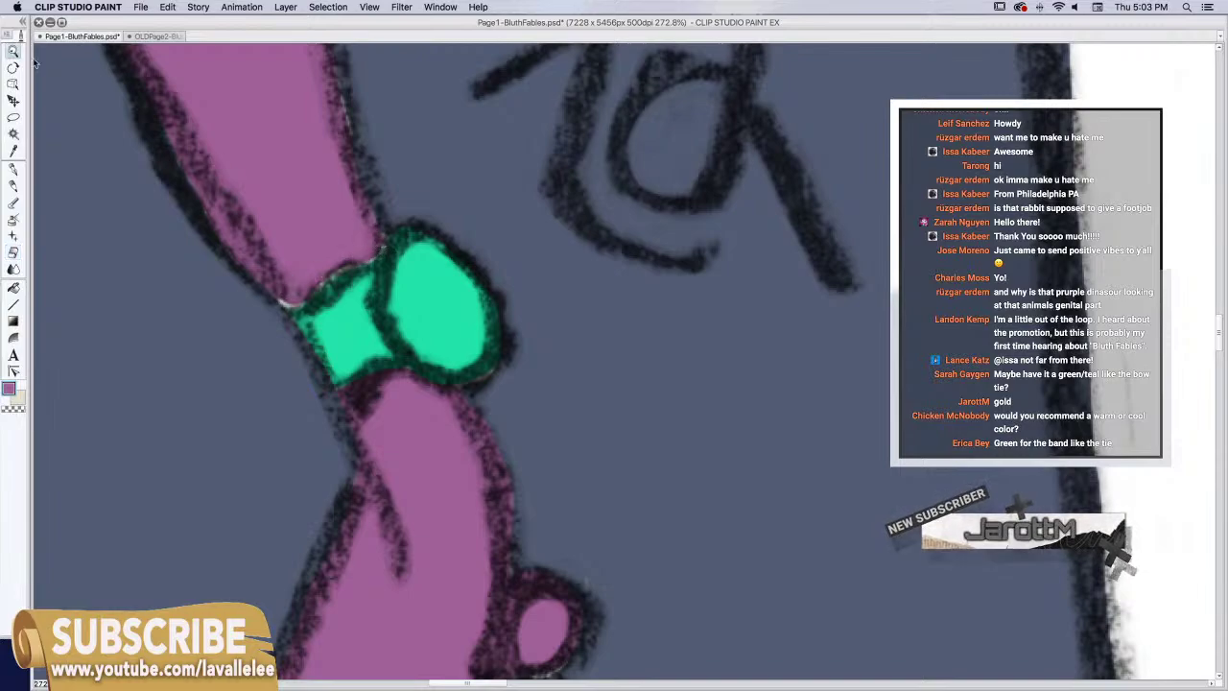
{"action": "scroll", "coordinate": [486, 326], "scroll_direction": "down", "scroll_amount": 8}
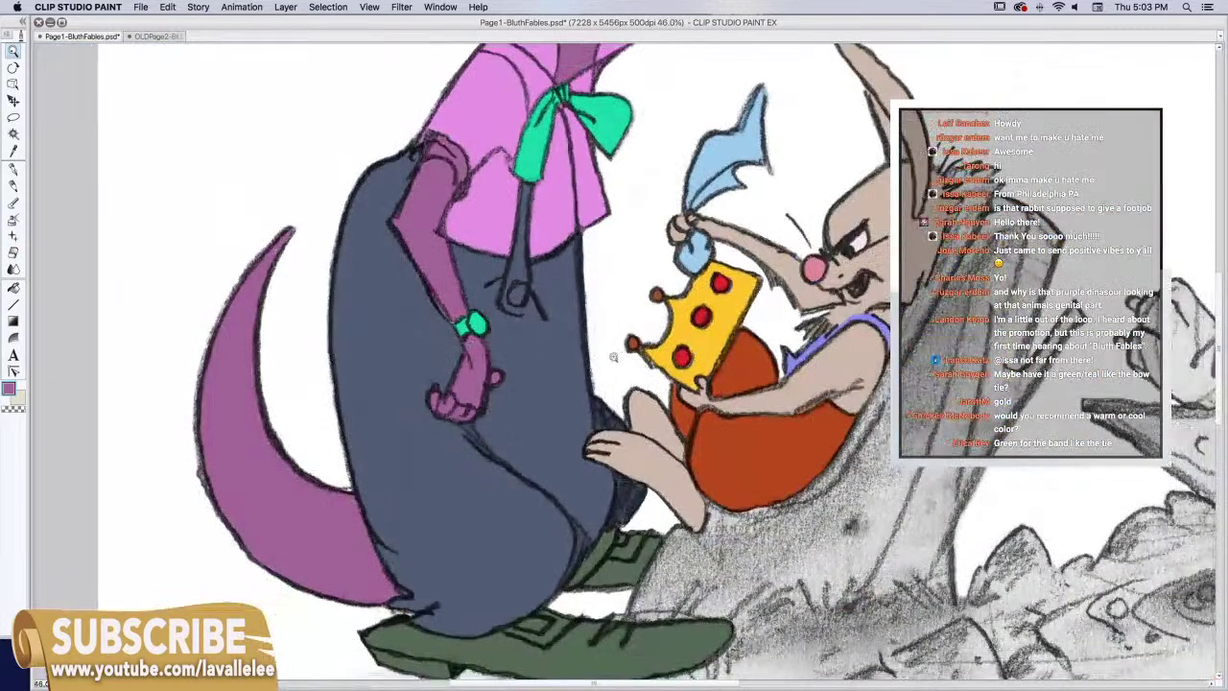
Set the drawing color to a strong yellow and try recoloring the whole watch layer with it
{"action": "scroll", "coordinate": [607, 360], "scroll_direction": "down", "scroll_amount": 2}
{"action": "left_click_drag", "start_coordinate": [606, 360], "coordinate": [288, 398]}
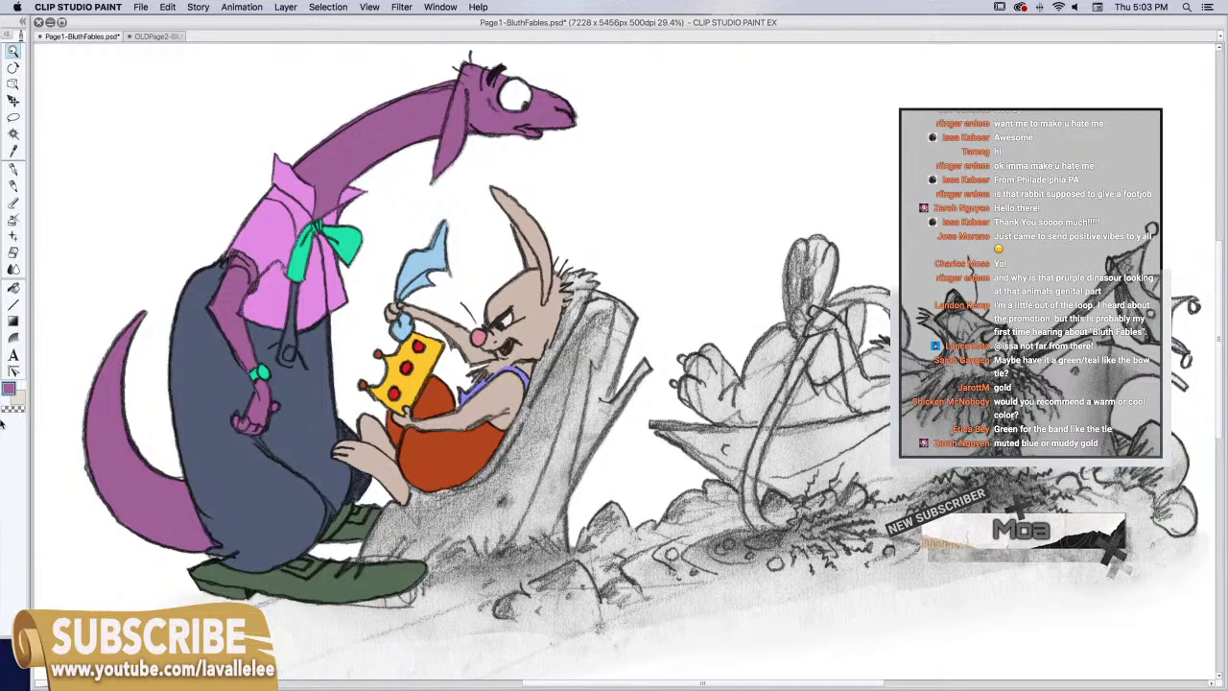
{"action": "left_click", "coordinate": [7, 389]}
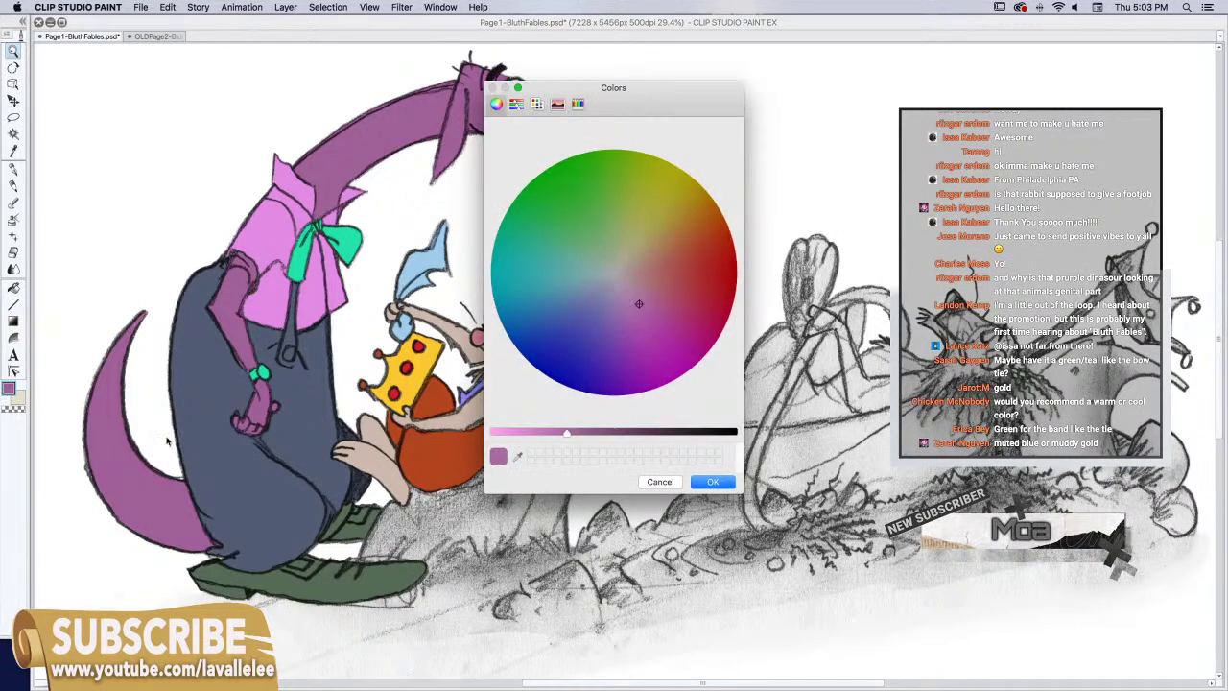
{"action": "left_click", "coordinate": [662, 204]}
{"action": "left_click_drag", "start_coordinate": [566, 433], "coordinate": [519, 433]}
{"action": "left_click", "coordinate": [672, 178]}
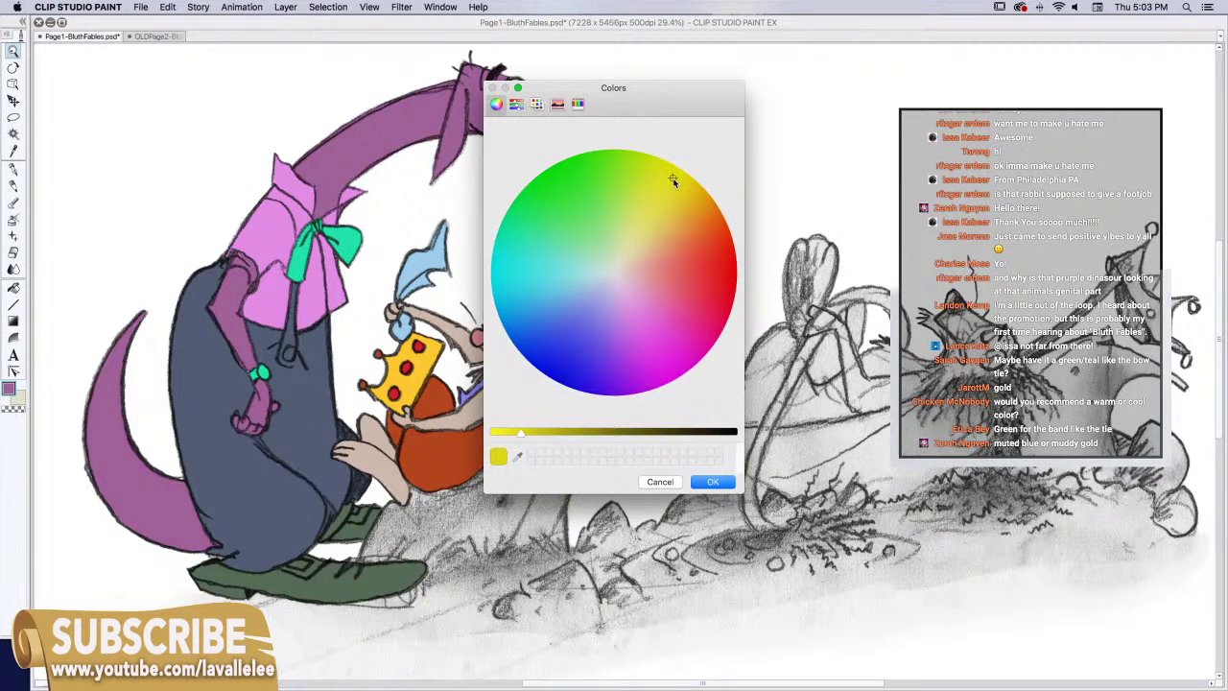
{"action": "left_click", "coordinate": [710, 482]}
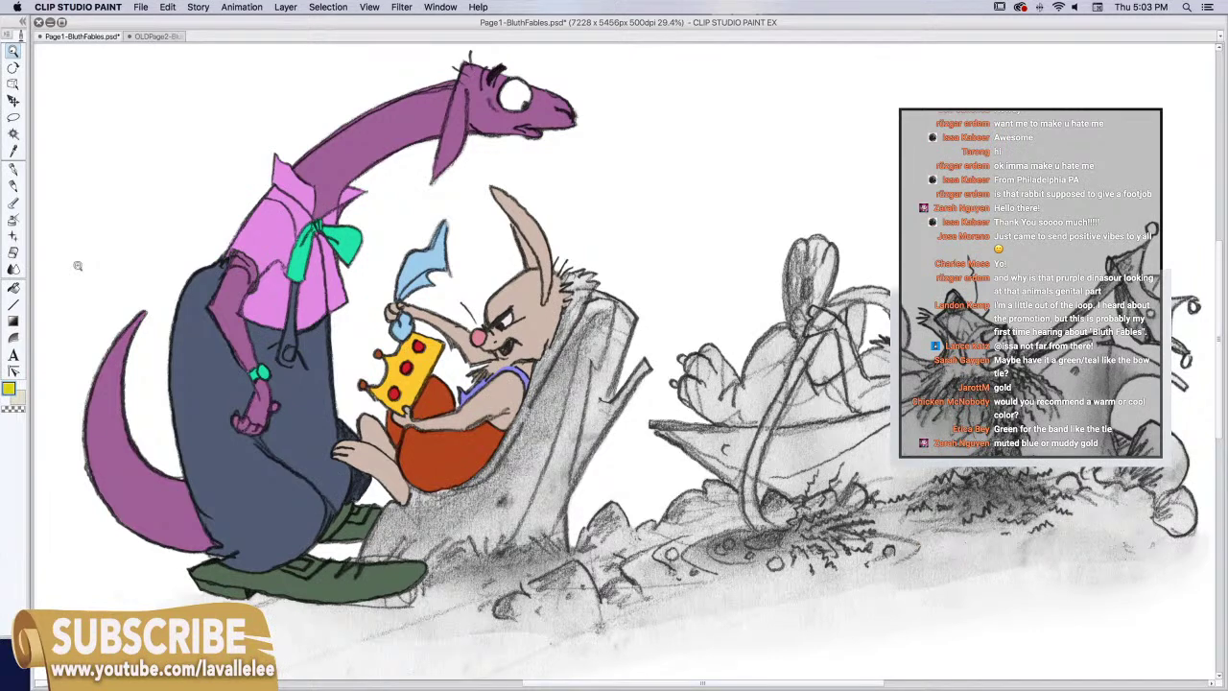
{"action": "left_click_drag", "start_coordinate": [847, 514], "coordinate": [854, 558]}
{"action": "key", "text": "super+z"}
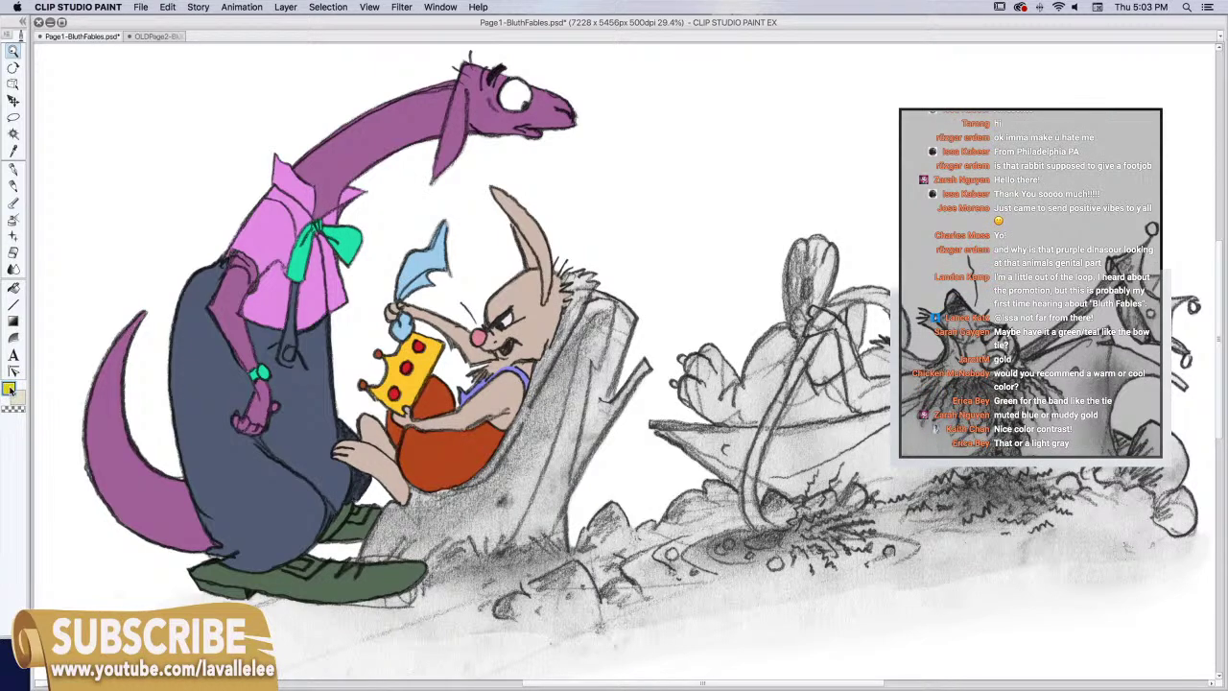
{"action": "left_click", "coordinate": [170, 9]}
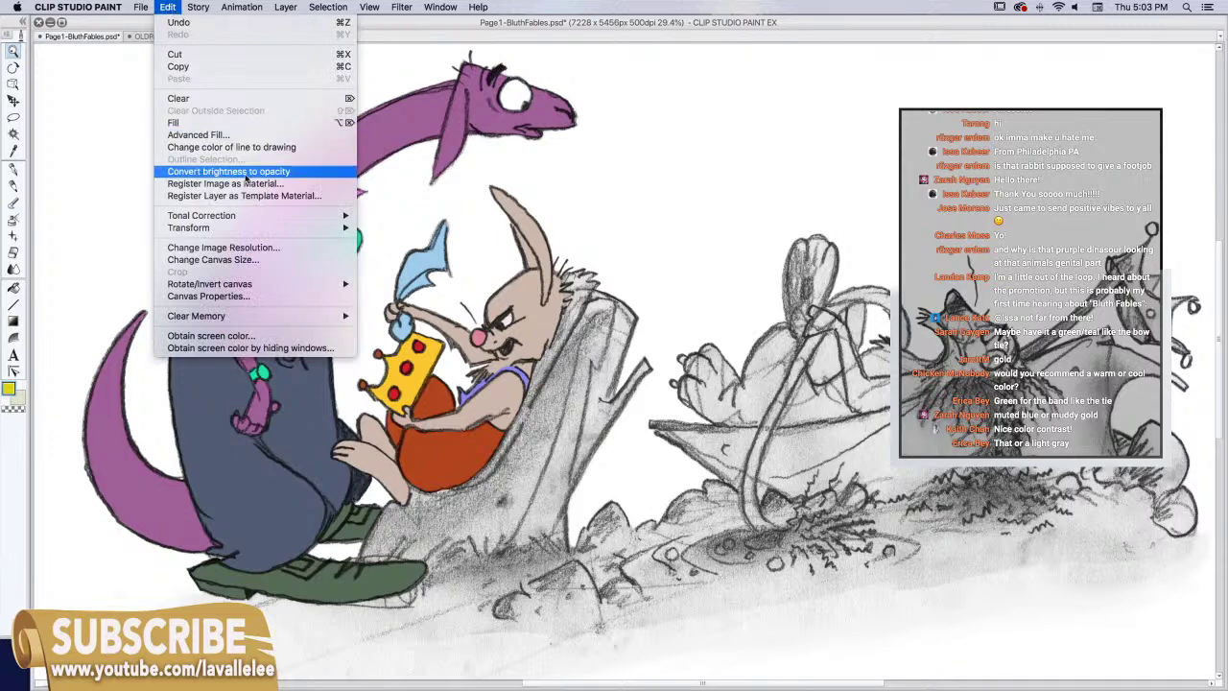
{"action": "left_click", "coordinate": [317, 148]}
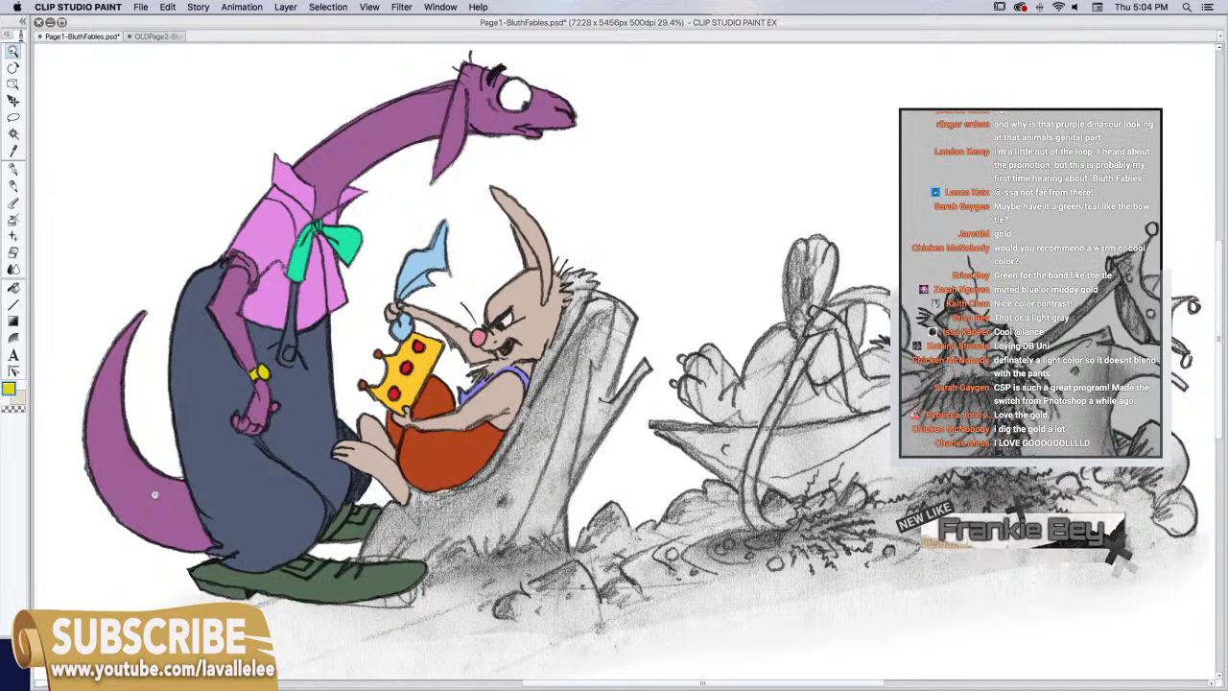
Check the OLDPage2-BluthFables artwork for reference, and on Page1 try painting the watch strap in the bow tie's teal
{"action": "left_click", "coordinate": [153, 37]}
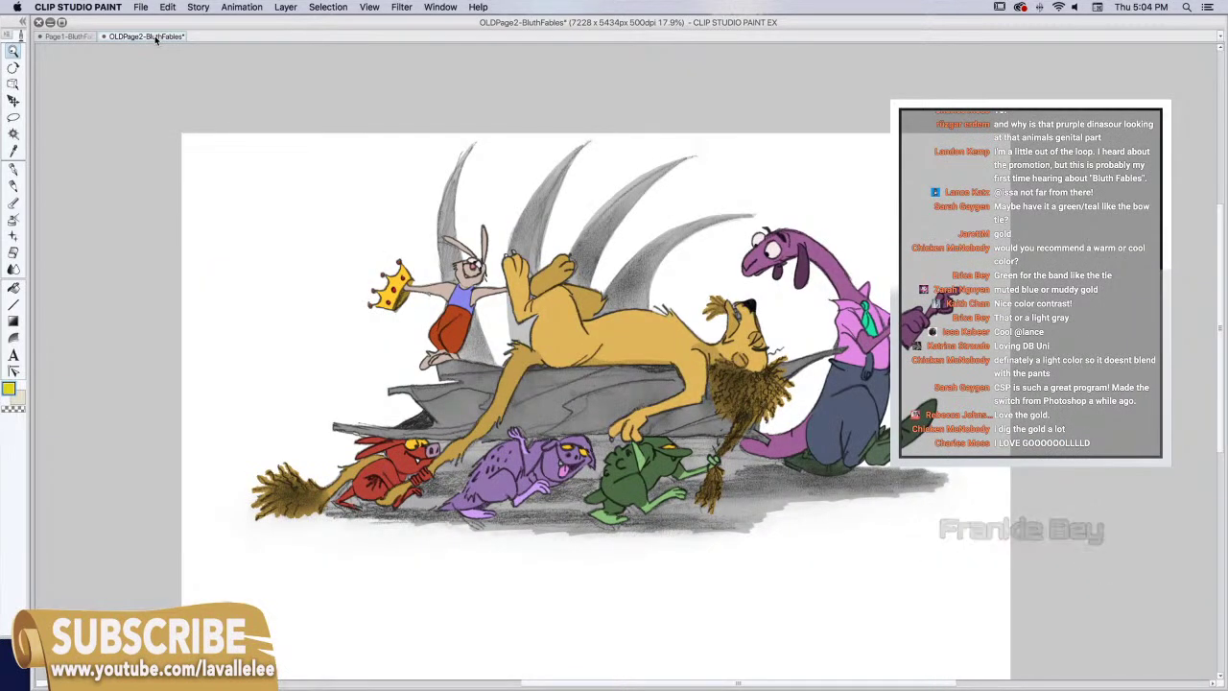
{"action": "left_click", "coordinate": [68, 36]}
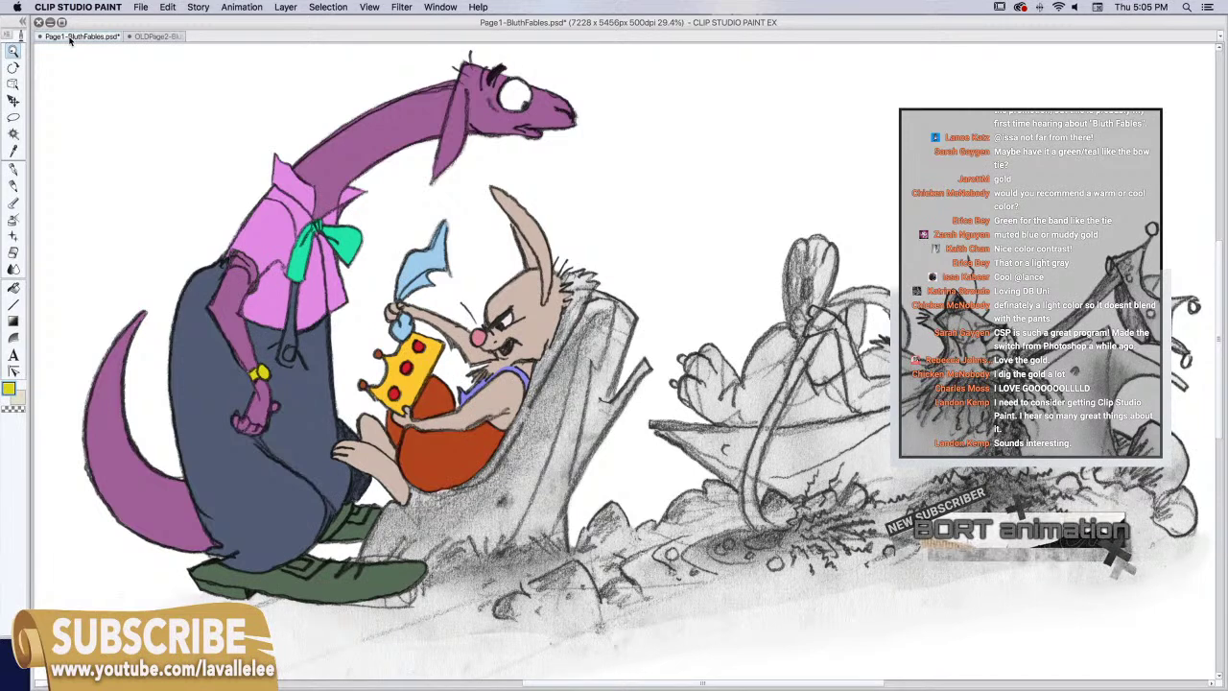
{"action": "left_click", "coordinate": [13, 203]}
{"action": "left_click", "coordinate": [308, 246], "text": "alt"}
{"action": "left_click", "coordinate": [13, 50]}
{"action": "mouse_move", "coordinate": [259, 374]}
{"action": "left_mouse_down"}
{"action": "mouse_move", "coordinate": [276, 350]}
{"action": "mouse_move", "coordinate": [259, 376]}
{"action": "mouse_move", "coordinate": [278, 384]}
{"action": "mouse_move", "coordinate": [279, 368]}
{"action": "mouse_move", "coordinate": [271, 391]}
{"action": "mouse_move", "coordinate": [296, 379]}
{"action": "mouse_move", "coordinate": [270, 363]}
{"action": "left_mouse_up"}
{"action": "key", "text": "p"}
{"action": "key", "text": "/"}
{"action": "left_click_drag", "start_coordinate": [527, 344], "coordinate": [337, 429]}
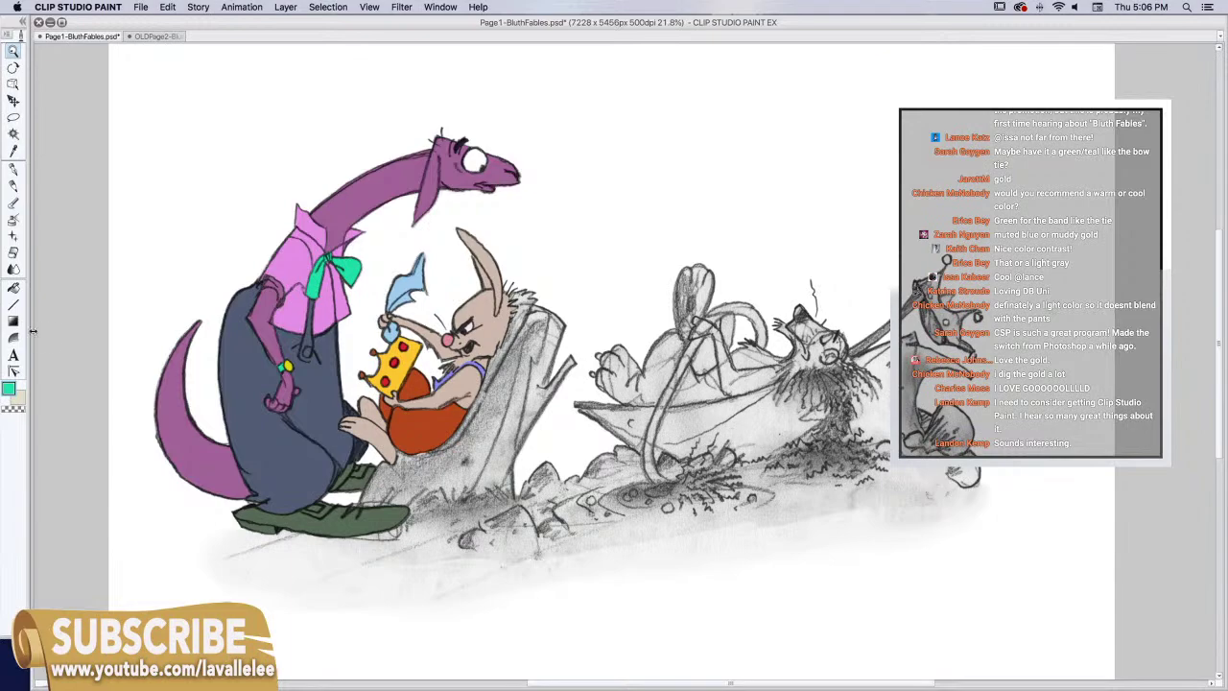
Set the drawing color to a light gray and try painting the watch strap with it, leaving the face yellow
{"action": "mouse_move", "coordinate": [278, 372]}
{"action": "left_mouse_down"}
{"action": "mouse_move", "coordinate": [313, 380]}
{"action": "mouse_move", "coordinate": [215, 296]}
{"action": "left_mouse_up"}
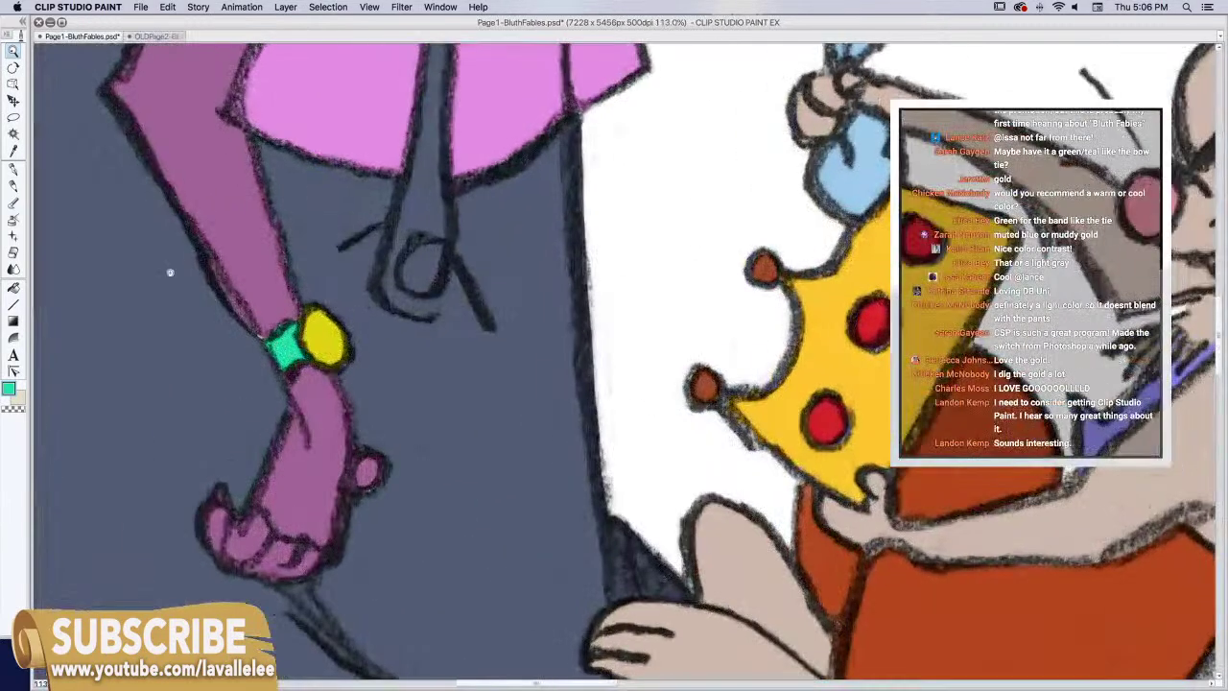
{"action": "left_click", "coordinate": [8, 388]}
{"action": "left_click", "coordinate": [616, 273]}
{"action": "left_click", "coordinate": [543, 433]}
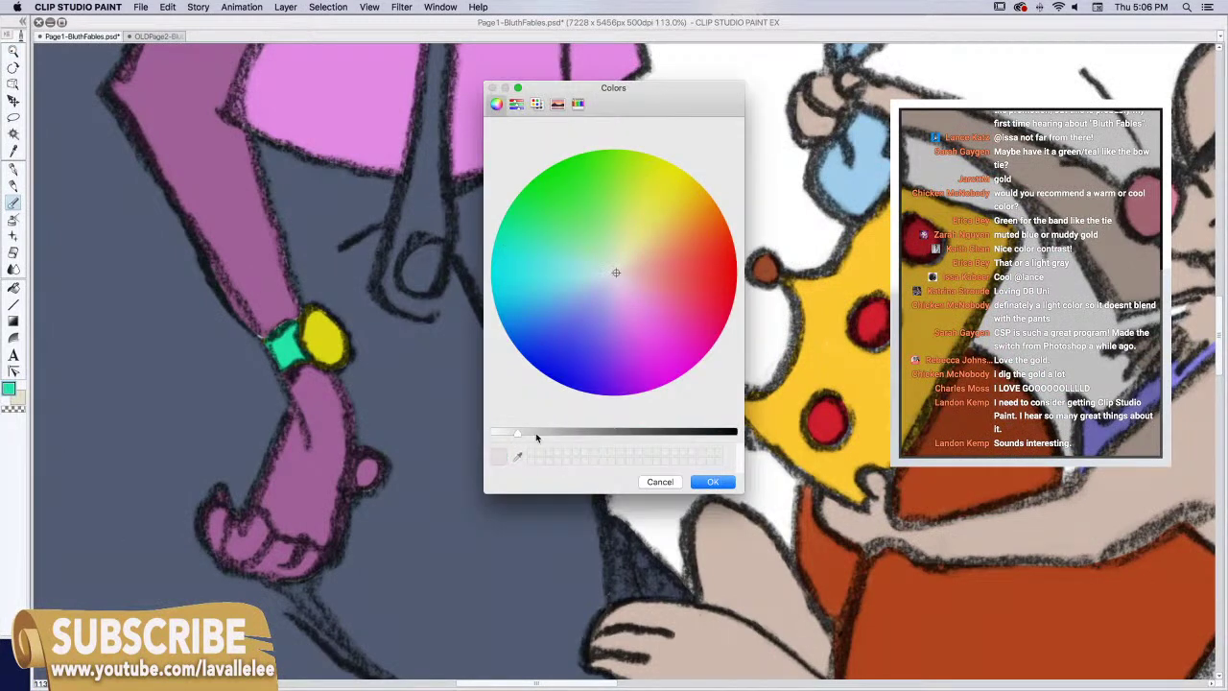
{"action": "left_click", "coordinate": [713, 481]}
{"action": "mouse_move", "coordinate": [281, 333]}
{"action": "left_mouse_down"}
{"action": "mouse_move", "coordinate": [290, 324]}
{"action": "mouse_move", "coordinate": [277, 357]}
{"action": "mouse_move", "coordinate": [298, 350]}
{"action": "left_mouse_up"}
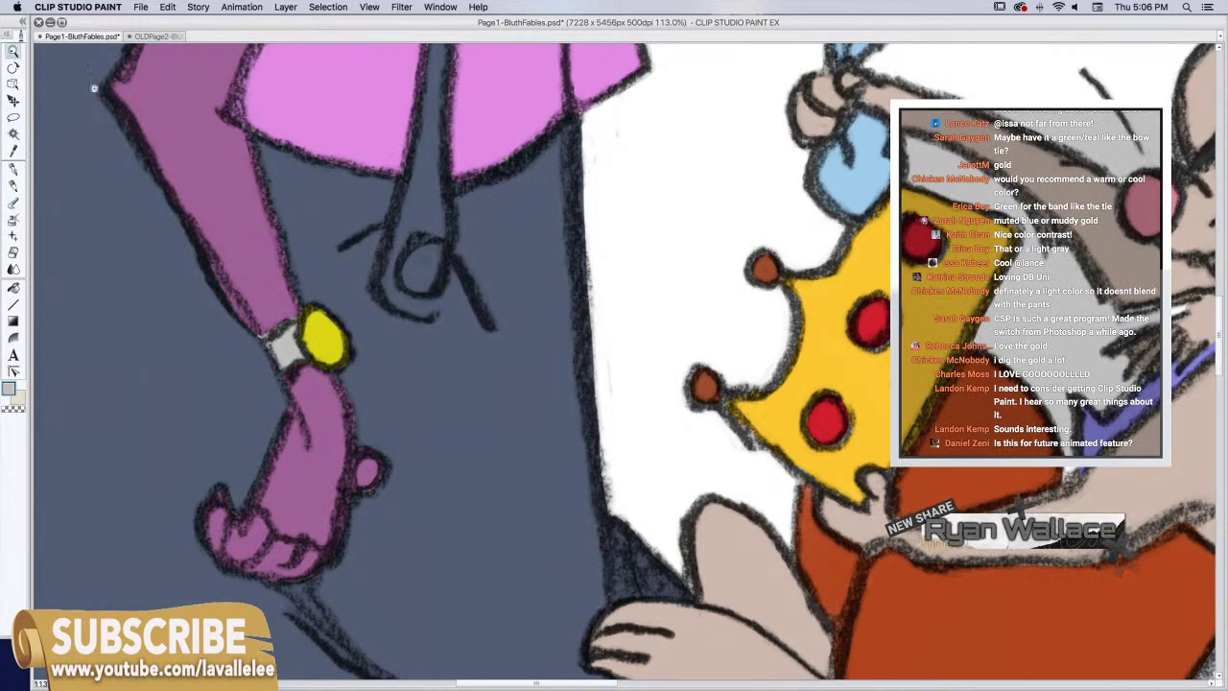
Undo the yellow and gray watch painting, and try recoloring the whole watch in light gray
{"action": "scroll", "coordinate": [548, 395], "scroll_direction": "down", "scroll_amount": 5}
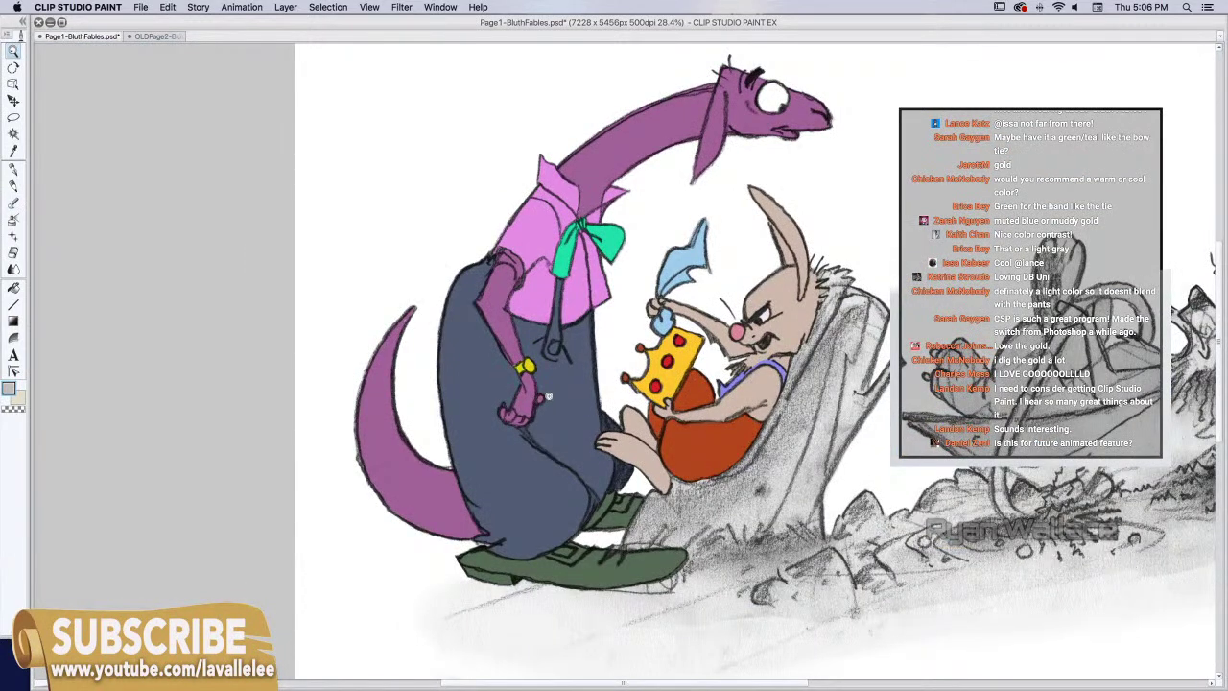
{"action": "key", "text": "super+z"}
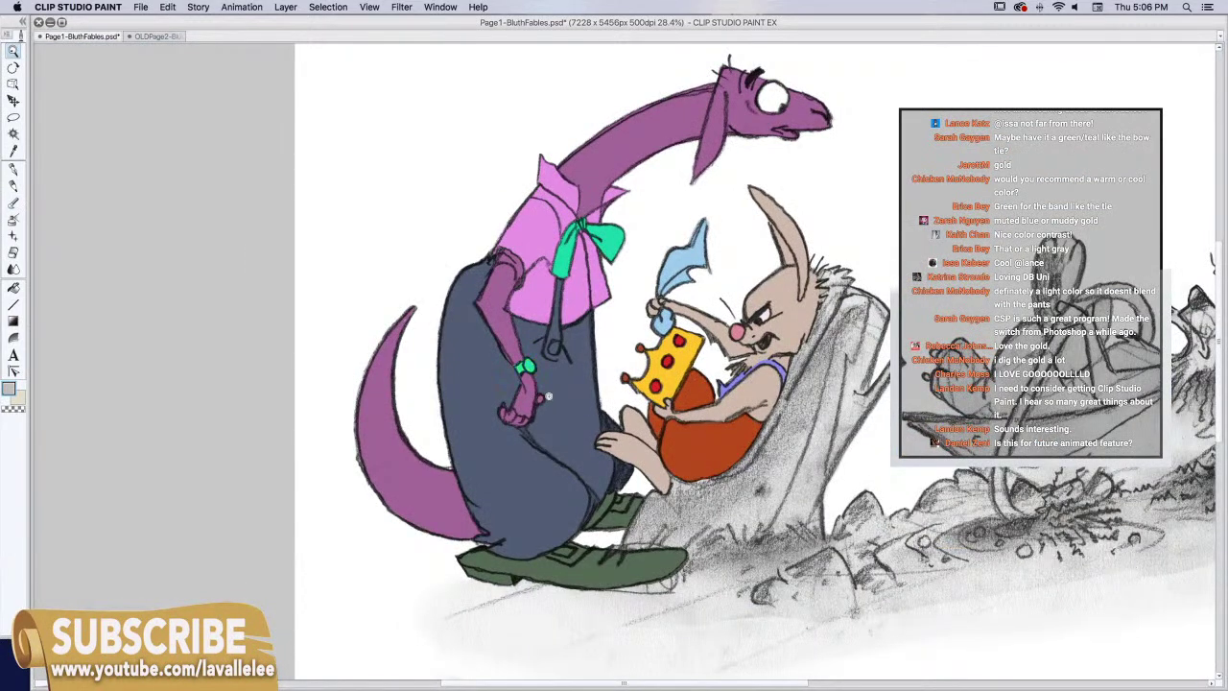
{"action": "left_click", "coordinate": [163, 9]}
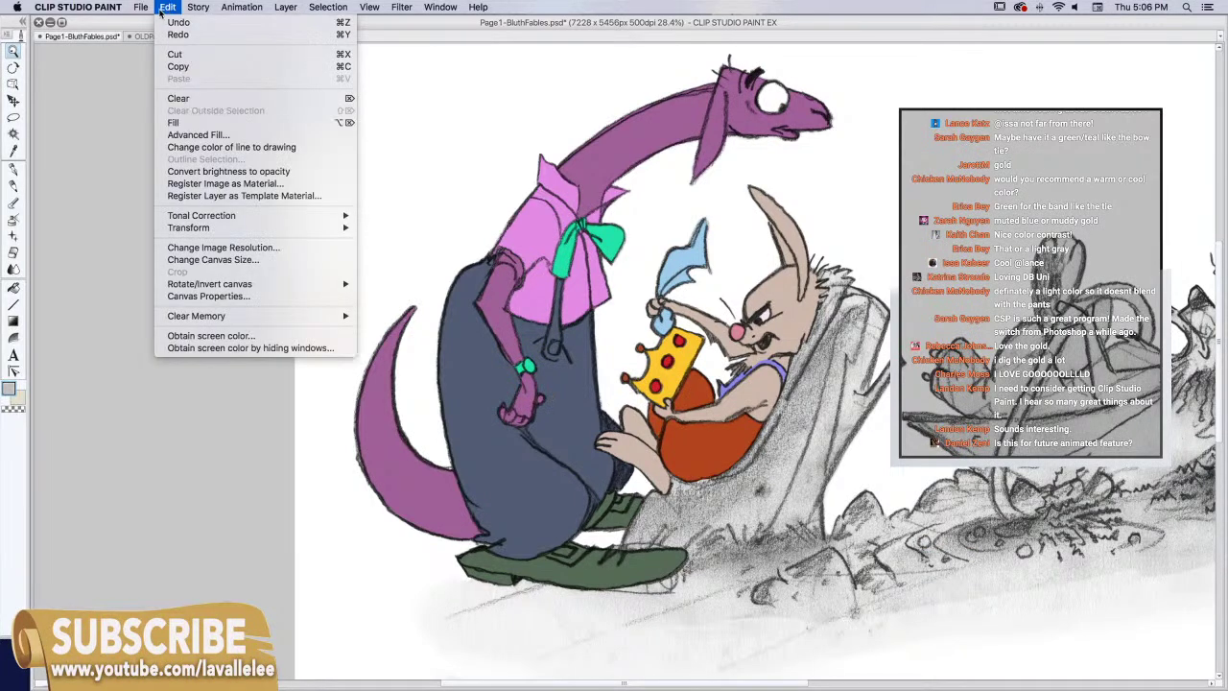
{"action": "left_click", "coordinate": [270, 146]}
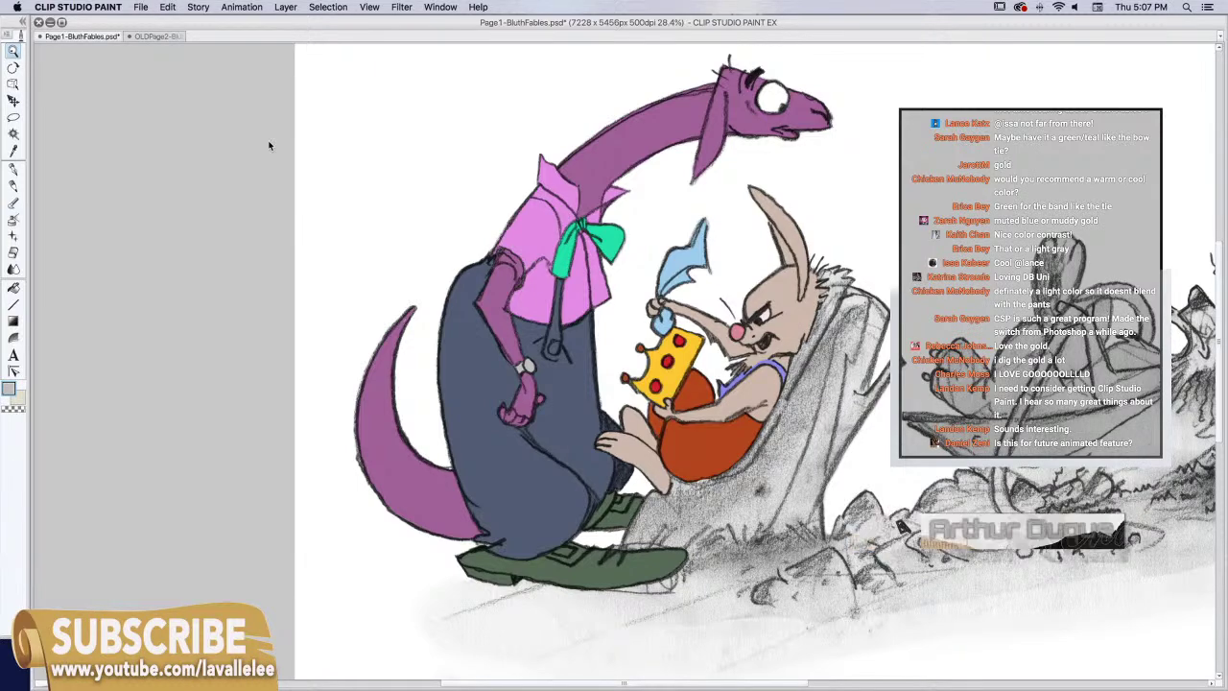
{"action": "left_click", "coordinate": [167, 7]}
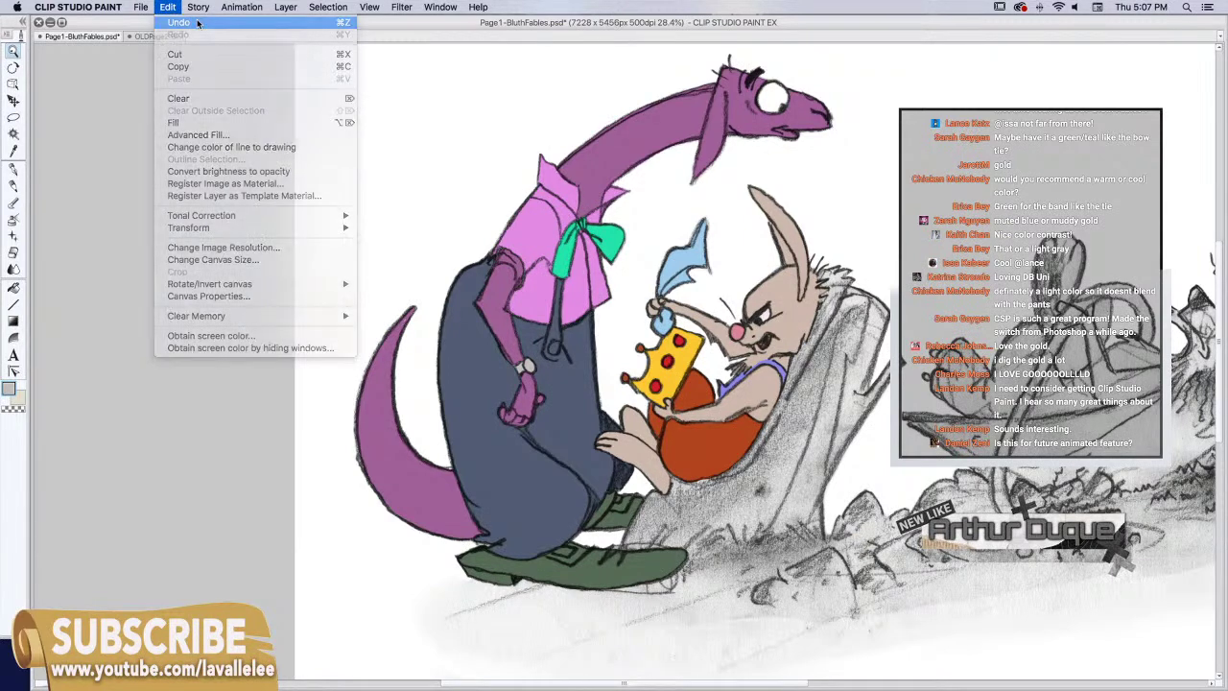
{"action": "left_click", "coordinate": [188, 21]}
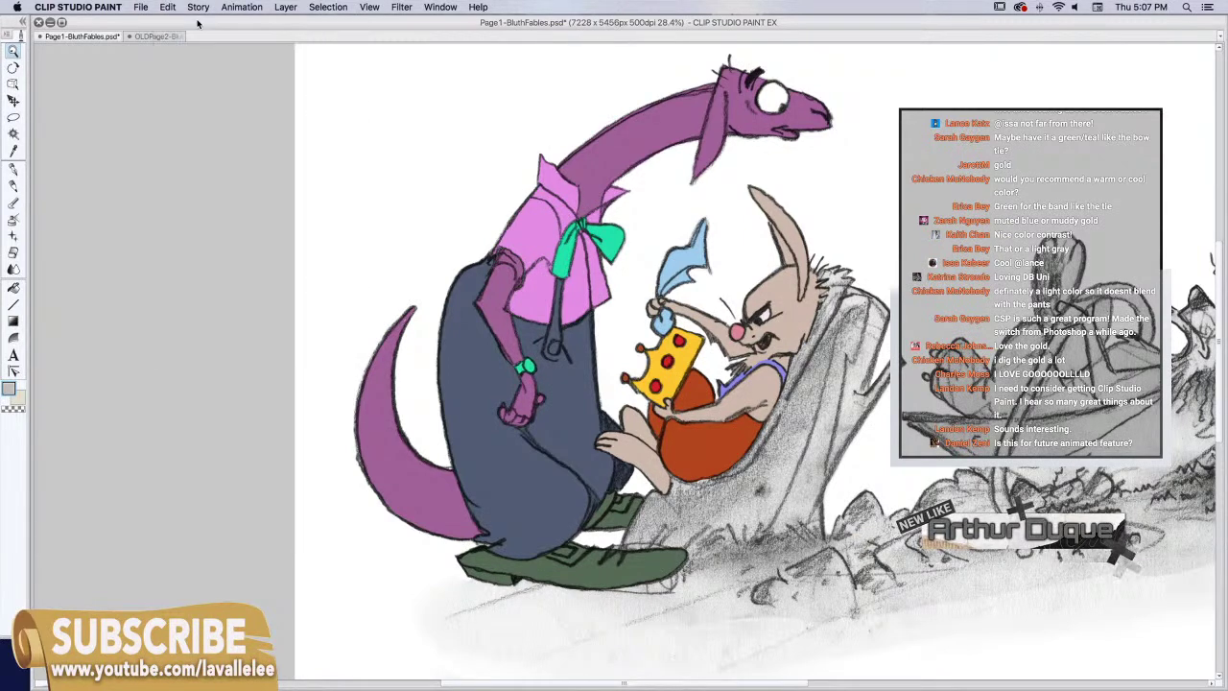
Set the drawing color to a softer golden yellow and recolor the whole watch with it
{"action": "left_click", "coordinate": [8, 388]}
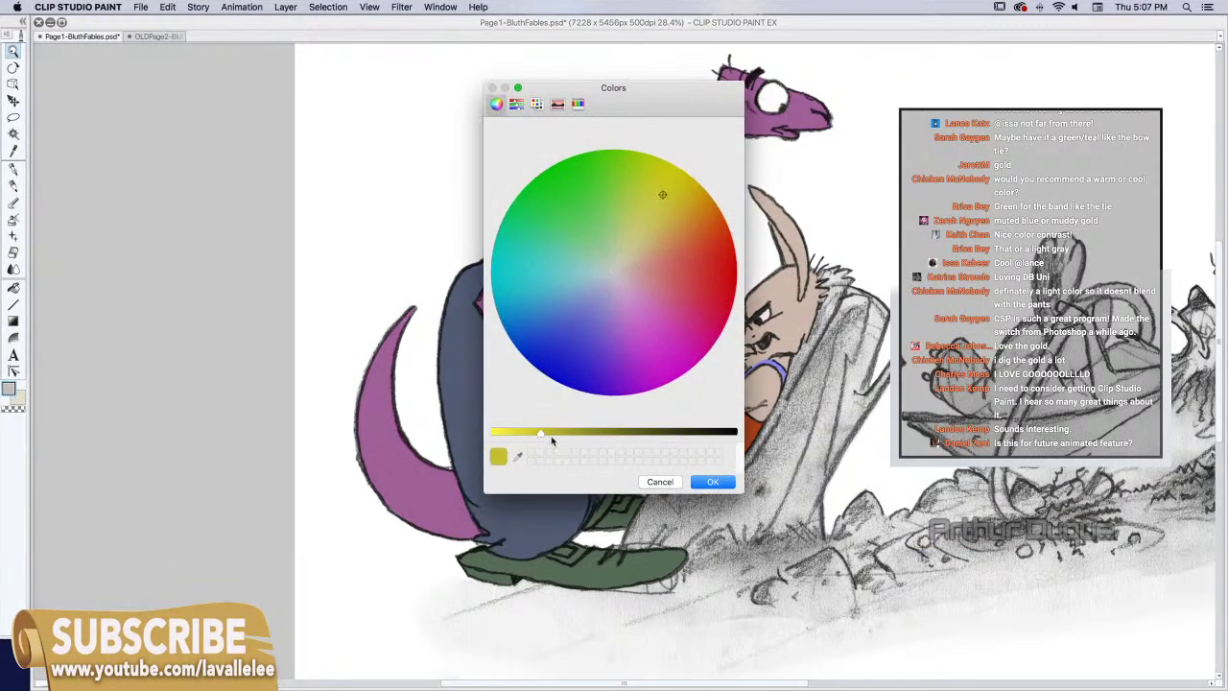
{"action": "left_click_drag", "start_coordinate": [541, 433], "coordinate": [508, 433]}
{"action": "left_click", "coordinate": [713, 482]}
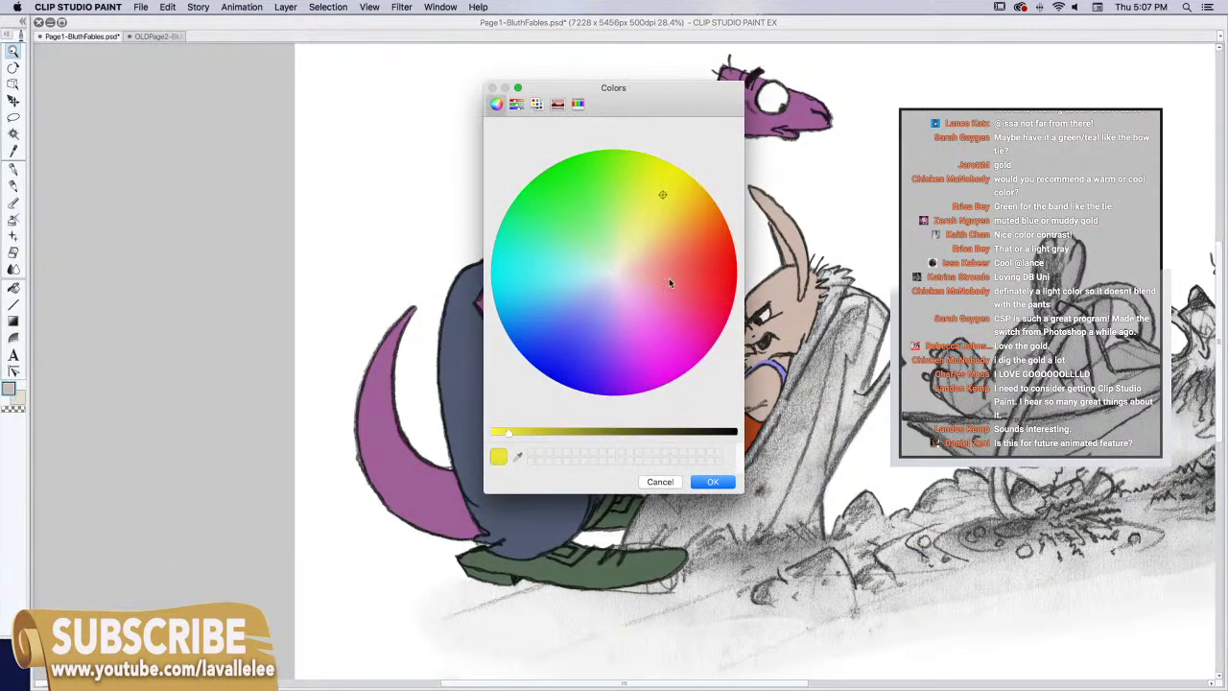
{"action": "left_click", "coordinate": [661, 213]}
{"action": "left_click", "coordinate": [713, 482]}
{"action": "left_click", "coordinate": [171, 9]}
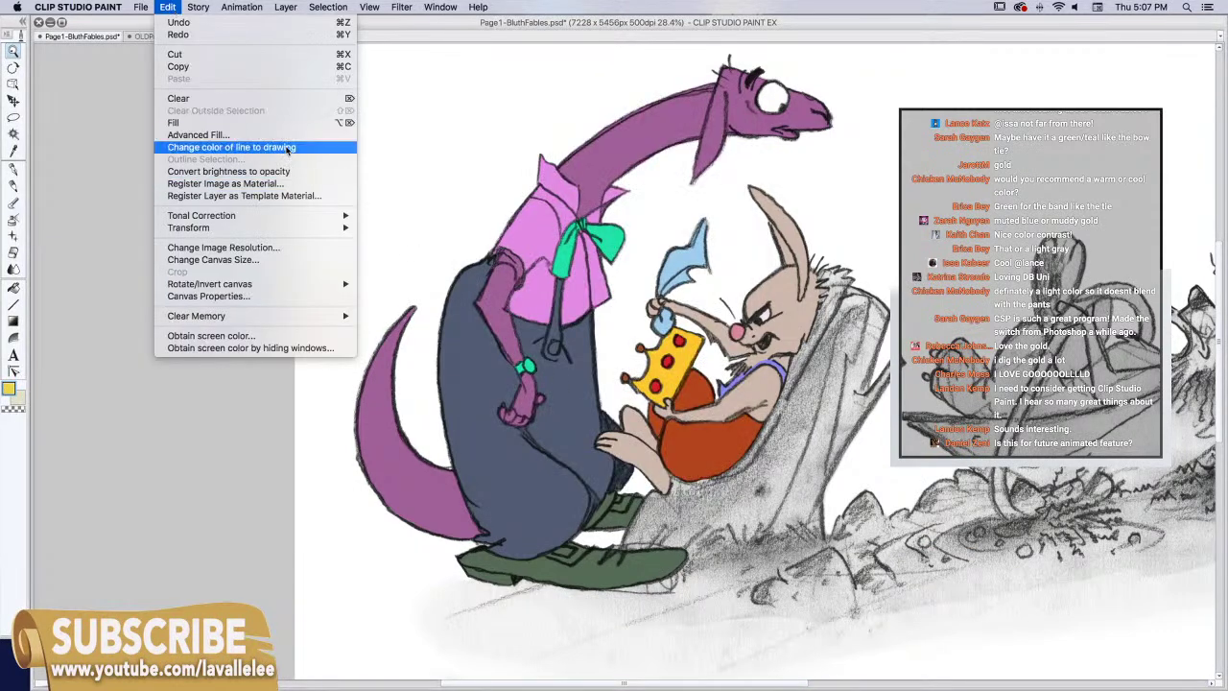
{"action": "left_click", "coordinate": [266, 149]}
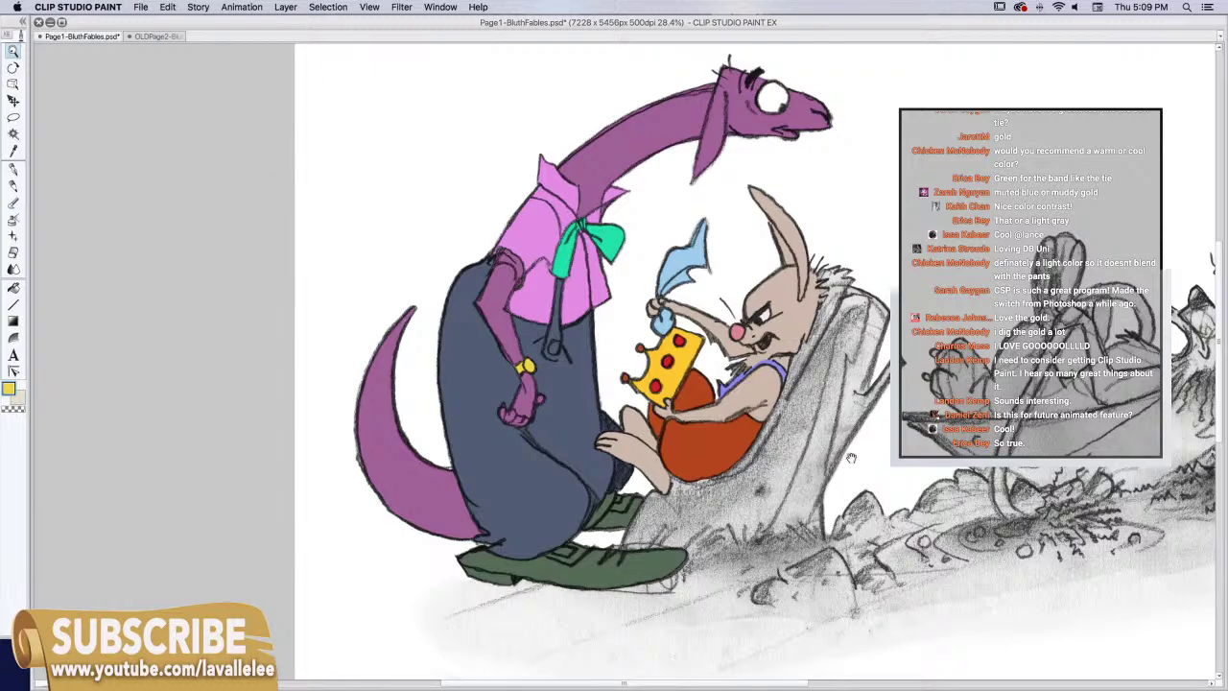
{"action": "left_click_drag", "start_coordinate": [868, 437], "coordinate": [500, 339]}
{"action": "mouse_move", "coordinate": [783, 428]}
{"action": "left_mouse_down"}
{"action": "mouse_move", "coordinate": [423, 503]}
{"action": "mouse_move", "coordinate": [393, 441]}
{"action": "left_mouse_up"}
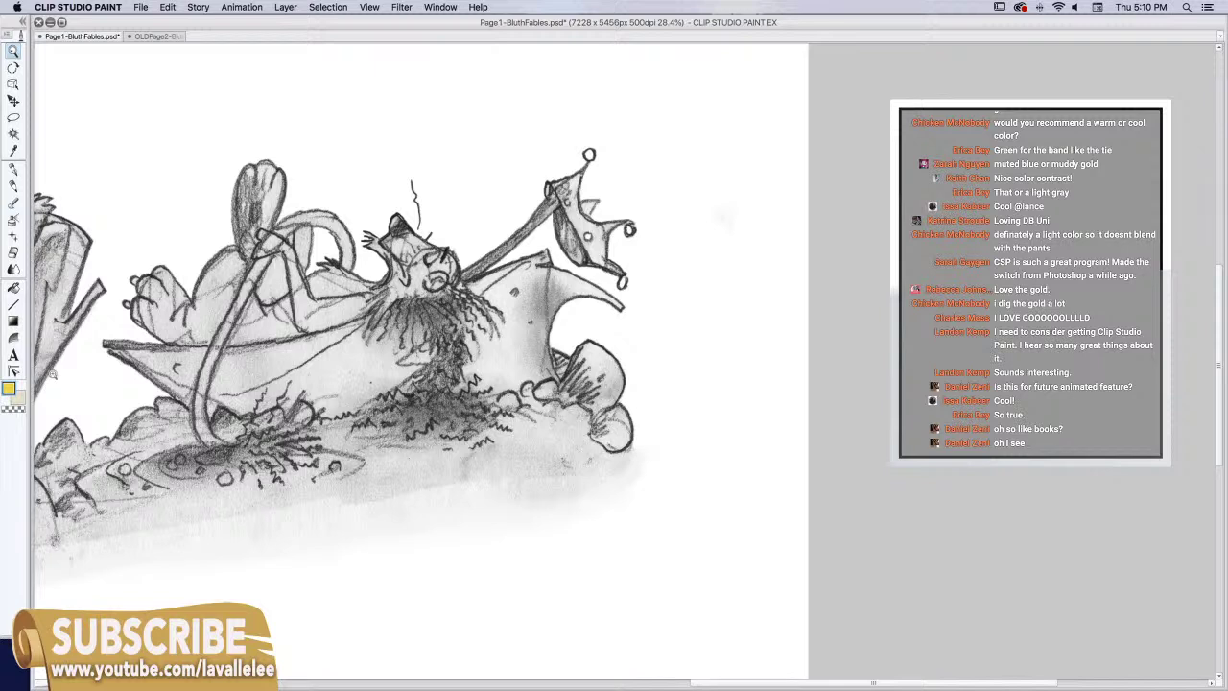
{"action": "scroll", "coordinate": [481, 448], "scroll_direction": "down", "scroll_amount": 5}
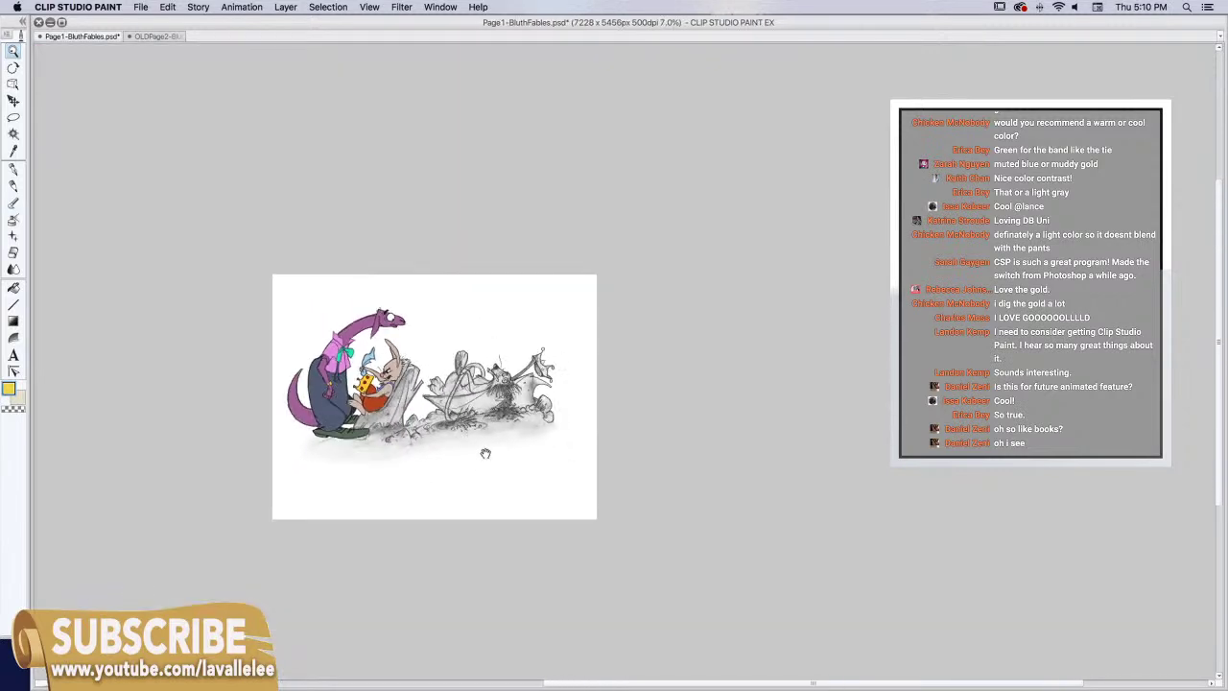
{"action": "left_click_drag", "start_coordinate": [481, 448], "coordinate": [572, 427]}
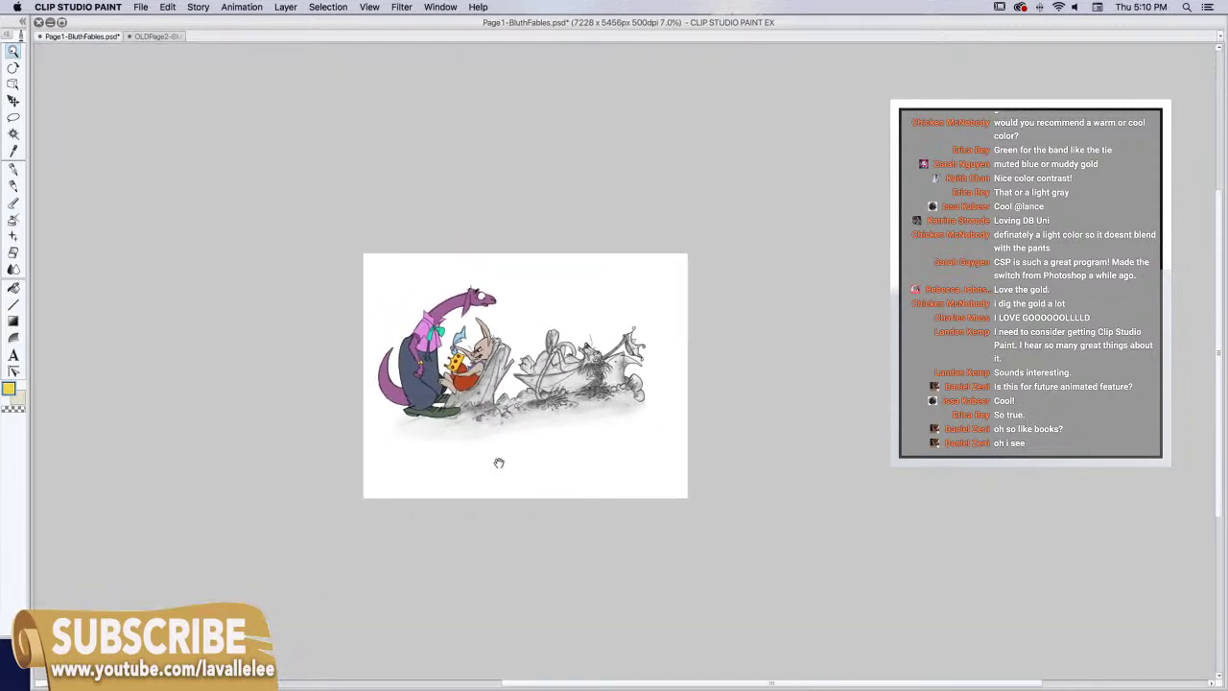
{"action": "scroll", "coordinate": [552, 360], "scroll_direction": "up", "scroll_amount": 3}
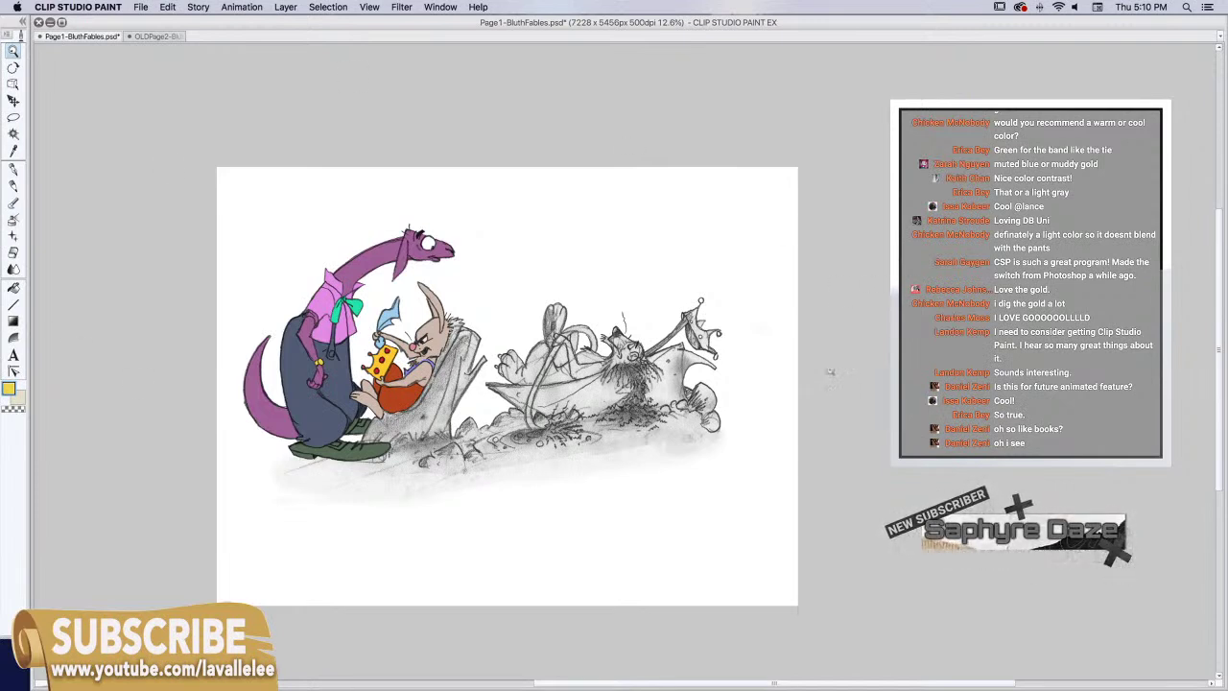
{"action": "key", "text": "b"}
{"action": "left_click_drag", "start_coordinate": [775, 326], "coordinate": [317, 240]}
{"action": "left_click_drag", "start_coordinate": [323, 197], "coordinate": [288, 254]}
{"action": "key", "text": "super+z"}
{"action": "key", "text": "super+z"}
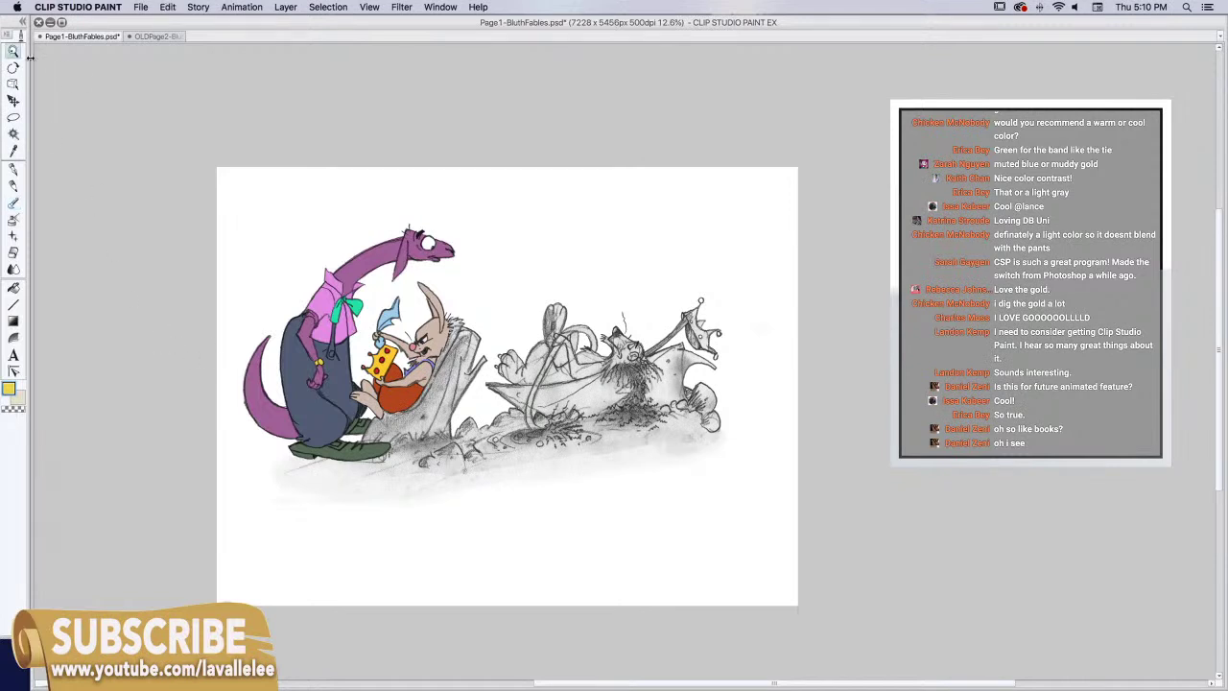
{"action": "left_click", "coordinate": [596, 386]}
{"action": "left_click_drag", "start_coordinate": [652, 405], "coordinate": [611, 424]}
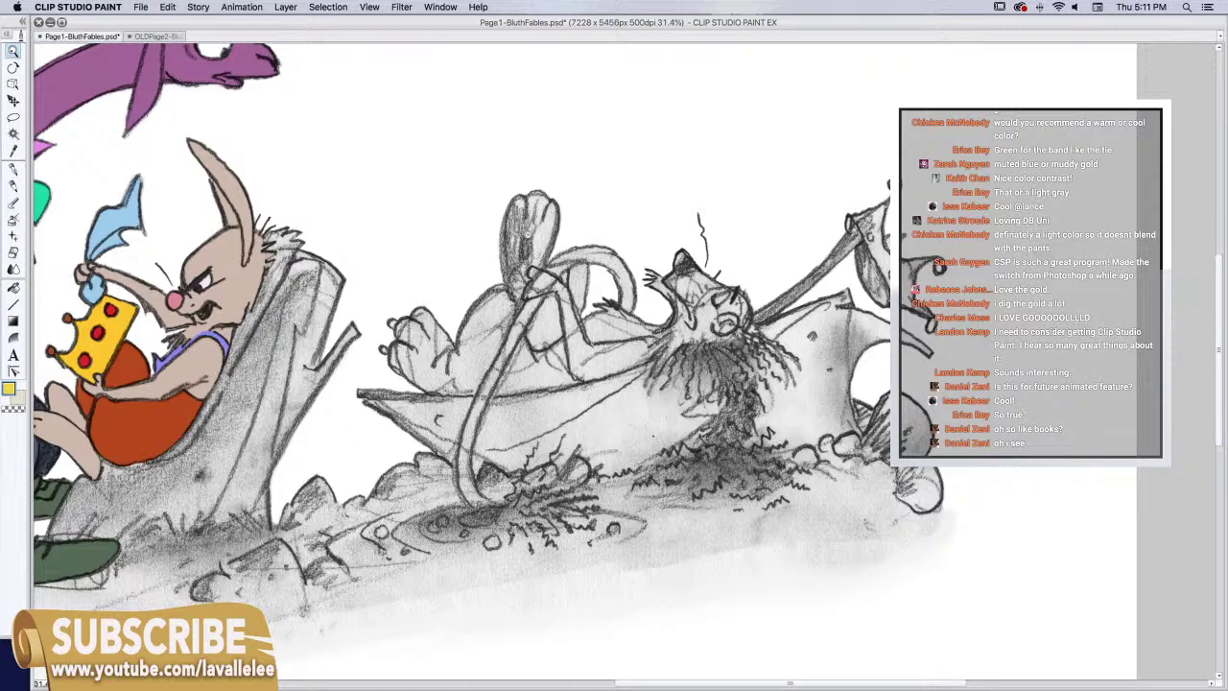
{"action": "left_click_drag", "start_coordinate": [550, 431], "coordinate": [527, 437]}
{"action": "left_click", "coordinate": [527, 438], "text": "alt"}
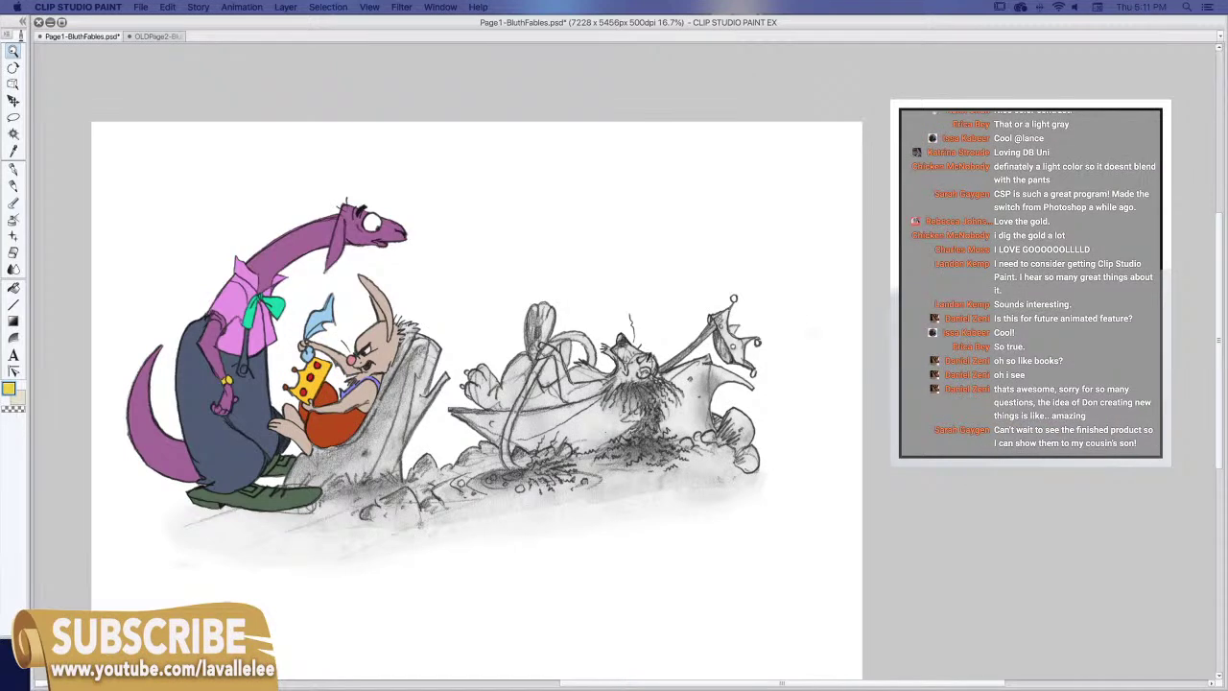
{"action": "left_click_drag", "start_coordinate": [845, 516], "coordinate": [857, 556]}
{"action": "key", "text": "super+z"}
Erase the gray paper tone just inside the outline of the lion's raised hand
{"action": "scroll", "coordinate": [548, 364], "scroll_direction": "up", "scroll_amount": 5}
{"action": "scroll", "coordinate": [614, 384], "scroll_direction": "right", "scroll_amount": 5}
{"action": "scroll", "coordinate": [615, 384], "scroll_direction": "down", "scroll_amount": 2}
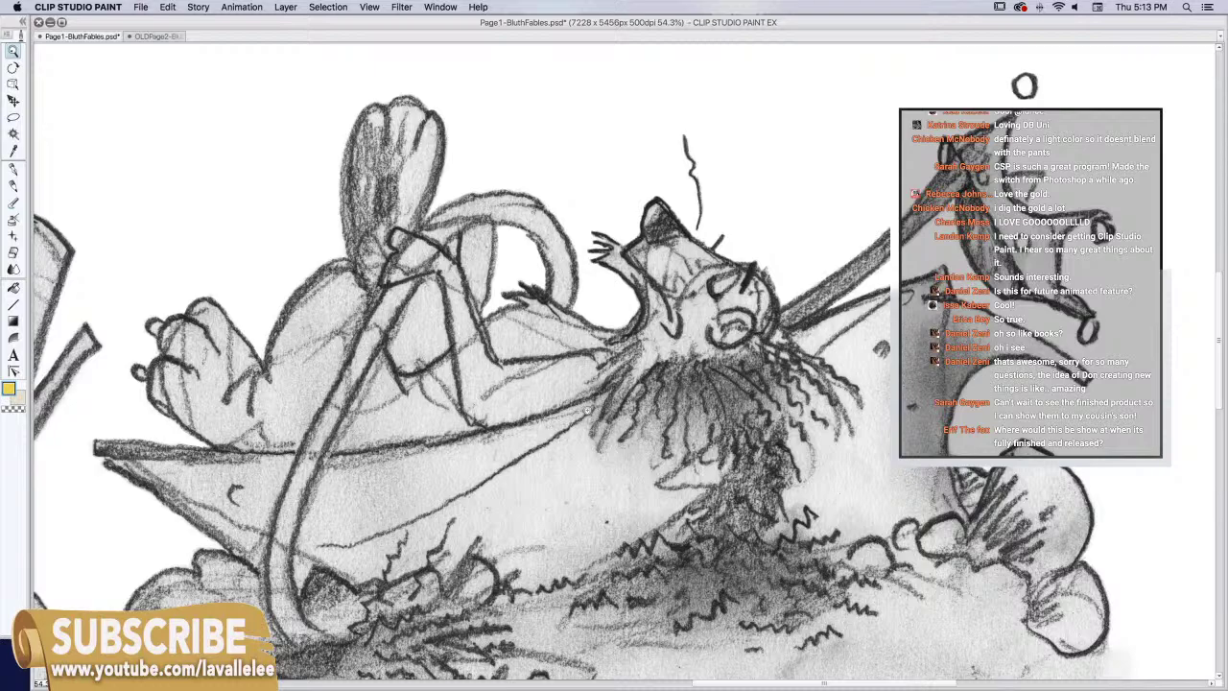
{"action": "scroll", "coordinate": [421, 175], "scroll_direction": "up", "scroll_amount": 5}
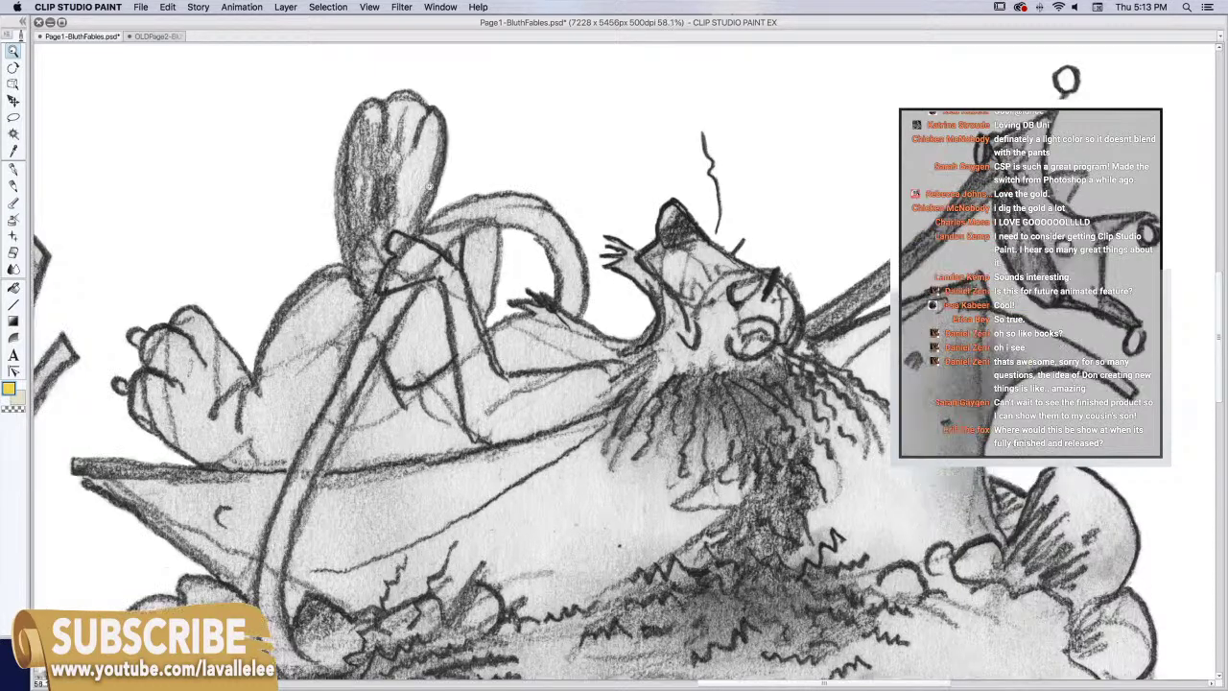
{"action": "scroll", "coordinate": [440, 188], "scroll_direction": "down", "scroll_amount": 1}
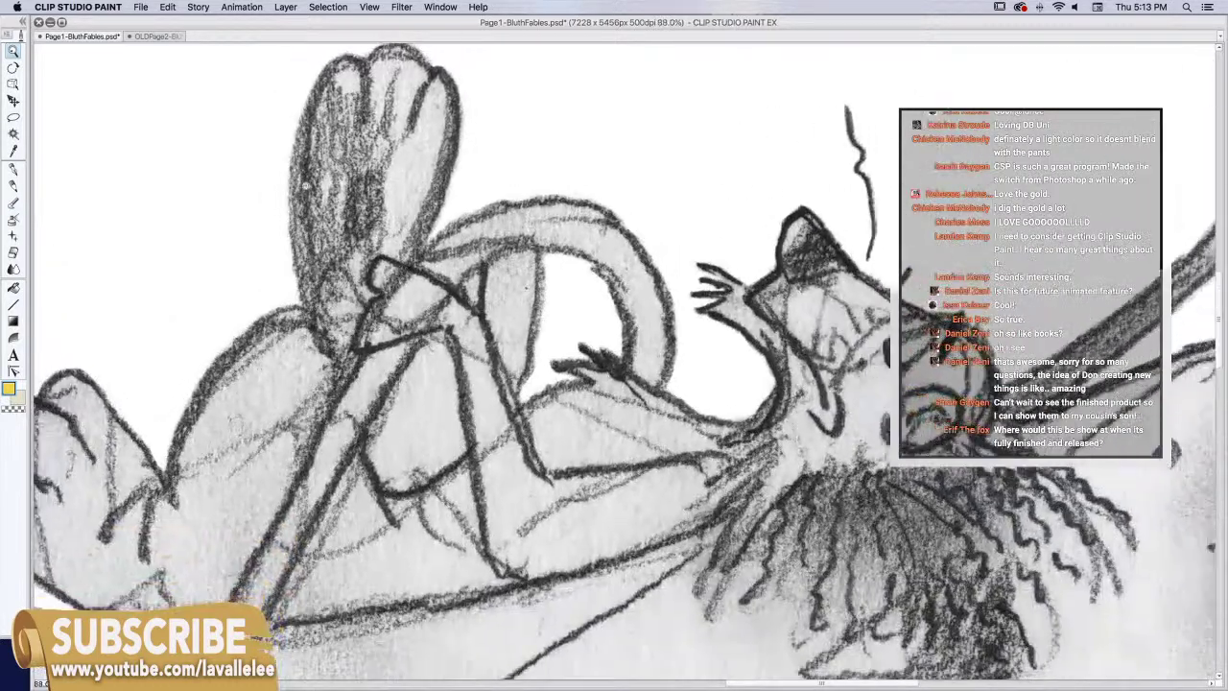
{"action": "left_click", "coordinate": [13, 253]}
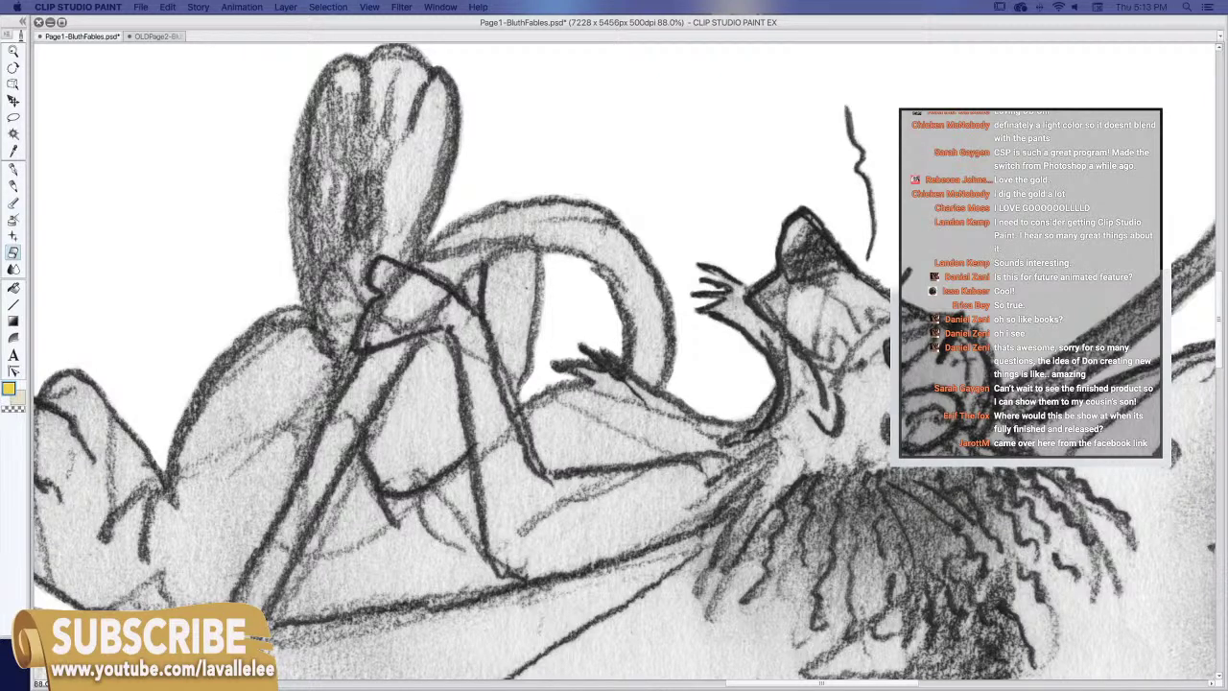
{"action": "left_click_drag", "start_coordinate": [387, 266], "coordinate": [377, 288]}
{"action": "left_click_drag", "start_coordinate": [371, 341], "coordinate": [376, 334]}
{"action": "key", "text": "super+z"}
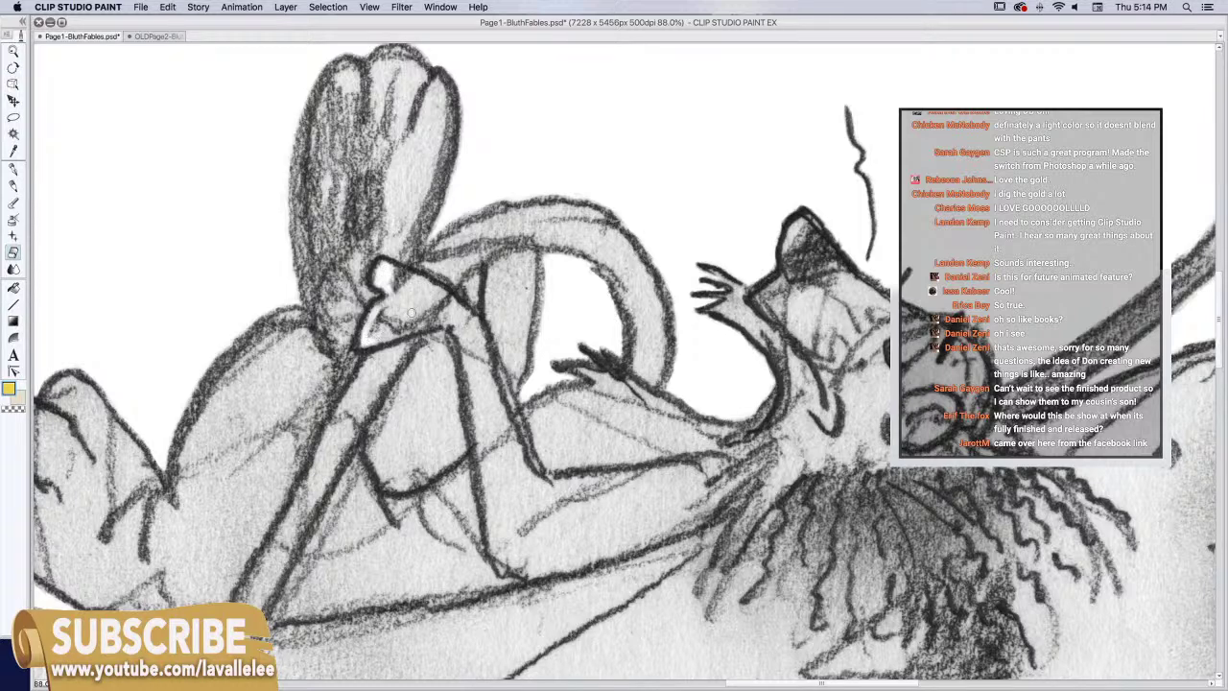
Erase a clean band along the inside of the lower outline of the lion's raised hand and forearm
{"action": "left_click", "coordinate": [14, 51]}
{"action": "left_click", "coordinate": [462, 322]}
{"action": "left_click", "coordinate": [479, 338]}
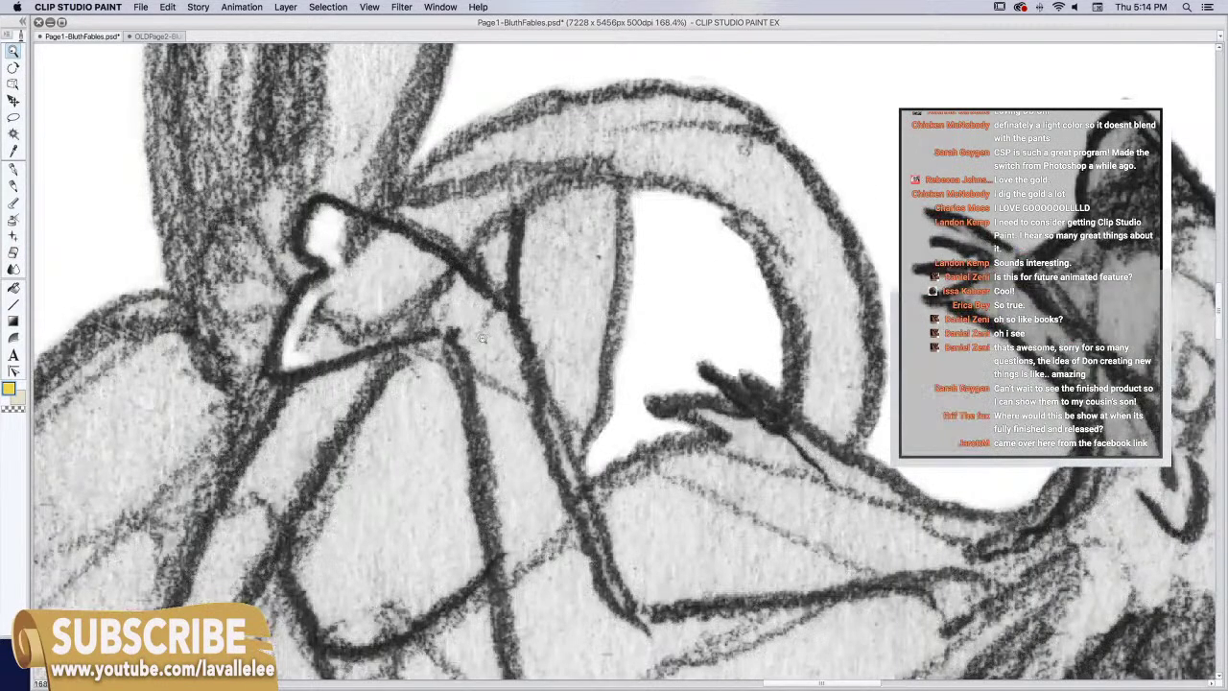
{"action": "left_click", "coordinate": [482, 338]}
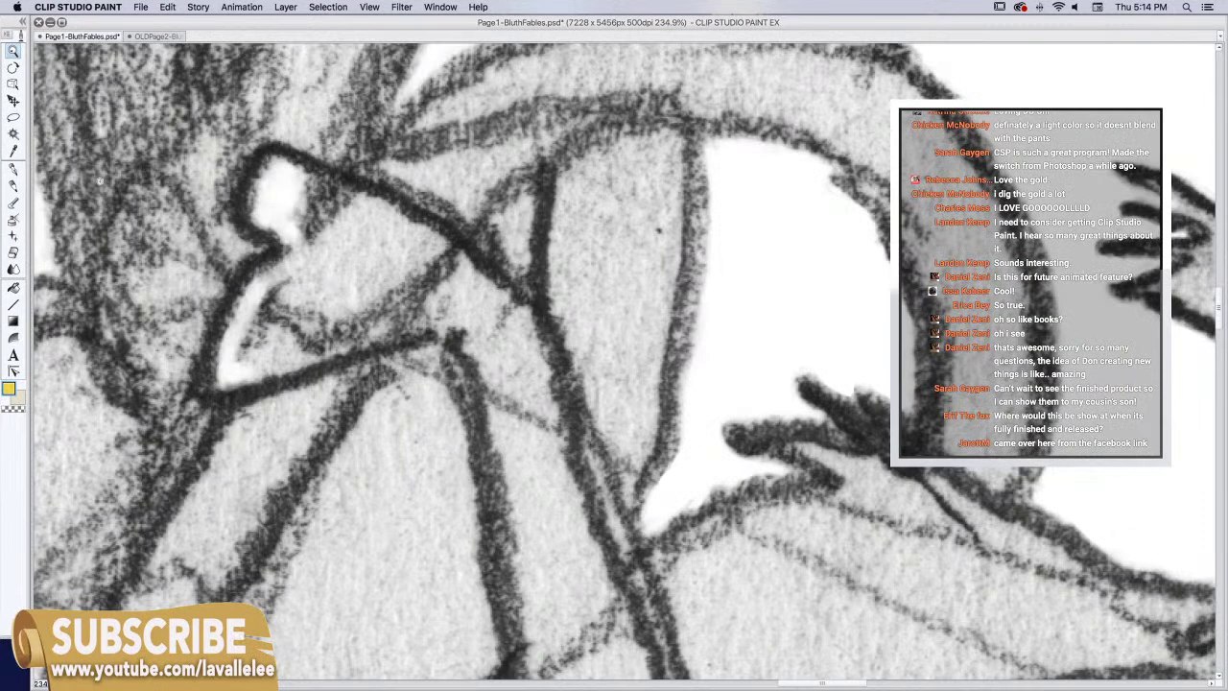
{"action": "left_click", "coordinate": [13, 252]}
{"action": "left_click_drag", "start_coordinate": [267, 361], "coordinate": [447, 313]}
{"action": "scroll", "coordinate": [869, 432], "scroll_direction": "down", "scroll_amount": 10}
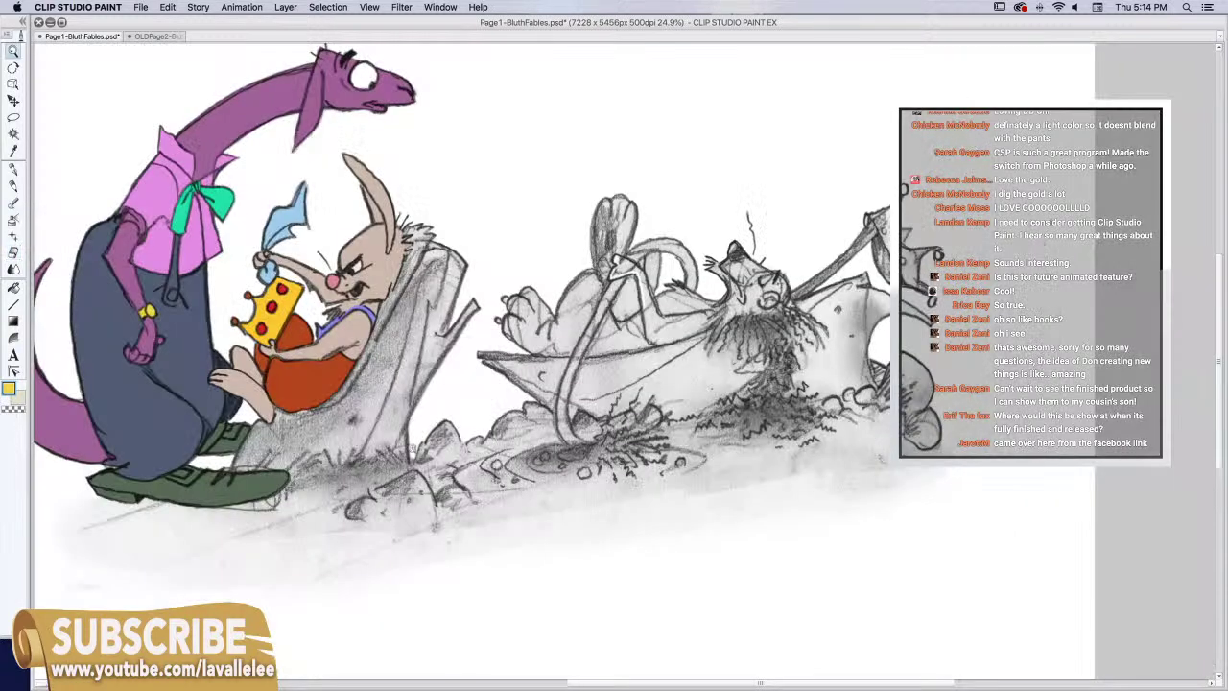
Erase along the inside of the hand's upper outline and both forearm lines, continuing down to the elbow
{"action": "scroll", "coordinate": [618, 373], "scroll_direction": "up", "scroll_amount": 10}
{"action": "mouse_move", "coordinate": [260, 168]}
{"action": "left_mouse_down"}
{"action": "mouse_move", "coordinate": [269, 165]}
{"action": "mouse_move", "coordinate": [243, 161]}
{"action": "mouse_move", "coordinate": [344, 207]}
{"action": "left_mouse_up"}
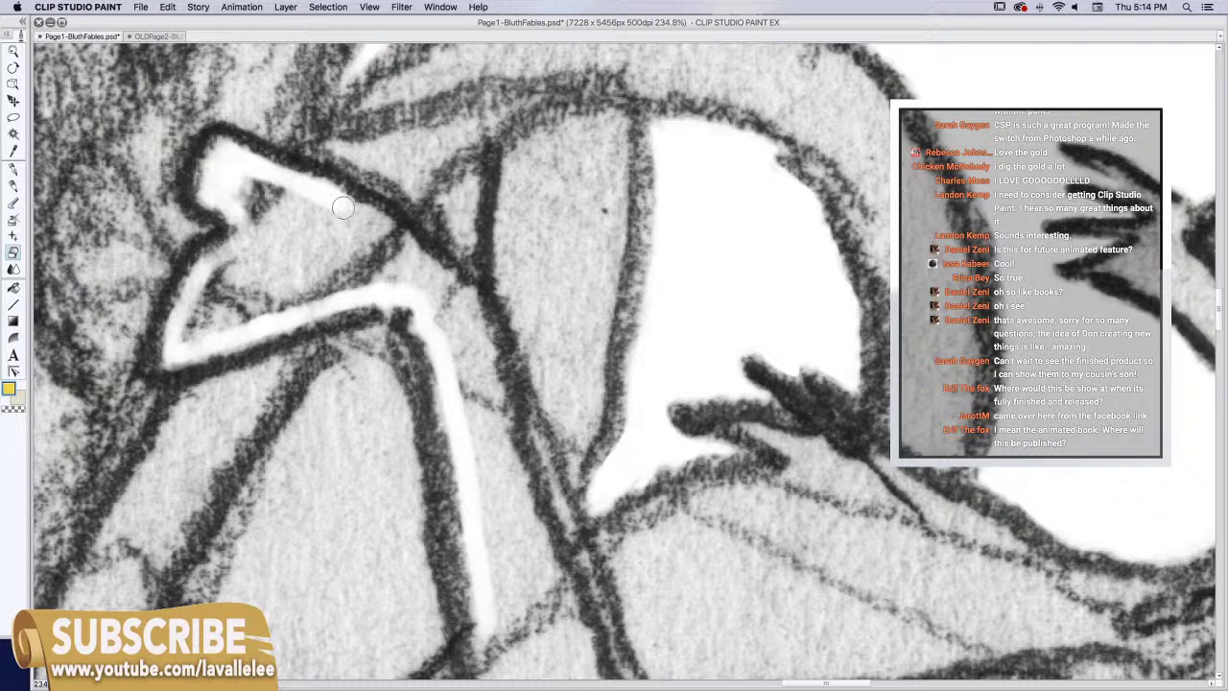
{"action": "mouse_move", "coordinate": [343, 207]}
{"action": "left_mouse_down"}
{"action": "mouse_move", "coordinate": [446, 286]}
{"action": "mouse_move", "coordinate": [462, 246]}
{"action": "mouse_move", "coordinate": [456, 291]}
{"action": "mouse_move", "coordinate": [472, 325]}
{"action": "mouse_move", "coordinate": [451, 290]}
{"action": "left_mouse_up"}
{"action": "left_click_drag", "start_coordinate": [610, 387], "coordinate": [517, 269]}
{"action": "left_click_drag", "start_coordinate": [384, 195], "coordinate": [406, 305]}
{"action": "scroll", "coordinate": [406, 305], "scroll_direction": "down", "scroll_amount": 3}
{"action": "mouse_move", "coordinate": [393, 384]}
{"action": "left_mouse_down"}
{"action": "mouse_move", "coordinate": [429, 600]}
{"action": "mouse_move", "coordinate": [437, 576]}
{"action": "left_mouse_up"}
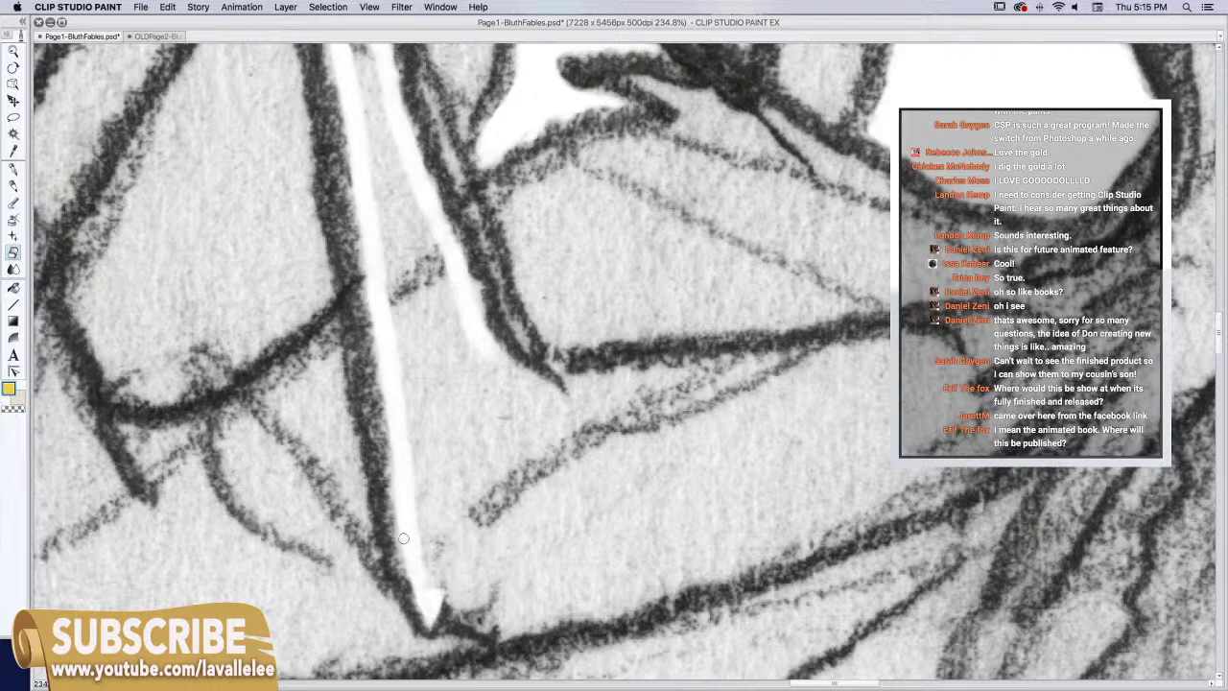
Erase a clean band inside the lion's elbow and along both outlines of the upper arm toward the mane
{"action": "scroll", "coordinate": [410, 512], "scroll_direction": "down", "scroll_amount": 3}
{"action": "scroll", "coordinate": [410, 513], "scroll_direction": "right", "scroll_amount": 2}
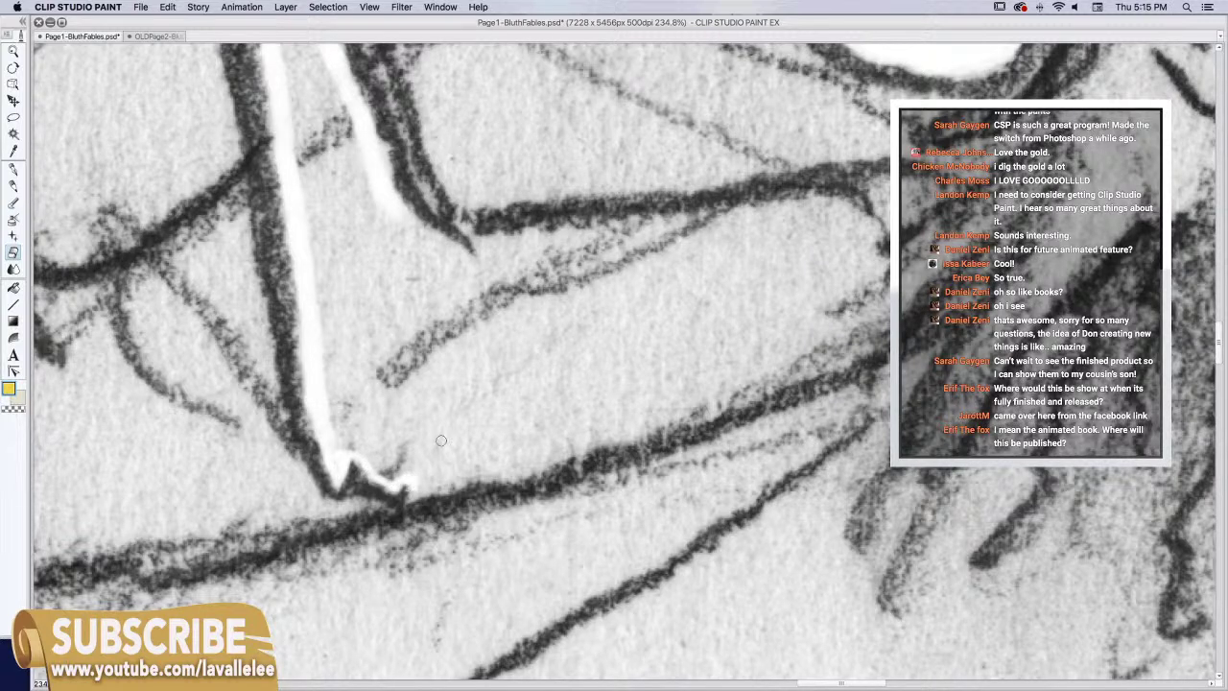
{"action": "mouse_move", "coordinate": [445, 481]}
{"action": "left_mouse_down"}
{"action": "mouse_move", "coordinate": [434, 485]}
{"action": "mouse_move", "coordinate": [653, 422]}
{"action": "mouse_move", "coordinate": [708, 392]}
{"action": "left_mouse_up"}
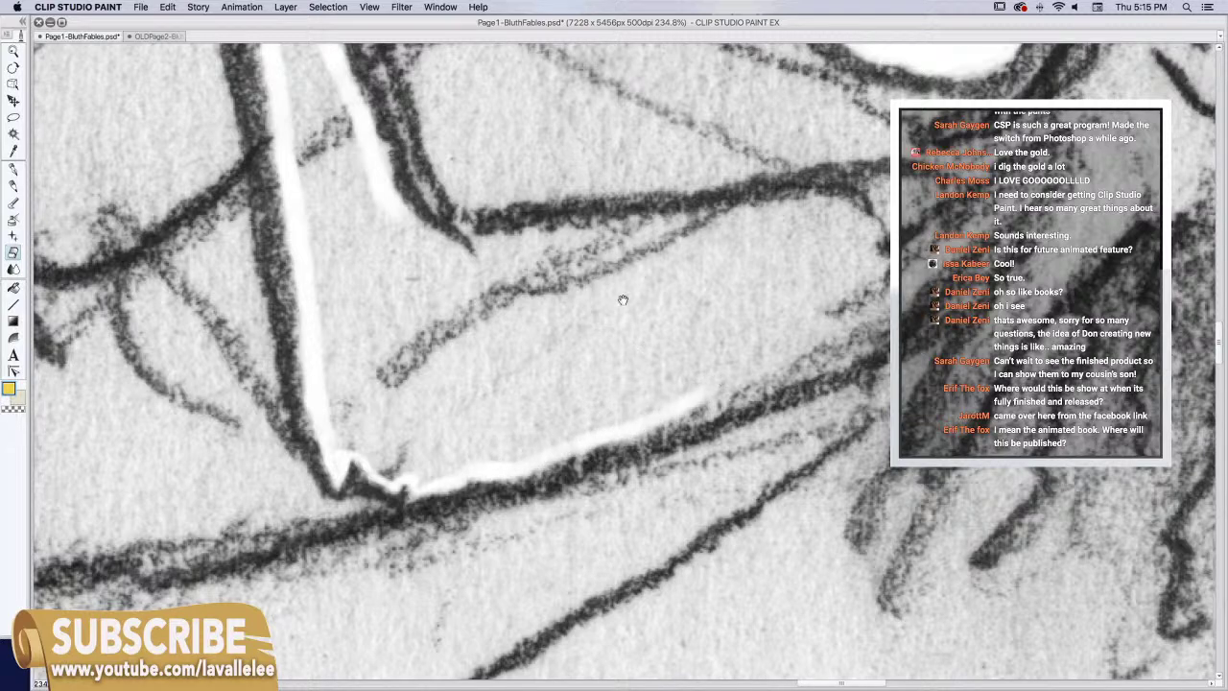
{"action": "left_click_drag", "start_coordinate": [614, 296], "coordinate": [489, 420]}
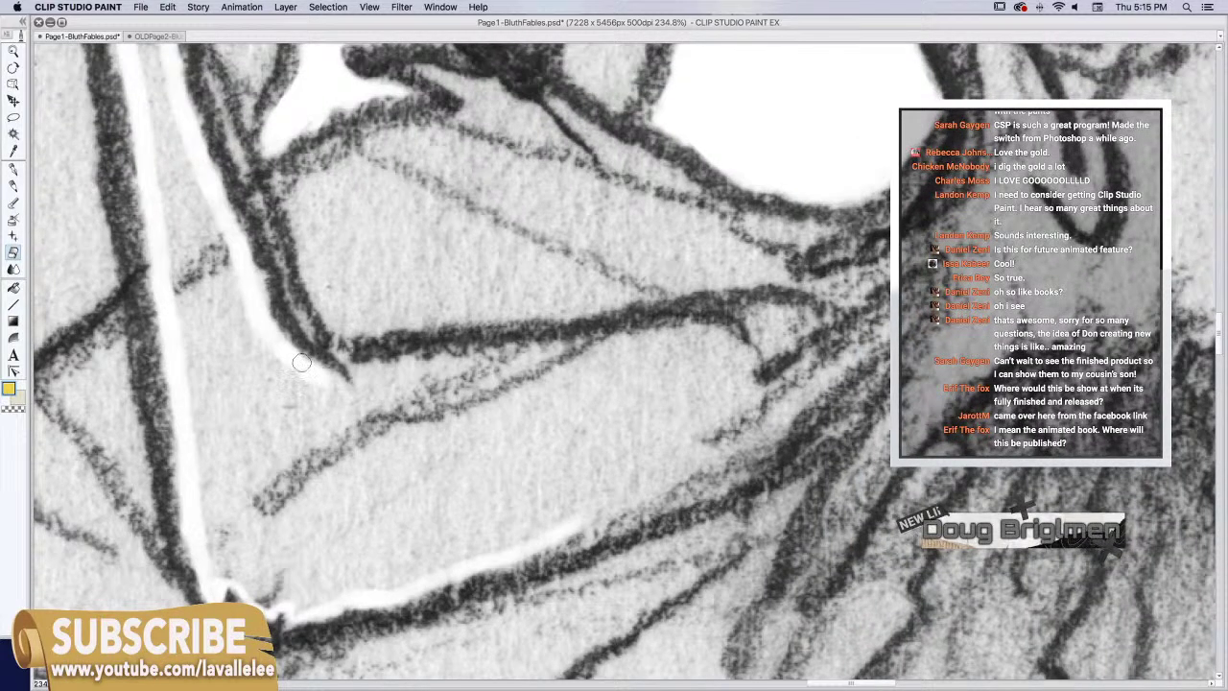
{"action": "left_click_drag", "start_coordinate": [300, 361], "coordinate": [351, 388]}
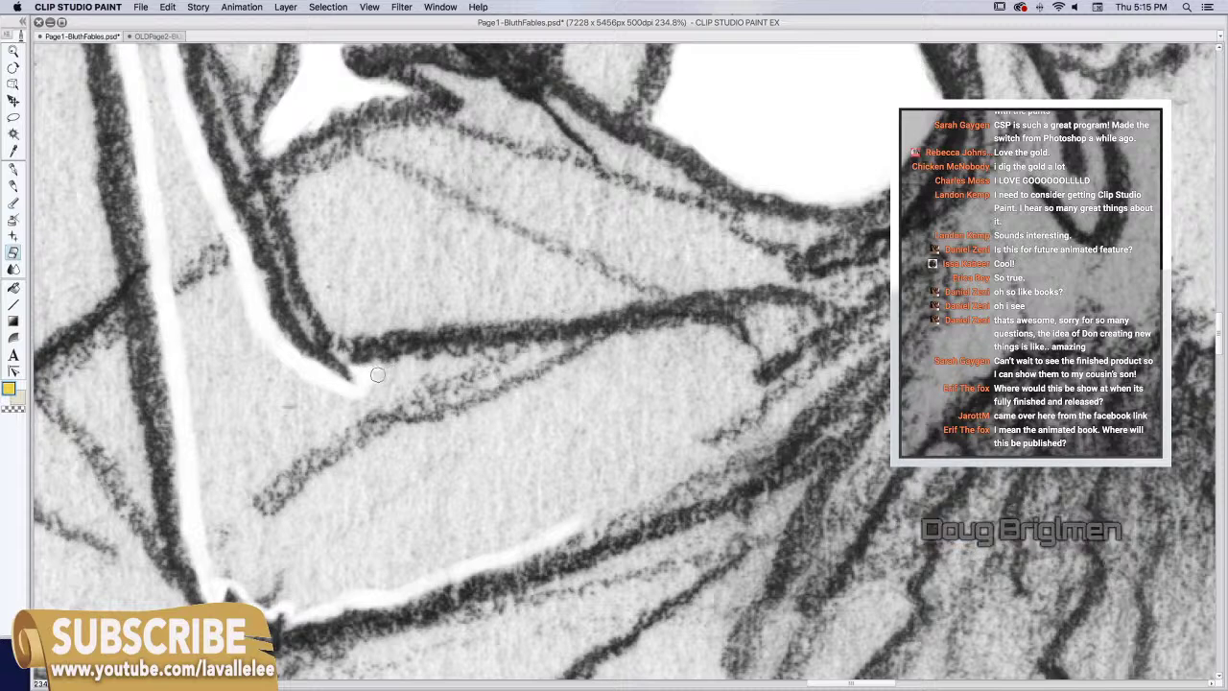
{"action": "left_click_drag", "start_coordinate": [380, 374], "coordinate": [714, 335]}
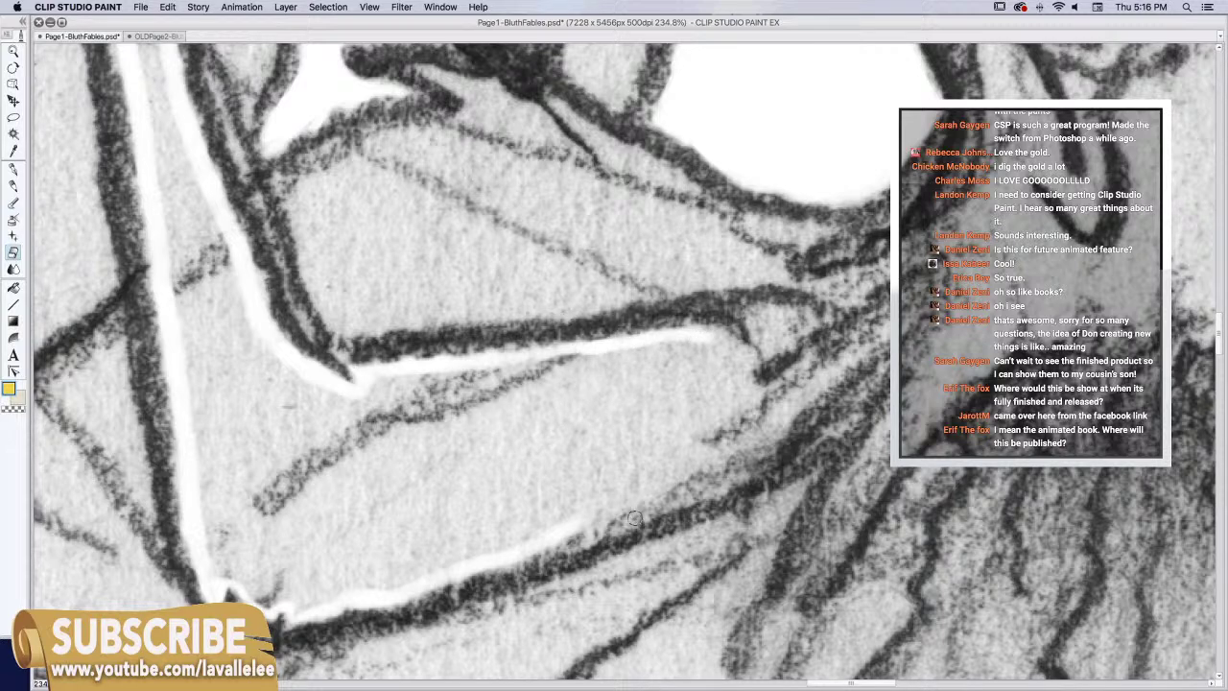
{"action": "left_click_drag", "start_coordinate": [553, 541], "coordinate": [748, 471]}
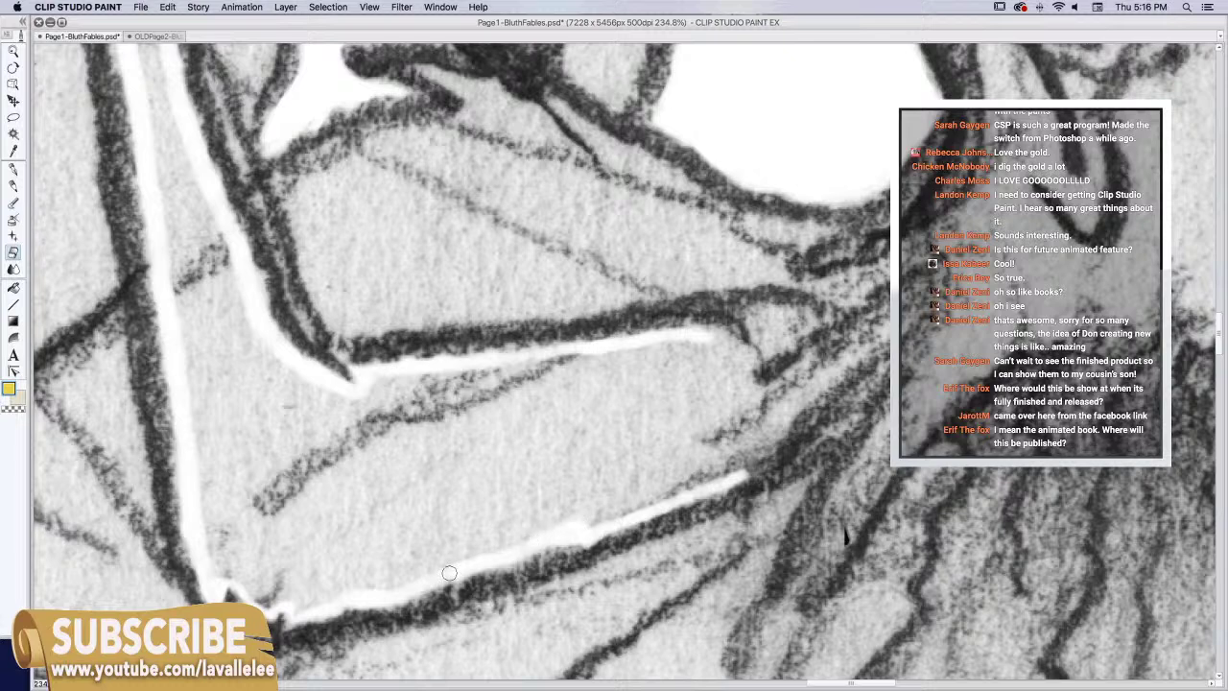
Lasso the remaining gray area inside the lion's hand and forearm, delete it, and clear the selection
{"action": "scroll", "coordinate": [516, 524], "scroll_direction": "right", "scroll_amount": 2}
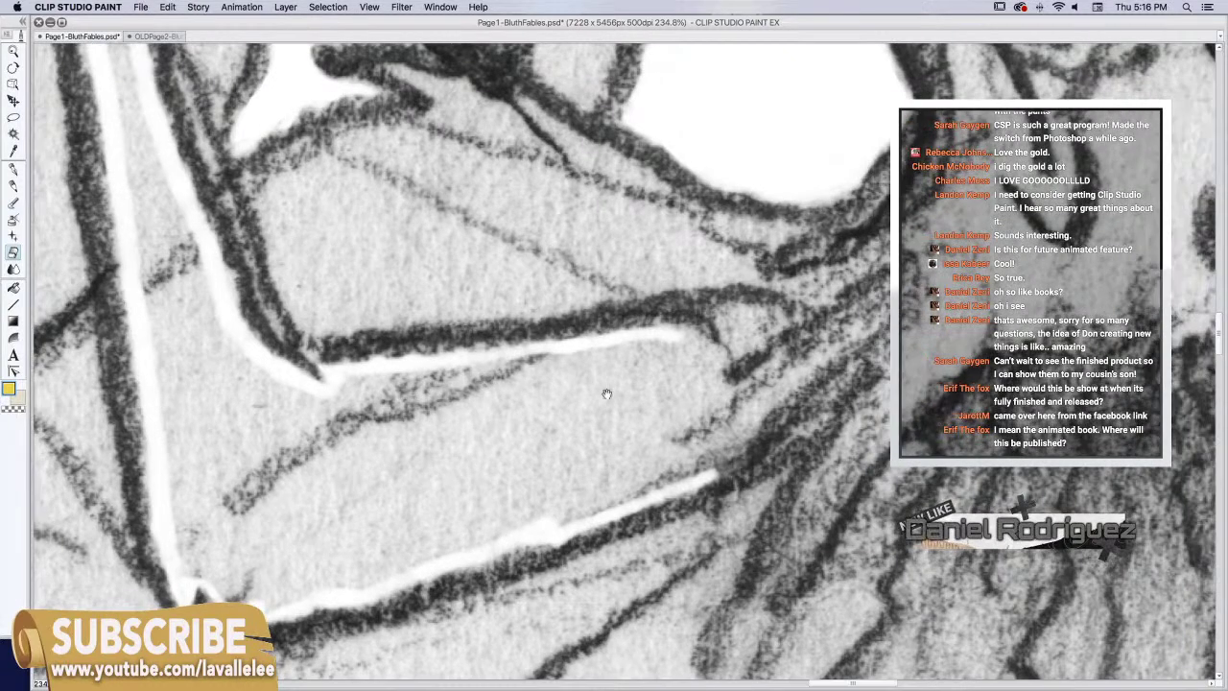
{"action": "left_click", "coordinate": [12, 49]}
{"action": "left_click_drag", "start_coordinate": [86, 100], "coordinate": [52, 98]}
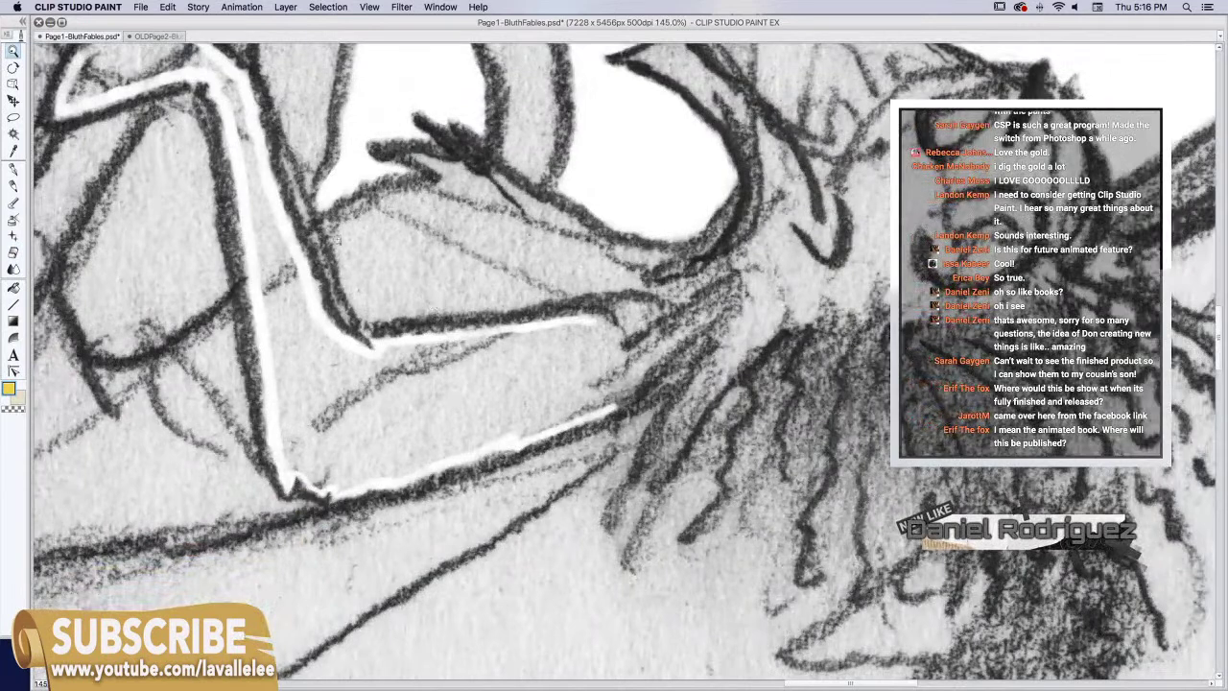
{"action": "left_click", "coordinate": [13, 116]}
{"action": "scroll", "coordinate": [260, 134], "scroll_direction": "up", "scroll_amount": 3}
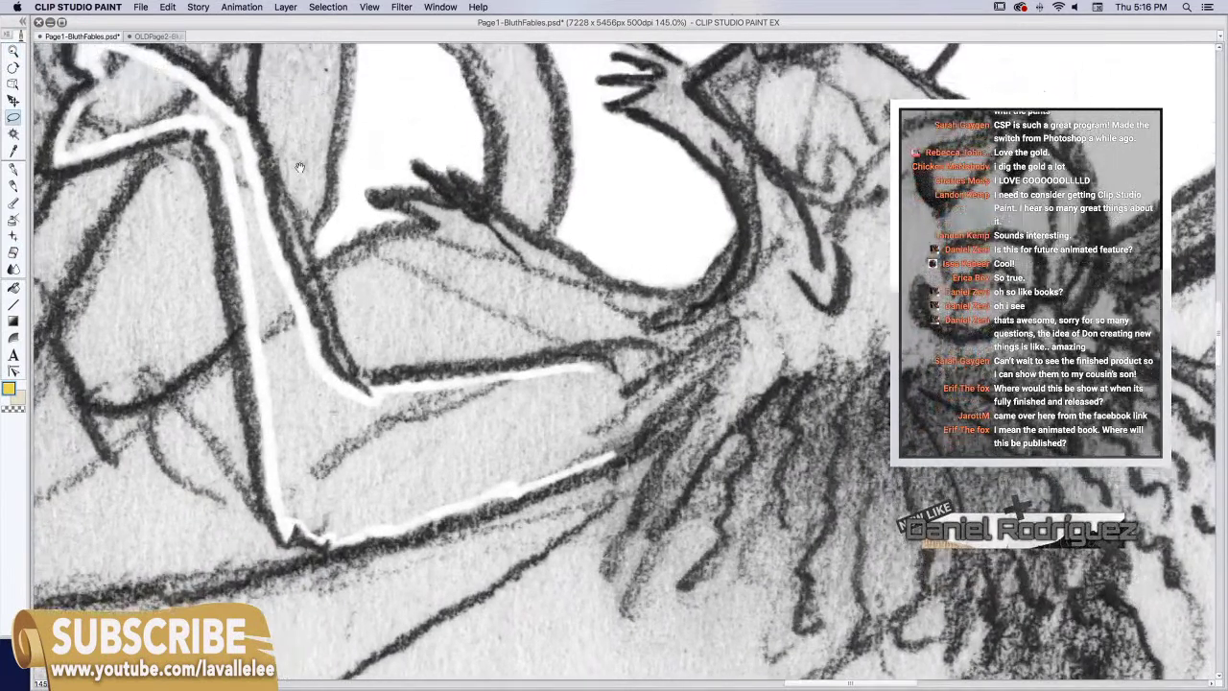
{"action": "scroll", "coordinate": [260, 134], "scroll_direction": "up", "scroll_amount": 2}
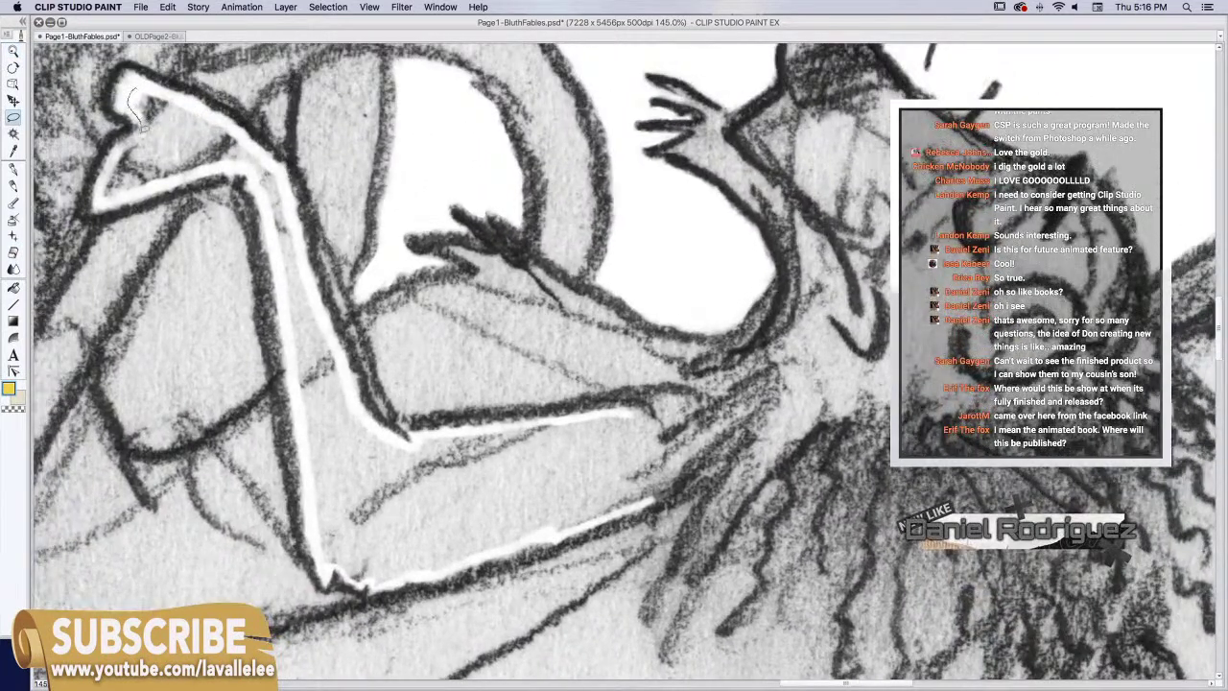
{"action": "mouse_move", "coordinate": [120, 149]}
{"action": "left_mouse_down"}
{"action": "mouse_move", "coordinate": [109, 196]}
{"action": "mouse_move", "coordinate": [171, 180]}
{"action": "left_mouse_up"}
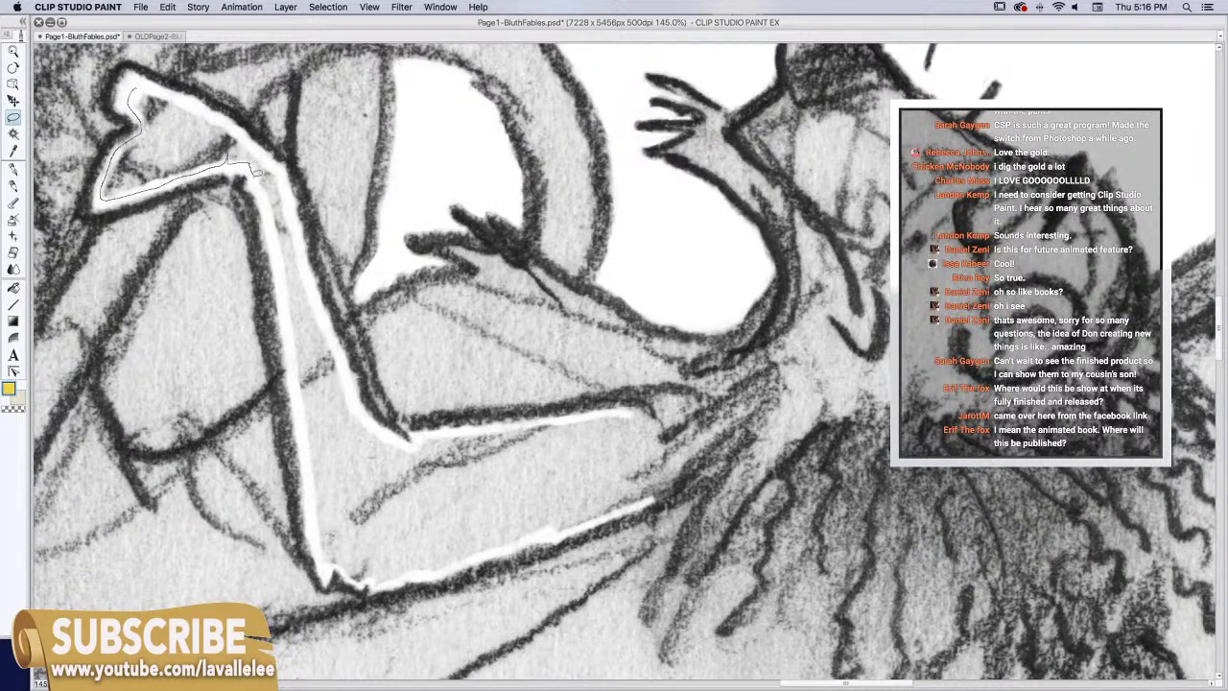
{"action": "left_click_drag", "start_coordinate": [278, 256], "coordinate": [317, 519]}
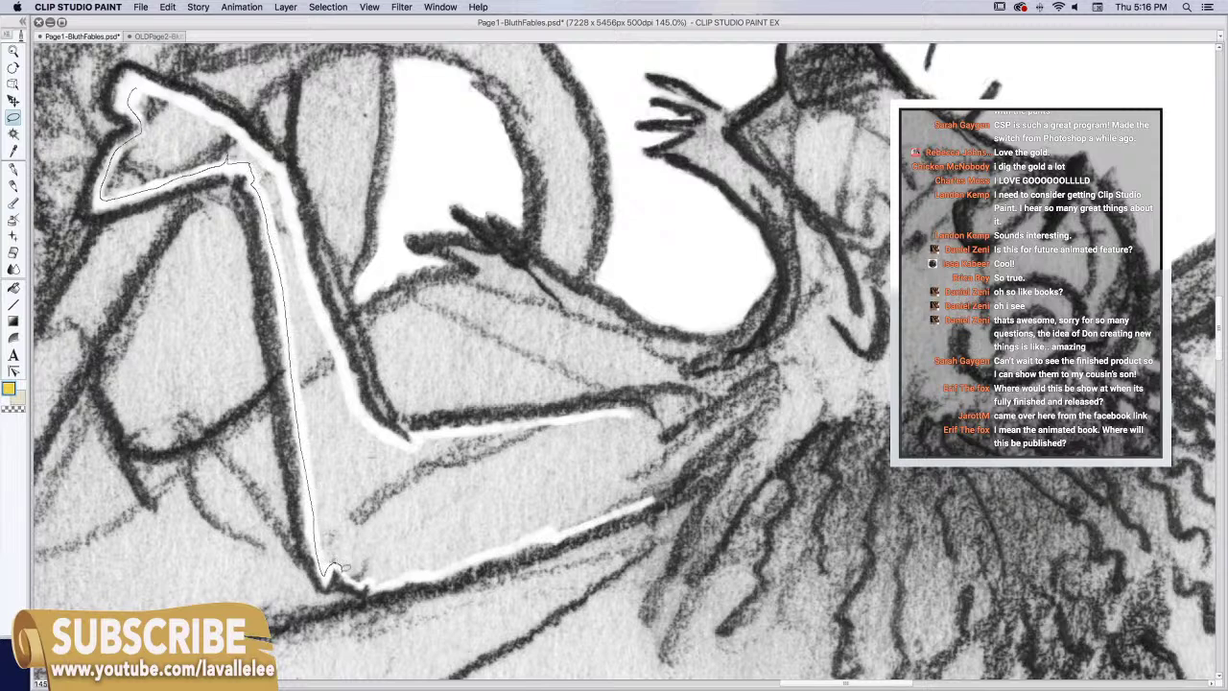
{"action": "left_click_drag", "start_coordinate": [363, 564], "coordinate": [376, 425]}
{"action": "left_click_drag", "start_coordinate": [343, 359], "coordinate": [313, 286]}
{"action": "left_click_drag", "start_coordinate": [245, 132], "coordinate": [140, 74]}
{"action": "key", "text": "Delete"}
{"action": "key", "text": "super+d"}
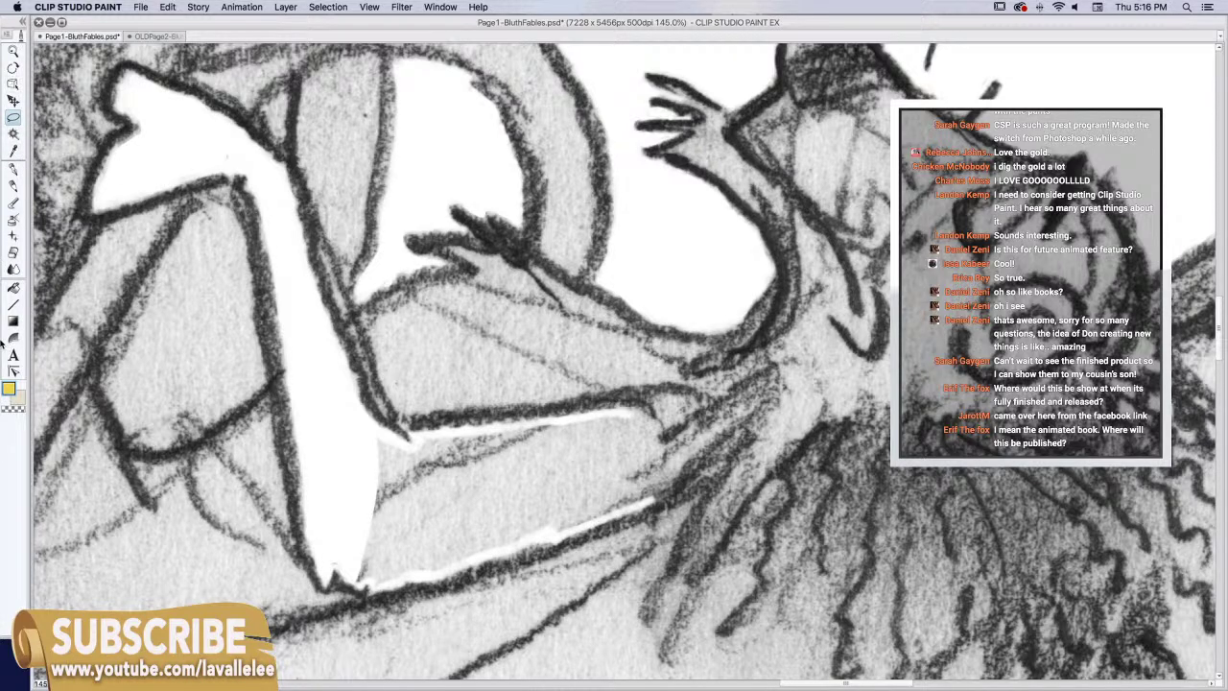
Lasso the gray area inside the lion's upper arm between elbow and mane, delete it, and clear the selection
{"action": "left_click", "coordinate": [13, 51]}
{"action": "left_click_drag", "start_coordinate": [452, 468], "coordinate": [561, 458]}
{"action": "left_click_drag", "start_coordinate": [561, 459], "coordinate": [523, 263]}
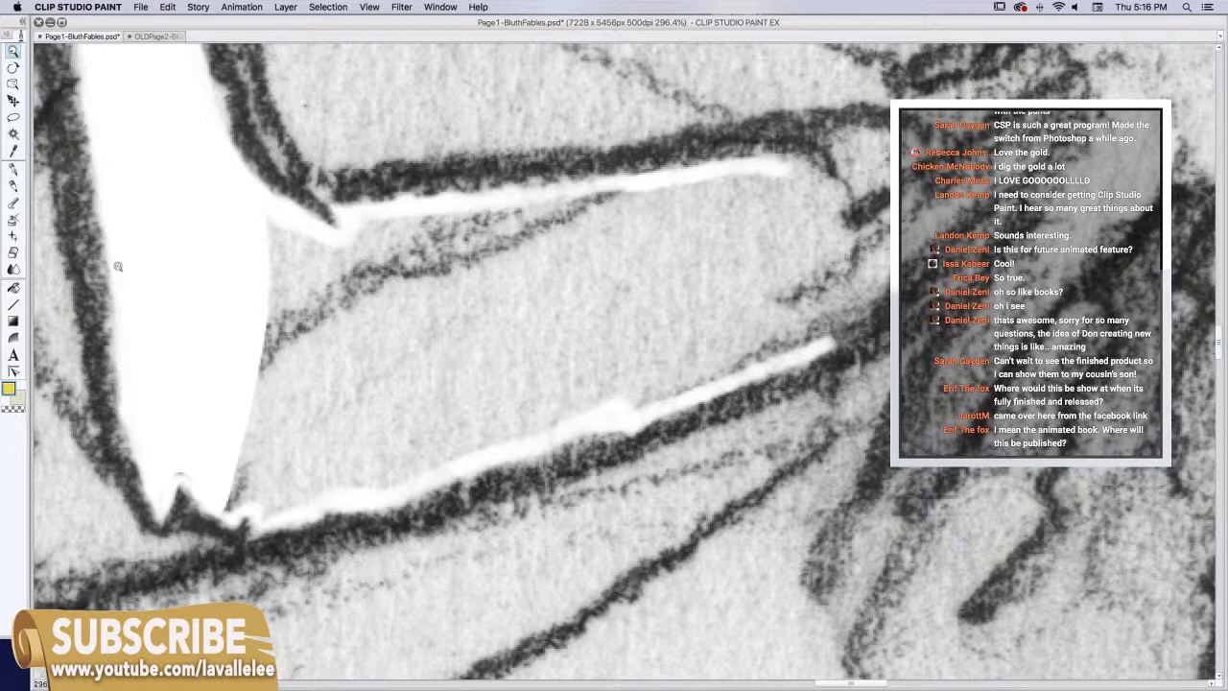
{"action": "left_click", "coordinate": [14, 253]}
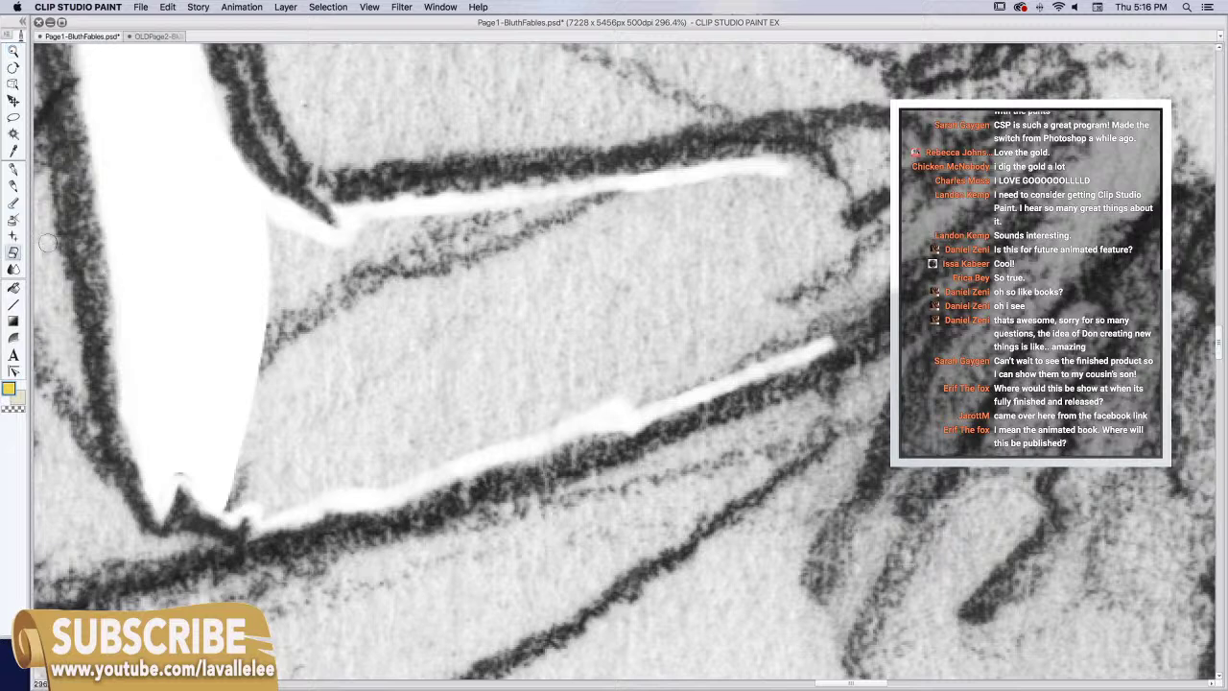
{"action": "left_click", "coordinate": [14, 117]}
{"action": "mouse_move", "coordinate": [352, 234]}
{"action": "left_mouse_down"}
{"action": "mouse_move", "coordinate": [427, 208]}
{"action": "mouse_move", "coordinate": [763, 165]}
{"action": "mouse_move", "coordinate": [797, 201]}
{"action": "mouse_move", "coordinate": [820, 329]}
{"action": "mouse_move", "coordinate": [811, 347]}
{"action": "mouse_move", "coordinate": [599, 418]}
{"action": "left_mouse_up"}
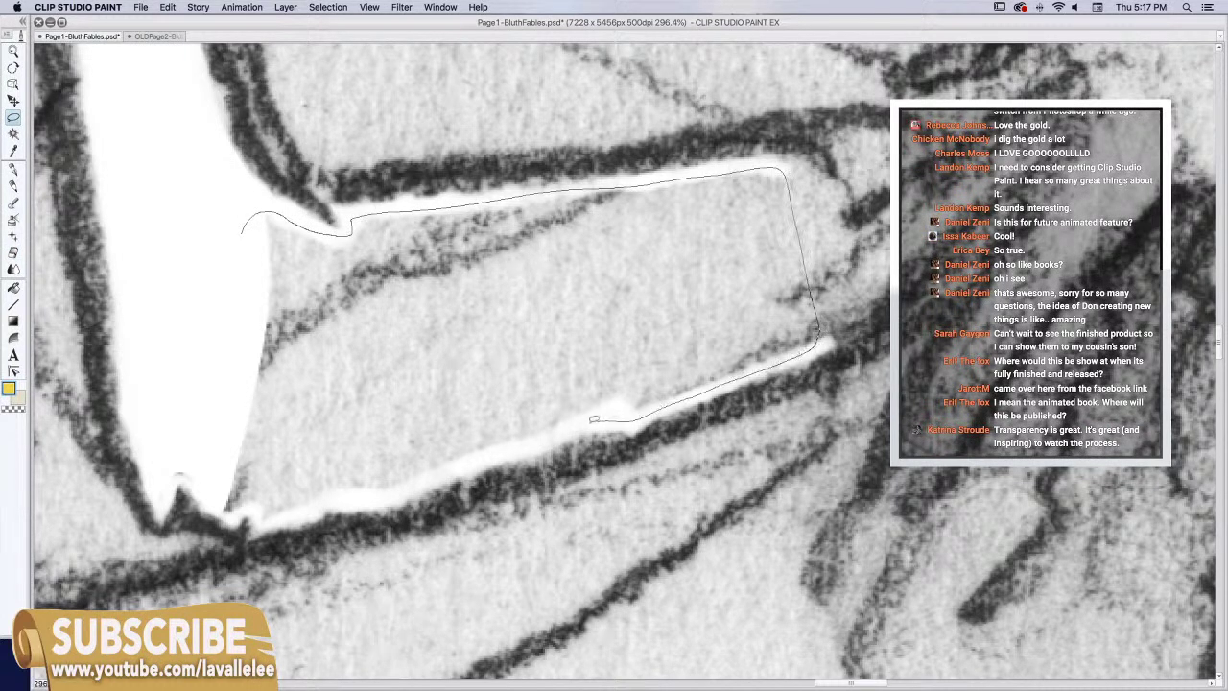
{"action": "left_click_drag", "start_coordinate": [501, 450], "coordinate": [267, 519]}
{"action": "left_click_drag", "start_coordinate": [199, 474], "coordinate": [209, 305]}
{"action": "key", "text": "Delete"}
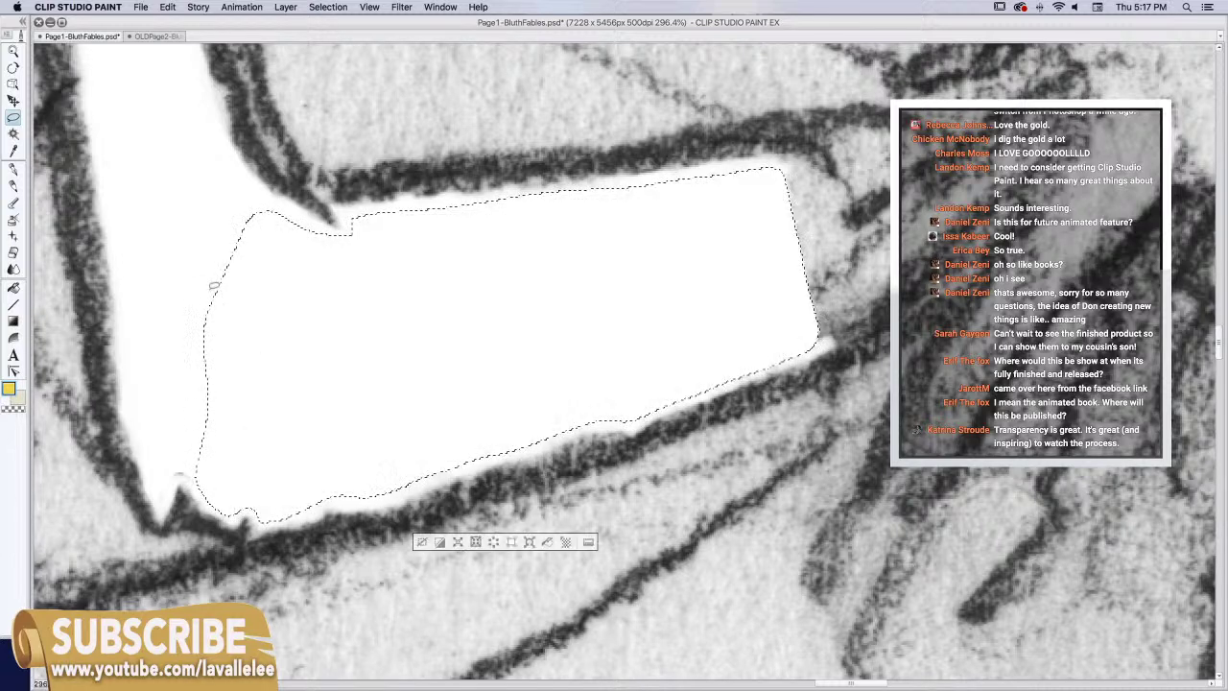
{"action": "key", "text": "ctrl+d"}
{"action": "left_click", "coordinate": [13, 252]}
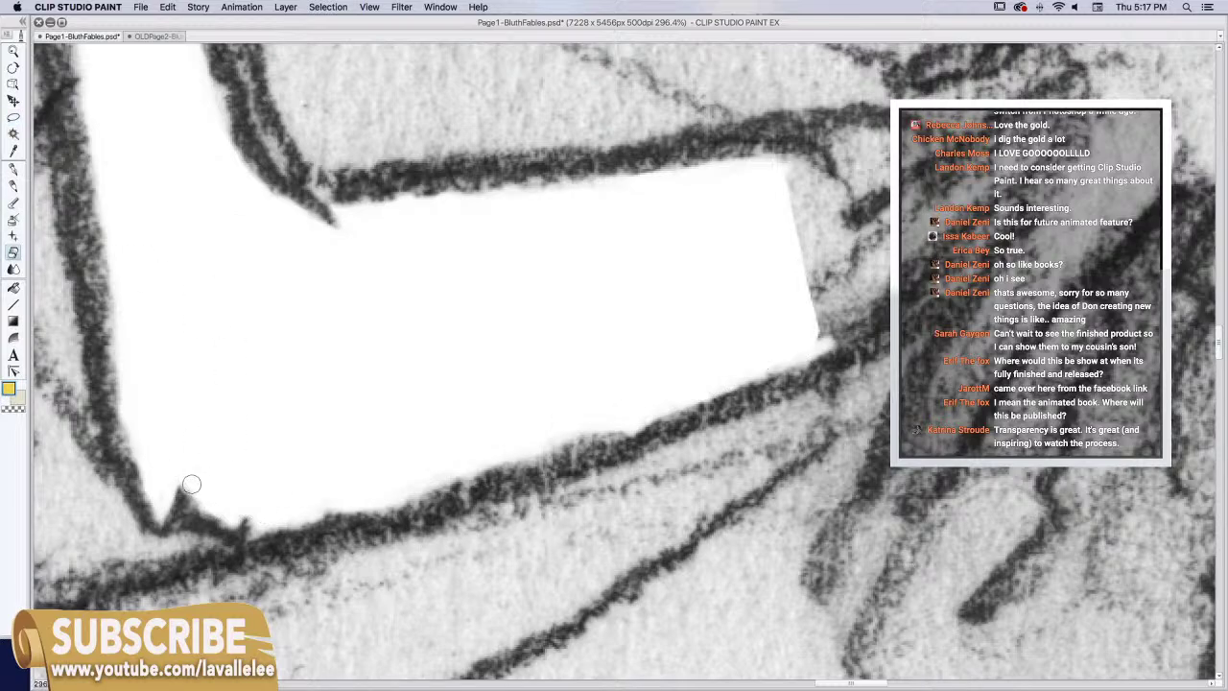
{"action": "left_click", "coordinate": [13, 51]}
{"action": "scroll", "coordinate": [528, 308], "scroll_direction": "down", "scroll_amount": 6}
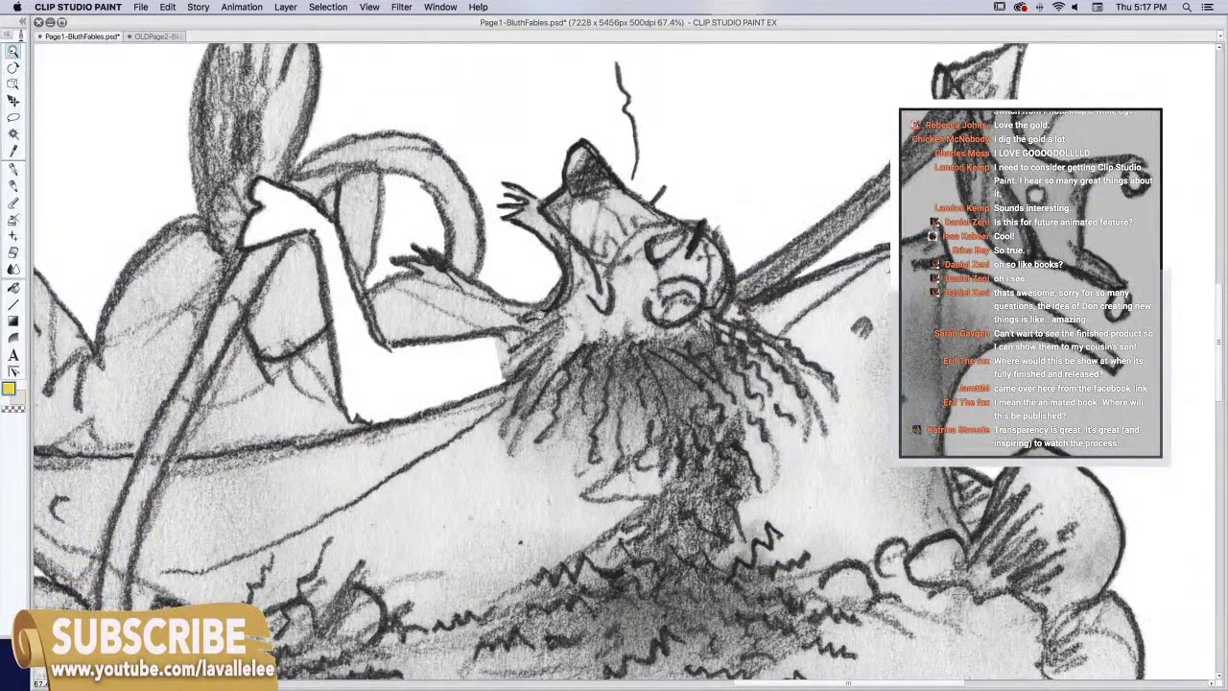
{"action": "scroll", "coordinate": [254, 259], "scroll_direction": "up", "scroll_amount": 7}
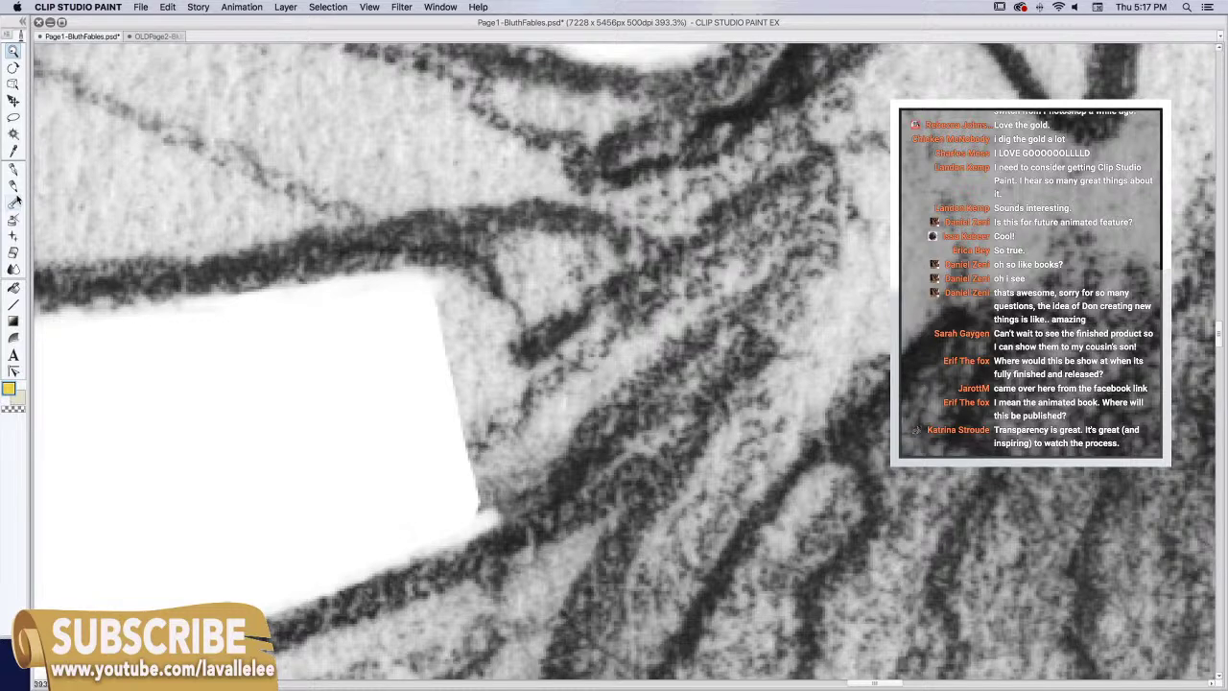
{"action": "left_click", "coordinate": [13, 205]}
{"action": "left_click_drag", "start_coordinate": [845, 517], "coordinate": [851, 551]}
{"action": "key", "text": "super+z"}
Erase a clean band inside the lion's shoulder where it meets the mane, tracing around the short armpit line
{"action": "key", "text": "e"}
{"action": "mouse_move", "coordinate": [423, 284]}
{"action": "left_mouse_down"}
{"action": "mouse_move", "coordinate": [543, 246]}
{"action": "mouse_move", "coordinate": [611, 261]}
{"action": "mouse_move", "coordinate": [590, 252]}
{"action": "mouse_move", "coordinate": [600, 281]}
{"action": "mouse_move", "coordinate": [525, 312]}
{"action": "mouse_move", "coordinate": [458, 379]}
{"action": "left_mouse_up"}
{"action": "mouse_move", "coordinate": [615, 318]}
{"action": "left_mouse_down"}
{"action": "mouse_move", "coordinate": [552, 372]}
{"action": "mouse_move", "coordinate": [563, 361]}
{"action": "mouse_move", "coordinate": [491, 353]}
{"action": "left_mouse_up"}
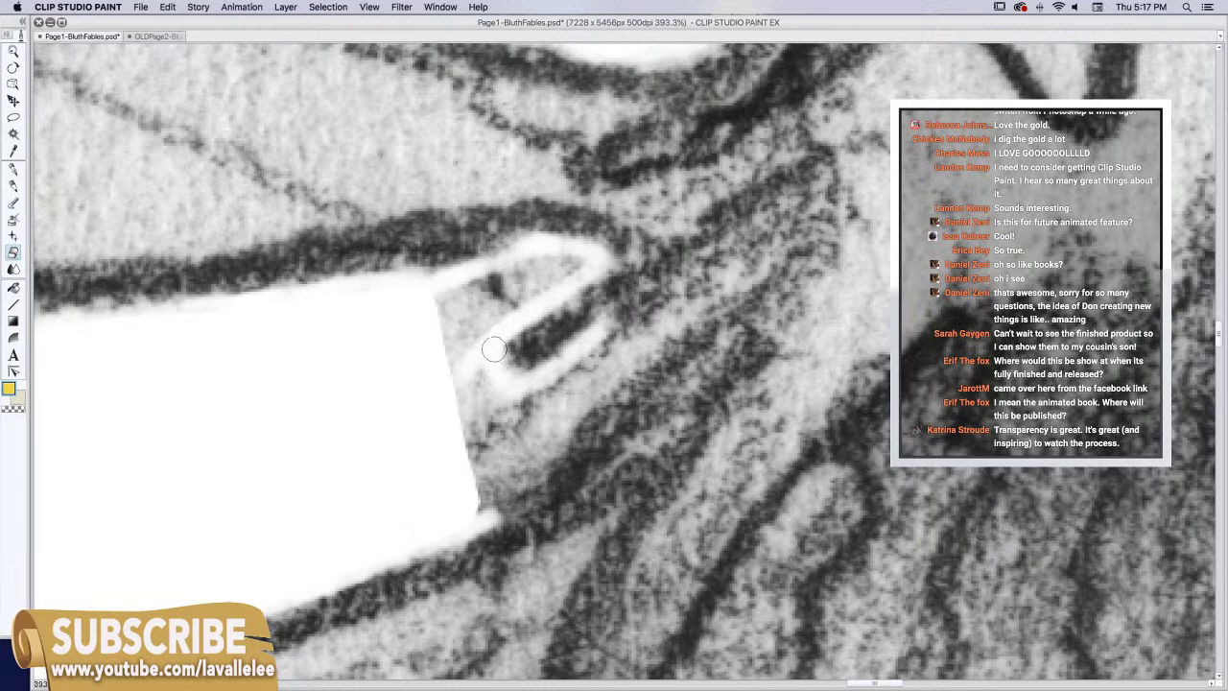
{"action": "mouse_move", "coordinate": [631, 350]}
{"action": "left_mouse_down"}
{"action": "mouse_move", "coordinate": [555, 423]}
{"action": "mouse_move", "coordinate": [523, 492]}
{"action": "mouse_move", "coordinate": [489, 514]}
{"action": "mouse_move", "coordinate": [603, 367]}
{"action": "mouse_move", "coordinate": [601, 332]}
{"action": "mouse_move", "coordinate": [607, 347]}
{"action": "left_mouse_up"}
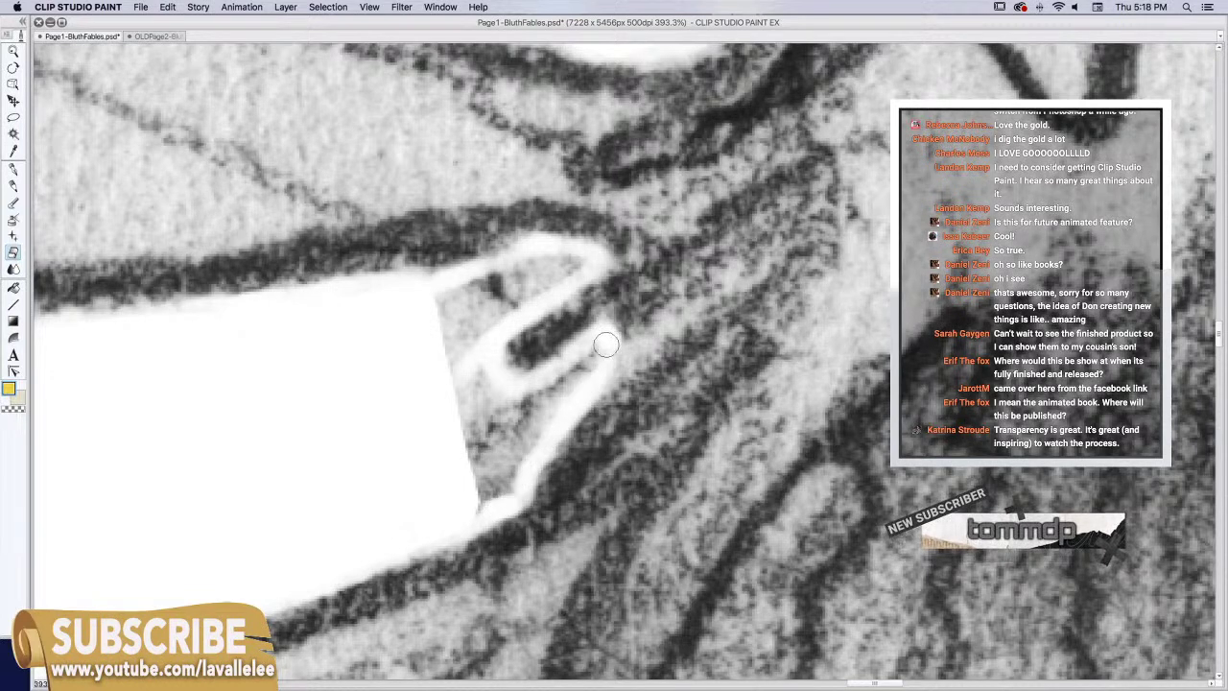
Lasso the remaining gray area at the lion's shoulder, delete it, and clear the selection
{"action": "key", "text": "m"}
{"action": "mouse_move", "coordinate": [429, 288]}
{"action": "left_mouse_down"}
{"action": "mouse_move", "coordinate": [516, 249]}
{"action": "mouse_move", "coordinate": [579, 243]}
{"action": "mouse_move", "coordinate": [603, 264]}
{"action": "mouse_move", "coordinate": [515, 327]}
{"action": "mouse_move", "coordinate": [499, 363]}
{"action": "mouse_move", "coordinate": [523, 374]}
{"action": "mouse_move", "coordinate": [611, 331]}
{"action": "mouse_move", "coordinate": [609, 369]}
{"action": "mouse_move", "coordinate": [513, 501]}
{"action": "left_mouse_up"}
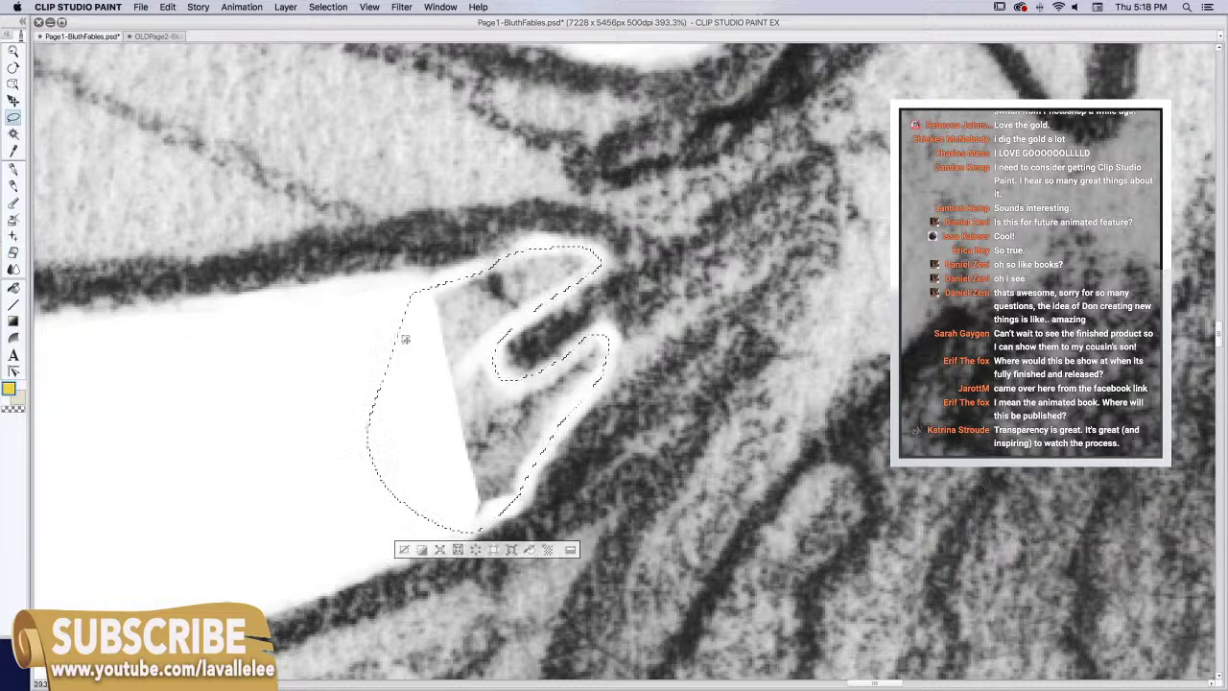
{"action": "key", "text": "Delete"}
{"action": "key", "text": "super+d"}
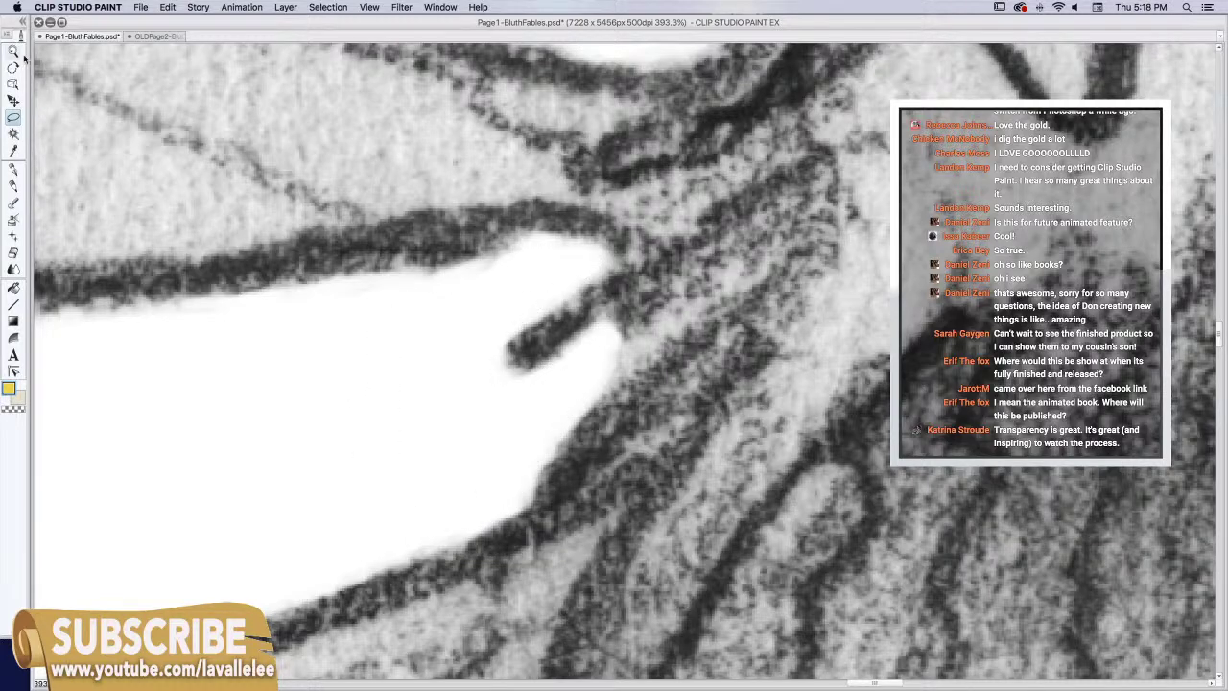
Erase a clean band around the lower toe line of the lion's resting foot and along the sole to the hammock
{"action": "left_click_drag", "start_coordinate": [482, 340], "coordinate": [699, 365]}
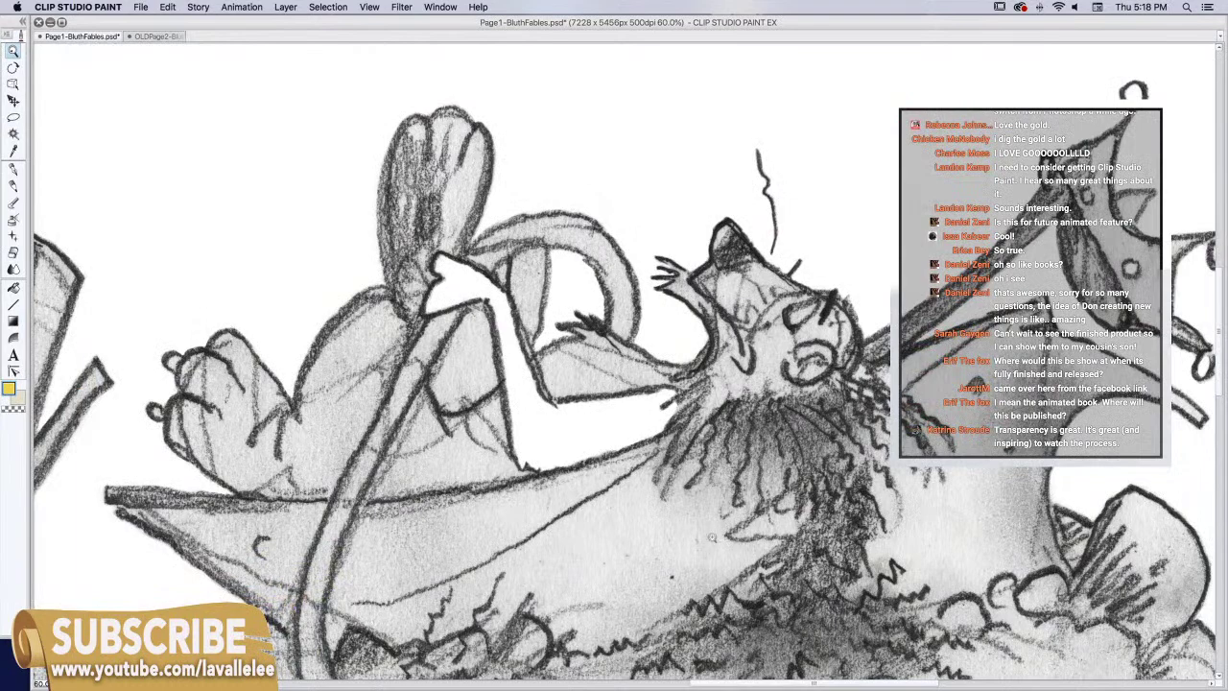
{"action": "left_click_drag", "start_coordinate": [204, 389], "coordinate": [445, 391]}
{"action": "key", "text": "e"}
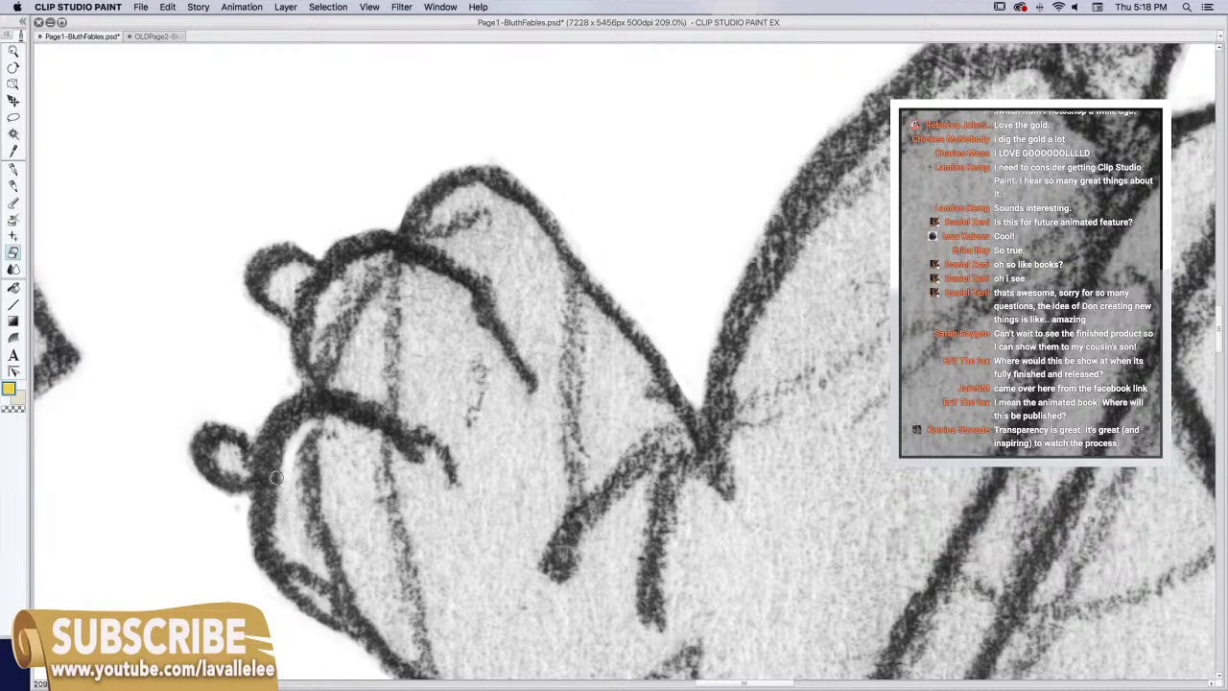
{"action": "scroll", "coordinate": [432, 451], "scroll_direction": "down", "scroll_amount": 5}
{"action": "mouse_move", "coordinate": [297, 199]}
{"action": "left_mouse_down"}
{"action": "mouse_move", "coordinate": [261, 241]}
{"action": "mouse_move", "coordinate": [260, 323]}
{"action": "mouse_move", "coordinate": [328, 367]}
{"action": "mouse_move", "coordinate": [388, 434]}
{"action": "mouse_move", "coordinate": [444, 464]}
{"action": "left_mouse_up"}
{"action": "mouse_move", "coordinate": [303, 203]}
{"action": "left_mouse_down"}
{"action": "mouse_move", "coordinate": [342, 215]}
{"action": "mouse_move", "coordinate": [294, 202]}
{"action": "mouse_move", "coordinate": [382, 254]}
{"action": "left_mouse_up"}
{"action": "key", "text": "ctrl+z"}
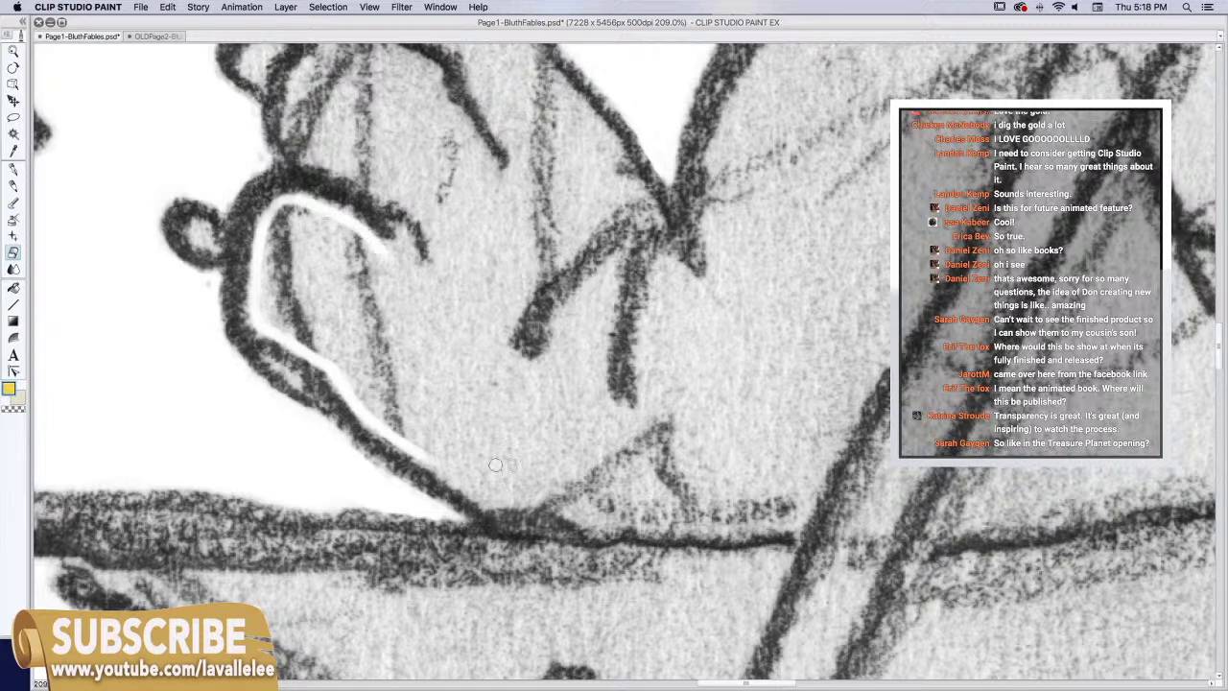
{"action": "mouse_move", "coordinate": [426, 456]}
{"action": "left_mouse_down"}
{"action": "mouse_move", "coordinate": [484, 498]}
{"action": "mouse_move", "coordinate": [539, 499]}
{"action": "mouse_move", "coordinate": [562, 482]}
{"action": "left_mouse_up"}
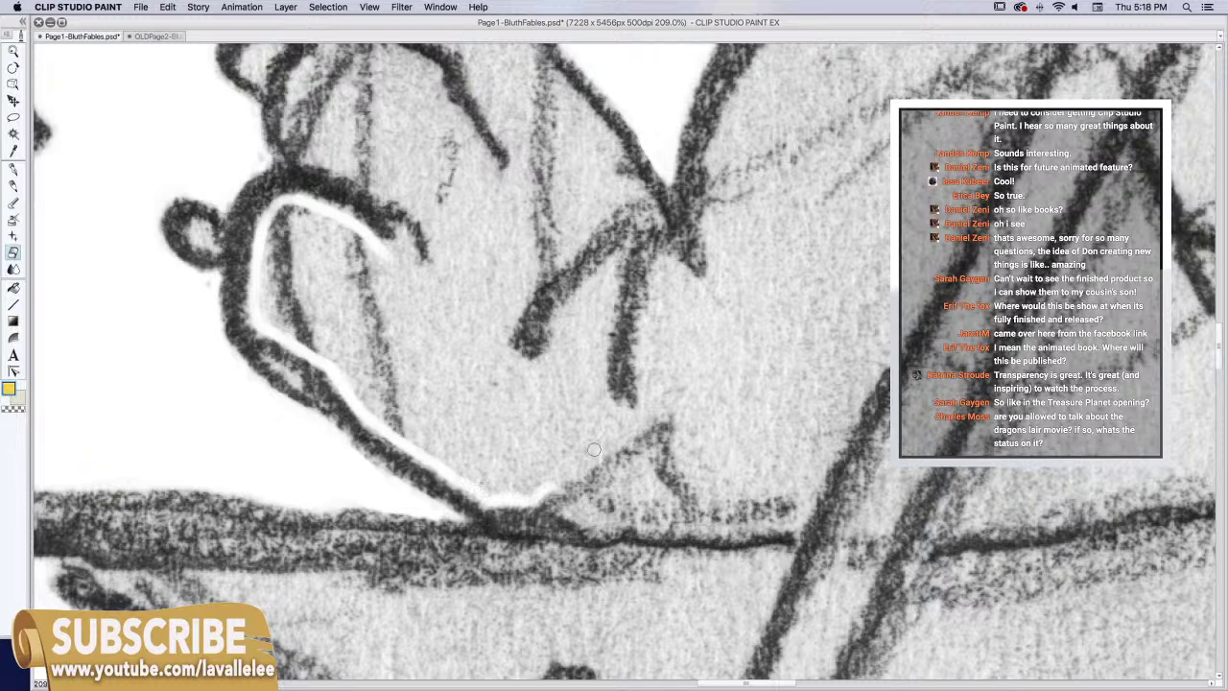
{"action": "left_click", "coordinate": [394, 249]}
{"action": "mouse_move", "coordinate": [405, 237]}
{"action": "left_mouse_down"}
{"action": "mouse_move", "coordinate": [362, 171]}
{"action": "mouse_move", "coordinate": [305, 151]}
{"action": "left_mouse_up"}
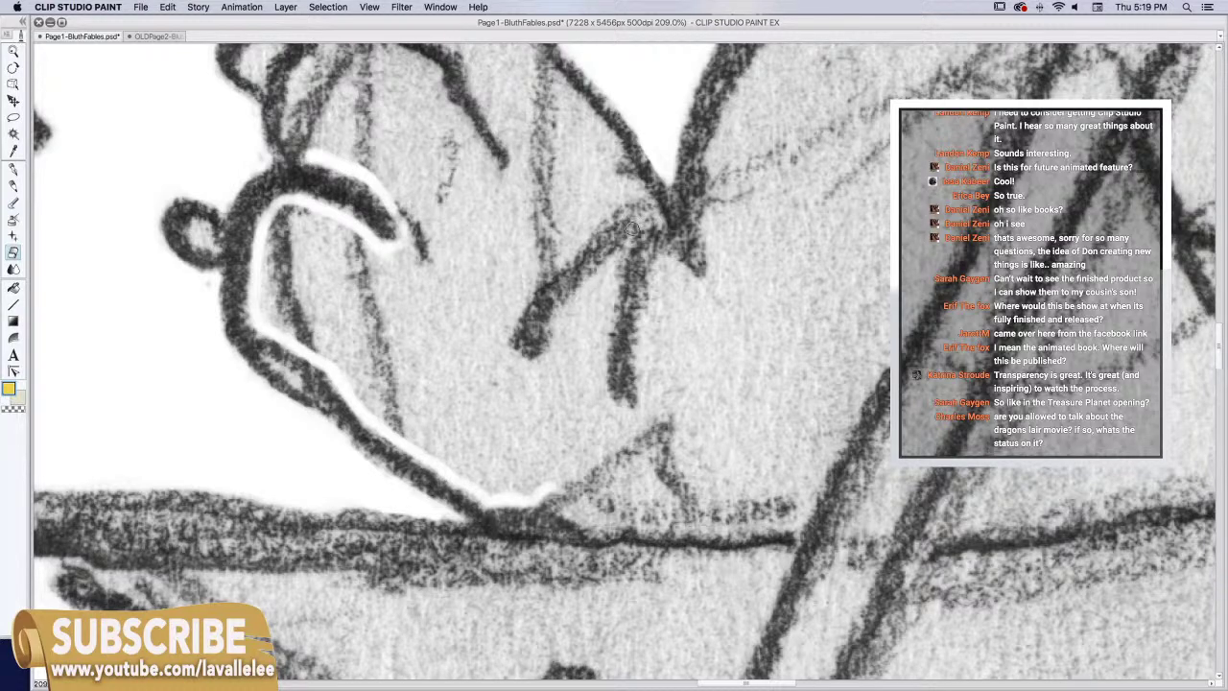
Erase along the middle and upper toes, the ankle creases and the thigh's outer outline, and clean inside the small toe loops
{"action": "mouse_move", "coordinate": [632, 230]}
{"action": "left_mouse_down"}
{"action": "mouse_move", "coordinate": [398, 398]}
{"action": "mouse_move", "coordinate": [199, 355]}
{"action": "mouse_move", "coordinate": [204, 321]}
{"action": "mouse_move", "coordinate": [231, 285]}
{"action": "mouse_move", "coordinate": [269, 271]}
{"action": "mouse_move", "coordinate": [309, 284]}
{"action": "mouse_move", "coordinate": [293, 276]}
{"action": "left_mouse_up"}
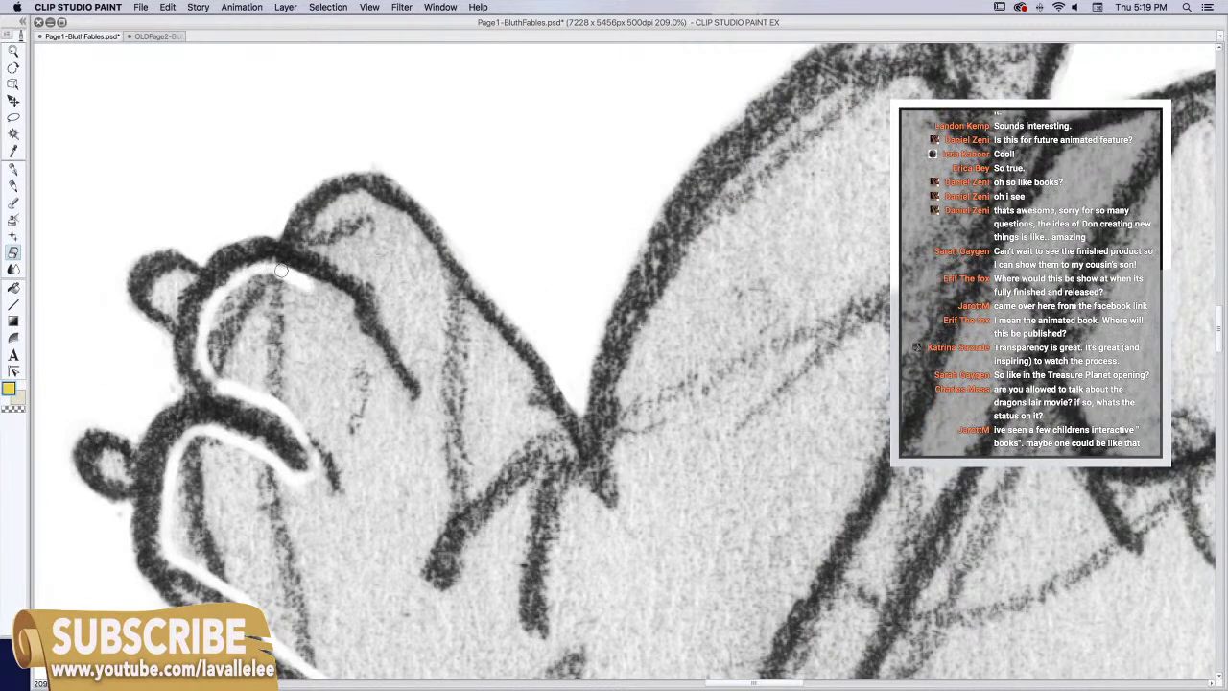
{"action": "mouse_move", "coordinate": [321, 288]}
{"action": "left_mouse_down"}
{"action": "mouse_move", "coordinate": [358, 352]}
{"action": "mouse_move", "coordinate": [372, 358]}
{"action": "mouse_move", "coordinate": [365, 340]}
{"action": "mouse_move", "coordinate": [422, 410]}
{"action": "mouse_move", "coordinate": [410, 404]}
{"action": "mouse_move", "coordinate": [429, 392]}
{"action": "mouse_move", "coordinate": [388, 321]}
{"action": "mouse_move", "coordinate": [389, 280]}
{"action": "mouse_move", "coordinate": [394, 301]}
{"action": "mouse_move", "coordinate": [367, 258]}
{"action": "mouse_move", "coordinate": [382, 293]}
{"action": "mouse_move", "coordinate": [336, 253]}
{"action": "mouse_move", "coordinate": [335, 229]}
{"action": "mouse_move", "coordinate": [338, 249]}
{"action": "mouse_move", "coordinate": [330, 211]}
{"action": "left_mouse_up"}
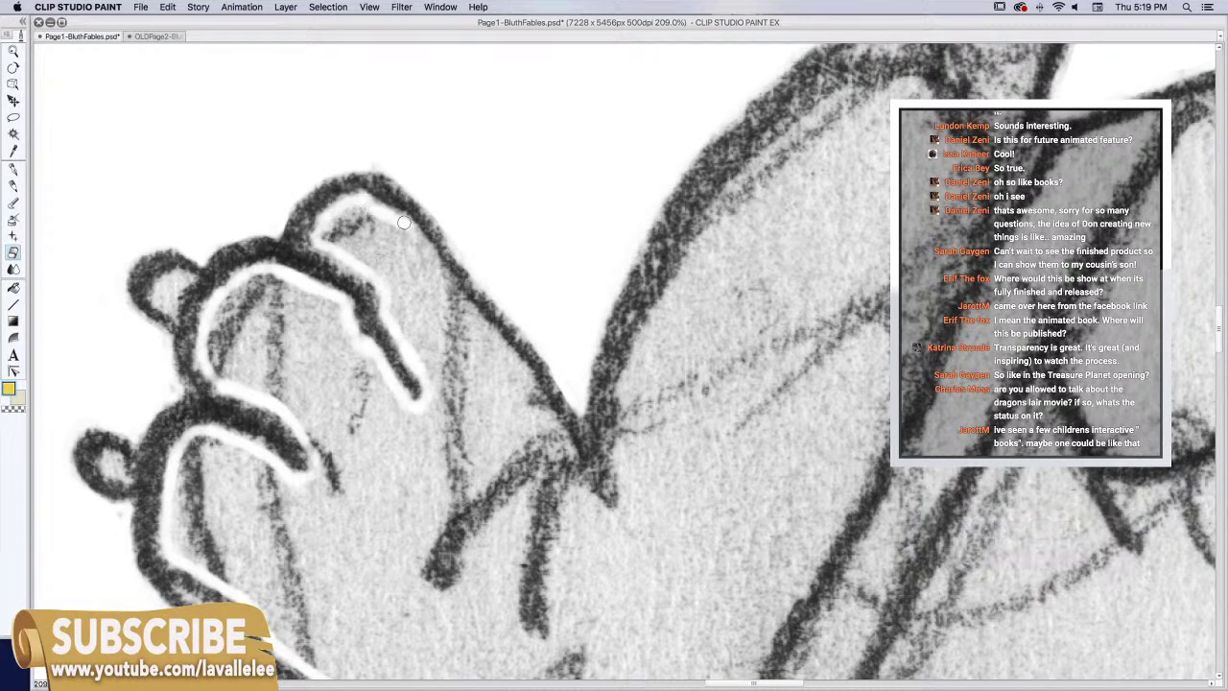
{"action": "mouse_move", "coordinate": [404, 228]}
{"action": "left_mouse_down"}
{"action": "mouse_move", "coordinate": [460, 266]}
{"action": "mouse_move", "coordinate": [430, 266]}
{"action": "mouse_move", "coordinate": [552, 424]}
{"action": "mouse_move", "coordinate": [556, 405]}
{"action": "mouse_move", "coordinate": [488, 478]}
{"action": "mouse_move", "coordinate": [445, 501]}
{"action": "mouse_move", "coordinate": [412, 566]}
{"action": "mouse_move", "coordinate": [420, 594]}
{"action": "mouse_move", "coordinate": [467, 580]}
{"action": "mouse_move", "coordinate": [472, 548]}
{"action": "mouse_move", "coordinate": [519, 500]}
{"action": "mouse_move", "coordinate": [639, 433]}
{"action": "mouse_move", "coordinate": [519, 528]}
{"action": "mouse_move", "coordinate": [513, 609]}
{"action": "mouse_move", "coordinate": [527, 647]}
{"action": "mouse_move", "coordinate": [544, 645]}
{"action": "mouse_move", "coordinate": [557, 612]}
{"action": "mouse_move", "coordinate": [583, 497]}
{"action": "mouse_move", "coordinate": [612, 524]}
{"action": "mouse_move", "coordinate": [624, 499]}
{"action": "mouse_move", "coordinate": [628, 380]}
{"action": "mouse_move", "coordinate": [677, 280]}
{"action": "mouse_move", "coordinate": [731, 197]}
{"action": "mouse_move", "coordinate": [856, 96]}
{"action": "mouse_move", "coordinate": [734, 187]}
{"action": "mouse_move", "coordinate": [675, 284]}
{"action": "left_mouse_up"}
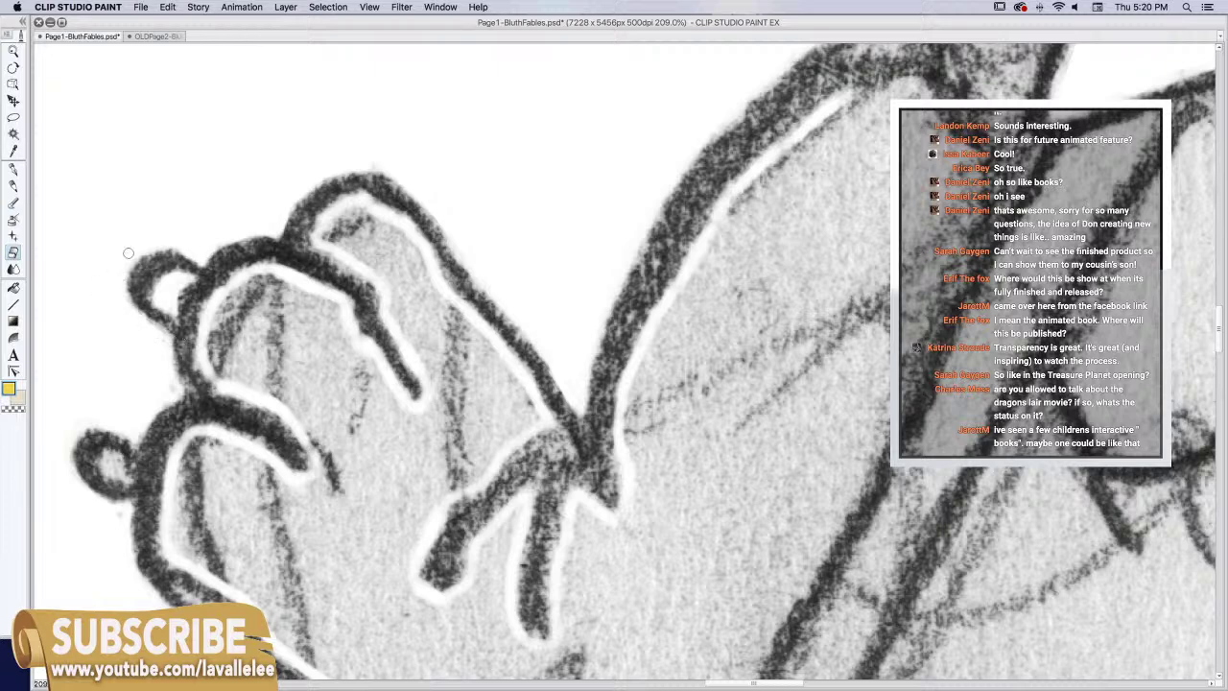
{"action": "left_click_drag", "start_coordinate": [113, 470], "coordinate": [113, 459]}
Erase a clean band along the hammock's upper edge beneath the leg and up the adjoining outline of the tail
{"action": "left_click_drag", "start_coordinate": [580, 516], "coordinate": [479, 348]}
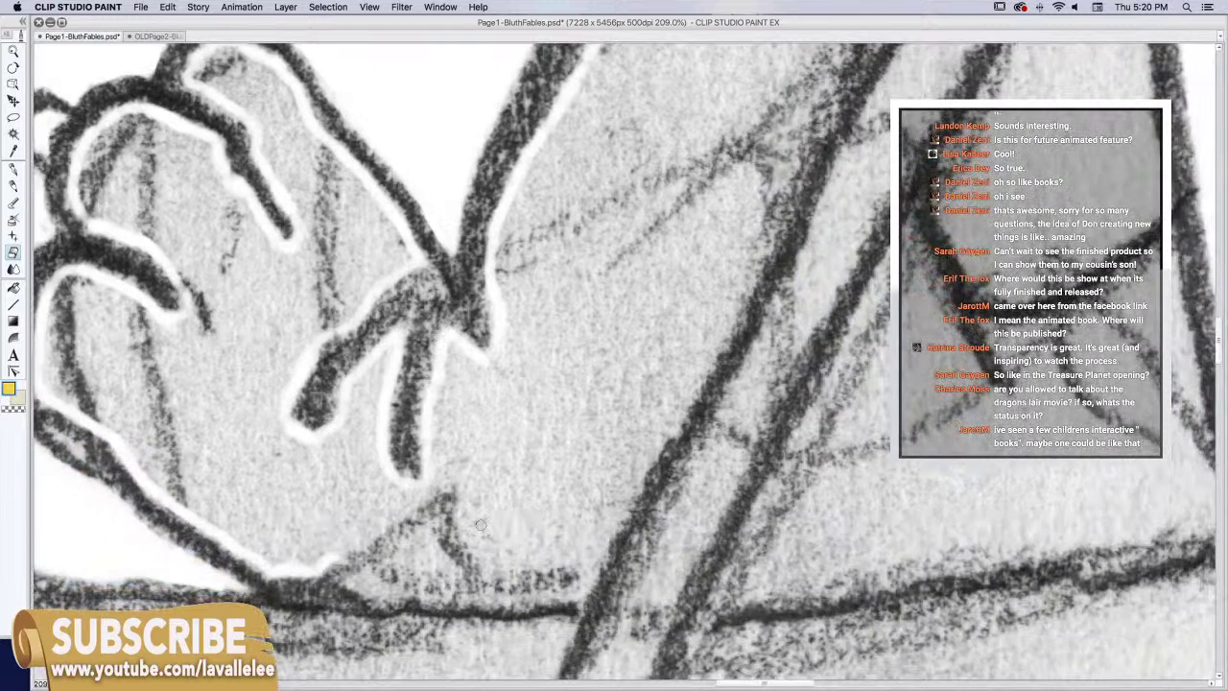
{"action": "key", "text": "/"}
{"action": "left_click_drag", "start_coordinate": [592, 480], "coordinate": [347, 589]}
{"action": "left_click_drag", "start_coordinate": [500, 570], "coordinate": [580, 447]}
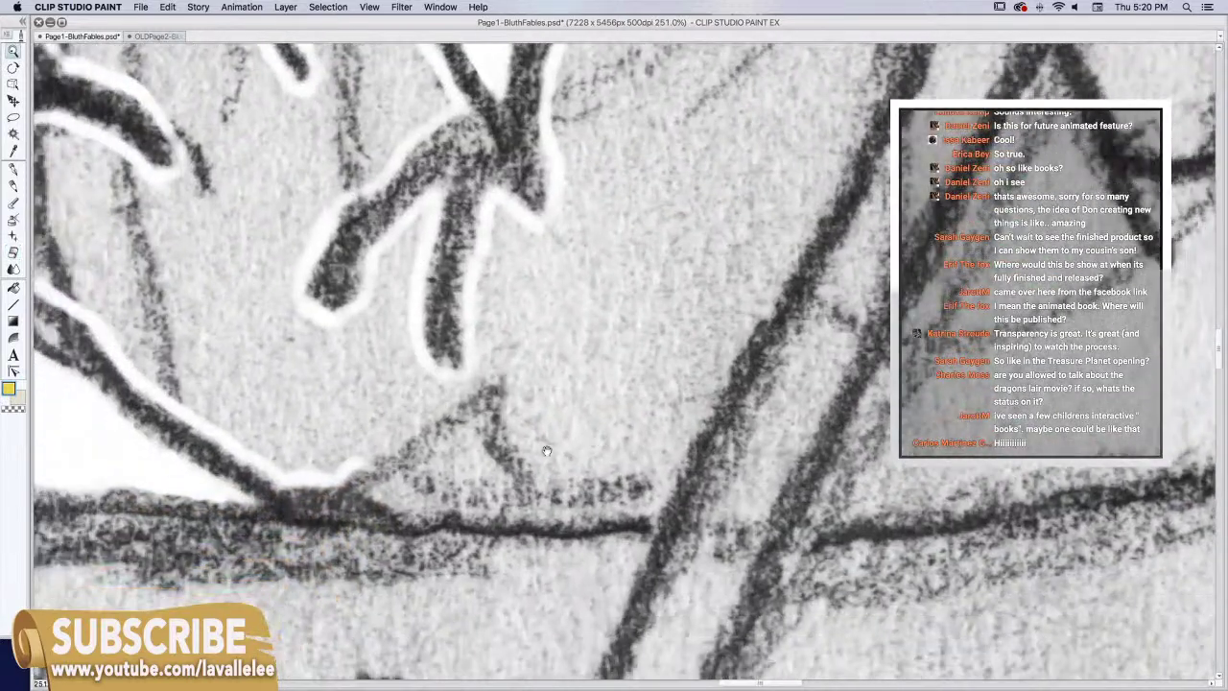
{"action": "key", "text": "e"}
{"action": "mouse_move", "coordinate": [648, 514]}
{"action": "left_mouse_down"}
{"action": "mouse_move", "coordinate": [343, 509]}
{"action": "mouse_move", "coordinate": [281, 487]}
{"action": "mouse_move", "coordinate": [309, 505]}
{"action": "mouse_move", "coordinate": [388, 509]}
{"action": "left_mouse_up"}
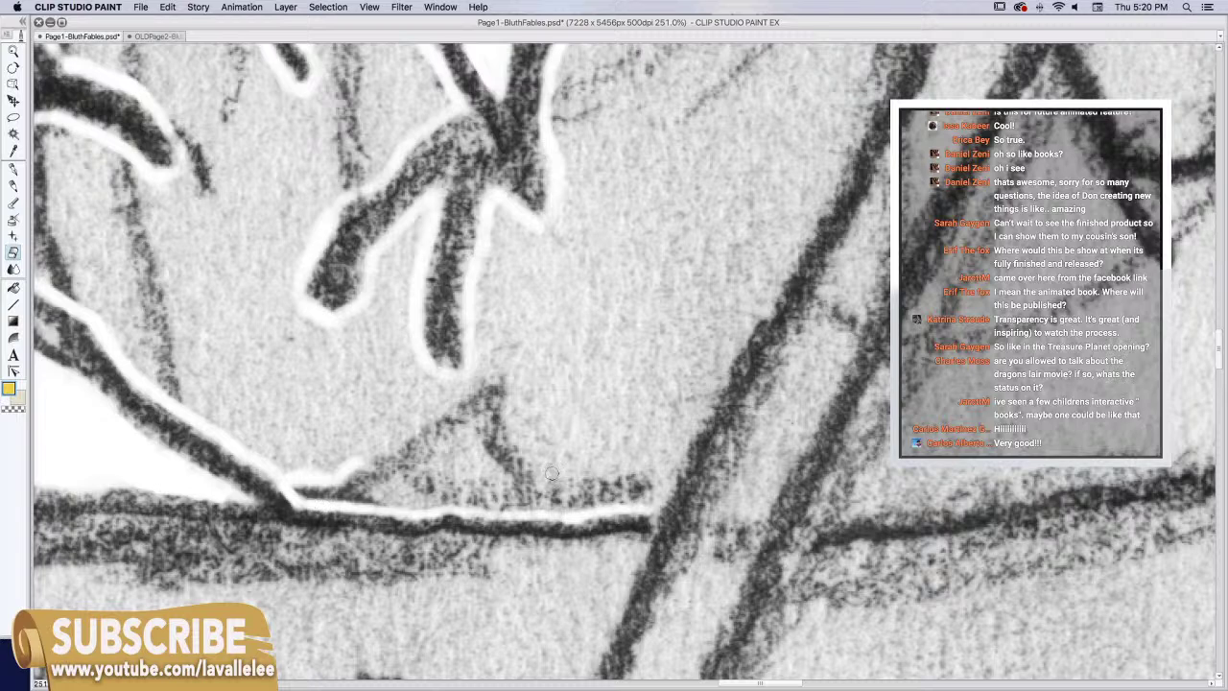
{"action": "mouse_move", "coordinate": [653, 506]}
{"action": "left_mouse_down"}
{"action": "mouse_move", "coordinate": [834, 178]}
{"action": "mouse_move", "coordinate": [777, 330]}
{"action": "mouse_move", "coordinate": [689, 398]}
{"action": "mouse_move", "coordinate": [674, 352]}
{"action": "mouse_move", "coordinate": [700, 297]}
{"action": "left_mouse_up"}
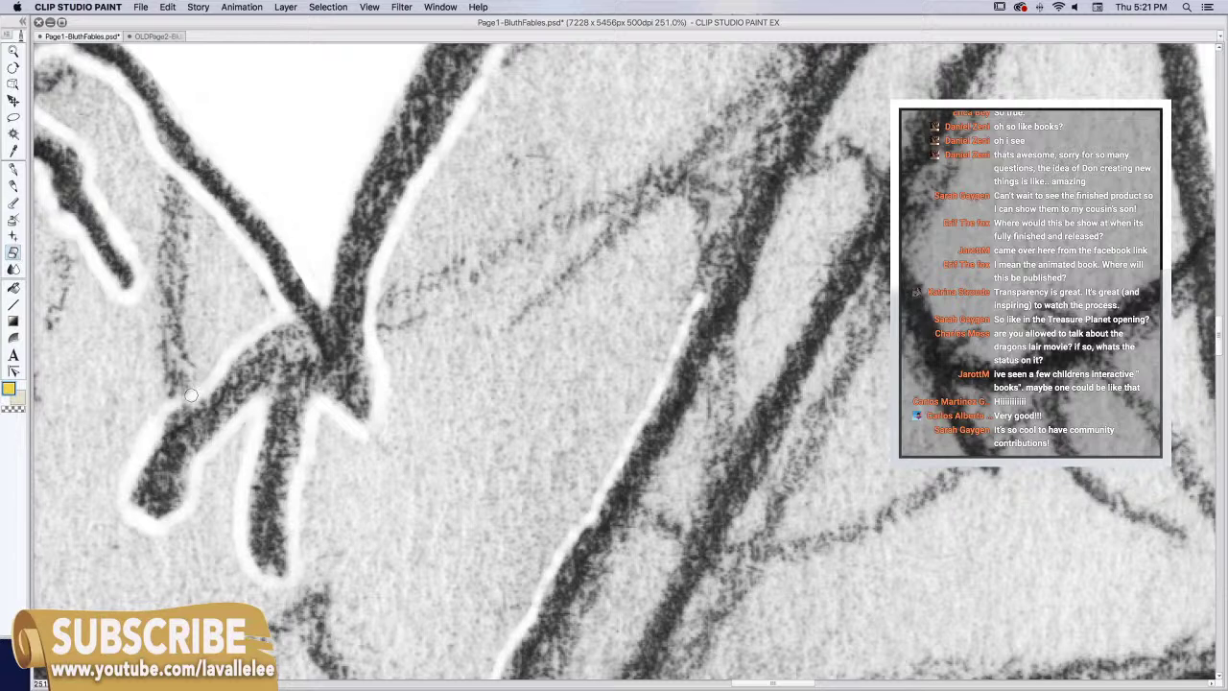
Lasso the gray area between the upper toe and the ankle crease, delete it, and clear the selection
{"action": "left_click", "coordinate": [14, 116]}
{"action": "mouse_move", "coordinate": [134, 476]}
{"action": "left_mouse_down"}
{"action": "mouse_move", "coordinate": [177, 398]}
{"action": "mouse_move", "coordinate": [201, 392]}
{"action": "mouse_move", "coordinate": [282, 313]}
{"action": "mouse_move", "coordinate": [248, 241]}
{"action": "mouse_move", "coordinate": [164, 156]}
{"action": "mouse_move", "coordinate": [107, 211]}
{"action": "mouse_move", "coordinate": [141, 266]}
{"action": "mouse_move", "coordinate": [107, 396]}
{"action": "left_mouse_up"}
{"action": "key", "text": "Delete"}
{"action": "key", "text": "super+d"}
{"action": "mouse_move", "coordinate": [115, 451]}
{"action": "left_mouse_down"}
{"action": "mouse_move", "coordinate": [355, 429]}
{"action": "mouse_move", "coordinate": [396, 468]}
{"action": "left_mouse_up"}
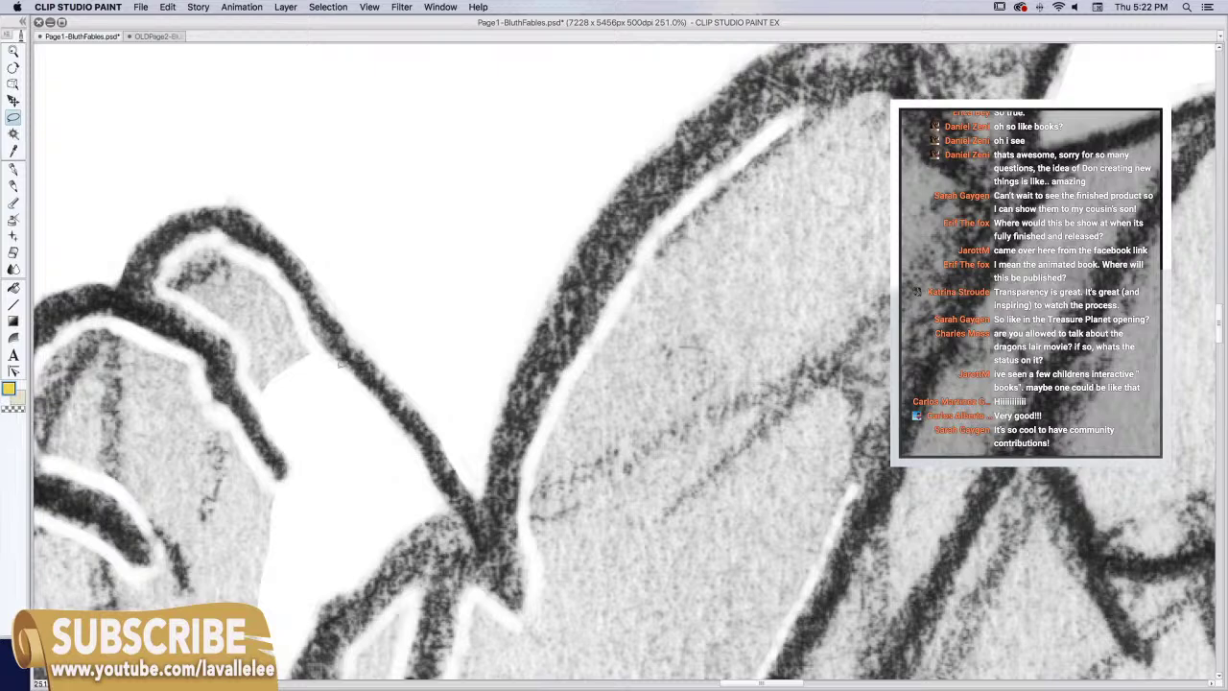
Lasso the remaining gray inside the tip of the foot's upper toe, delete it, and clear the selection
{"action": "scroll", "coordinate": [343, 400], "scroll_direction": "down", "scroll_amount": 2}
{"action": "mouse_move", "coordinate": [400, 432]}
{"action": "left_mouse_down"}
{"action": "mouse_move", "coordinate": [374, 376]}
{"action": "mouse_move", "coordinate": [313, 330]}
{"action": "mouse_move", "coordinate": [267, 336]}
{"action": "mouse_move", "coordinate": [247, 363]}
{"action": "mouse_move", "coordinate": [401, 488]}
{"action": "left_mouse_up"}
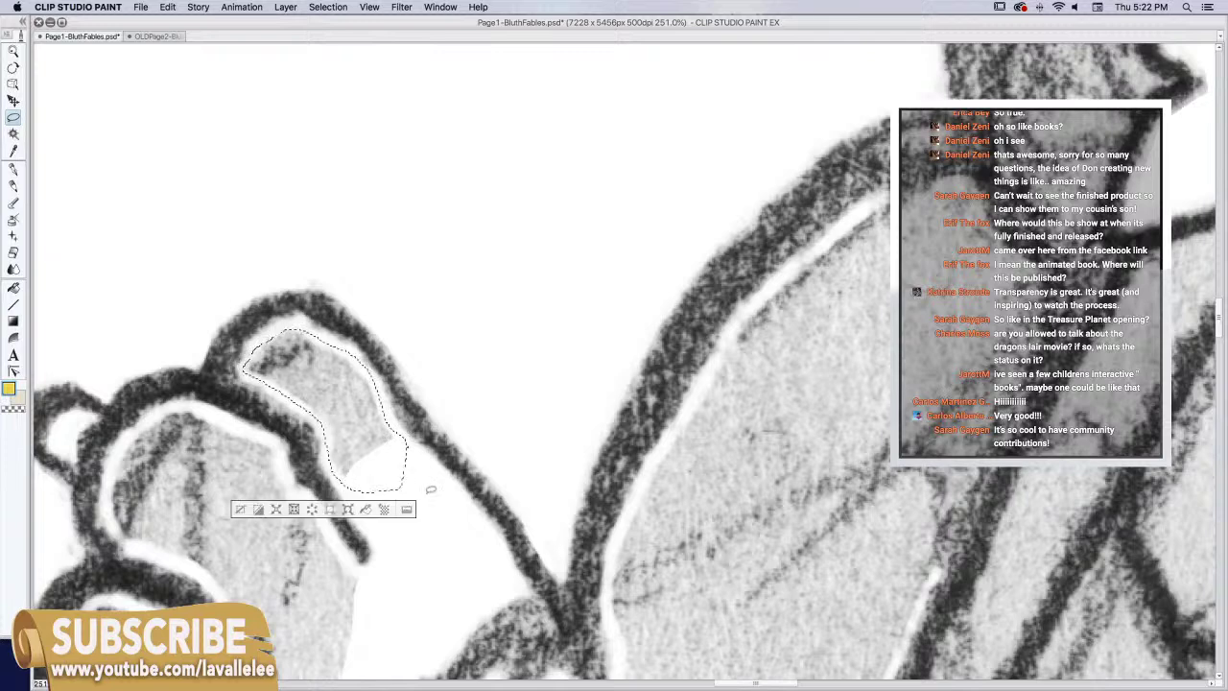
{"action": "key", "text": "Delete"}
{"action": "key", "text": "super+d"}
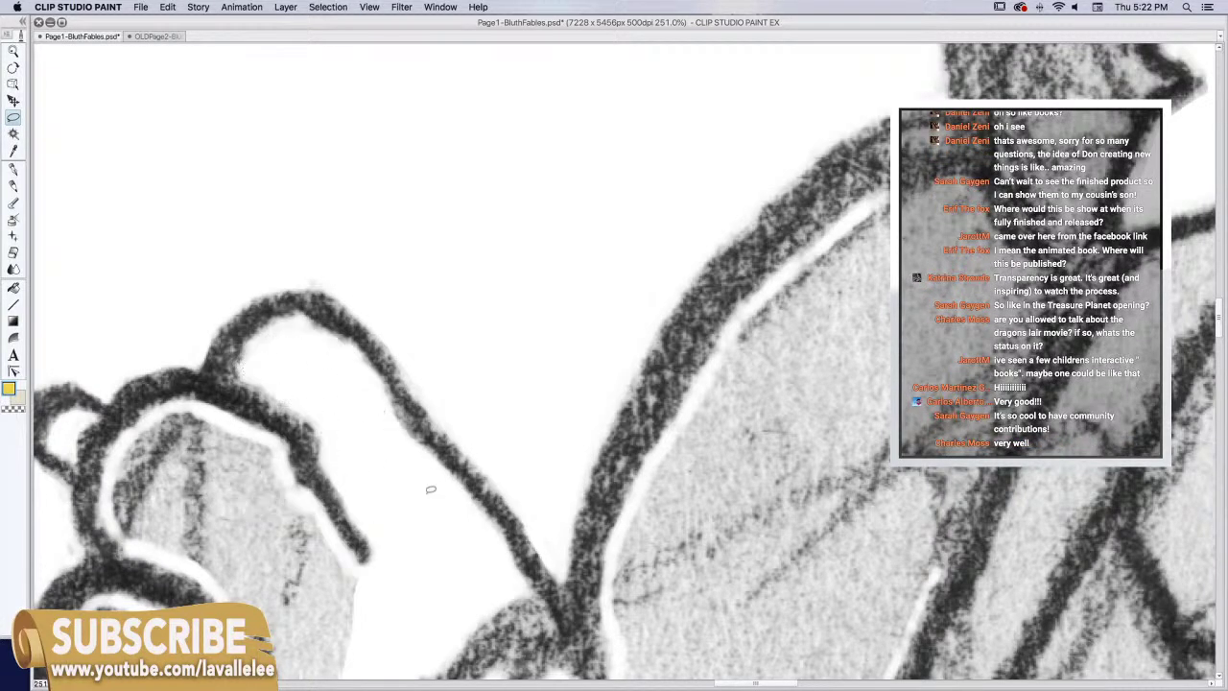
Lasso the gray area inside the foot's middle toe, delete it, and clear the selection
{"action": "left_click_drag", "start_coordinate": [362, 399], "coordinate": [535, 378]}
{"action": "mouse_move", "coordinate": [489, 469]}
{"action": "left_mouse_down"}
{"action": "mouse_move", "coordinate": [381, 329]}
{"action": "mouse_move", "coordinate": [292, 305]}
{"action": "mouse_move", "coordinate": [246, 333]}
{"action": "mouse_move", "coordinate": [224, 393]}
{"action": "mouse_move", "coordinate": [240, 428]}
{"action": "mouse_move", "coordinate": [336, 480]}
{"action": "mouse_move", "coordinate": [375, 578]}
{"action": "mouse_move", "coordinate": [443, 586]}
{"action": "mouse_move", "coordinate": [533, 509]}
{"action": "mouse_move", "coordinate": [589, 364]}
{"action": "mouse_move", "coordinate": [656, 315]}
{"action": "left_mouse_up"}
{"action": "key", "text": "Delete"}
{"action": "key", "text": "super+d"}
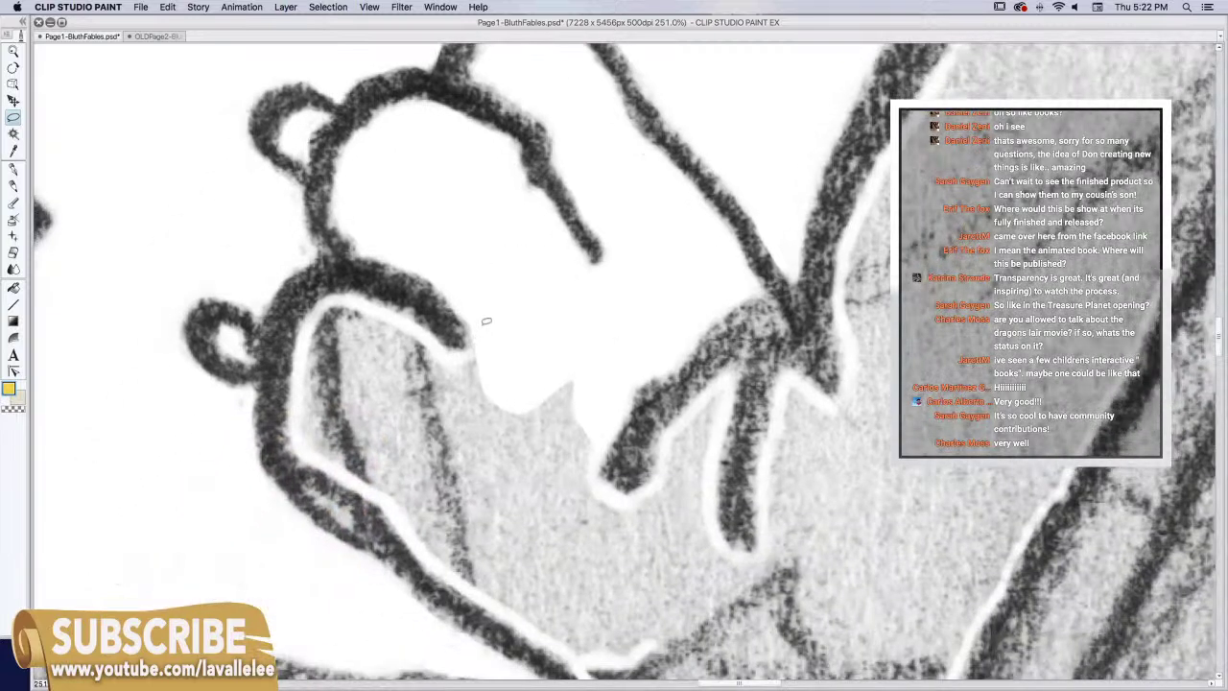
Lasso the gray area inside the foot's lower toe and sole, delete it, and clear the selection
{"action": "left_click", "coordinate": [13, 251]}
{"action": "left_click", "coordinate": [13, 117]}
{"action": "mouse_move", "coordinate": [474, 333]}
{"action": "left_mouse_down"}
{"action": "mouse_move", "coordinate": [462, 355]}
{"action": "mouse_move", "coordinate": [380, 309]}
{"action": "mouse_move", "coordinate": [326, 302]}
{"action": "mouse_move", "coordinate": [305, 341]}
{"action": "mouse_move", "coordinate": [299, 416]}
{"action": "mouse_move", "coordinate": [322, 463]}
{"action": "mouse_move", "coordinate": [399, 511]}
{"action": "mouse_move", "coordinate": [487, 597]}
{"action": "mouse_move", "coordinate": [526, 559]}
{"action": "mouse_move", "coordinate": [557, 316]}
{"action": "mouse_move", "coordinate": [538, 282]}
{"action": "left_mouse_up"}
{"action": "key", "text": "Delete"}
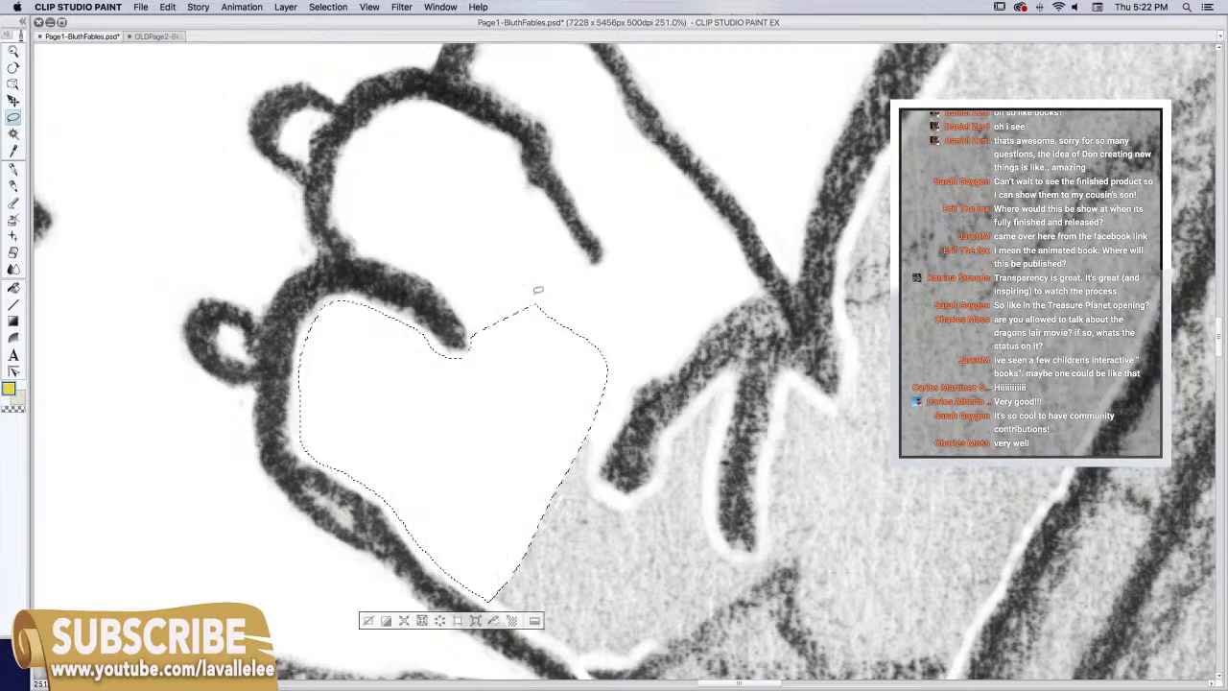
{"action": "key", "text": "ctrl+d"}
Lasso the gray area of the lower foot between the sole and the ankle creases, delete it, and clear the selection
{"action": "scroll", "coordinate": [628, 496], "scroll_direction": "down", "scroll_amount": 5}
{"action": "scroll", "coordinate": [628, 496], "scroll_direction": "right", "scroll_amount": 4}
{"action": "mouse_move", "coordinate": [482, 265]}
{"action": "left_mouse_down"}
{"action": "mouse_move", "coordinate": [472, 302]}
{"action": "mouse_move", "coordinate": [487, 333]}
{"action": "mouse_move", "coordinate": [516, 339]}
{"action": "mouse_move", "coordinate": [602, 222]}
{"action": "mouse_move", "coordinate": [598, 388]}
{"action": "mouse_move", "coordinate": [536, 480]}
{"action": "mouse_move", "coordinate": [469, 499]}
{"action": "mouse_move", "coordinate": [394, 459]}
{"action": "mouse_move", "coordinate": [480, 268]}
{"action": "left_mouse_up"}
{"action": "key", "text": "Delete"}
{"action": "key", "text": "super+d"}
{"action": "left_click_drag", "start_coordinate": [487, 221], "coordinate": [472, 21]}
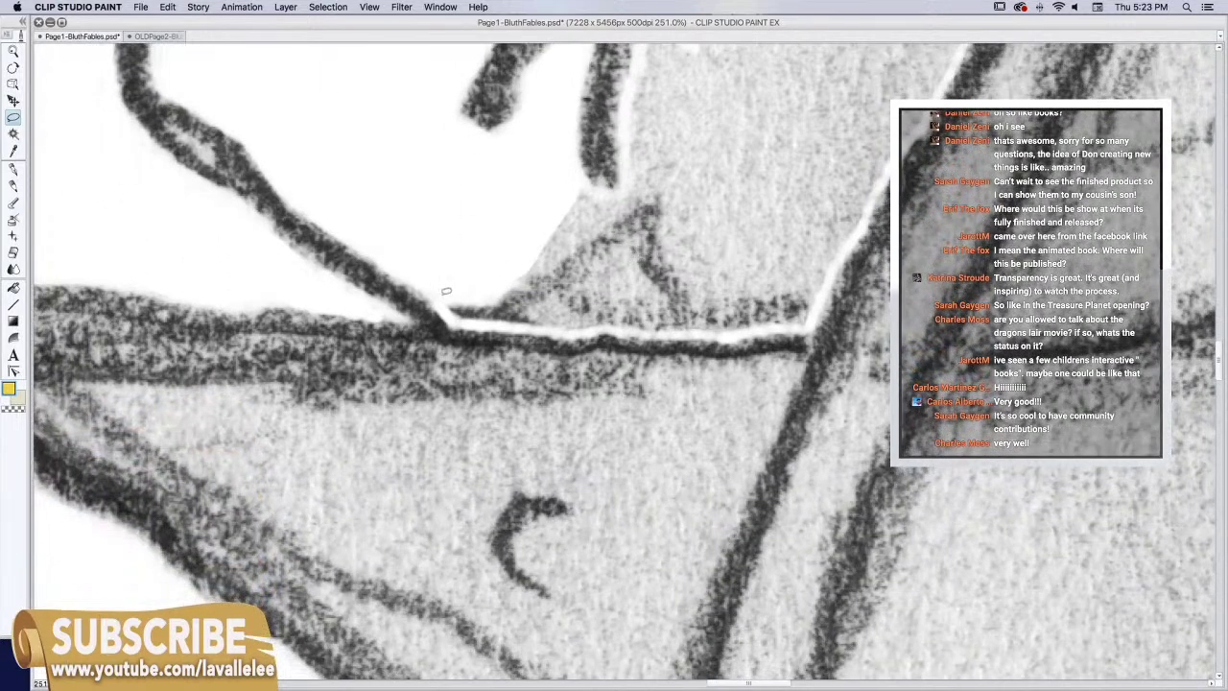
Lasso the gray areas at the heel and lower thigh above the hammock, delete them, and clear the selections
{"action": "mouse_move", "coordinate": [446, 306]}
{"action": "left_mouse_down"}
{"action": "mouse_move", "coordinate": [570, 327]}
{"action": "mouse_move", "coordinate": [624, 313]}
{"action": "mouse_move", "coordinate": [617, 203]}
{"action": "mouse_move", "coordinate": [592, 184]}
{"action": "mouse_move", "coordinate": [479, 237]}
{"action": "left_mouse_up"}
{"action": "key", "text": "Delete"}
{"action": "key", "text": "super+d"}
{"action": "mouse_move", "coordinate": [723, 309]}
{"action": "left_mouse_down"}
{"action": "mouse_move", "coordinate": [656, 325]}
{"action": "mouse_move", "coordinate": [559, 385]}
{"action": "mouse_move", "coordinate": [453, 482]}
{"action": "mouse_move", "coordinate": [424, 460]}
{"action": "mouse_move", "coordinate": [294, 515]}
{"action": "mouse_move", "coordinate": [493, 509]}
{"action": "mouse_move", "coordinate": [709, 96]}
{"action": "mouse_move", "coordinate": [390, 93]}
{"action": "mouse_move", "coordinate": [391, 208]}
{"action": "mouse_move", "coordinate": [374, 228]}
{"action": "mouse_move", "coordinate": [329, 201]}
{"action": "mouse_move", "coordinate": [304, 374]}
{"action": "mouse_move", "coordinate": [265, 427]}
{"action": "mouse_move", "coordinate": [269, 489]}
{"action": "left_mouse_up"}
{"action": "key", "text": "Delete"}
{"action": "key", "text": "ctrl+d"}
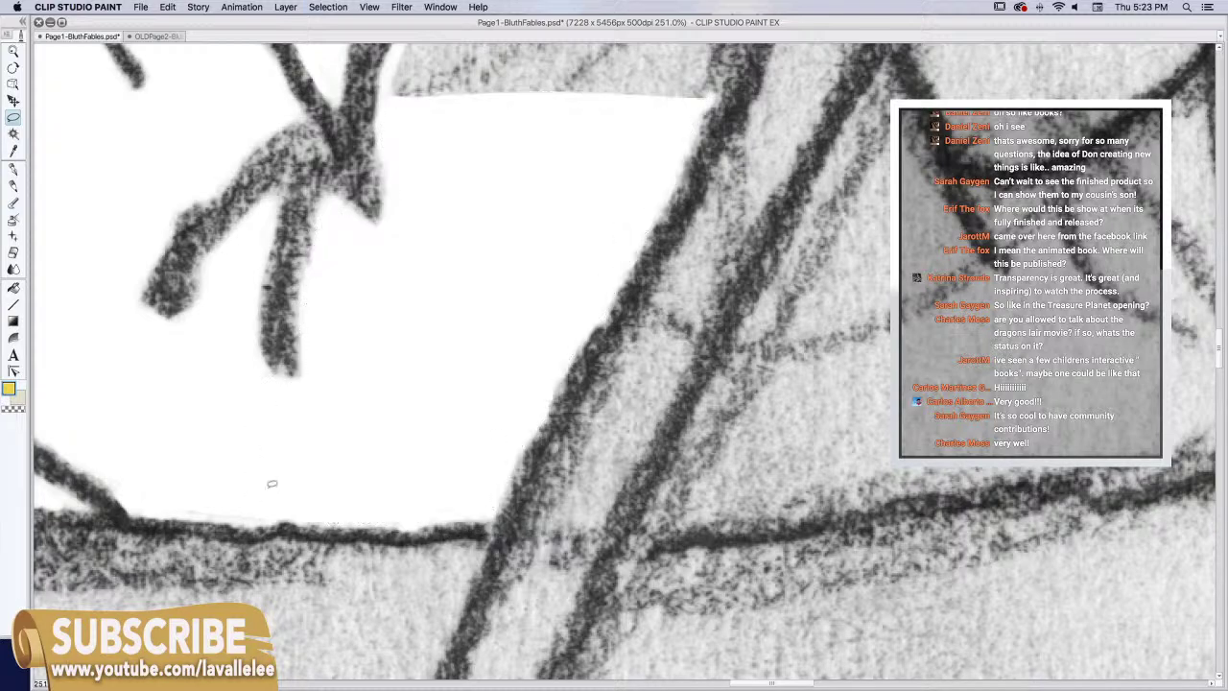
Erase a clean band inside the upper thigh along the tail outline and the base of the raised foot
{"action": "mouse_move", "coordinate": [268, 489]}
{"action": "left_mouse_down"}
{"action": "mouse_move", "coordinate": [493, 346]}
{"action": "mouse_move", "coordinate": [296, 508]}
{"action": "mouse_move", "coordinate": [471, 466]}
{"action": "left_mouse_up"}
{"action": "scroll", "coordinate": [472, 467], "scroll_direction": "down", "scroll_amount": 6}
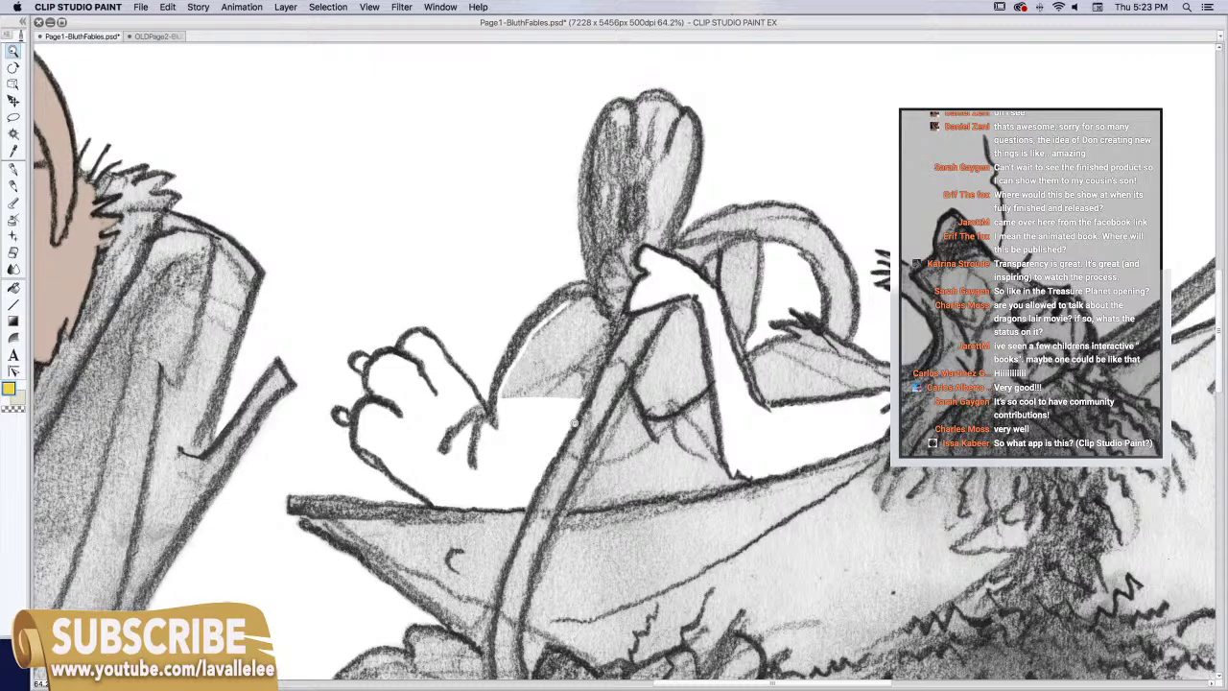
{"action": "left_click_drag", "start_coordinate": [574, 424], "coordinate": [443, 410]}
{"action": "left_click", "coordinate": [14, 253]}
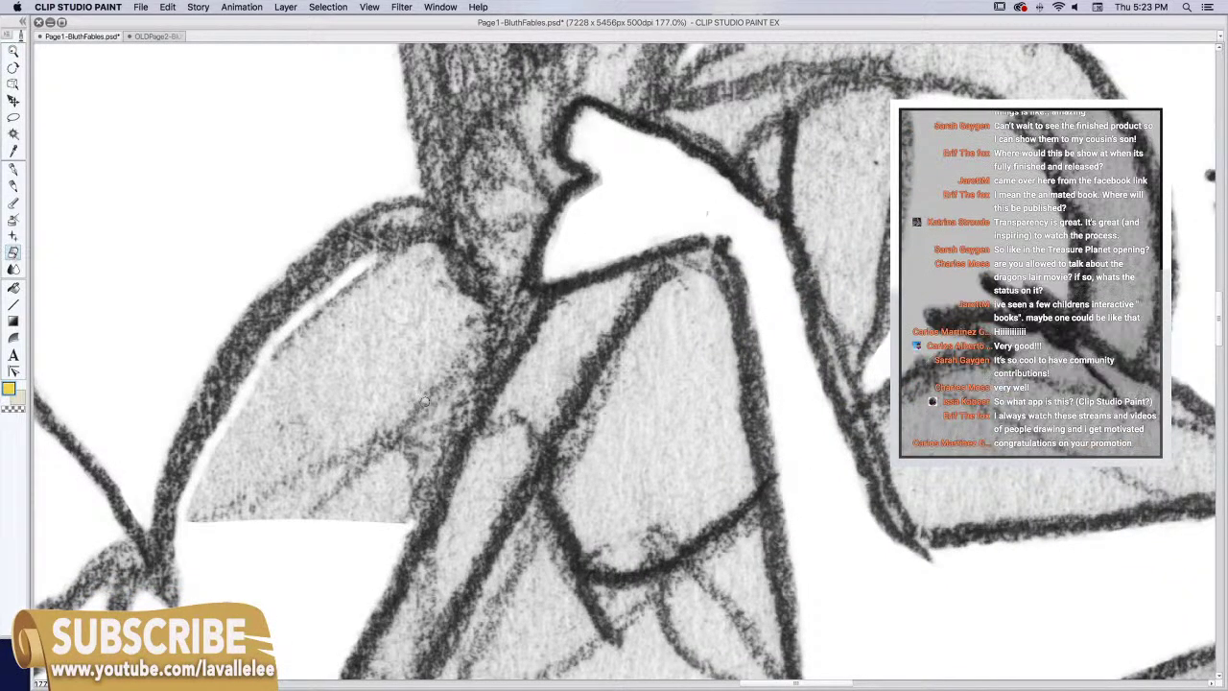
{"action": "mouse_move", "coordinate": [416, 505]}
{"action": "left_mouse_down"}
{"action": "mouse_move", "coordinate": [465, 399]}
{"action": "mouse_move", "coordinate": [478, 320]}
{"action": "mouse_move", "coordinate": [432, 251]}
{"action": "mouse_move", "coordinate": [373, 255]}
{"action": "mouse_move", "coordinate": [448, 253]}
{"action": "left_mouse_up"}
Lasso the remaining gray area inside the lion's upper thigh, delete it, and clear the selection
{"action": "left_click", "coordinate": [13, 116]}
{"action": "mouse_move", "coordinate": [407, 532]}
{"action": "left_mouse_down"}
{"action": "mouse_move", "coordinate": [482, 357]}
{"action": "mouse_move", "coordinate": [481, 309]}
{"action": "mouse_move", "coordinate": [441, 257]}
{"action": "mouse_move", "coordinate": [392, 253]}
{"action": "mouse_move", "coordinate": [325, 291]}
{"action": "mouse_move", "coordinate": [265, 357]}
{"action": "mouse_move", "coordinate": [188, 504]}
{"action": "mouse_move", "coordinate": [268, 571]}
{"action": "left_mouse_up"}
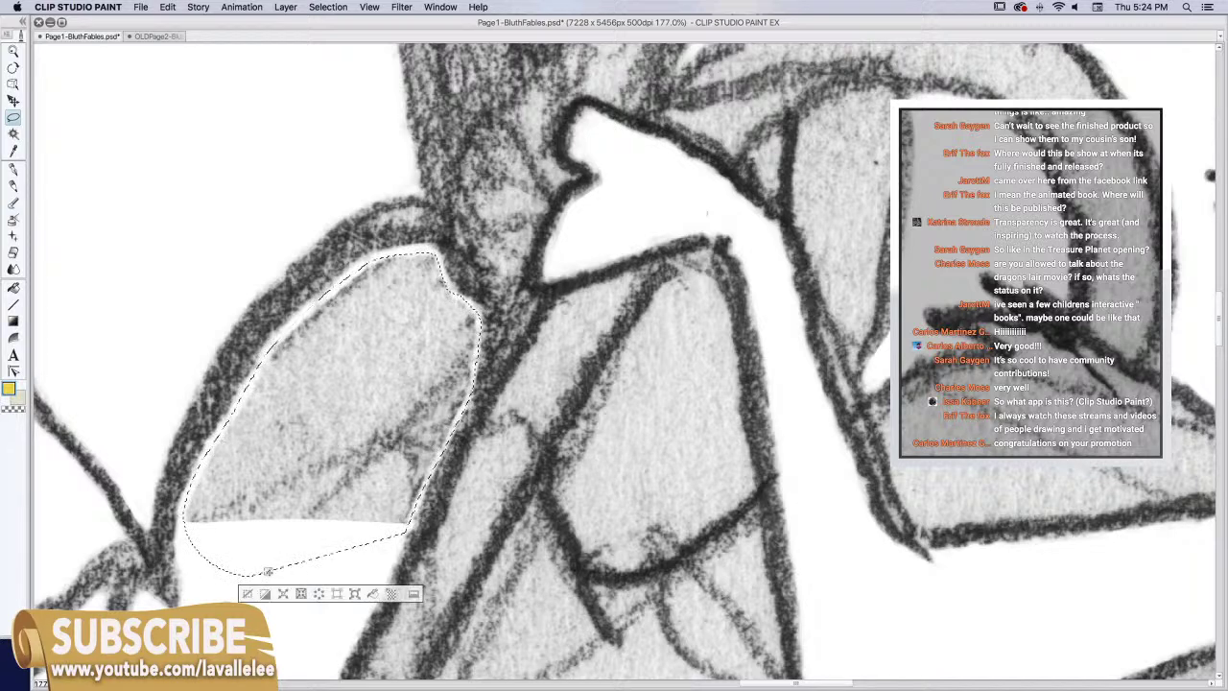
{"action": "key", "text": "Delete"}
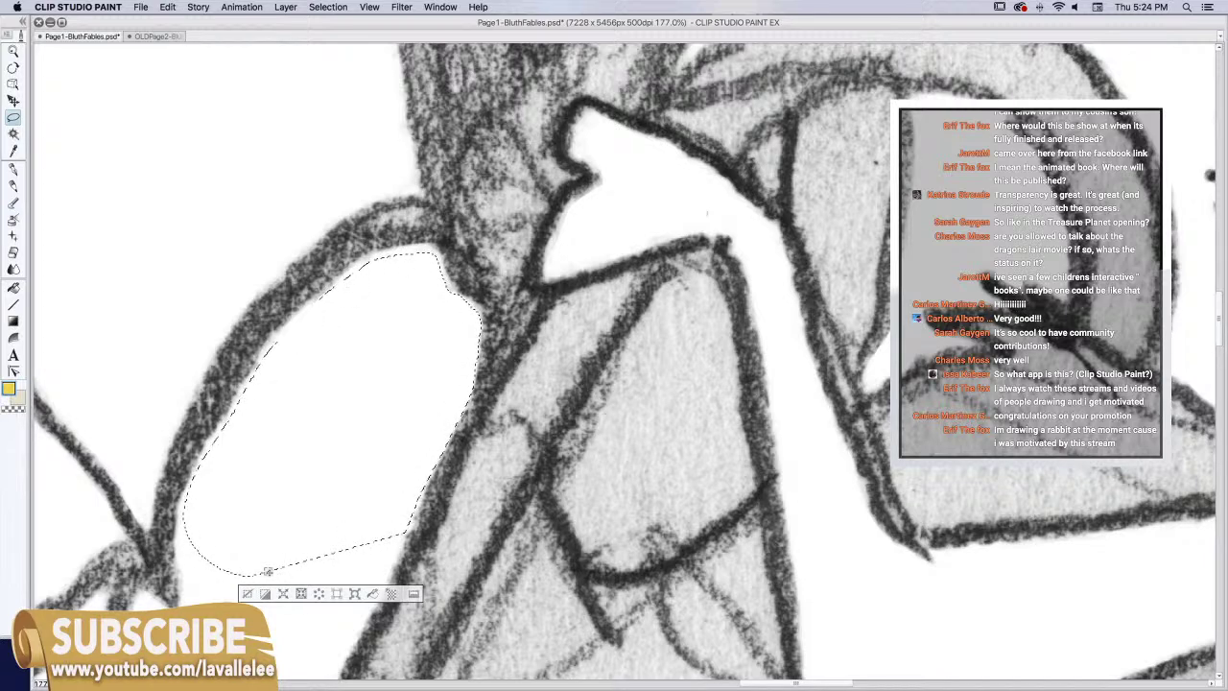
{"action": "scroll", "coordinate": [631, 333], "scroll_direction": "down", "scroll_amount": 10}
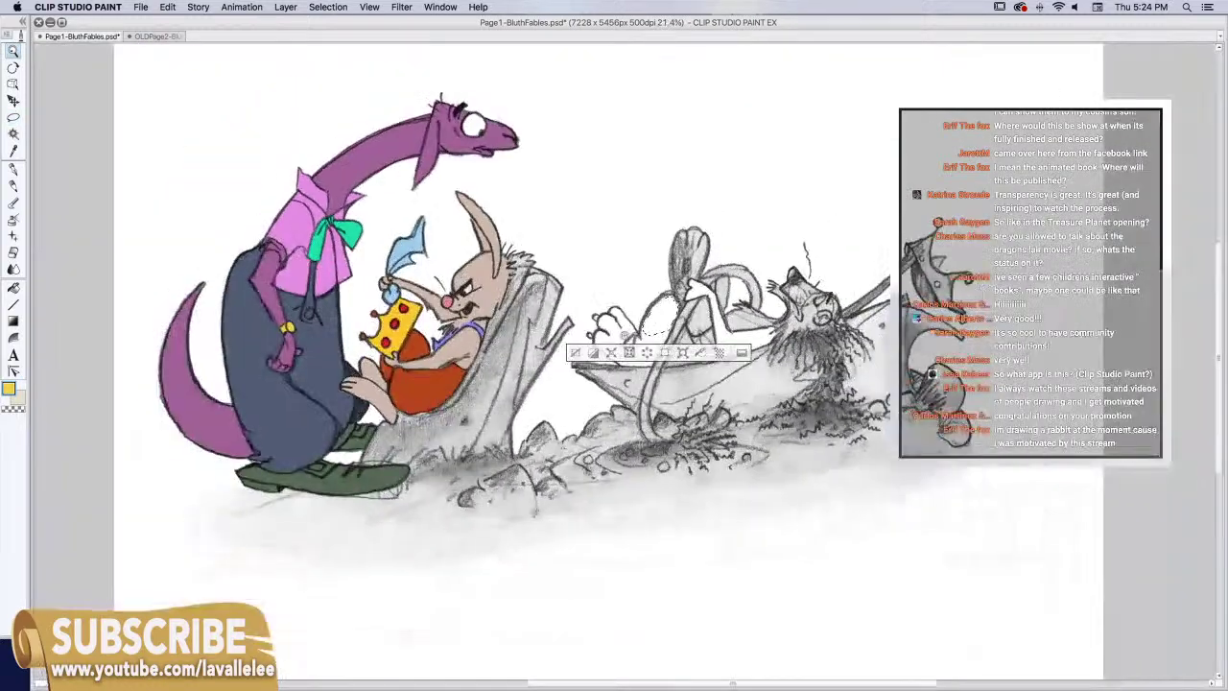
{"action": "scroll", "coordinate": [631, 333], "scroll_direction": "left", "scroll_amount": 5}
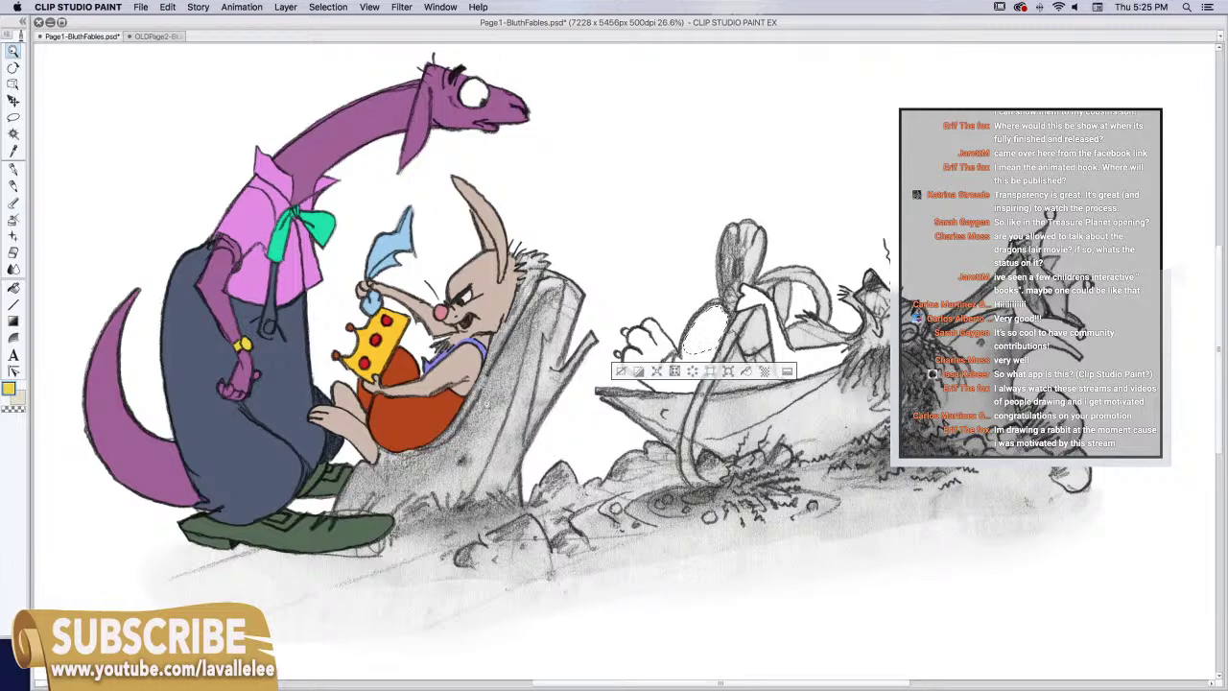
{"action": "scroll", "coordinate": [739, 336], "scroll_direction": "up", "scroll_amount": 6}
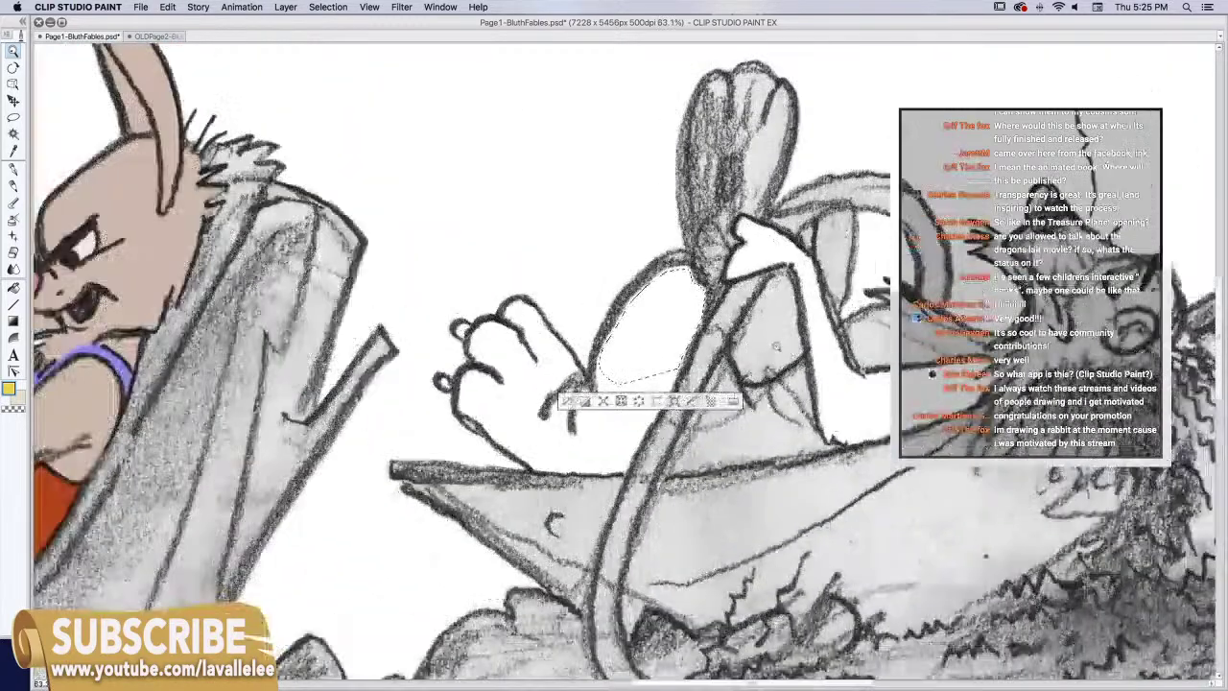
{"action": "key", "text": "super+d"}
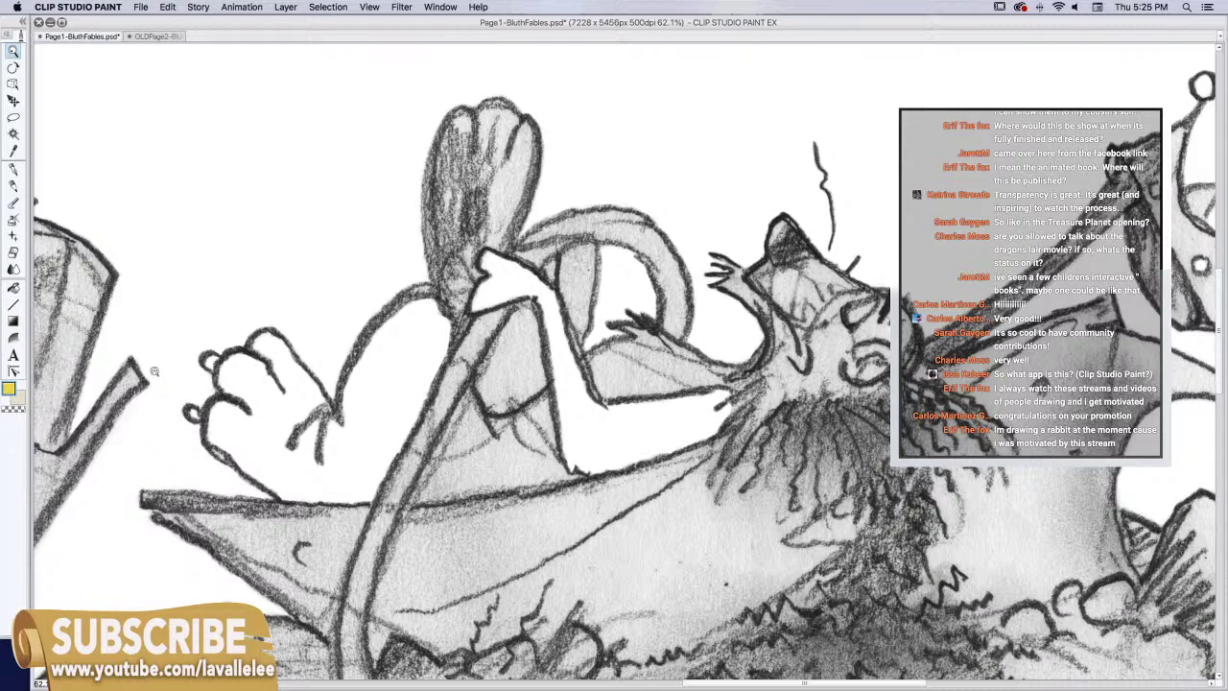
Erase a clean band inside the outline of the lion's raised foot, around the toe creases and above the hand
{"action": "scroll", "coordinate": [153, 371], "scroll_direction": "up", "scroll_amount": 5}
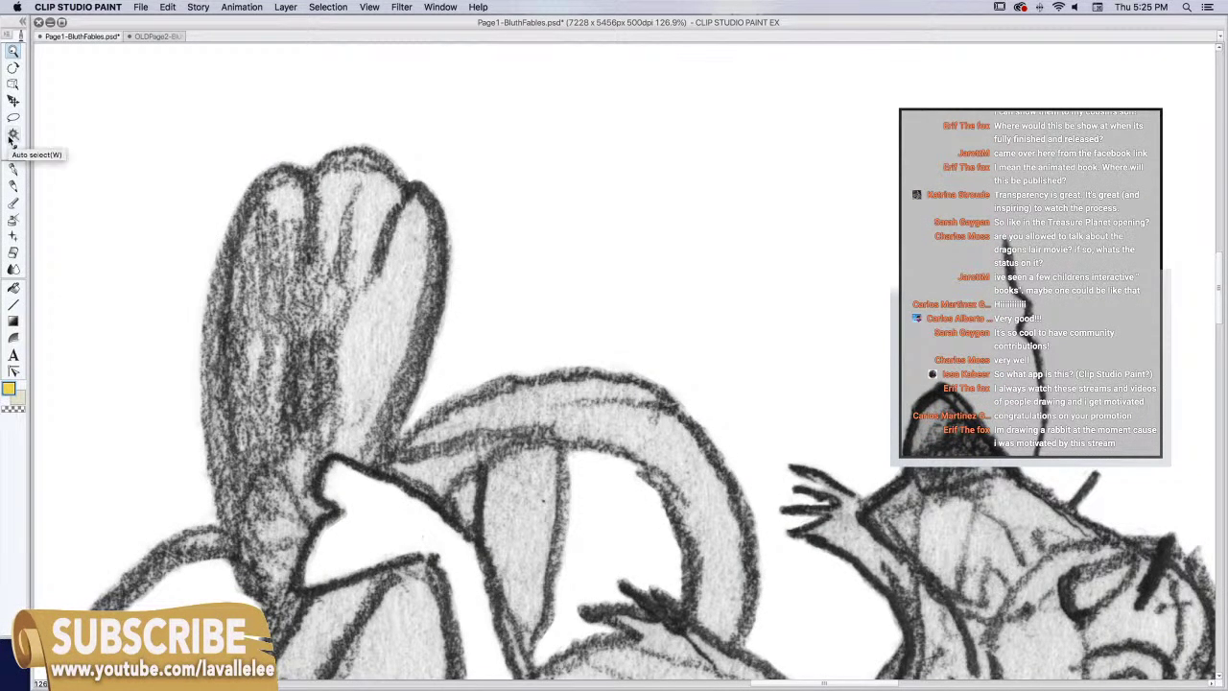
{"action": "left_click", "coordinate": [13, 203]}
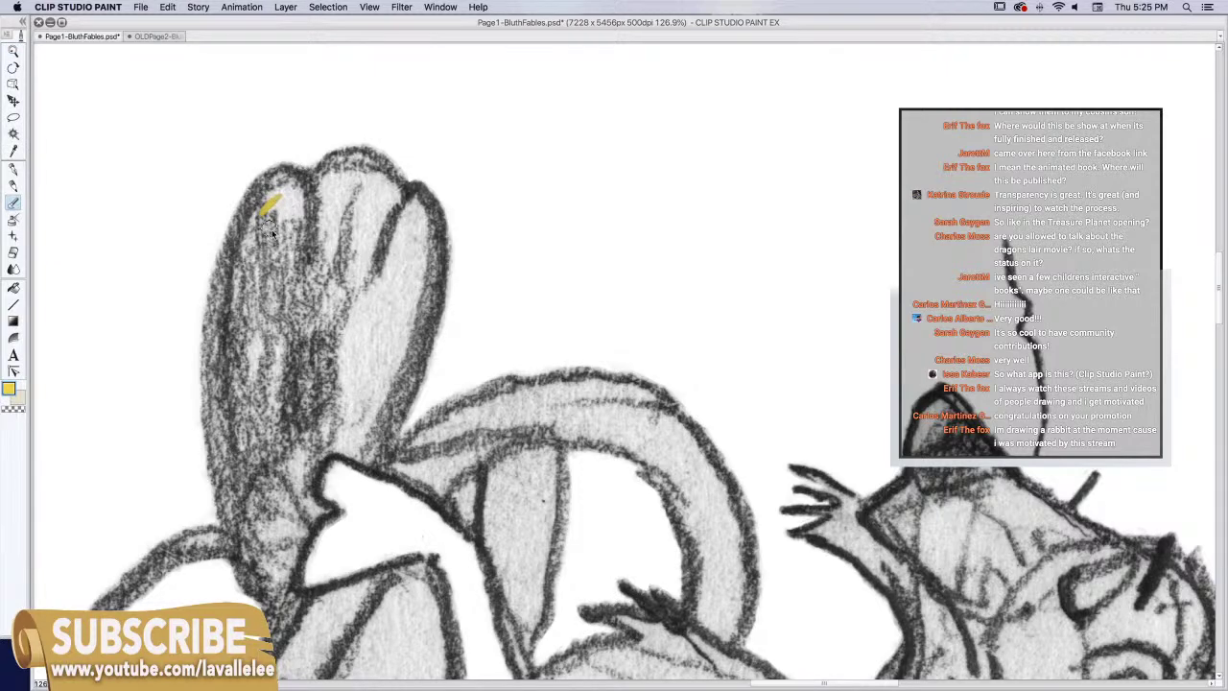
{"action": "left_click", "coordinate": [13, 252]}
{"action": "mouse_move", "coordinate": [270, 199]}
{"action": "left_mouse_down"}
{"action": "mouse_move", "coordinate": [232, 357]}
{"action": "mouse_move", "coordinate": [244, 451]}
{"action": "mouse_move", "coordinate": [252, 431]}
{"action": "mouse_move", "coordinate": [242, 434]}
{"action": "mouse_move", "coordinate": [255, 532]}
{"action": "mouse_move", "coordinate": [274, 573]}
{"action": "mouse_move", "coordinate": [317, 514]}
{"action": "left_mouse_up"}
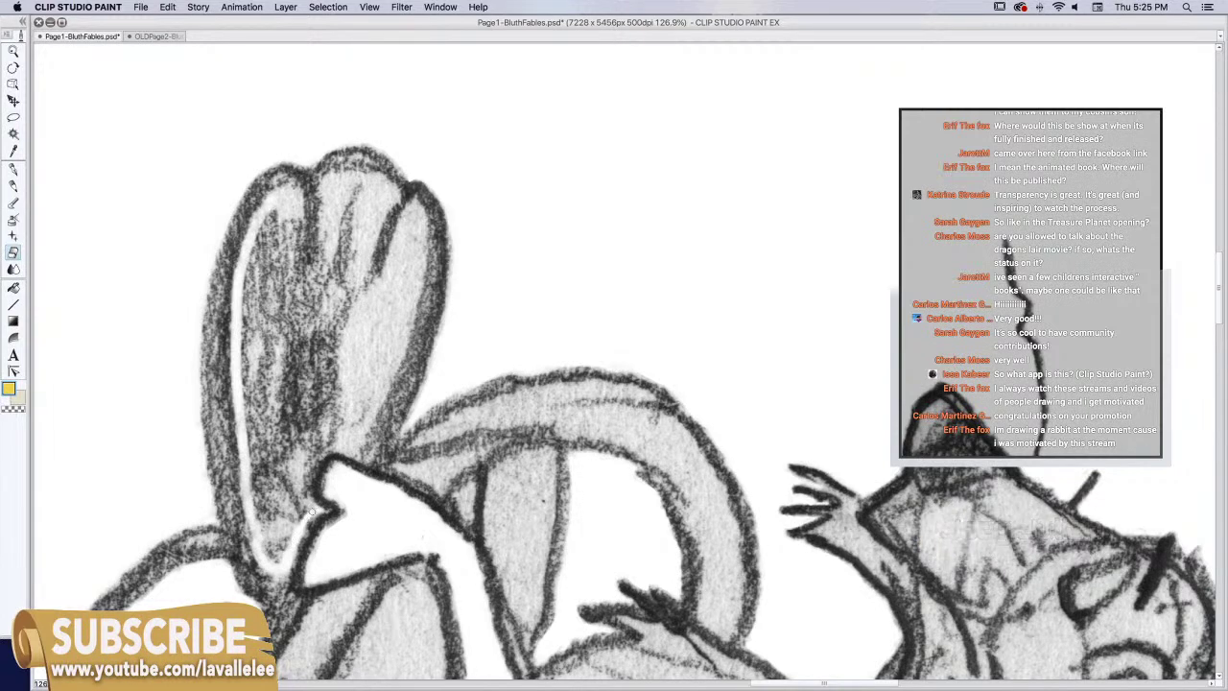
{"action": "mouse_move", "coordinate": [308, 500]}
{"action": "left_mouse_down"}
{"action": "mouse_move", "coordinate": [314, 452]}
{"action": "mouse_move", "coordinate": [347, 448]}
{"action": "left_mouse_up"}
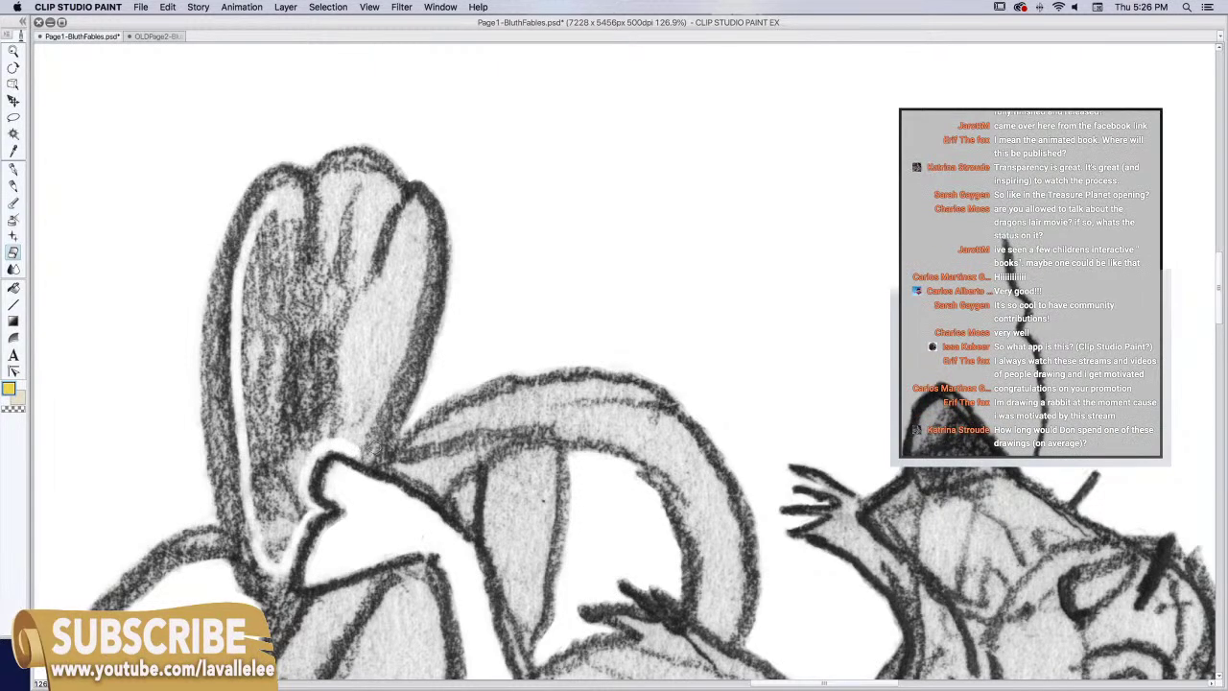
{"action": "mouse_move", "coordinate": [369, 444]}
{"action": "left_mouse_down"}
{"action": "mouse_move", "coordinate": [426, 248]}
{"action": "mouse_move", "coordinate": [415, 204]}
{"action": "mouse_move", "coordinate": [385, 284]}
{"action": "mouse_move", "coordinate": [366, 280]}
{"action": "mouse_move", "coordinate": [367, 248]}
{"action": "mouse_move", "coordinate": [401, 177]}
{"action": "left_mouse_up"}
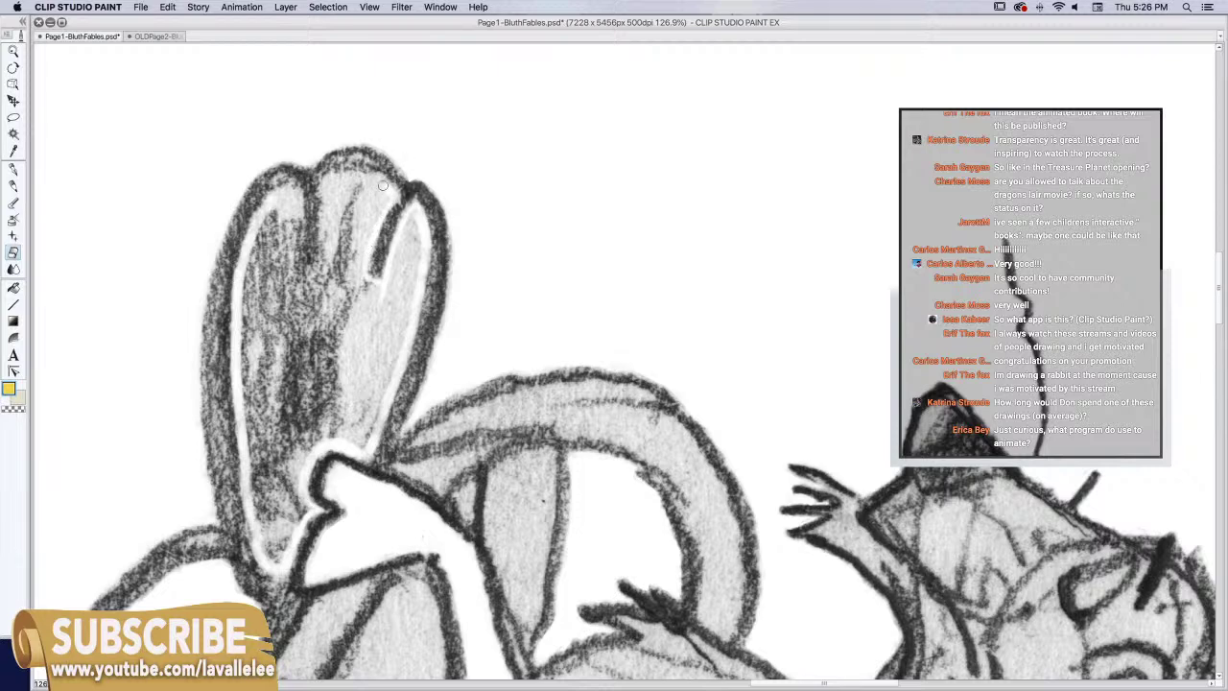
{"action": "mouse_move", "coordinate": [378, 180]}
{"action": "left_mouse_down"}
{"action": "mouse_move", "coordinate": [351, 161]}
{"action": "mouse_move", "coordinate": [331, 177]}
{"action": "mouse_move", "coordinate": [323, 260]}
{"action": "mouse_move", "coordinate": [328, 188]}
{"action": "mouse_move", "coordinate": [365, 166]}
{"action": "mouse_move", "coordinate": [346, 178]}
{"action": "mouse_move", "coordinate": [325, 268]}
{"action": "mouse_move", "coordinate": [293, 265]}
{"action": "mouse_move", "coordinate": [294, 193]}
{"action": "mouse_move", "coordinate": [274, 203]}
{"action": "mouse_move", "coordinate": [276, 191]}
{"action": "mouse_move", "coordinate": [247, 248]}
{"action": "mouse_move", "coordinate": [236, 370]}
{"action": "mouse_move", "coordinate": [257, 515]}
{"action": "mouse_move", "coordinate": [269, 557]}
{"action": "mouse_move", "coordinate": [288, 569]}
{"action": "mouse_move", "coordinate": [321, 500]}
{"action": "mouse_move", "coordinate": [318, 454]}
{"action": "mouse_move", "coordinate": [356, 444]}
{"action": "mouse_move", "coordinate": [374, 455]}
{"action": "mouse_move", "coordinate": [415, 325]}
{"action": "mouse_move", "coordinate": [428, 228]}
{"action": "mouse_move", "coordinate": [413, 204]}
{"action": "mouse_move", "coordinate": [372, 280]}
{"action": "mouse_move", "coordinate": [390, 180]}
{"action": "mouse_move", "coordinate": [353, 163]}
{"action": "mouse_move", "coordinate": [328, 178]}
{"action": "mouse_move", "coordinate": [315, 274]}
{"action": "mouse_move", "coordinate": [296, 271]}
{"action": "mouse_move", "coordinate": [299, 192]}
{"action": "mouse_move", "coordinate": [261, 199]}
{"action": "mouse_move", "coordinate": [251, 222]}
{"action": "left_mouse_up"}
Lasso the shaded gray area inside the raised foot around the toe creases, delete it, and clear the selection
{"action": "left_click", "coordinate": [18, 116]}
{"action": "key", "text": "Delete"}
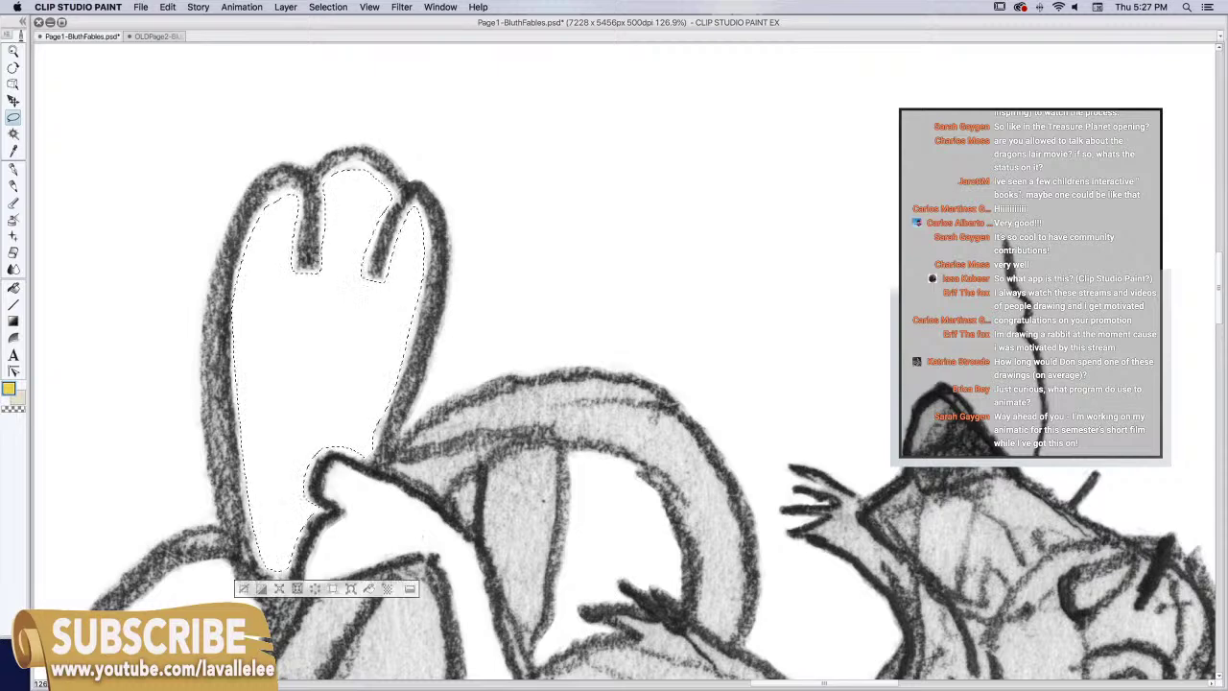
{"action": "key", "text": "super+d"}
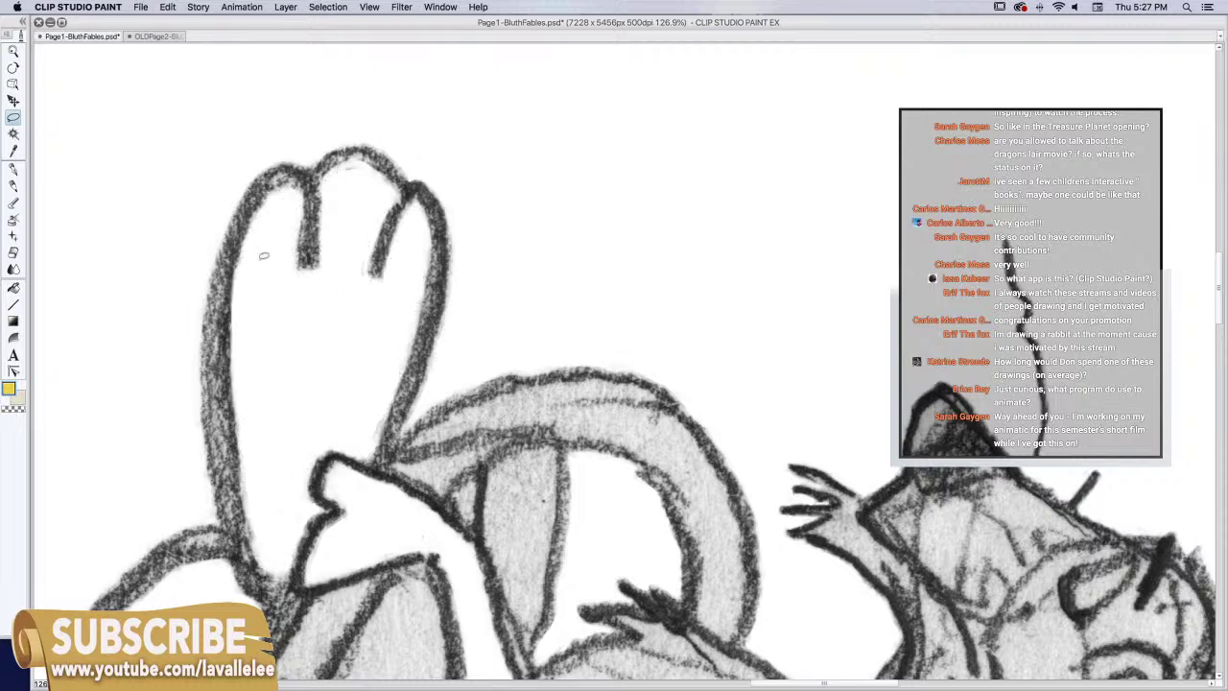
Review the whole page to compare the cleaned lion with the colored characters
{"action": "left_click", "coordinate": [13, 50]}
{"action": "mouse_move", "coordinate": [478, 386]}
{"action": "left_mouse_down"}
{"action": "mouse_move", "coordinate": [421, 386]}
{"action": "mouse_move", "coordinate": [480, 393]}
{"action": "left_mouse_up"}
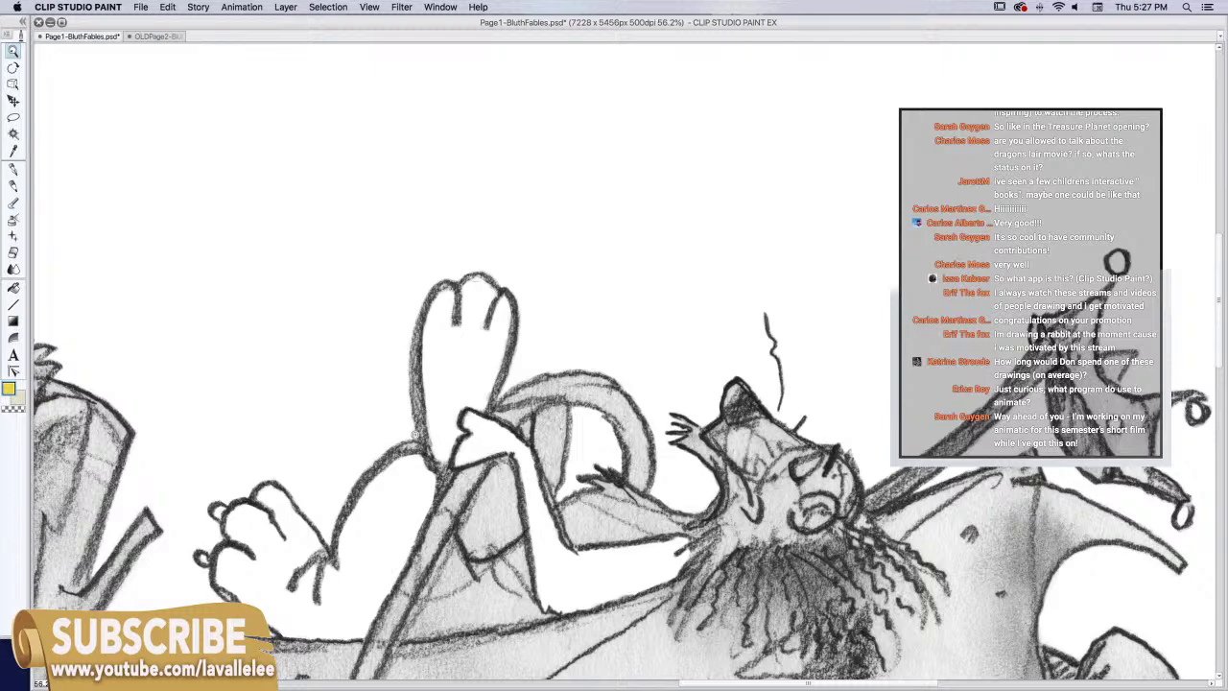
{"action": "scroll", "coordinate": [547, 448], "scroll_direction": "down", "scroll_amount": 5}
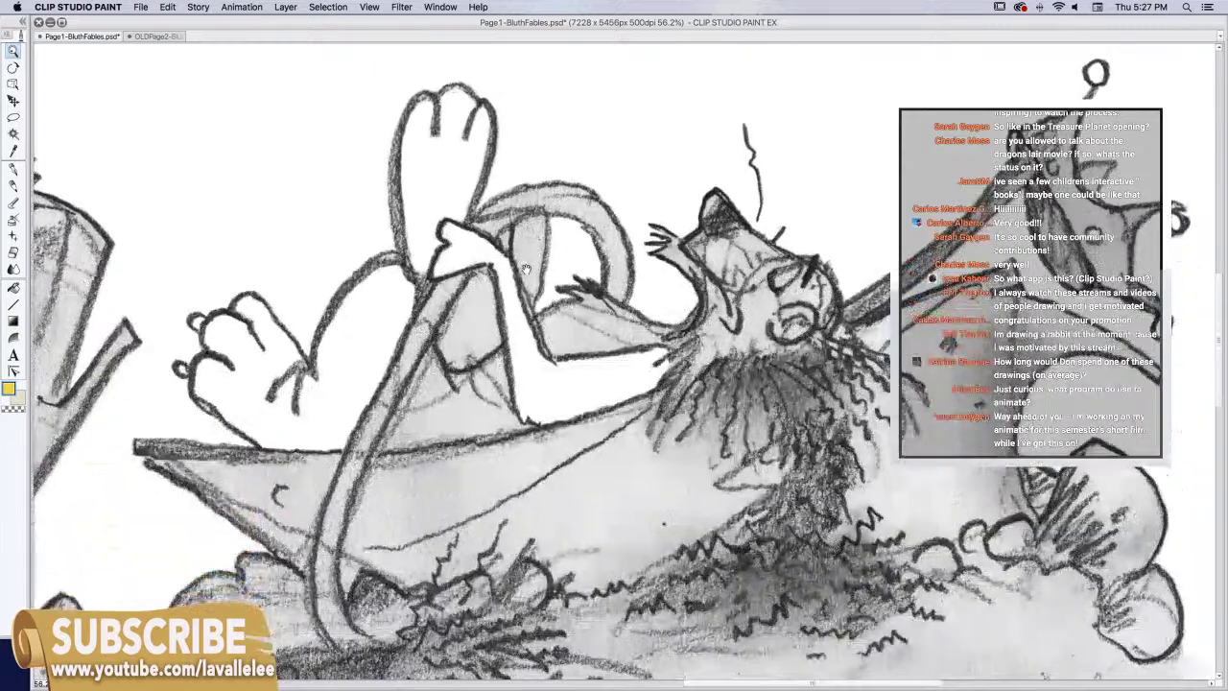
{"action": "scroll", "coordinate": [662, 422], "scroll_direction": "down", "scroll_amount": 5}
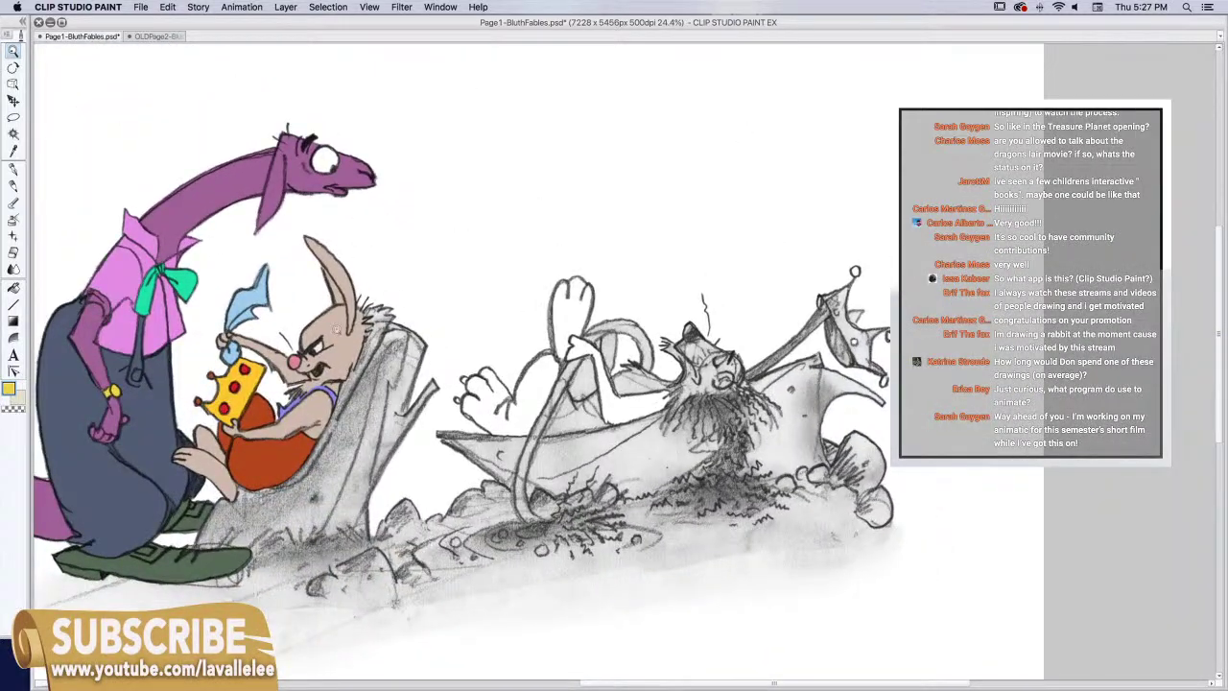
{"action": "scroll", "coordinate": [331, 309], "scroll_direction": "down", "scroll_amount": 1}
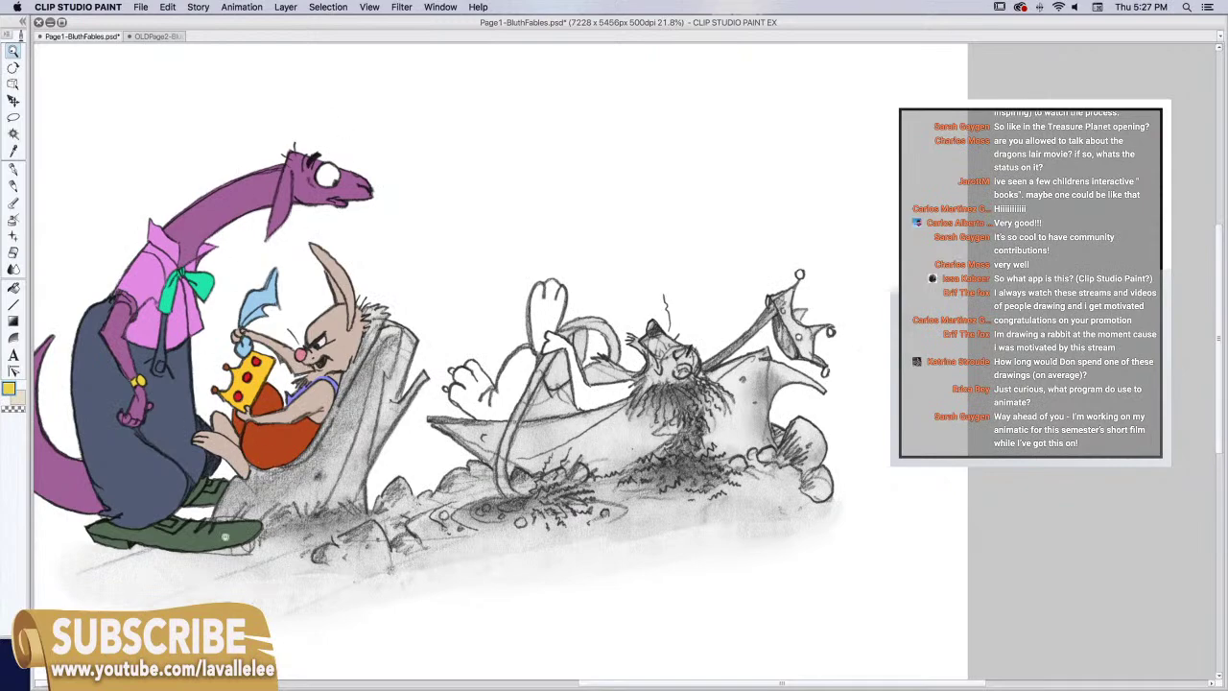
Erase thin clean bands inside both outlines of the lion's hanging tail, from below the hand toward the ground
{"action": "scroll", "coordinate": [554, 342], "scroll_direction": "up", "scroll_amount": 3}
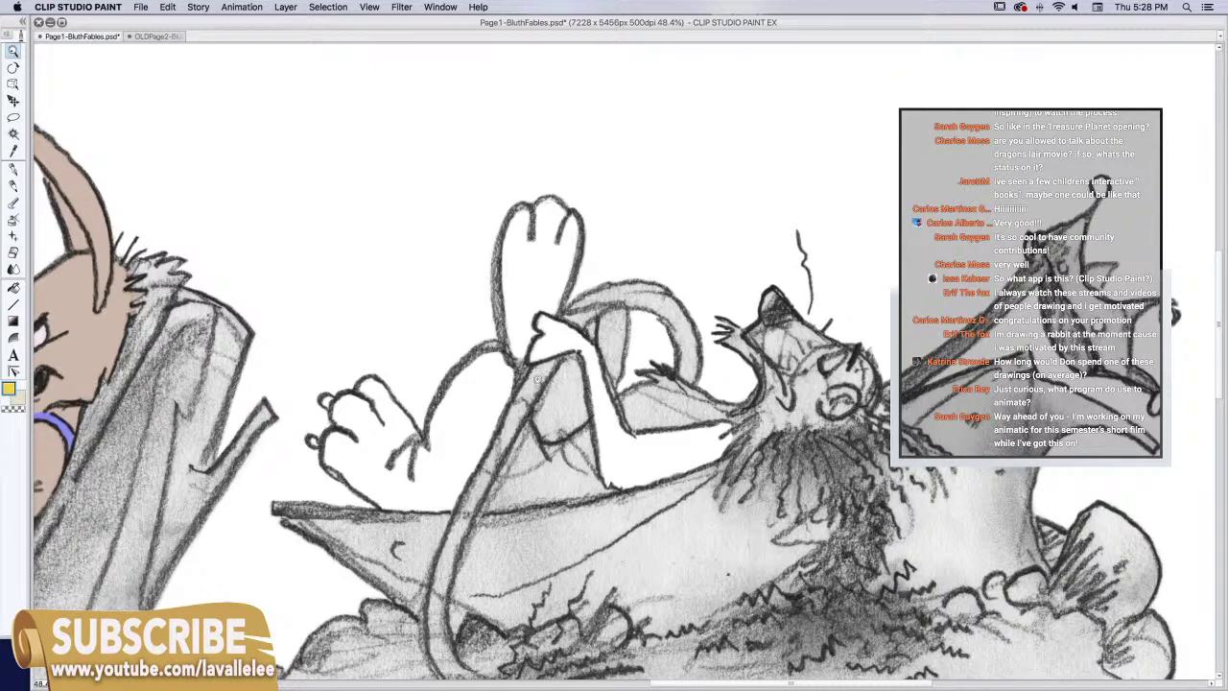
{"action": "scroll", "coordinate": [538, 379], "scroll_direction": "up", "scroll_amount": 5}
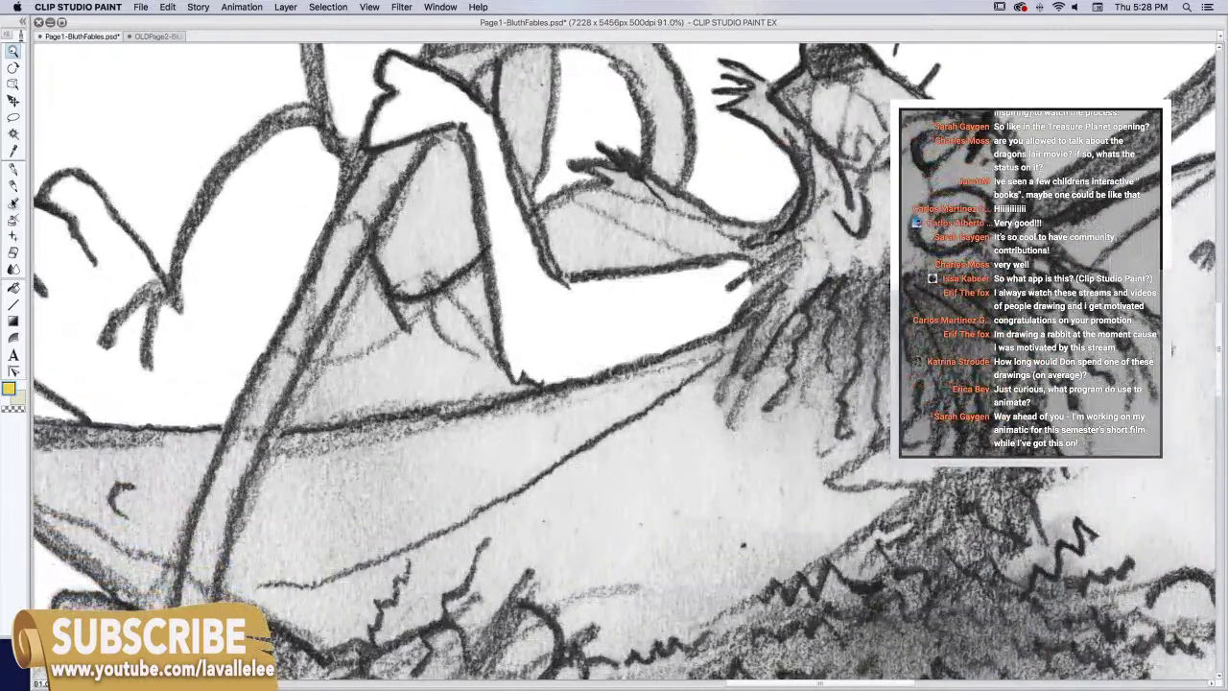
{"action": "left_click", "coordinate": [13, 253]}
{"action": "mouse_move", "coordinate": [380, 161]}
{"action": "left_mouse_down"}
{"action": "mouse_move", "coordinate": [304, 312]}
{"action": "mouse_move", "coordinate": [313, 271]}
{"action": "left_mouse_up"}
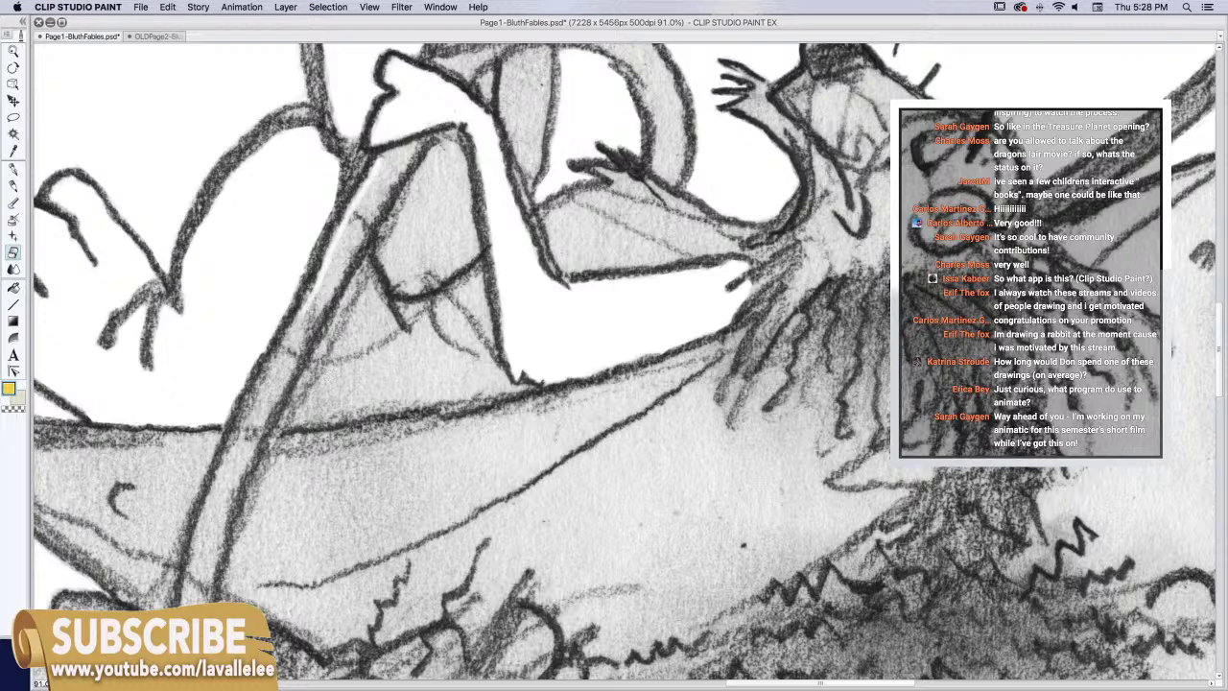
{"action": "left_click_drag", "start_coordinate": [301, 311], "coordinate": [219, 486]}
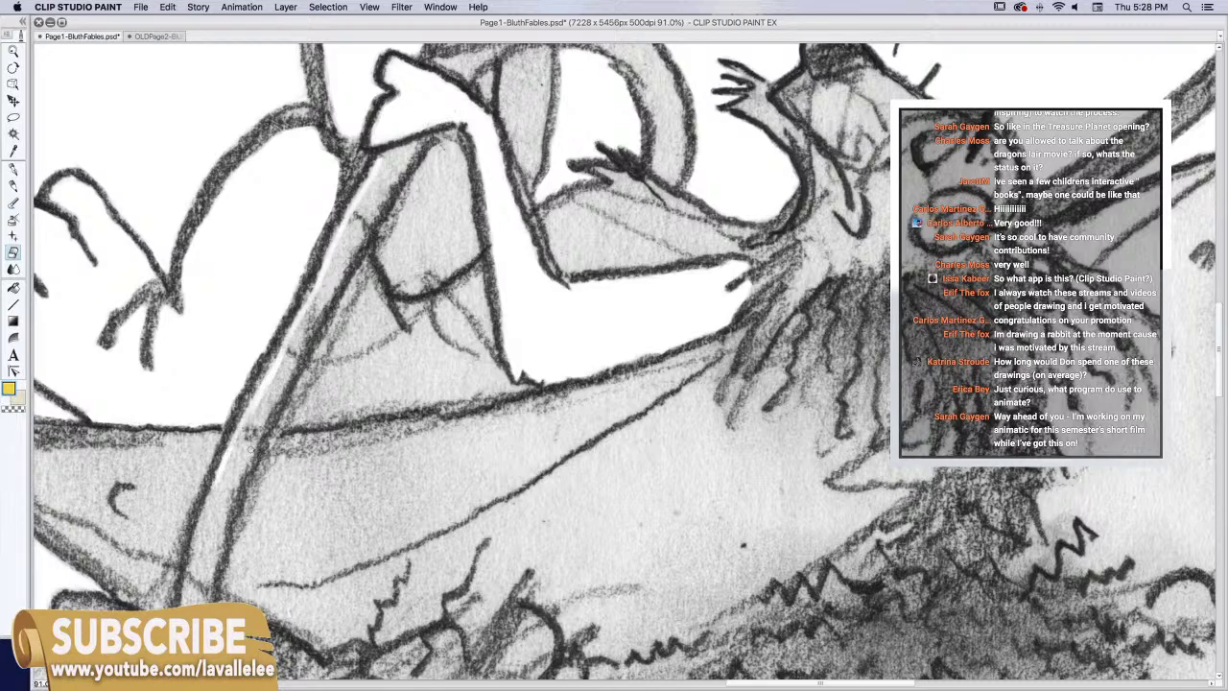
{"action": "left_click_drag", "start_coordinate": [340, 451], "coordinate": [370, 305]}
{"action": "mouse_move", "coordinate": [232, 346]}
{"action": "left_mouse_down"}
{"action": "mouse_move", "coordinate": [196, 478]}
{"action": "mouse_move", "coordinate": [206, 503]}
{"action": "mouse_move", "coordinate": [209, 449]}
{"action": "mouse_move", "coordinate": [218, 561]}
{"action": "left_mouse_up"}
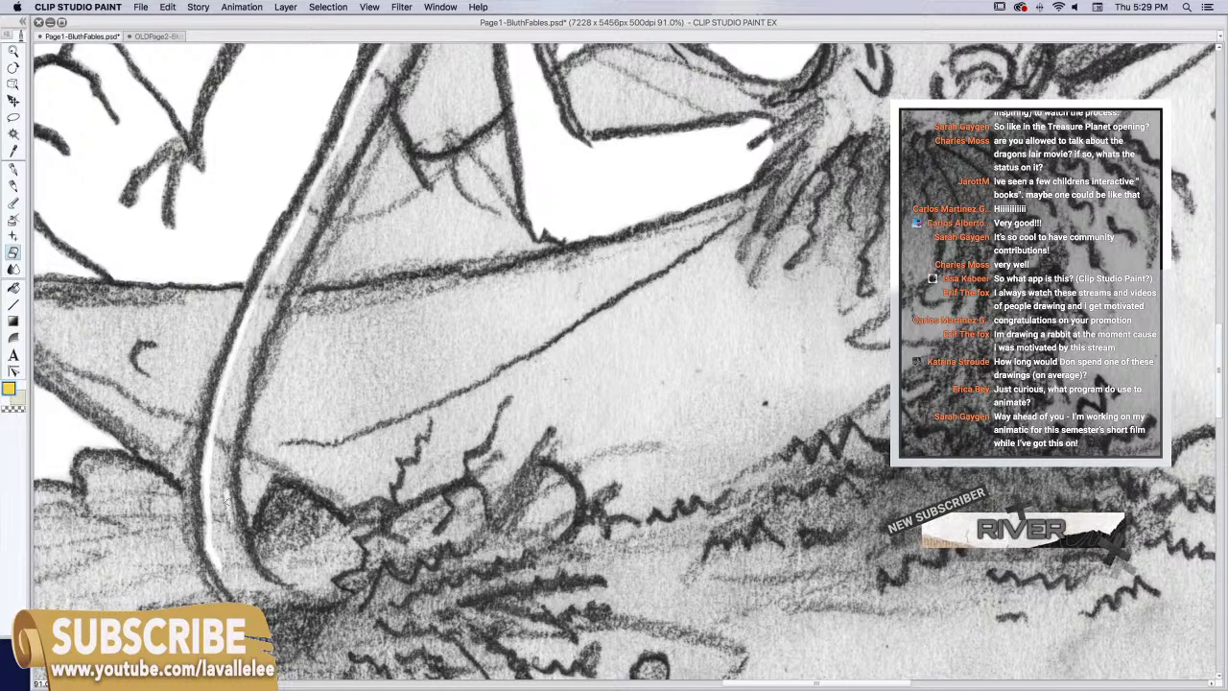
{"action": "left_click_drag", "start_coordinate": [250, 354], "coordinate": [308, 230]}
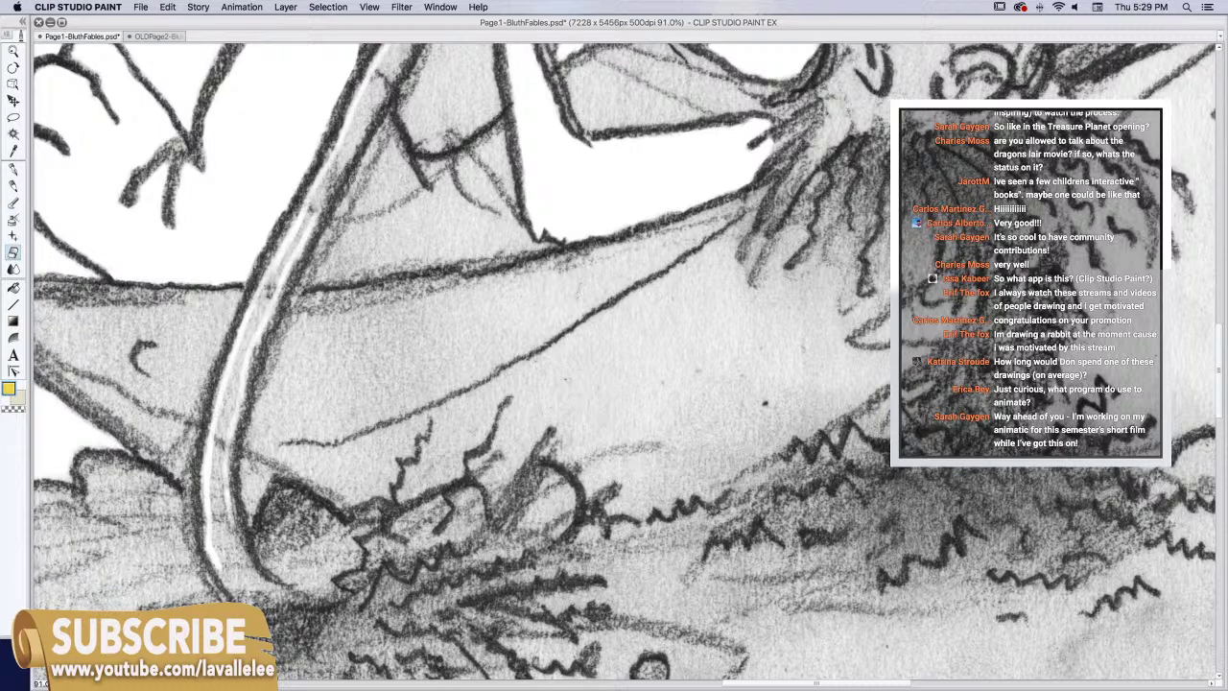
{"action": "scroll", "coordinate": [393, 197], "scroll_direction": "up", "scroll_amount": 5}
{"action": "mouse_move", "coordinate": [228, 338]}
{"action": "left_mouse_down"}
{"action": "mouse_move", "coordinate": [344, 138]}
{"action": "mouse_move", "coordinate": [326, 144]}
{"action": "left_mouse_up"}
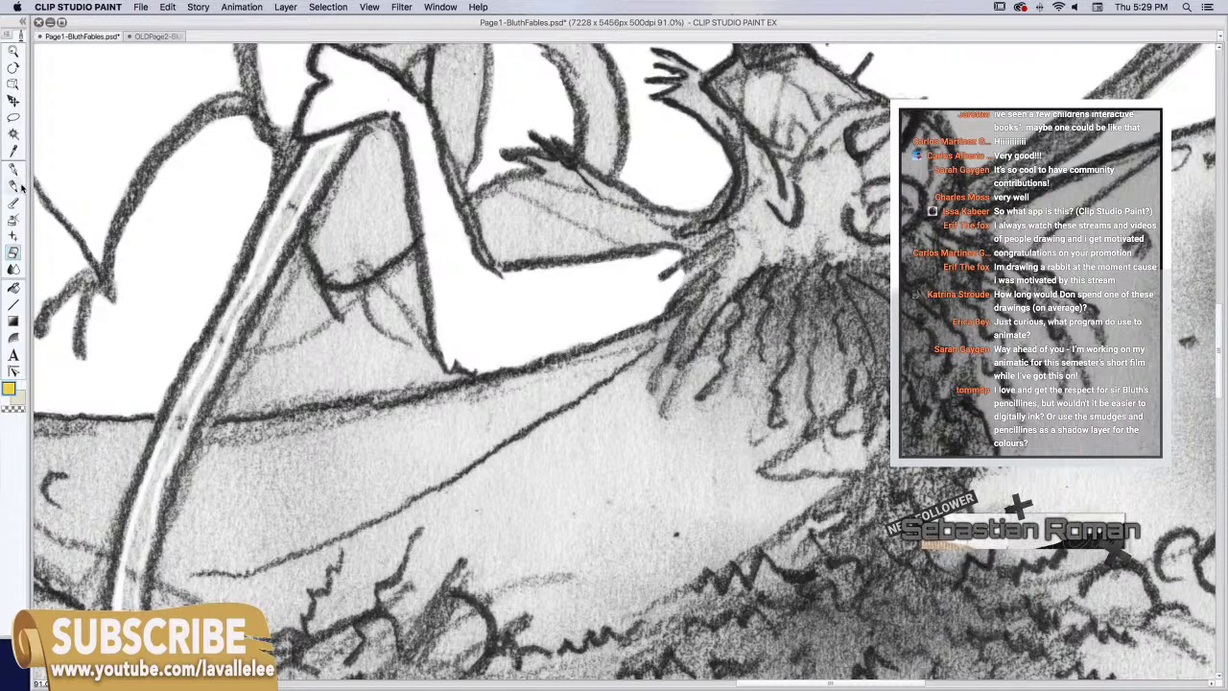
Lasso the remaining gray strip in the upper part of the hanging tail, delete it, and clear the selection
{"action": "key", "text": "m"}
{"action": "mouse_move", "coordinate": [326, 142]}
{"action": "left_mouse_down"}
{"action": "mouse_move", "coordinate": [278, 214]}
{"action": "mouse_move", "coordinate": [267, 278]}
{"action": "mouse_move", "coordinate": [343, 137]}
{"action": "mouse_move", "coordinate": [331, 142]}
{"action": "left_mouse_up"}
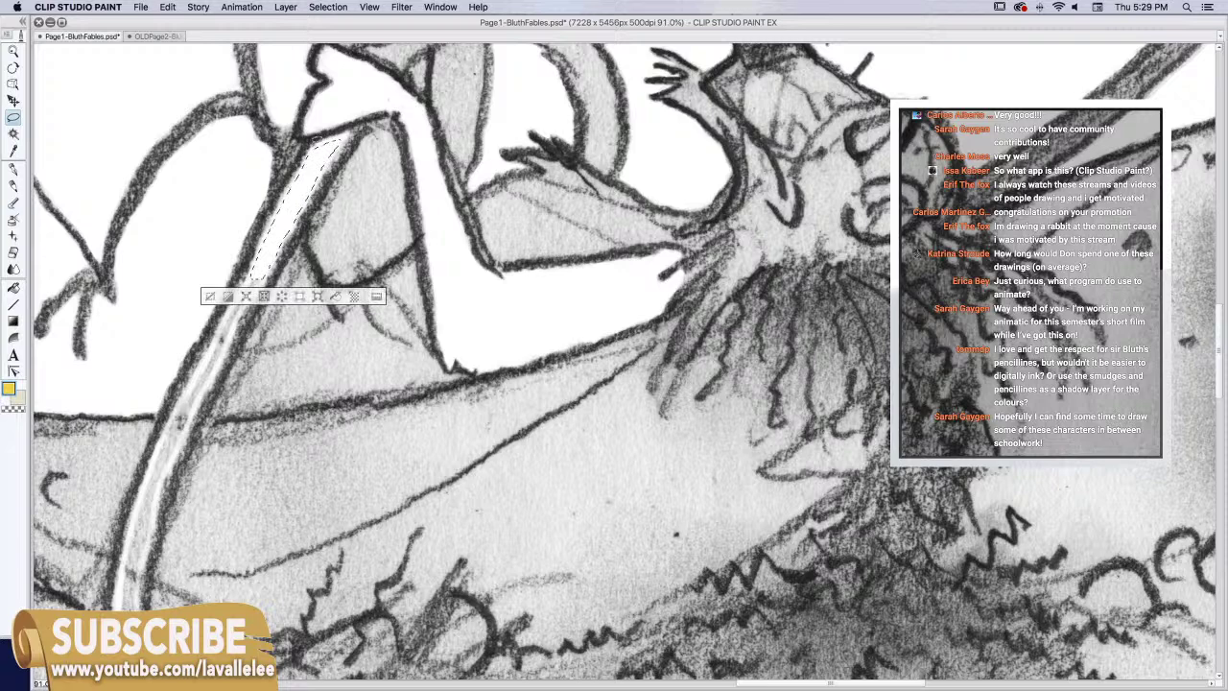
{"action": "left_click", "coordinate": [298, 215]}
Erase the remaining gray from the lower hanging tail down to where it meets the ground
{"action": "left_click", "coordinate": [12, 252]}
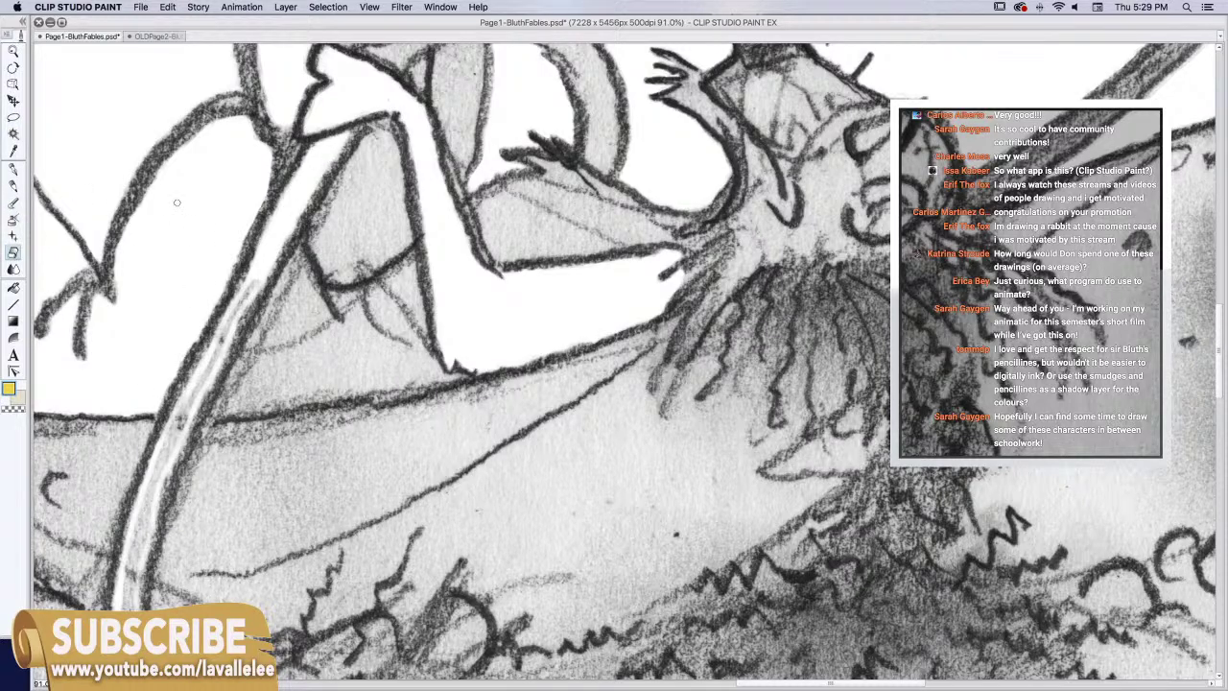
{"action": "mouse_move", "coordinate": [251, 281]}
{"action": "left_mouse_down"}
{"action": "mouse_move", "coordinate": [170, 434]}
{"action": "mouse_move", "coordinate": [272, 396]}
{"action": "mouse_move", "coordinate": [252, 307]}
{"action": "mouse_move", "coordinate": [220, 322]}
{"action": "mouse_move", "coordinate": [200, 361]}
{"action": "mouse_move", "coordinate": [182, 443]}
{"action": "mouse_move", "coordinate": [196, 423]}
{"action": "mouse_move", "coordinate": [193, 478]}
{"action": "mouse_move", "coordinate": [189, 456]}
{"action": "mouse_move", "coordinate": [183, 469]}
{"action": "mouse_move", "coordinate": [194, 497]}
{"action": "mouse_move", "coordinate": [195, 460]}
{"action": "mouse_move", "coordinate": [198, 494]}
{"action": "mouse_move", "coordinate": [178, 469]}
{"action": "mouse_move", "coordinate": [207, 538]}
{"action": "mouse_move", "coordinate": [191, 499]}
{"action": "mouse_move", "coordinate": [186, 529]}
{"action": "left_mouse_up"}
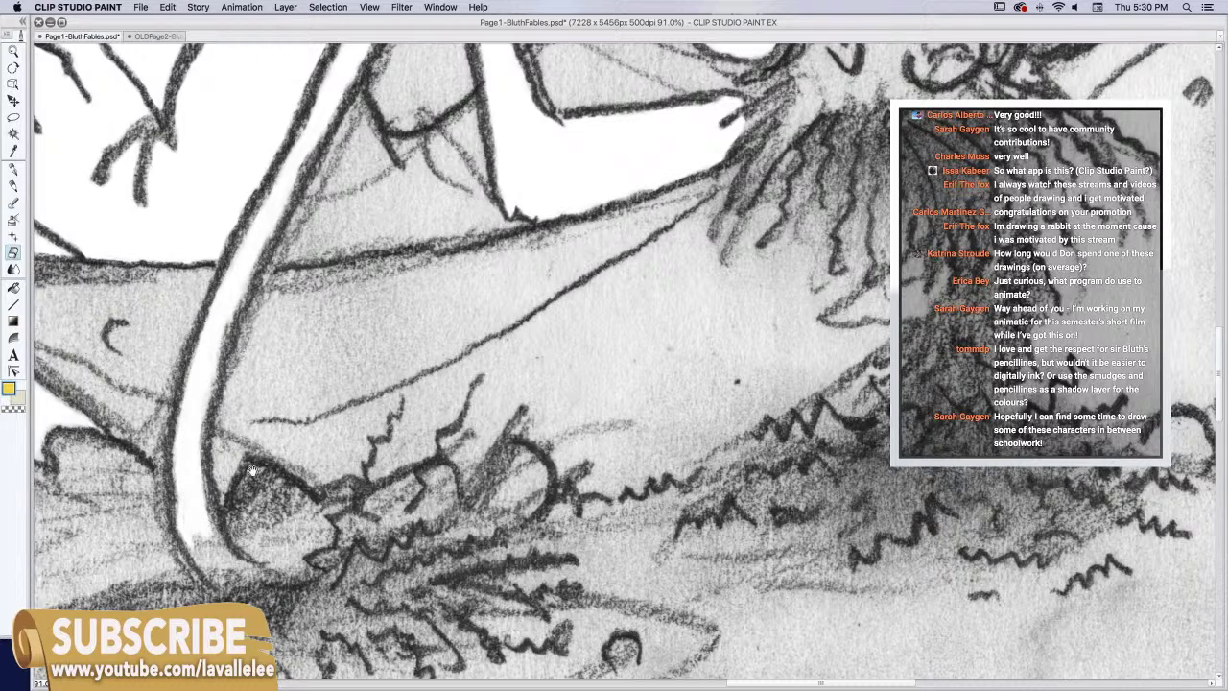
{"action": "scroll", "coordinate": [284, 510], "scroll_direction": "down", "scroll_amount": 3}
{"action": "mouse_move", "coordinate": [171, 401]}
{"action": "left_mouse_down"}
{"action": "mouse_move", "coordinate": [172, 423]}
{"action": "mouse_move", "coordinate": [190, 415]}
{"action": "mouse_move", "coordinate": [201, 428]}
{"action": "left_mouse_up"}
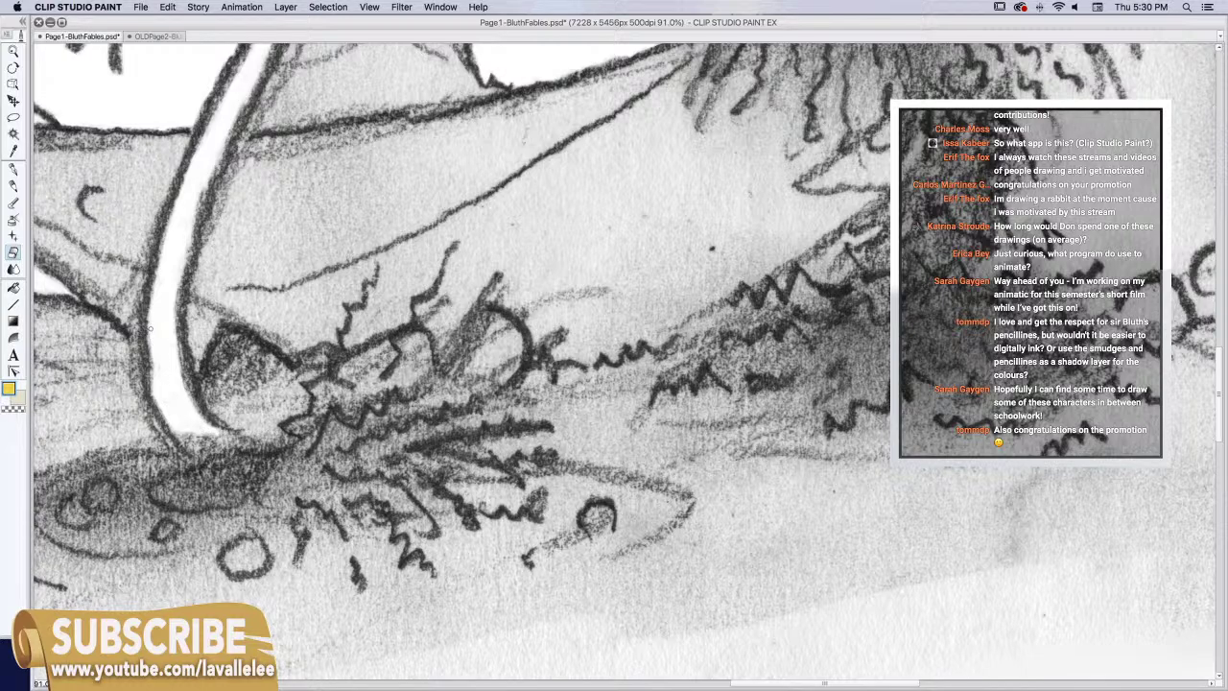
Erase thin clean bands inside the upper and lower outlines of the tail loop where it starts beside the raised foot
{"action": "scroll", "coordinate": [209, 160], "scroll_direction": "up", "scroll_amount": 6}
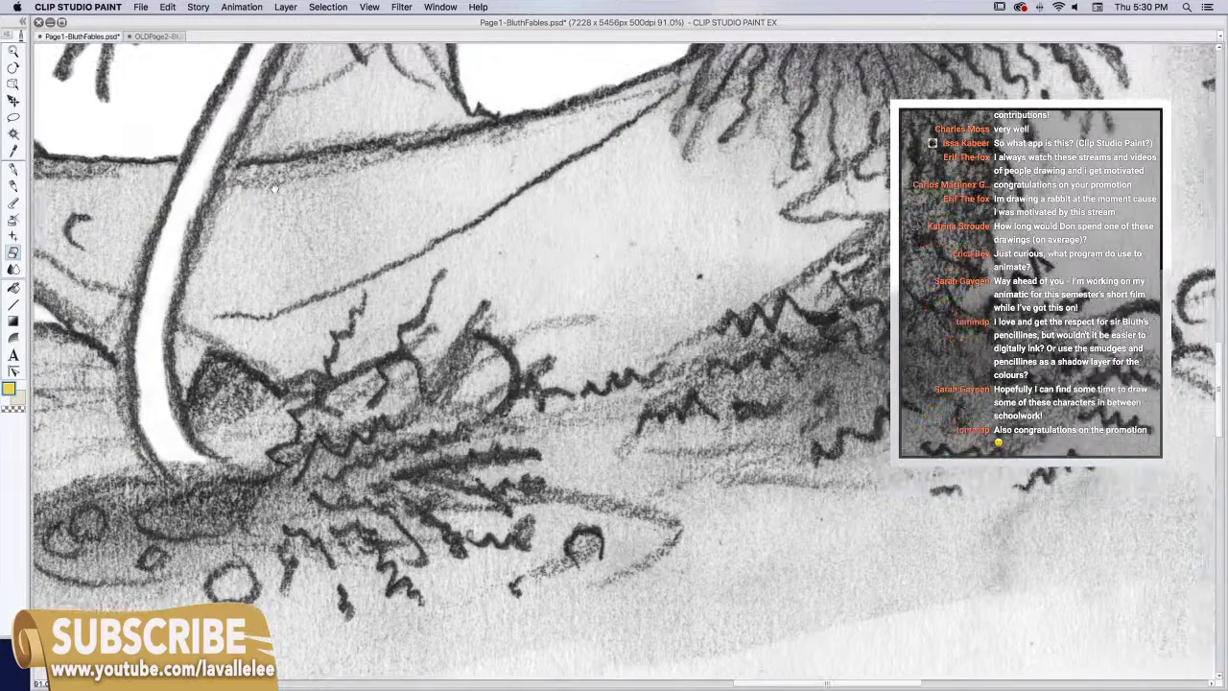
{"action": "scroll", "coordinate": [245, 241], "scroll_direction": "up", "scroll_amount": 3}
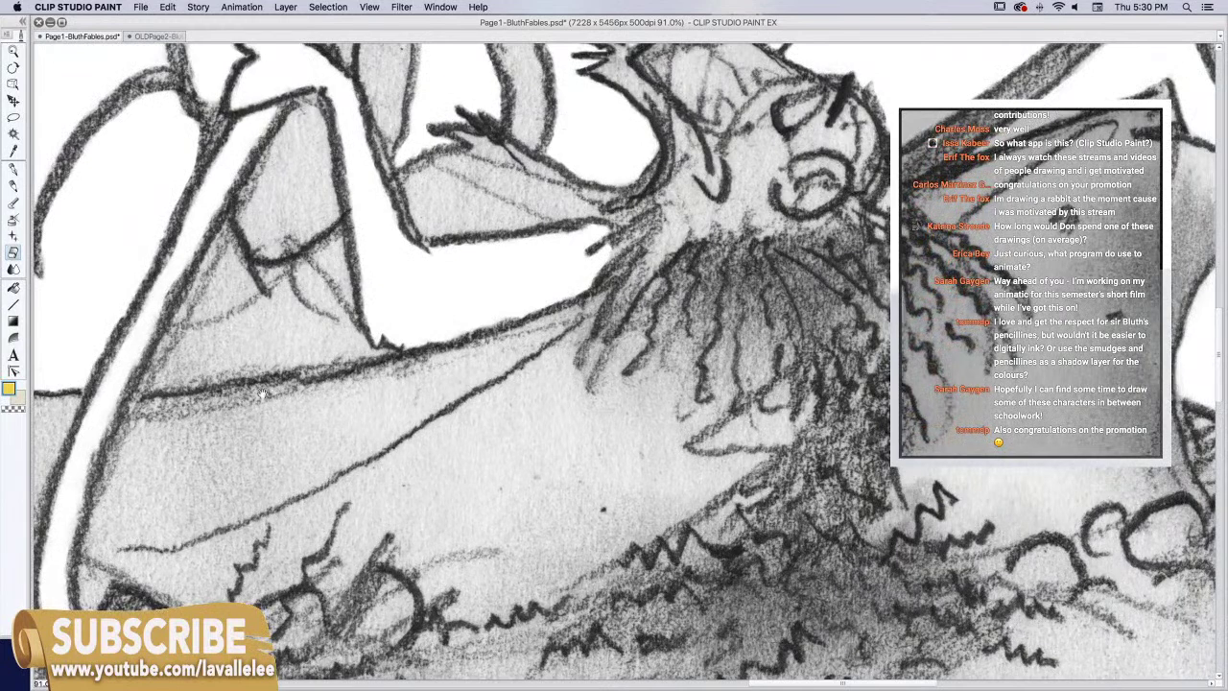
{"action": "scroll", "coordinate": [259, 384], "scroll_direction": "down", "scroll_amount": 5}
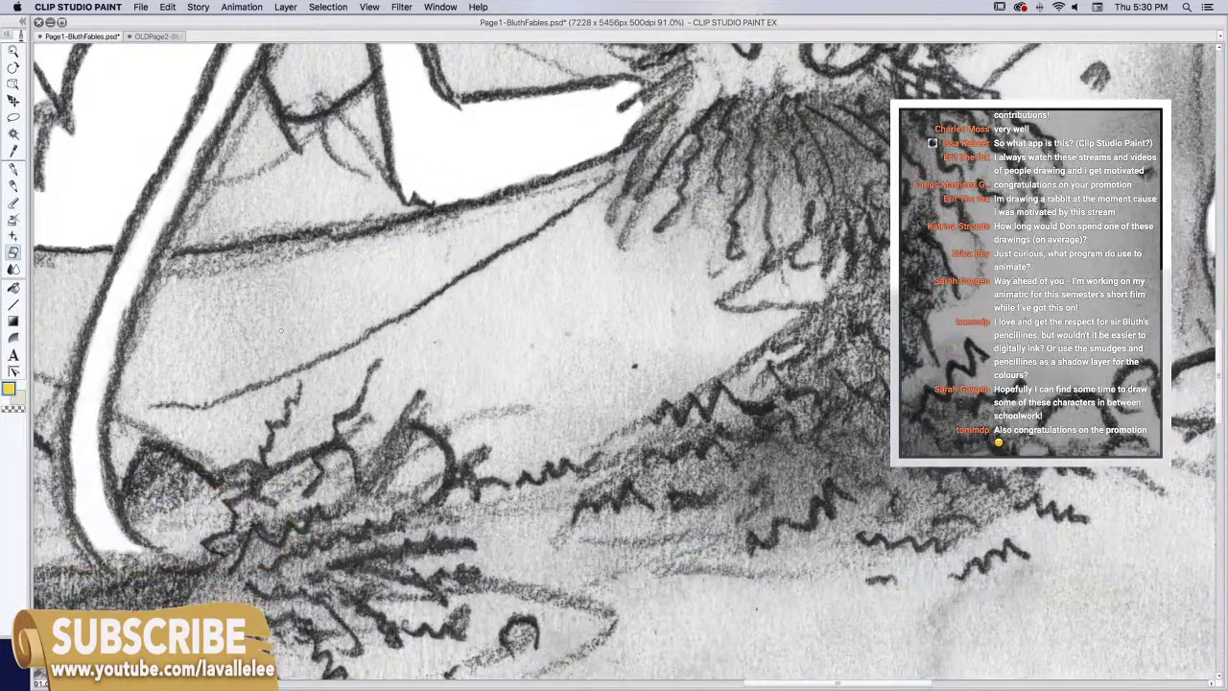
{"action": "scroll", "coordinate": [280, 329], "scroll_direction": "up", "scroll_amount": 5}
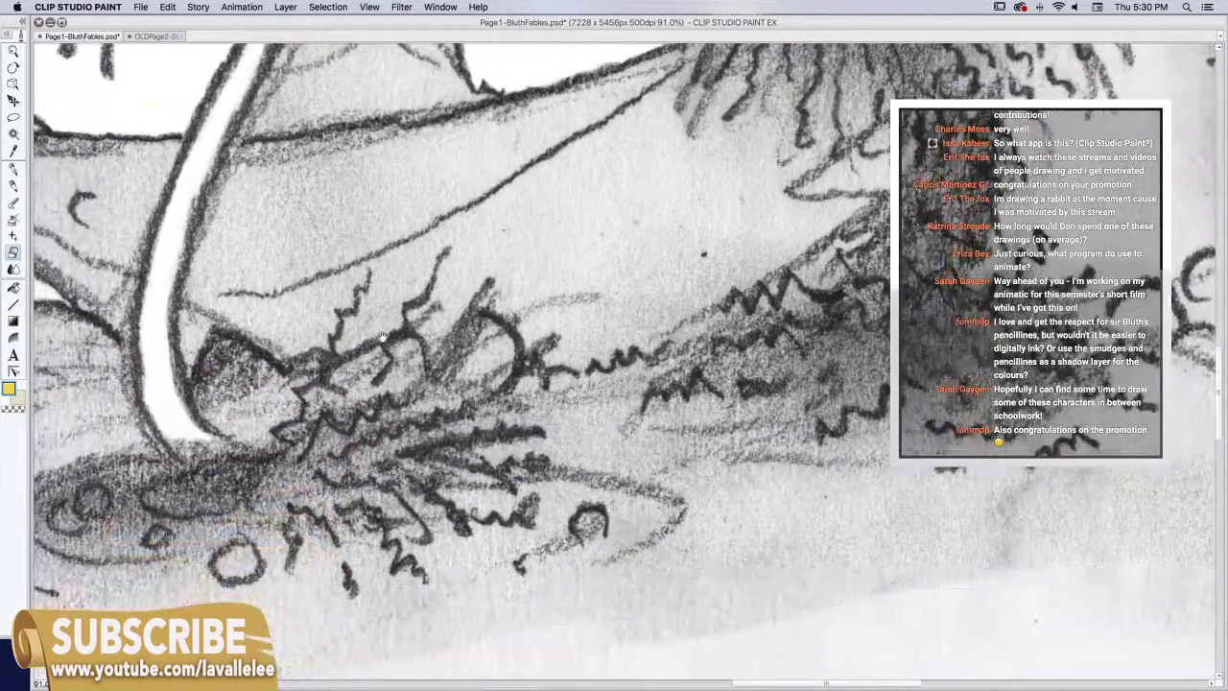
{"action": "scroll", "coordinate": [350, 360], "scroll_direction": "up", "scroll_amount": 5}
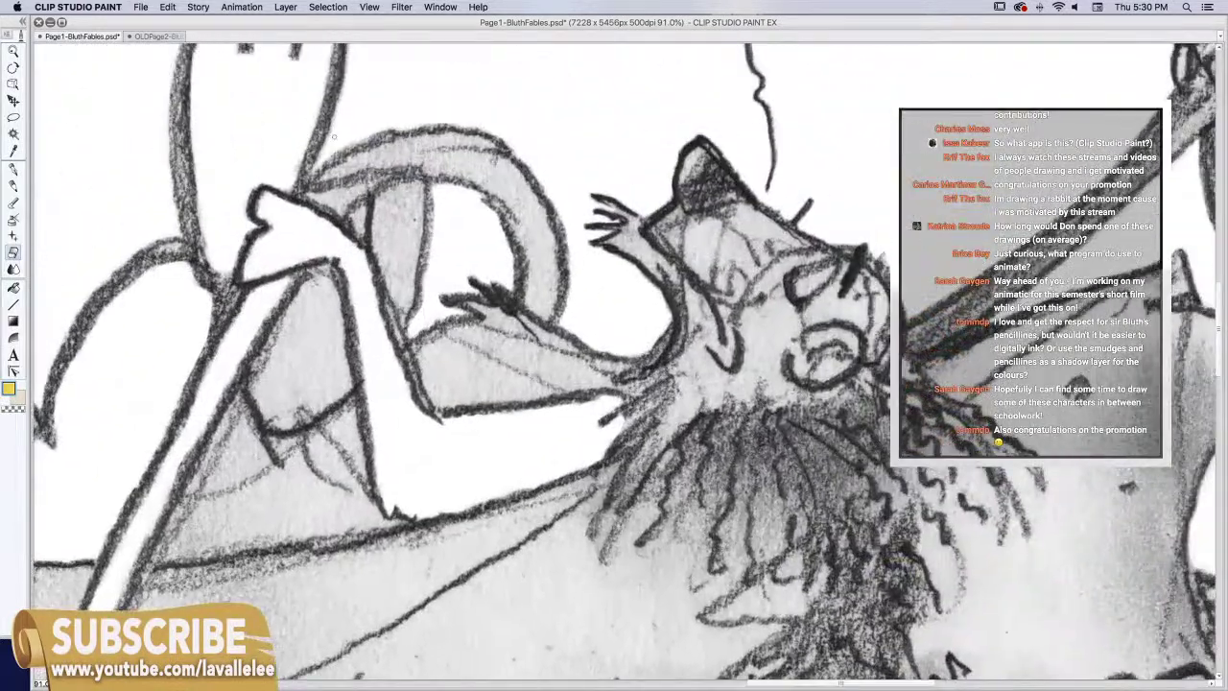
{"action": "left_click_drag", "start_coordinate": [315, 188], "coordinate": [394, 145]}
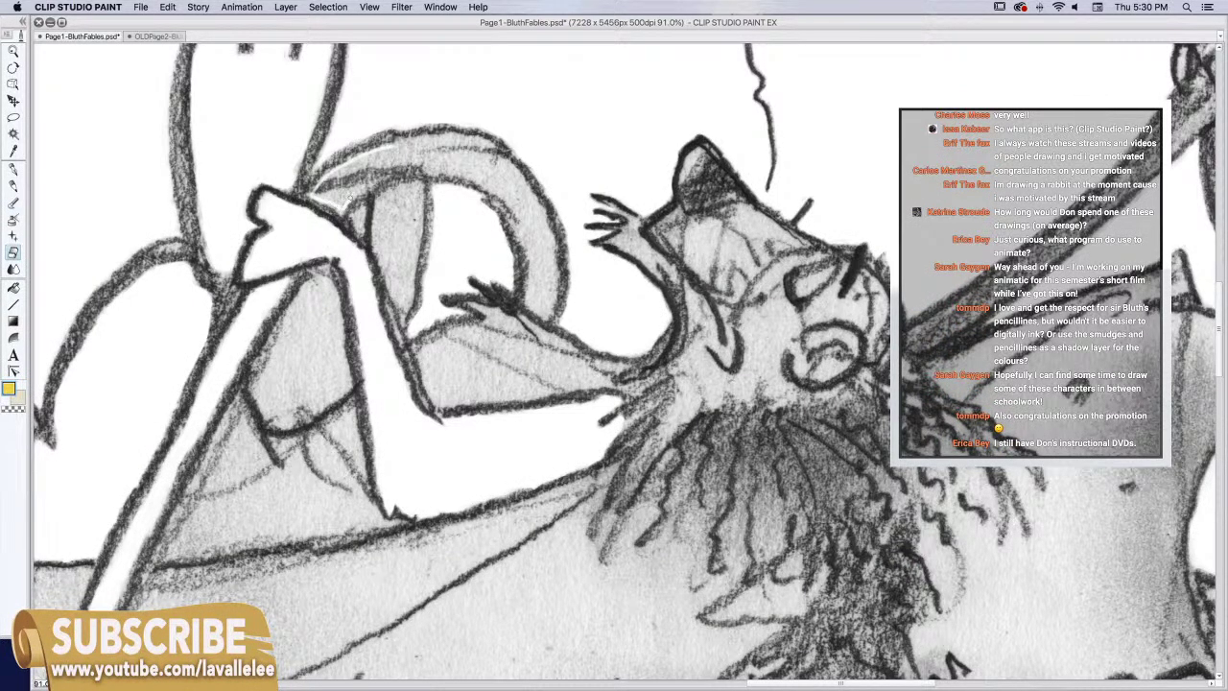
{"action": "left_click_drag", "start_coordinate": [357, 190], "coordinate": [413, 163]}
Switch to Chrome, examine the Circus Sam short film page's credits and stills, and return to the lion's tail loop in Clip Studio Paint
{"action": "key", "text": "super+Tab"}
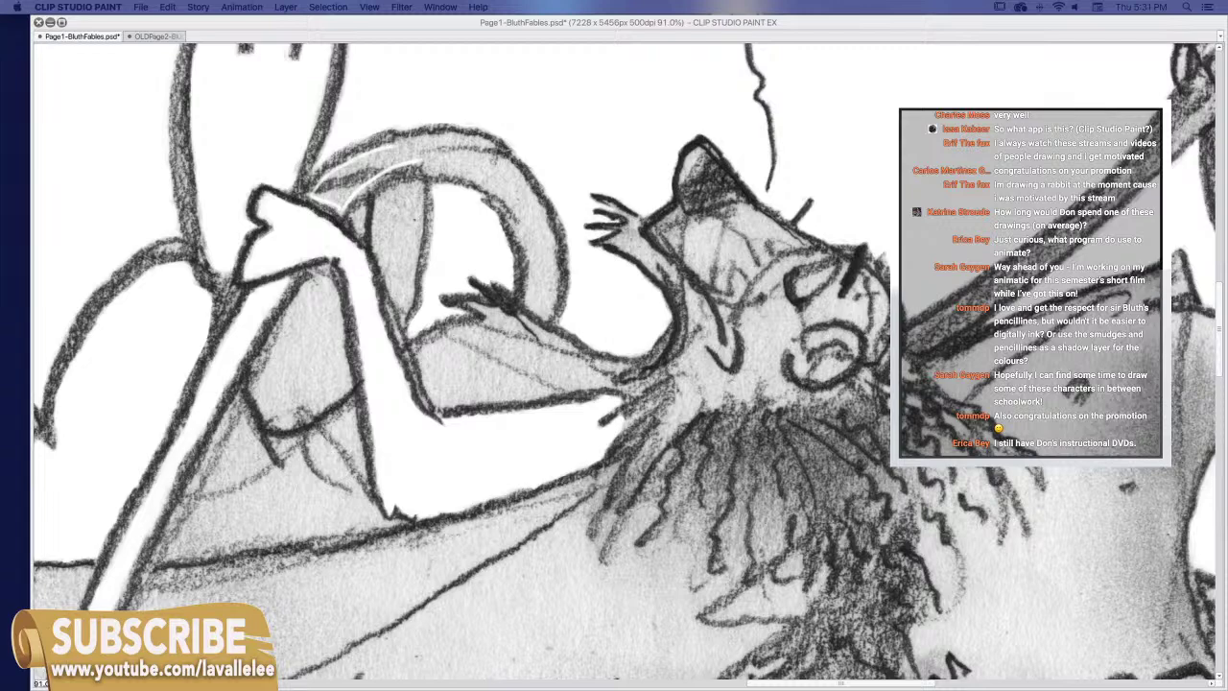
{"action": "key", "text": "super+Tab"}
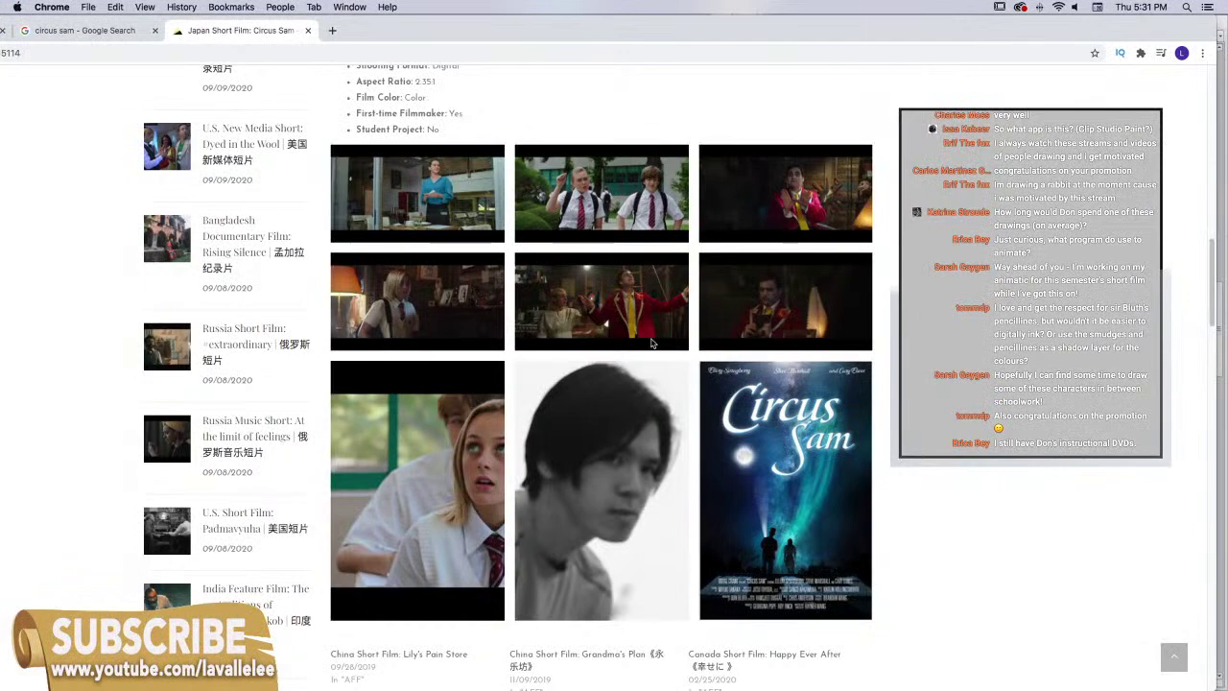
{"action": "scroll", "coordinate": [682, 356], "scroll_direction": "down", "scroll_amount": 1}
{"action": "scroll", "coordinate": [622, 317], "scroll_direction": "up", "scroll_amount": 3}
{"action": "scroll", "coordinate": [622, 317], "scroll_direction": "up", "scroll_amount": 5}
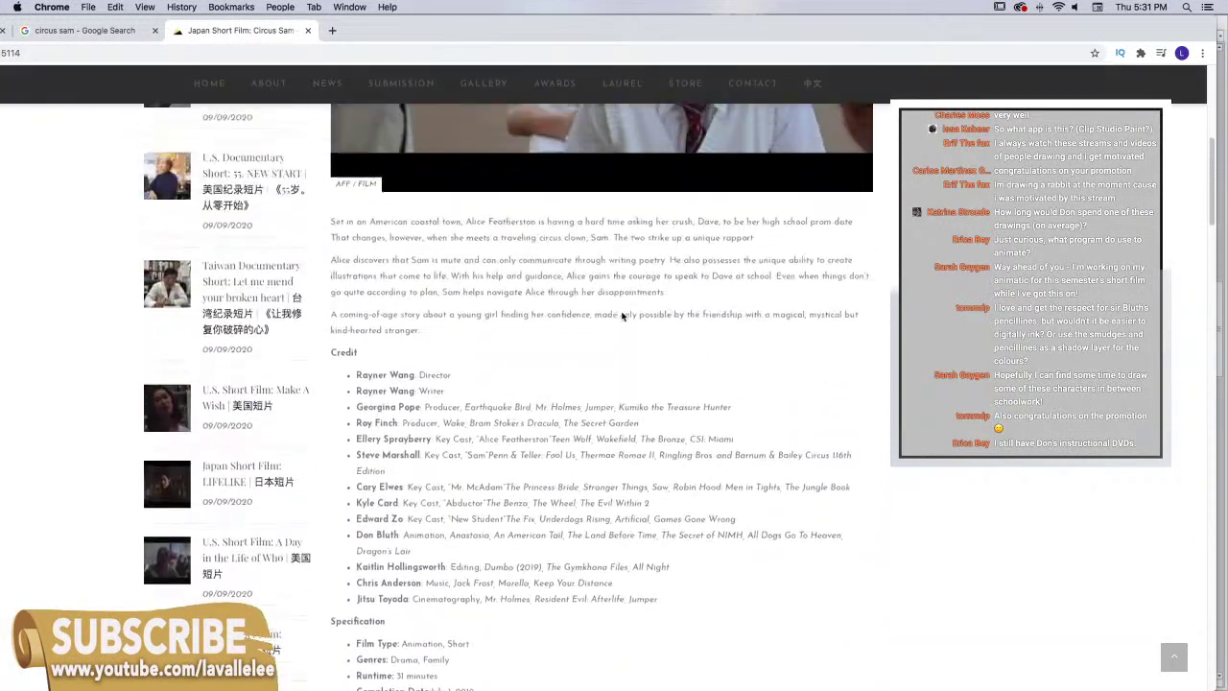
{"action": "scroll", "coordinate": [490, 178], "scroll_direction": "down", "scroll_amount": 10}
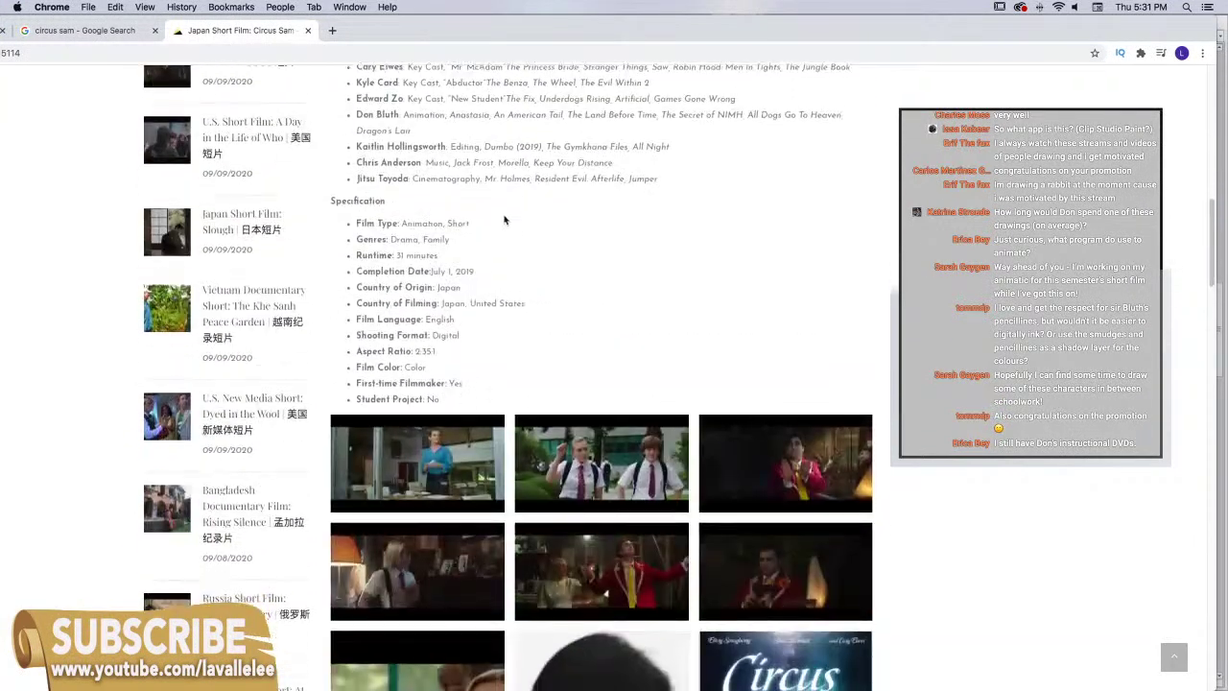
{"action": "scroll", "coordinate": [656, 246], "scroll_direction": "up", "scroll_amount": 15}
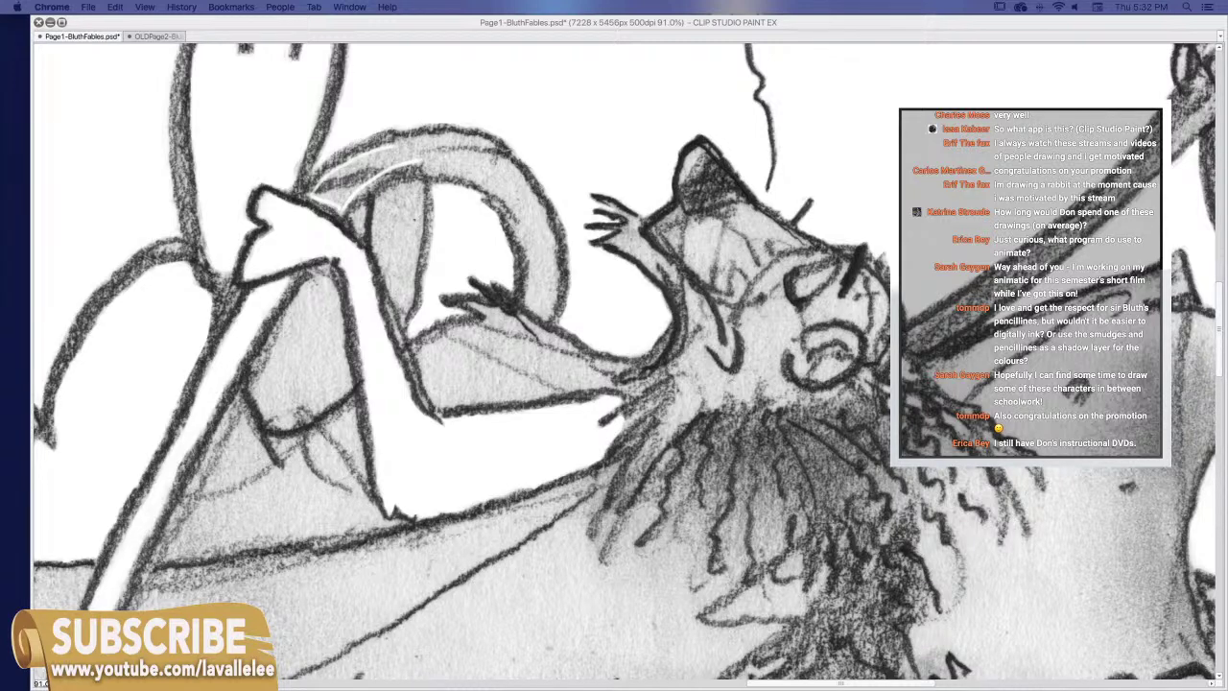
{"action": "left_click", "coordinate": [147, 28]}
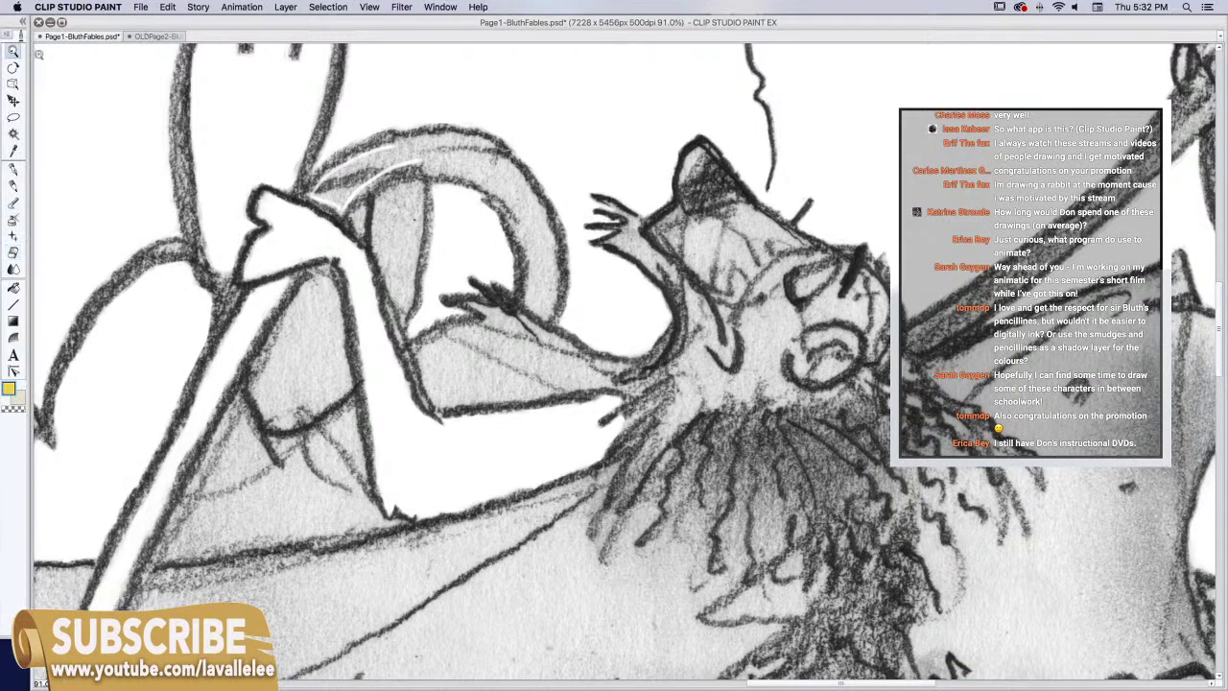
{"action": "scroll", "coordinate": [366, 179], "scroll_direction": "up", "scroll_amount": 5}
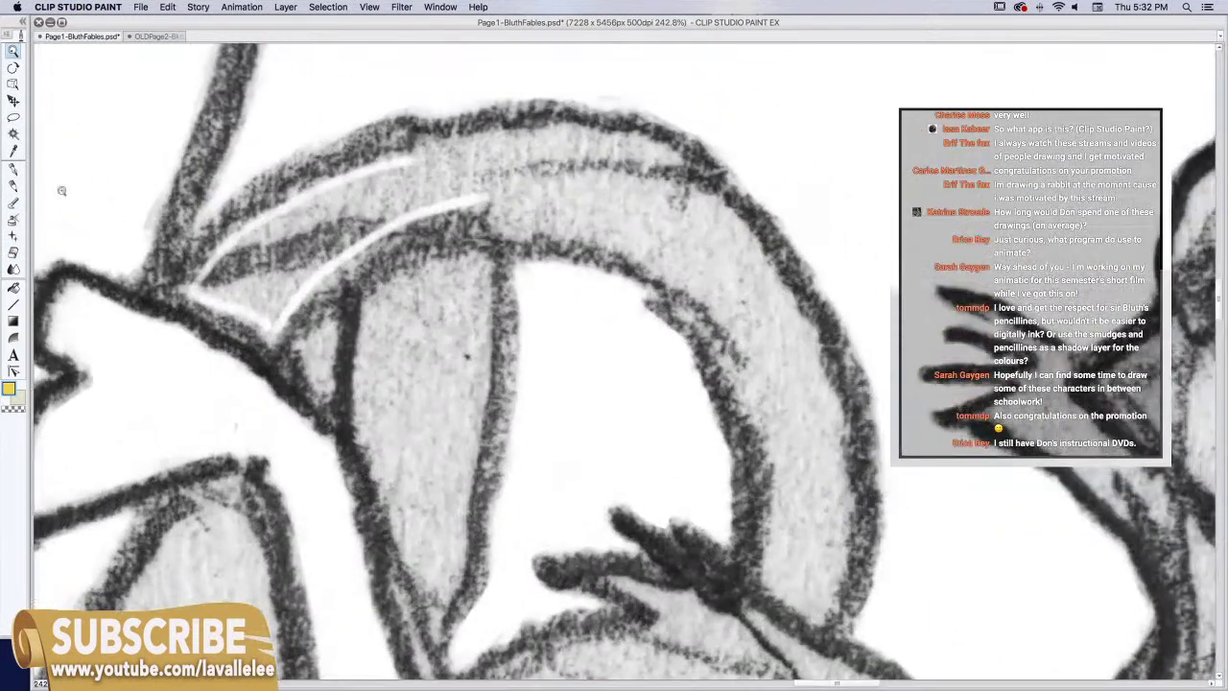
Erase thin clean bands inside the upper and lower outlines of the tail loop, around to its end behind the far hand
{"action": "left_click", "coordinate": [14, 253]}
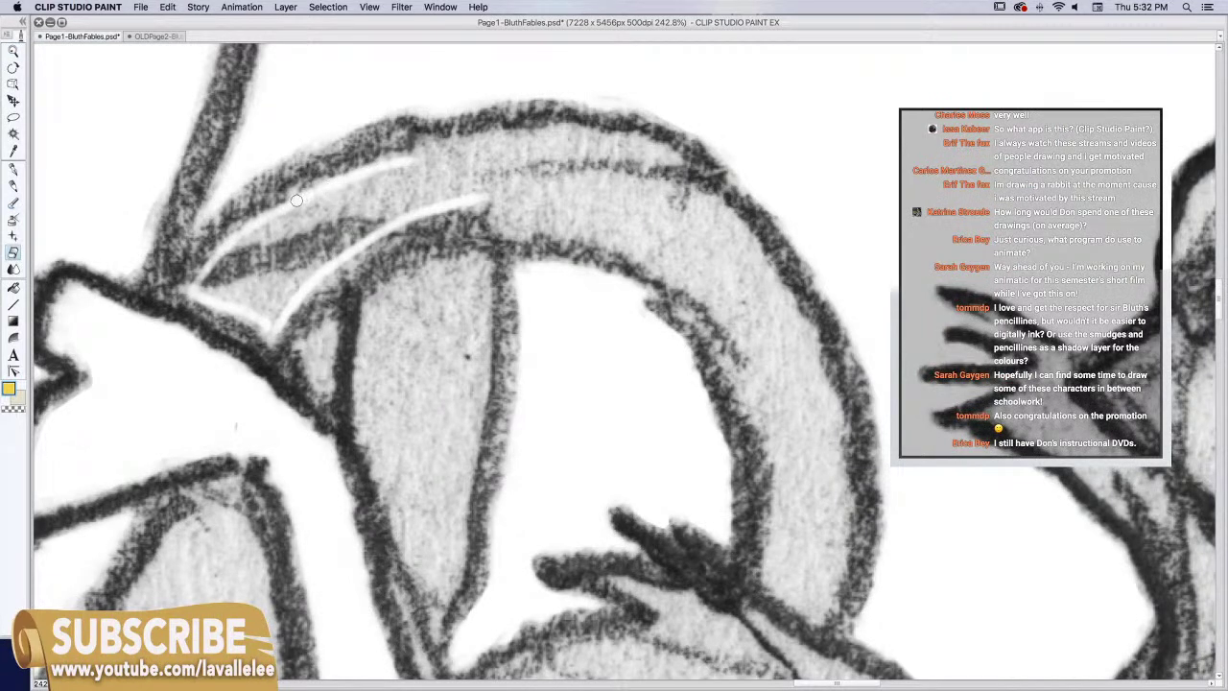
{"action": "mouse_move", "coordinate": [279, 211]}
{"action": "left_mouse_down"}
{"action": "mouse_move", "coordinate": [197, 288]}
{"action": "mouse_move", "coordinate": [273, 334]}
{"action": "left_mouse_up"}
{"action": "left_click_drag", "start_coordinate": [485, 203], "coordinate": [497, 225]}
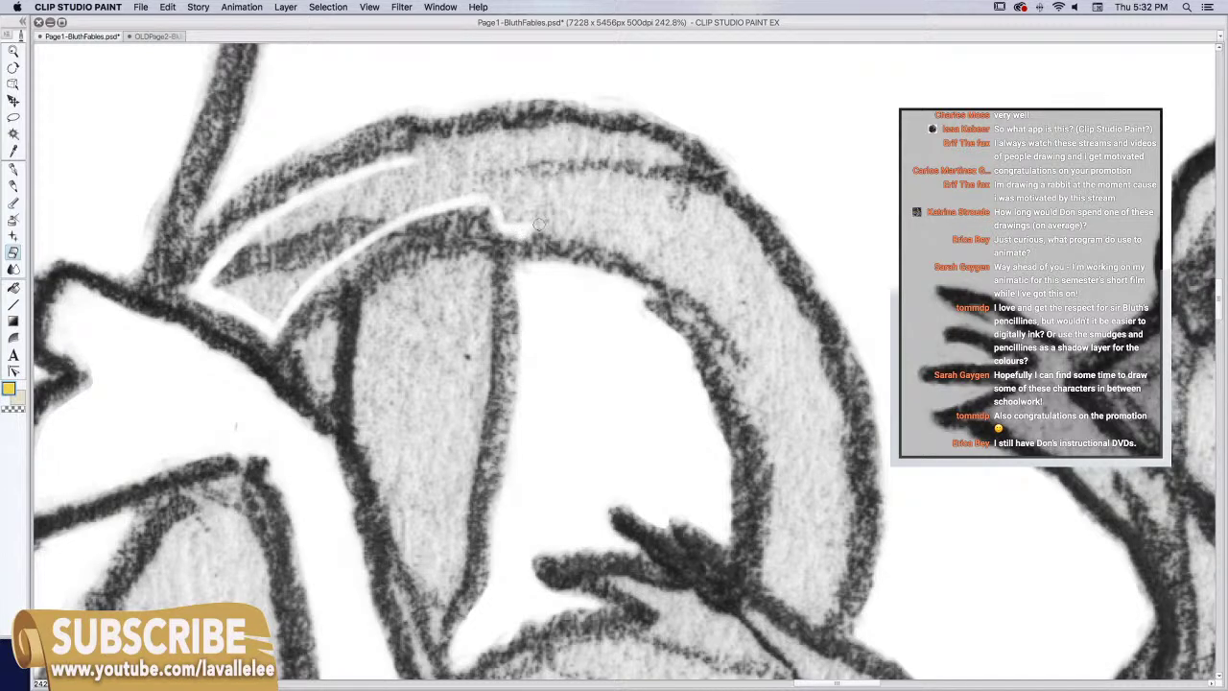
{"action": "mouse_move", "coordinate": [403, 163]}
{"action": "left_mouse_down"}
{"action": "mouse_move", "coordinate": [575, 131]}
{"action": "mouse_move", "coordinate": [675, 158]}
{"action": "left_mouse_up"}
{"action": "scroll", "coordinate": [689, 358], "scroll_direction": "right", "scroll_amount": 5}
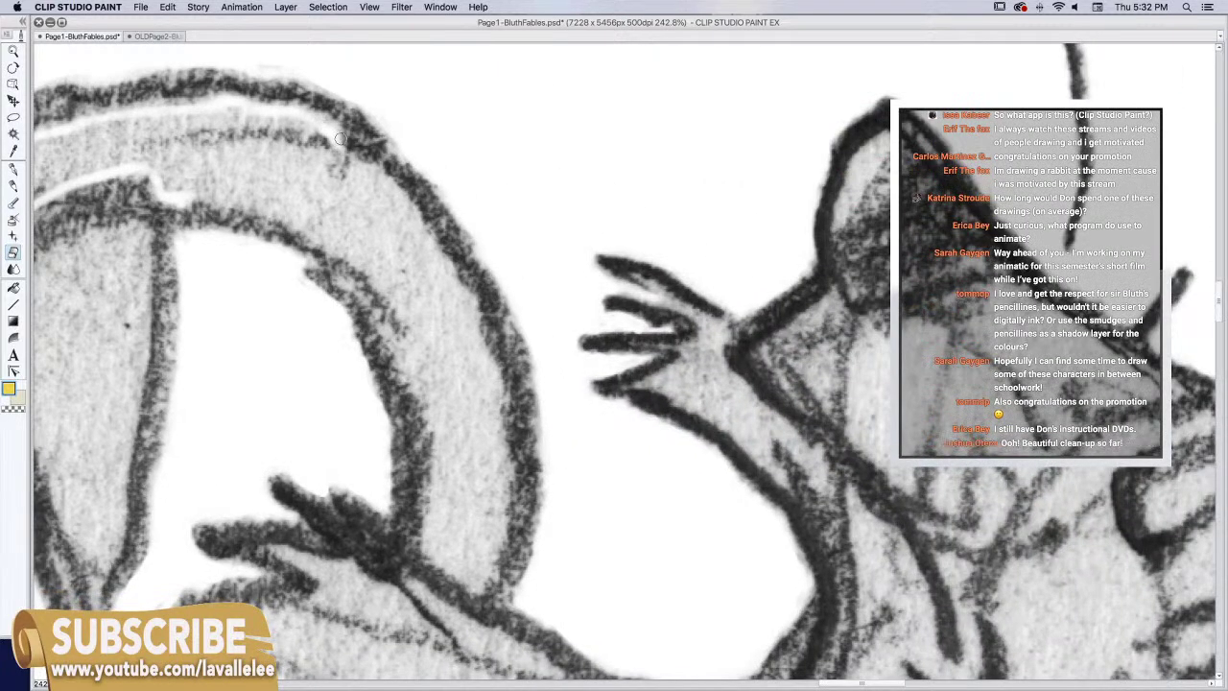
{"action": "mouse_move", "coordinate": [347, 151]}
{"action": "left_mouse_down"}
{"action": "mouse_move", "coordinate": [389, 191]}
{"action": "mouse_move", "coordinate": [377, 169]}
{"action": "mouse_move", "coordinate": [430, 244]}
{"action": "mouse_move", "coordinate": [408, 351]}
{"action": "mouse_move", "coordinate": [287, 219]}
{"action": "mouse_move", "coordinate": [192, 189]}
{"action": "left_mouse_up"}
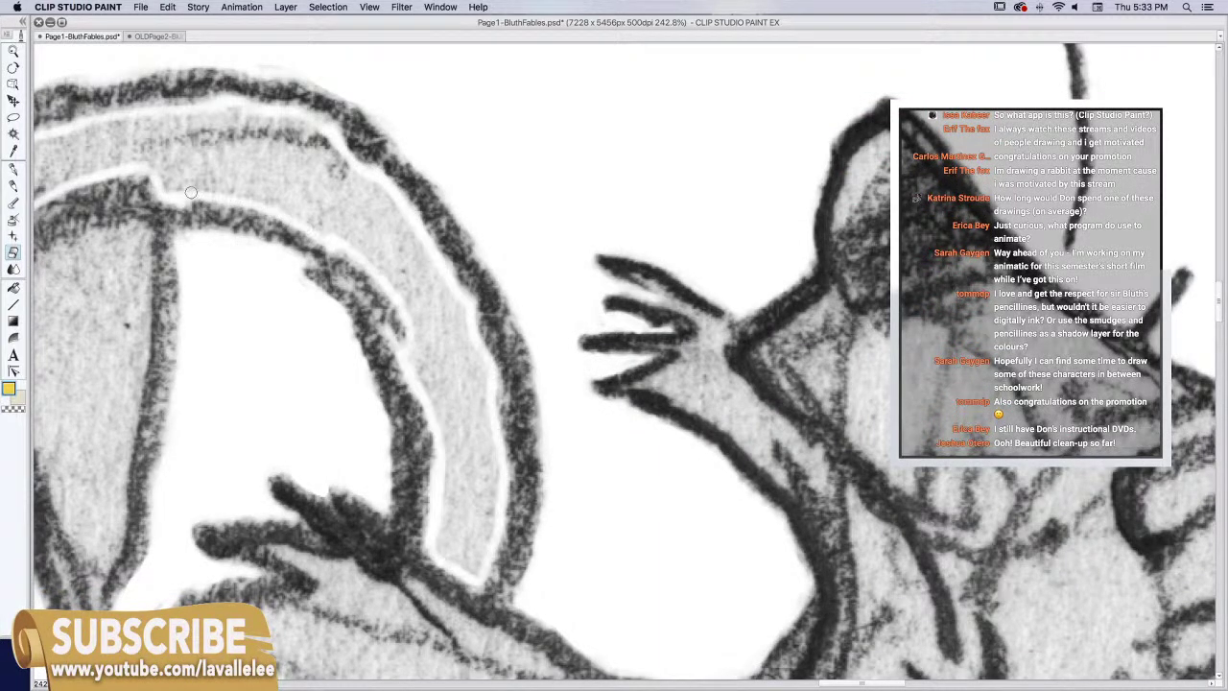
Lasso and delete the gray at the start of the tail loop beside the raised foot, clearing the selection after each piece
{"action": "left_click_drag", "start_coordinate": [551, 403], "coordinate": [836, 425]}
{"action": "key", "text": "m"}
{"action": "left_click_drag", "start_coordinate": [329, 182], "coordinate": [190, 220]}
{"action": "key", "text": "Delete"}
{"action": "key", "text": "super+d"}
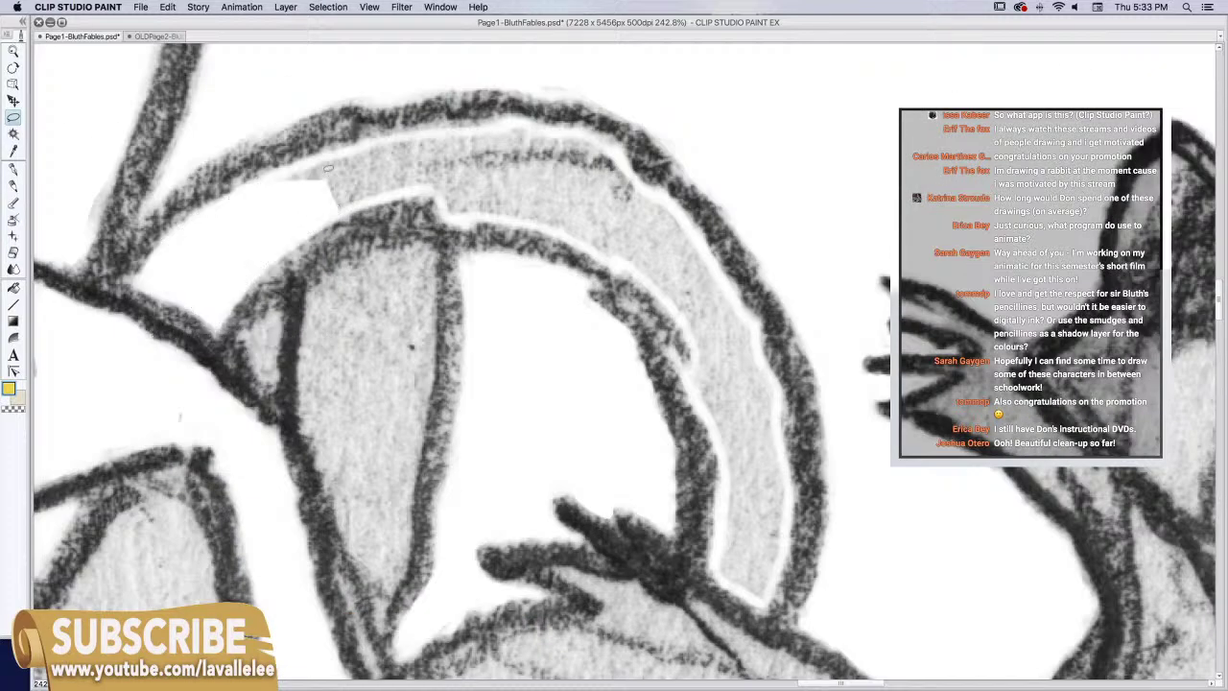
{"action": "mouse_move", "coordinate": [337, 209]}
{"action": "left_mouse_down"}
{"action": "mouse_move", "coordinate": [409, 190]}
{"action": "mouse_move", "coordinate": [399, 138]}
{"action": "mouse_move", "coordinate": [280, 173]}
{"action": "mouse_move", "coordinate": [280, 190]}
{"action": "left_mouse_up"}
{"action": "key", "text": "Delete"}
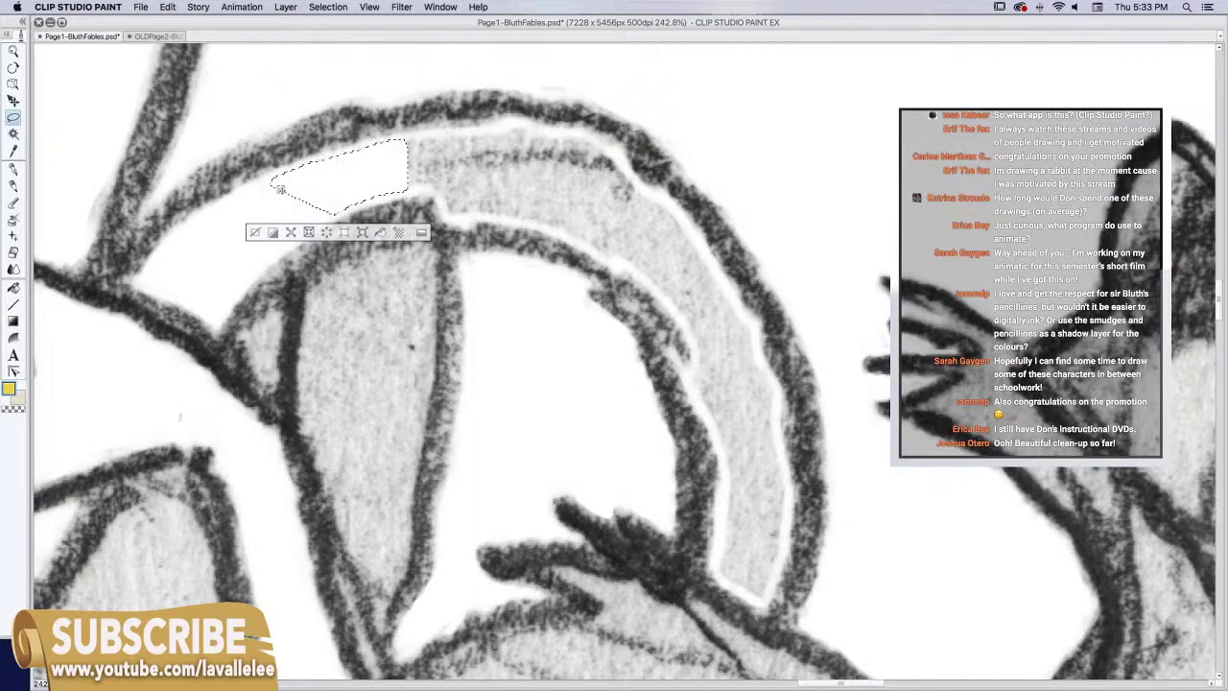
{"action": "key", "text": "super+d"}
Lasso and delete the remaining gray from the top of the tail loop down to its end, clearing the selection each time
{"action": "left_click_drag", "start_coordinate": [474, 216], "coordinate": [369, 191]}
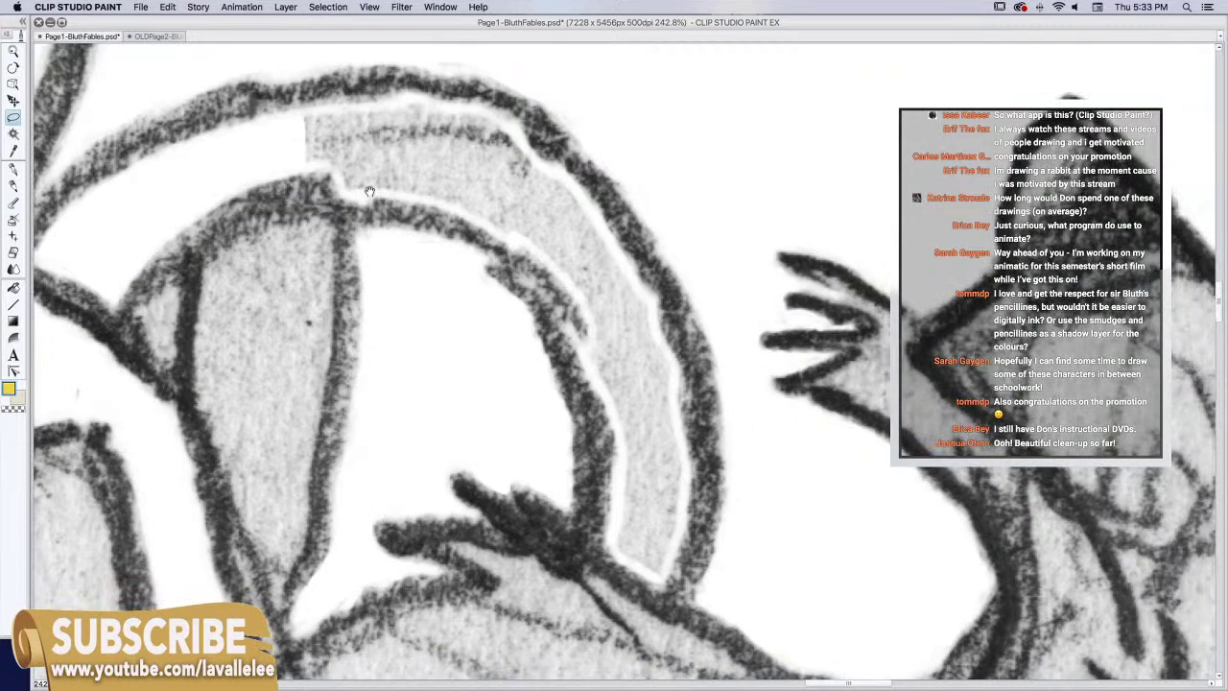
{"action": "mouse_move", "coordinate": [305, 163]}
{"action": "left_mouse_down"}
{"action": "mouse_move", "coordinate": [376, 180]}
{"action": "mouse_move", "coordinate": [378, 110]}
{"action": "mouse_move", "coordinate": [305, 111]}
{"action": "mouse_move", "coordinate": [287, 142]}
{"action": "left_mouse_up"}
{"action": "key", "text": "Delete"}
{"action": "key", "text": "super+d"}
{"action": "left_click_drag", "start_coordinate": [533, 353], "coordinate": [271, 360]}
{"action": "mouse_move", "coordinate": [125, 199]}
{"action": "left_mouse_down"}
{"action": "mouse_move", "coordinate": [215, 214]}
{"action": "mouse_move", "coordinate": [323, 284]}
{"action": "mouse_move", "coordinate": [375, 446]}
{"action": "mouse_move", "coordinate": [374, 548]}
{"action": "mouse_move", "coordinate": [420, 582]}
{"action": "mouse_move", "coordinate": [444, 461]}
{"action": "mouse_move", "coordinate": [406, 307]}
{"action": "mouse_move", "coordinate": [322, 181]}
{"action": "mouse_move", "coordinate": [293, 171]}
{"action": "mouse_move", "coordinate": [258, 127]}
{"action": "mouse_move", "coordinate": [180, 108]}
{"action": "mouse_move", "coordinate": [121, 135]}
{"action": "left_mouse_up"}
{"action": "key", "text": "Delete"}
{"action": "key", "text": "super+d"}
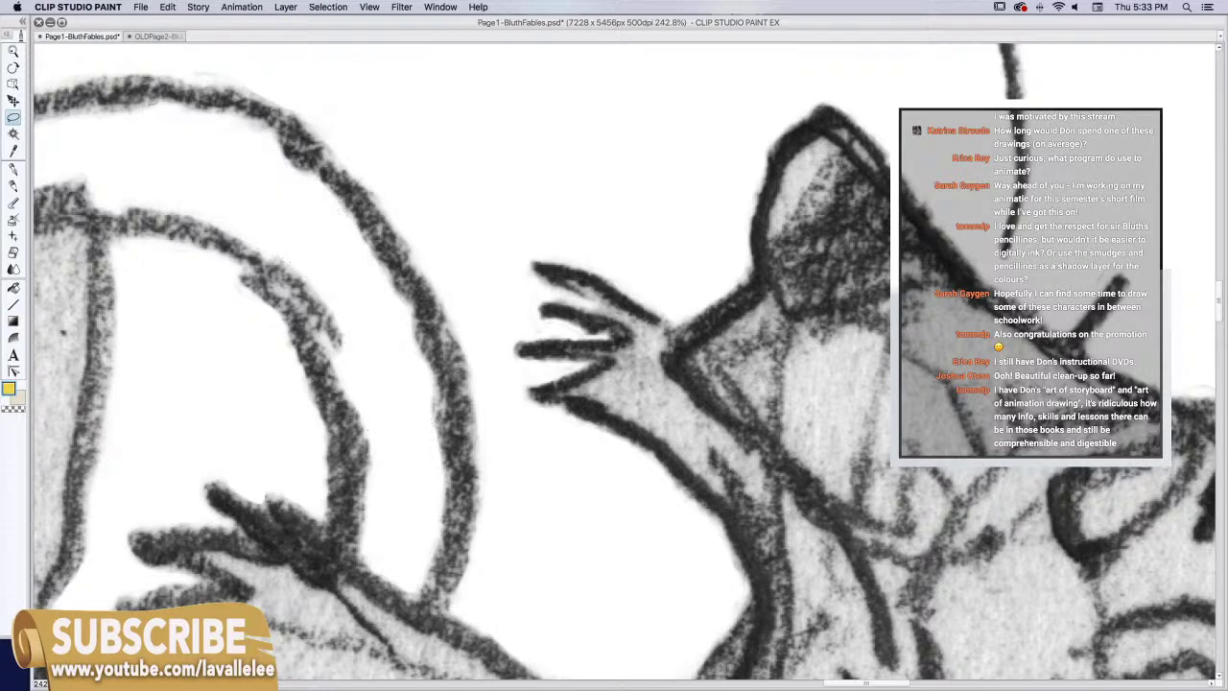
Examine the cleaned tail and foot against the rest of the lion and the neighboring colored characters
{"action": "left_click", "coordinate": [14, 251]}
{"action": "left_click", "coordinate": [13, 53]}
{"action": "left_click_drag", "start_coordinate": [701, 153], "coordinate": [691, 290]}
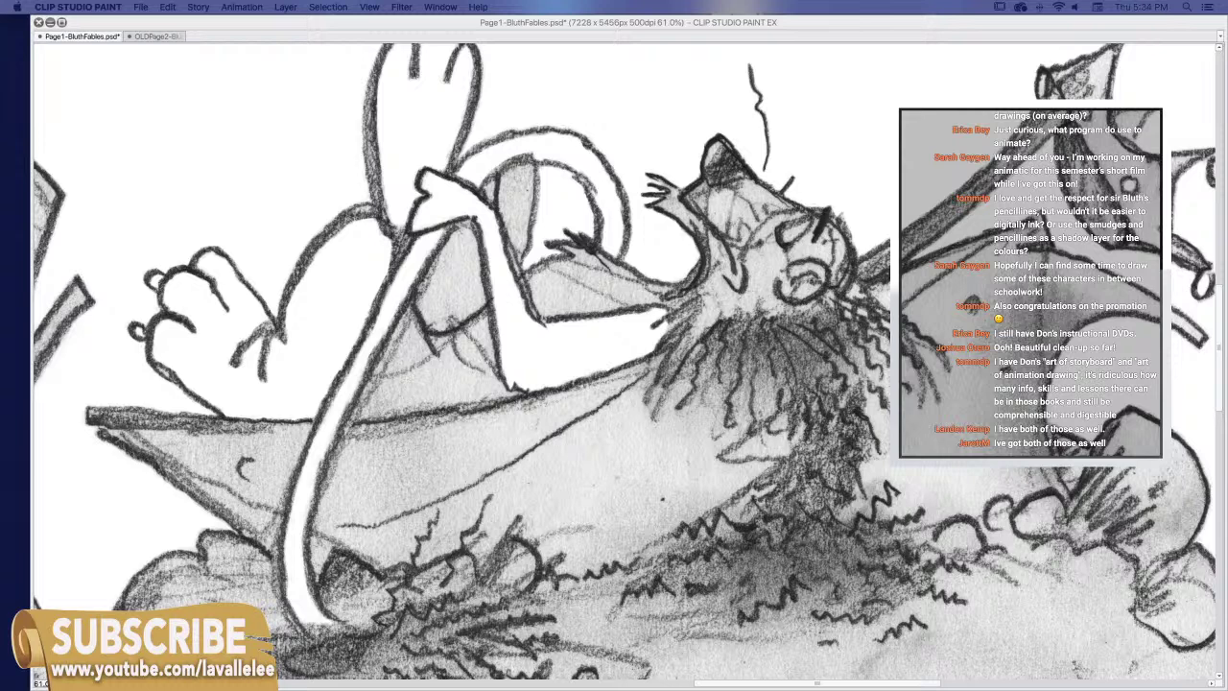
{"action": "left_click_drag", "start_coordinate": [846, 513], "coordinate": [852, 552]}
{"action": "key", "text": "super+z"}
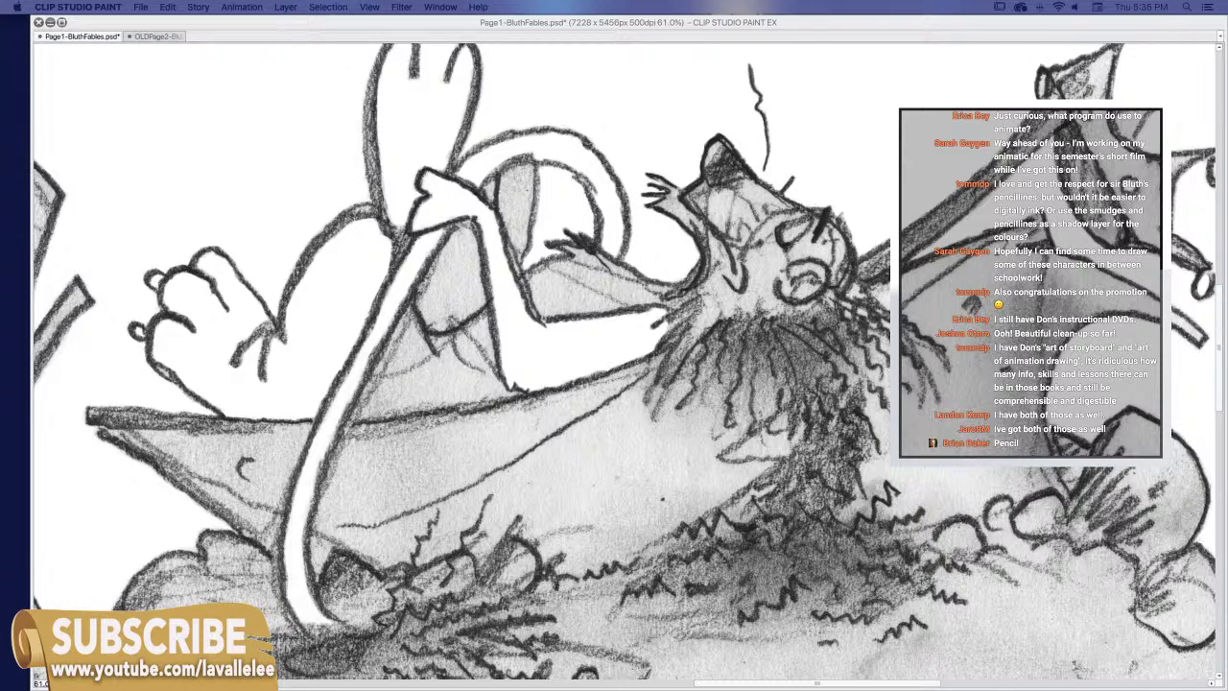
{"action": "key", "text": "Tab"}
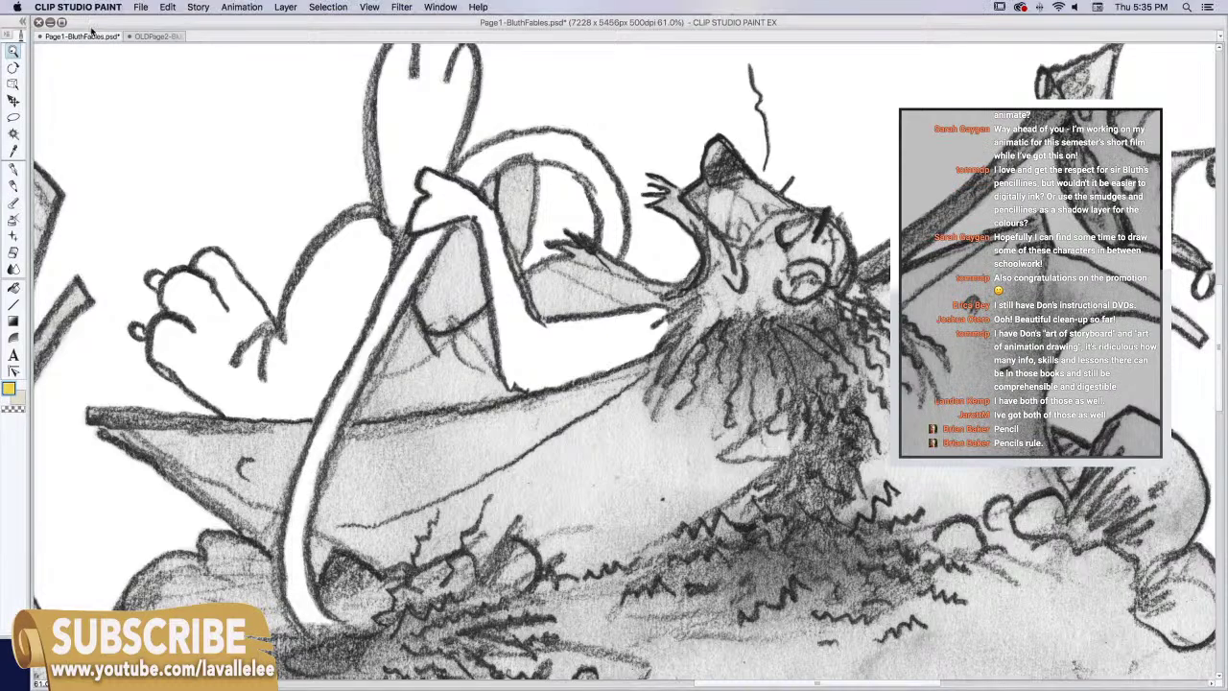
{"action": "key", "text": "ctrl+minus"}
{"action": "key", "text": "ctrl+minus"}
{"action": "key", "text": "ctrl+minus"}
{"action": "key", "text": "ctrl+minus"}
{"action": "key", "text": "ctrl+minus"}
{"action": "scroll", "coordinate": [658, 348], "scroll_direction": "up", "scroll_amount": 5}
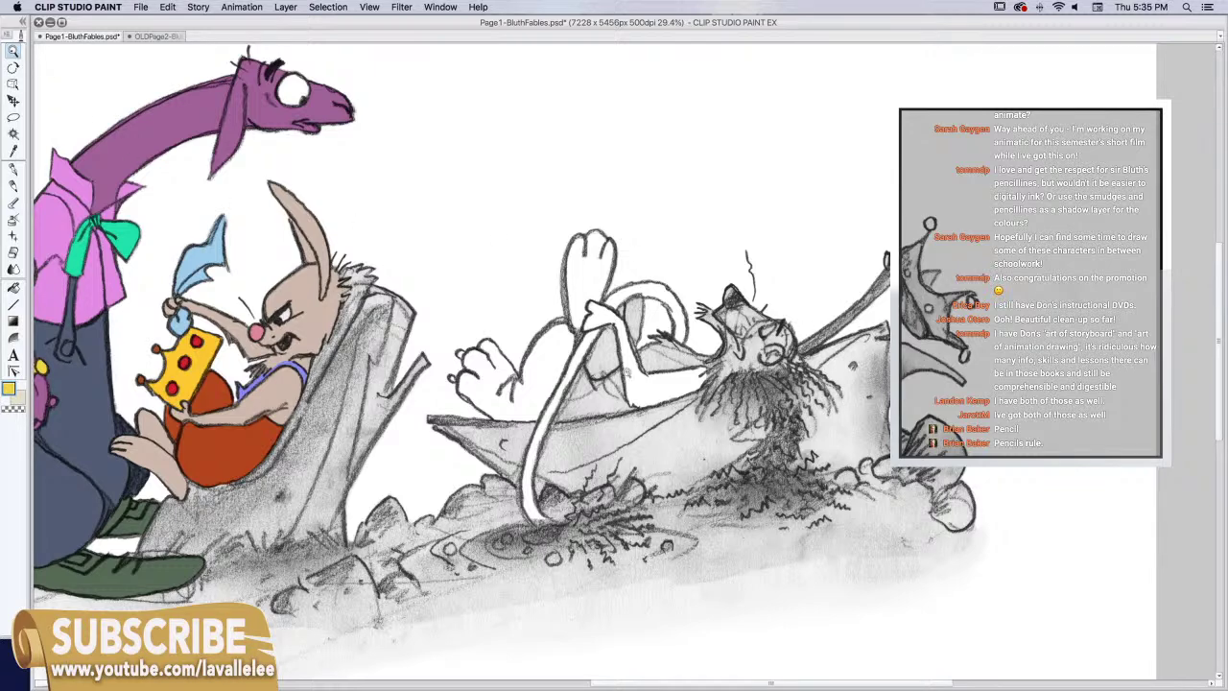
Erase a thin clean band along the inside edges of the gray patch between the hanging tail and the bent arm
{"action": "scroll", "coordinate": [633, 355], "scroll_direction": "up", "scroll_amount": 3}
{"action": "scroll", "coordinate": [646, 361], "scroll_direction": "up", "scroll_amount": 3}
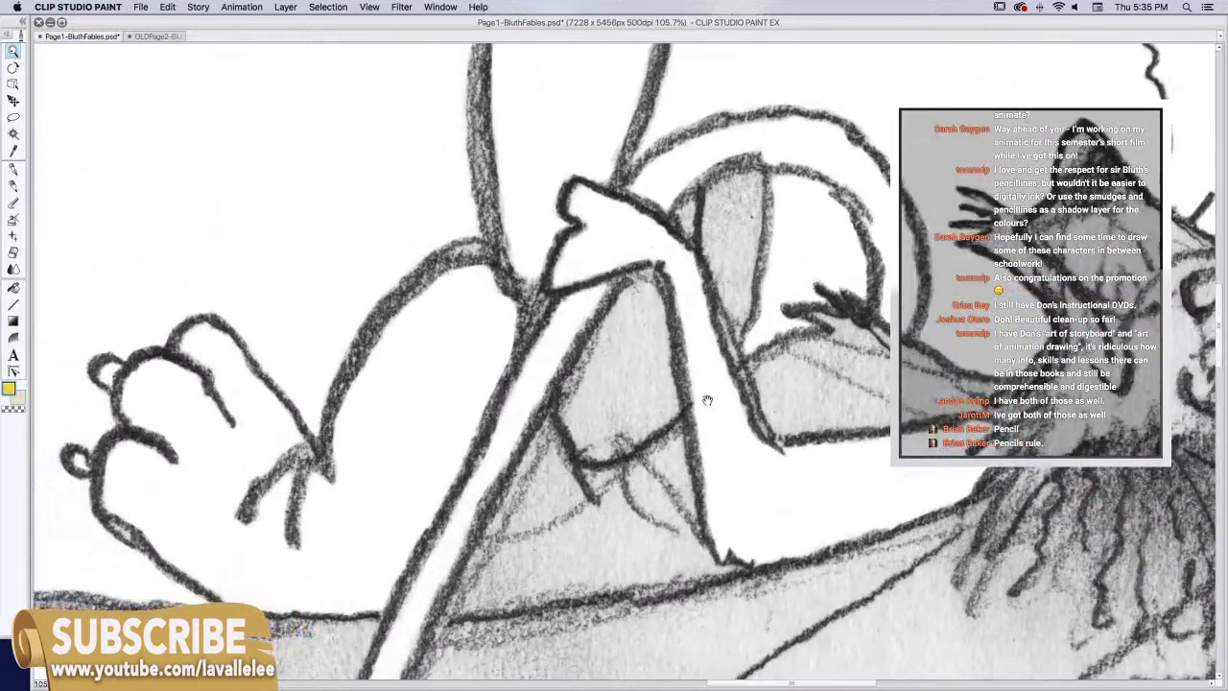
{"action": "left_click_drag", "start_coordinate": [707, 400], "coordinate": [483, 347]}
{"action": "scroll", "coordinate": [484, 347], "scroll_direction": "up", "scroll_amount": 3}
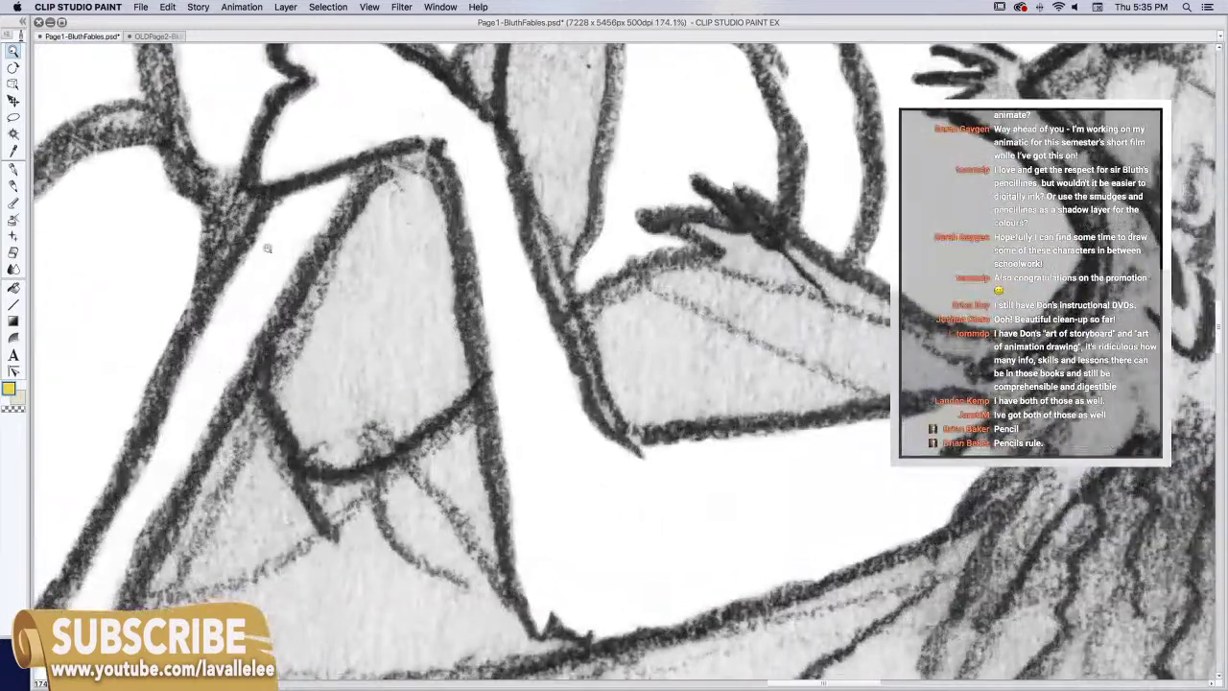
{"action": "mouse_move", "coordinate": [362, 181]}
{"action": "left_mouse_down"}
{"action": "mouse_move", "coordinate": [282, 353]}
{"action": "mouse_move", "coordinate": [280, 393]}
{"action": "mouse_move", "coordinate": [322, 449]}
{"action": "mouse_move", "coordinate": [305, 443]}
{"action": "mouse_move", "coordinate": [311, 457]}
{"action": "mouse_move", "coordinate": [386, 445]}
{"action": "mouse_move", "coordinate": [371, 455]}
{"action": "mouse_move", "coordinate": [463, 388]}
{"action": "mouse_move", "coordinate": [432, 195]}
{"action": "mouse_move", "coordinate": [413, 163]}
{"action": "mouse_move", "coordinate": [416, 177]}
{"action": "mouse_move", "coordinate": [383, 189]}
{"action": "left_mouse_up"}
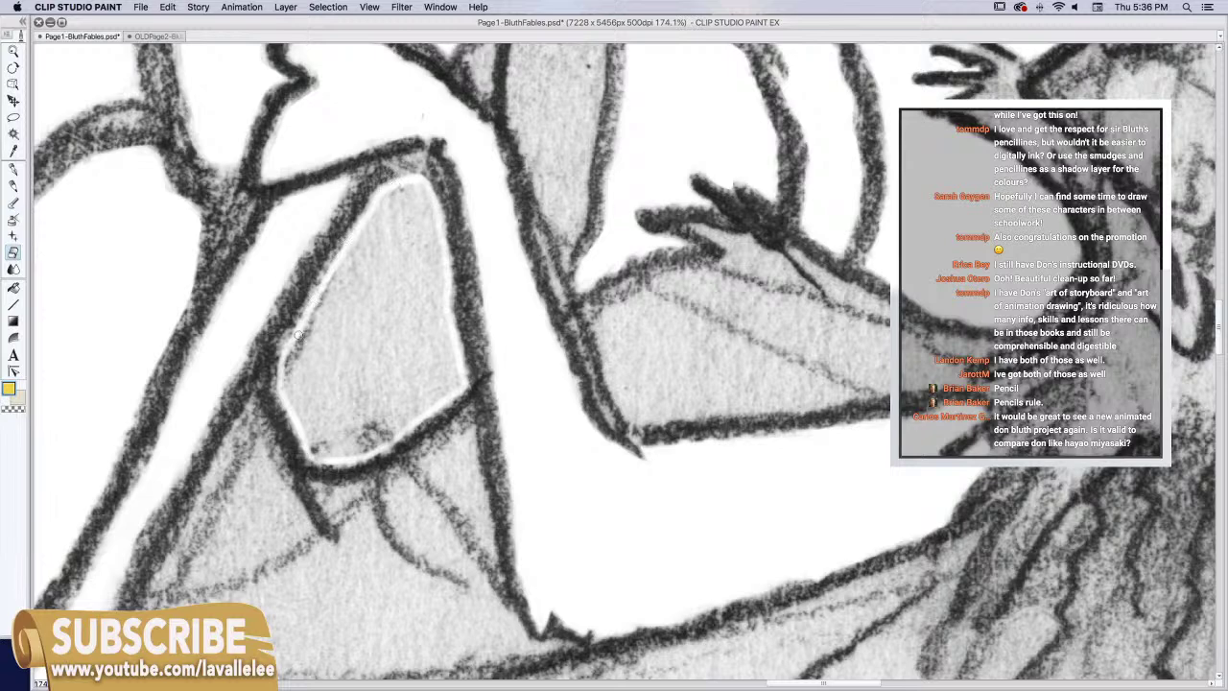
Lasso the gray patch between the hanging tail and bent arm, extend the selection at its edge, delete it, and deselect
{"action": "left_click", "coordinate": [13, 117]}
{"action": "mouse_move", "coordinate": [330, 270]}
{"action": "left_mouse_down"}
{"action": "mouse_move", "coordinate": [283, 381]}
{"action": "mouse_move", "coordinate": [313, 448]}
{"action": "mouse_move", "coordinate": [374, 452]}
{"action": "mouse_move", "coordinate": [460, 391]}
{"action": "mouse_move", "coordinate": [465, 344]}
{"action": "mouse_move", "coordinate": [421, 176]}
{"action": "mouse_move", "coordinate": [382, 191]}
{"action": "mouse_move", "coordinate": [339, 251]}
{"action": "left_mouse_up"}
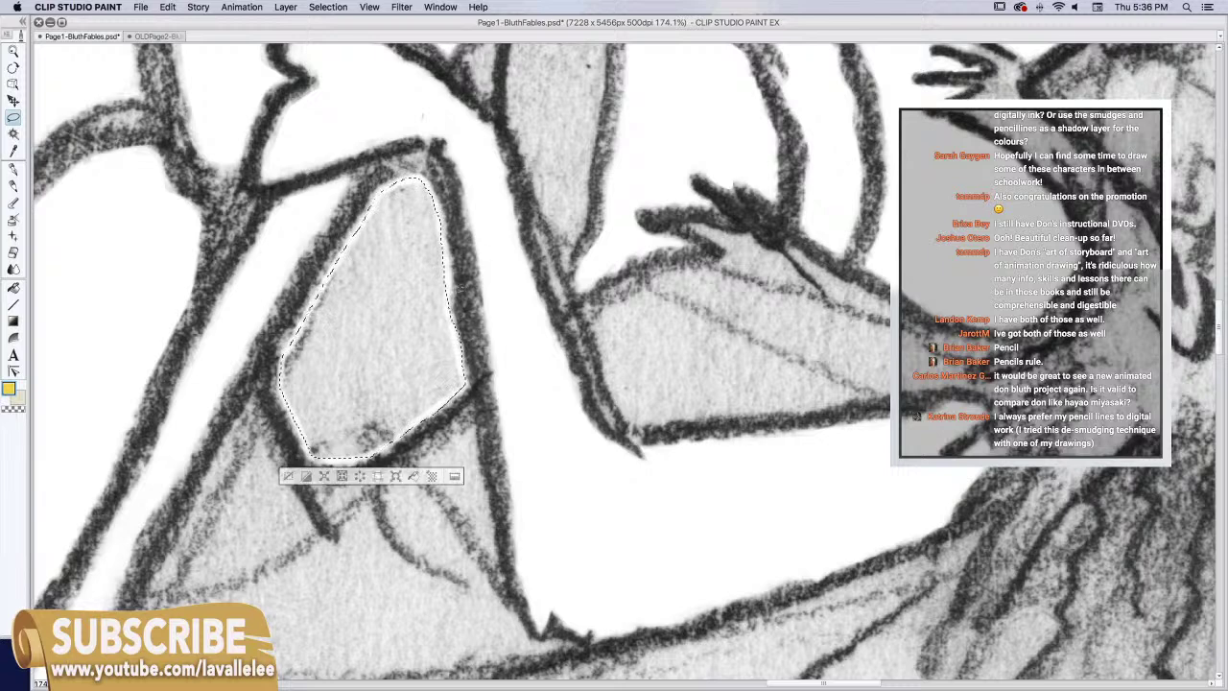
{"action": "left_click_drag", "start_coordinate": [451, 288], "coordinate": [463, 288]}
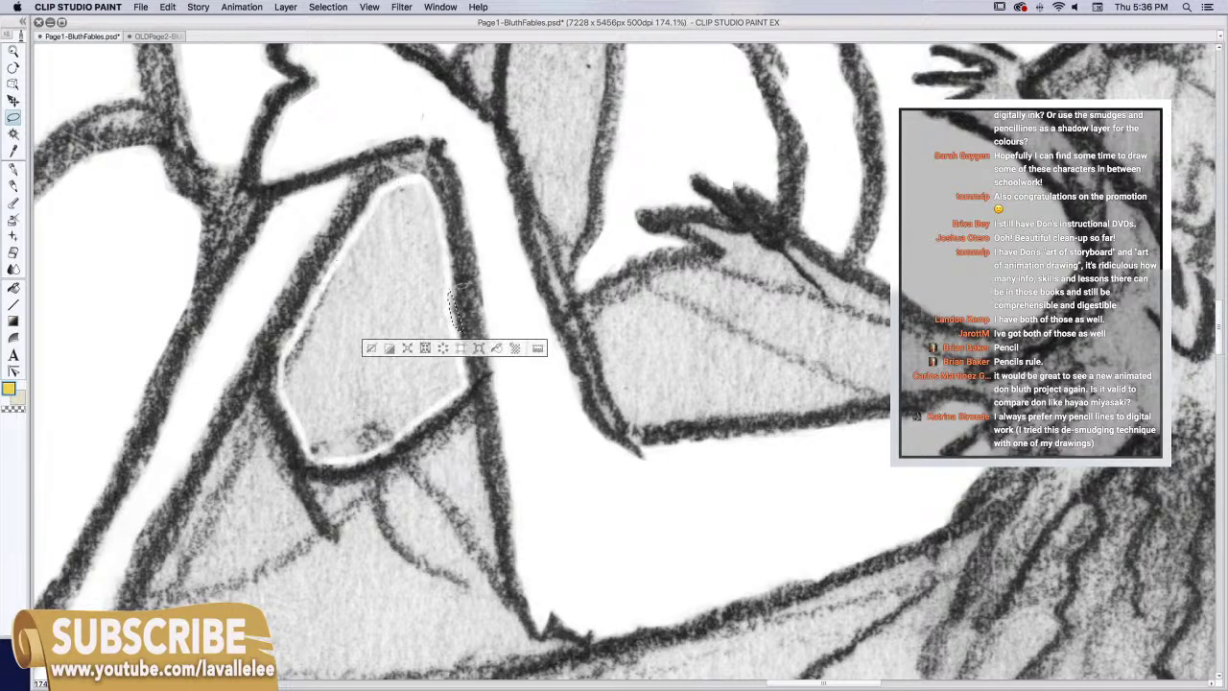
{"action": "key", "text": "super+z"}
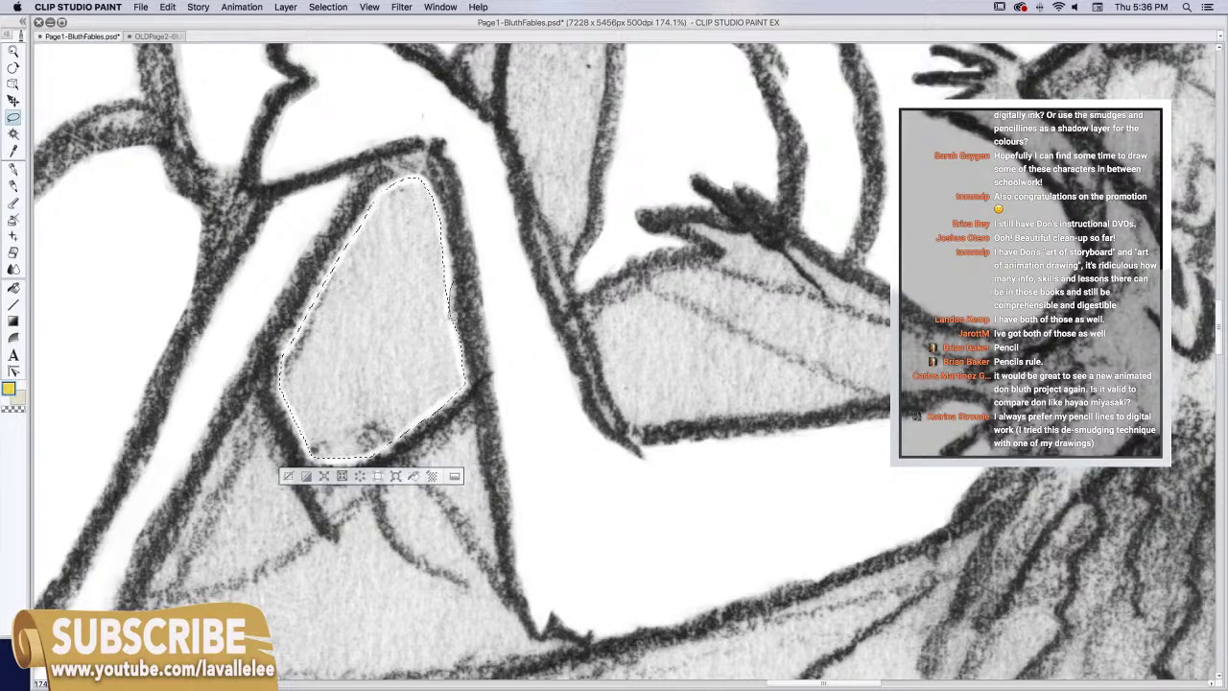
{"action": "mouse_move", "coordinate": [461, 333]}
{"action": "left_mouse_down"}
{"action": "mouse_move", "coordinate": [453, 291]}
{"action": "mouse_move", "coordinate": [464, 353]}
{"action": "left_mouse_up"}
{"action": "key", "text": "Delete"}
{"action": "key", "text": "super+d"}
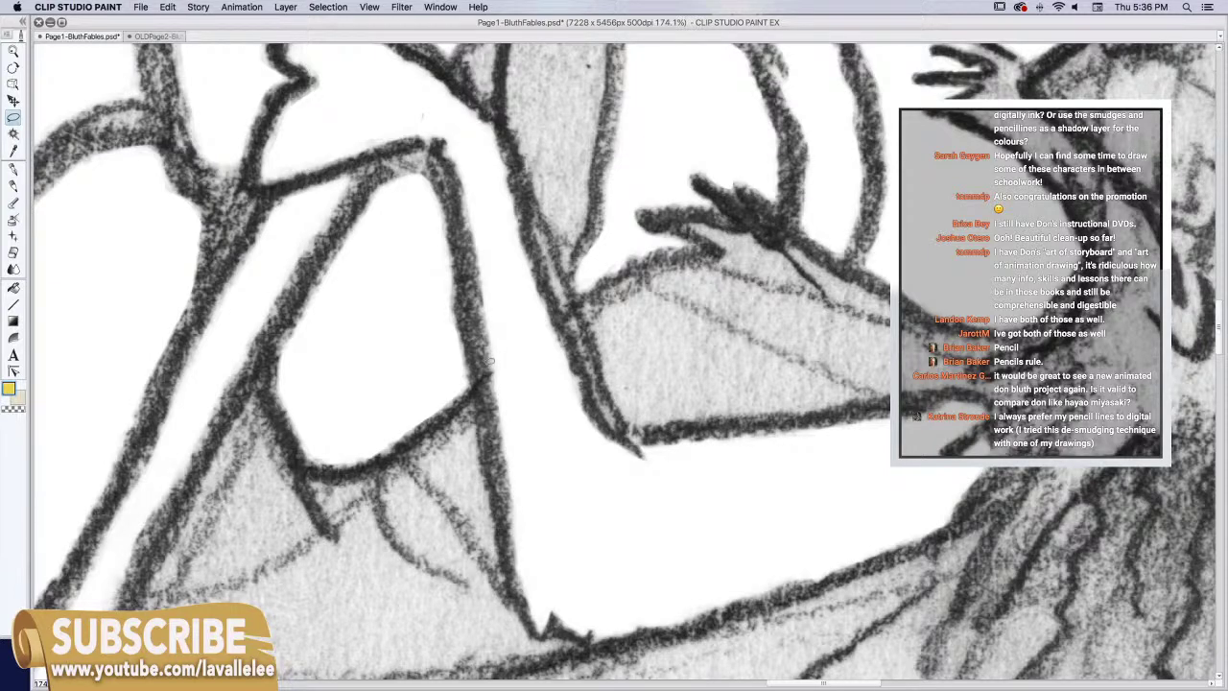
Examine the lion's head, mane, crown and surrounding ground for gray areas still needing cleanup
{"action": "left_click", "coordinate": [14, 52]}
{"action": "left_click_drag", "start_coordinate": [746, 342], "coordinate": [696, 368]}
{"action": "left_click_drag", "start_coordinate": [819, 434], "coordinate": [562, 475]}
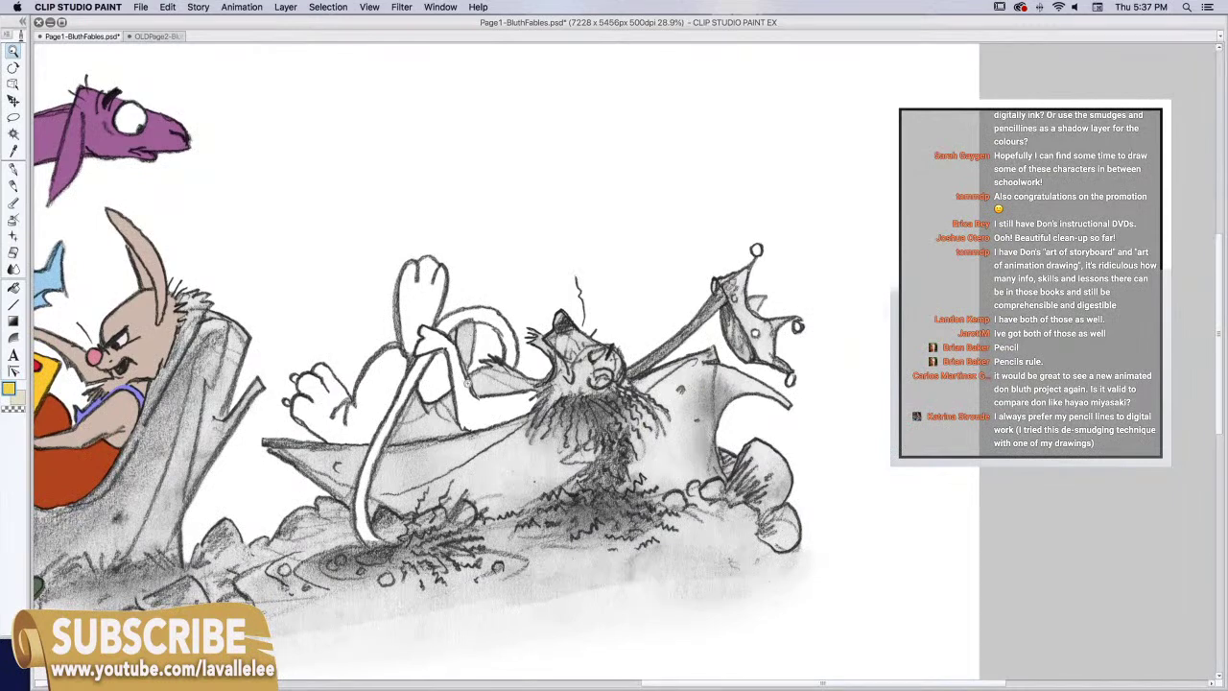
{"action": "left_click", "coordinate": [418, 410]}
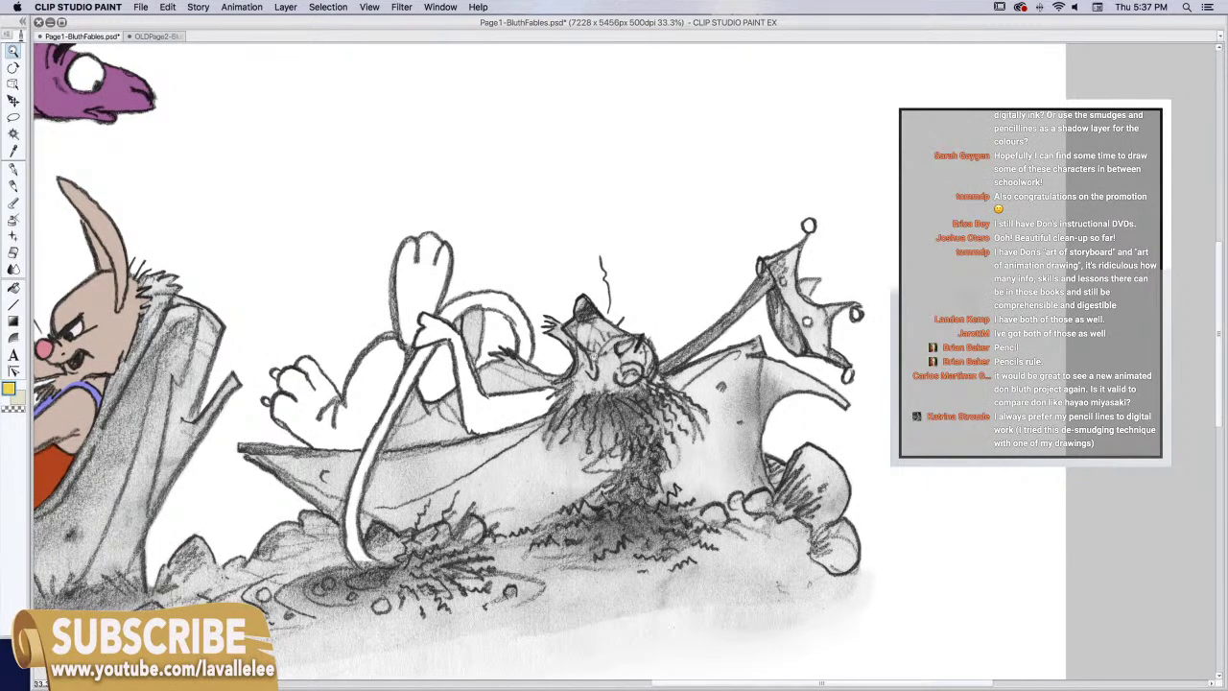
{"action": "left_click_drag", "start_coordinate": [595, 406], "coordinate": [583, 424]}
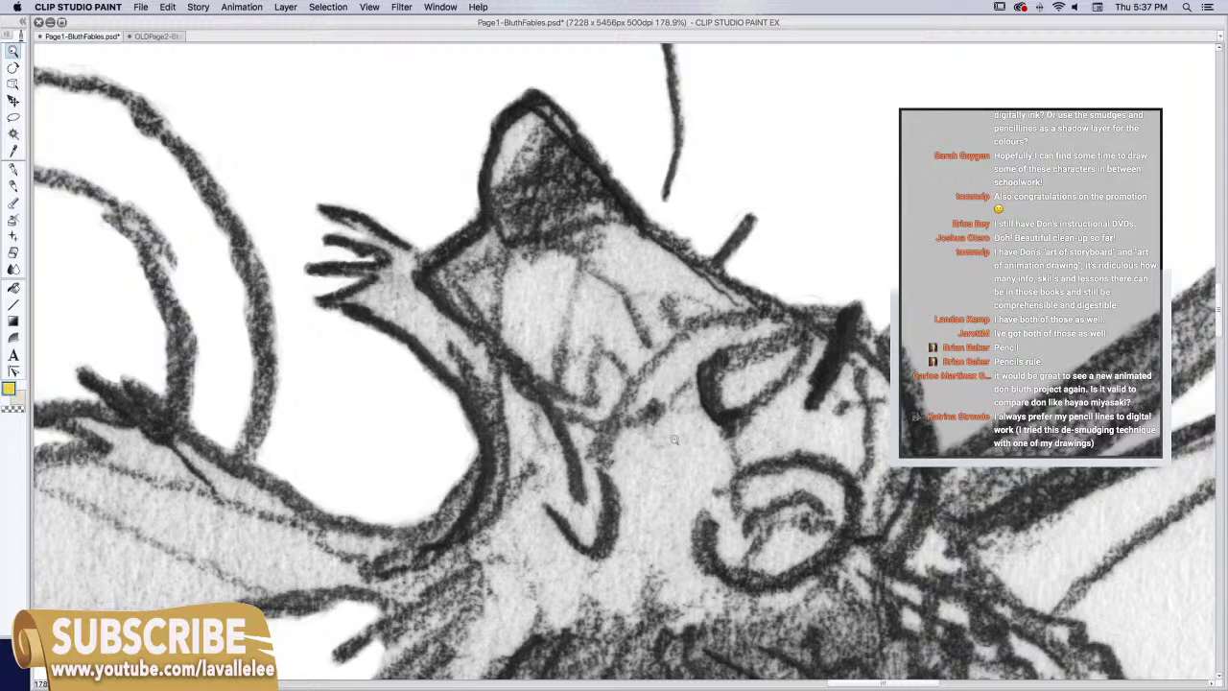
{"action": "scroll", "coordinate": [686, 423], "scroll_direction": "down", "scroll_amount": 1}
{"action": "scroll", "coordinate": [686, 423], "scroll_direction": "down", "scroll_amount": 3}
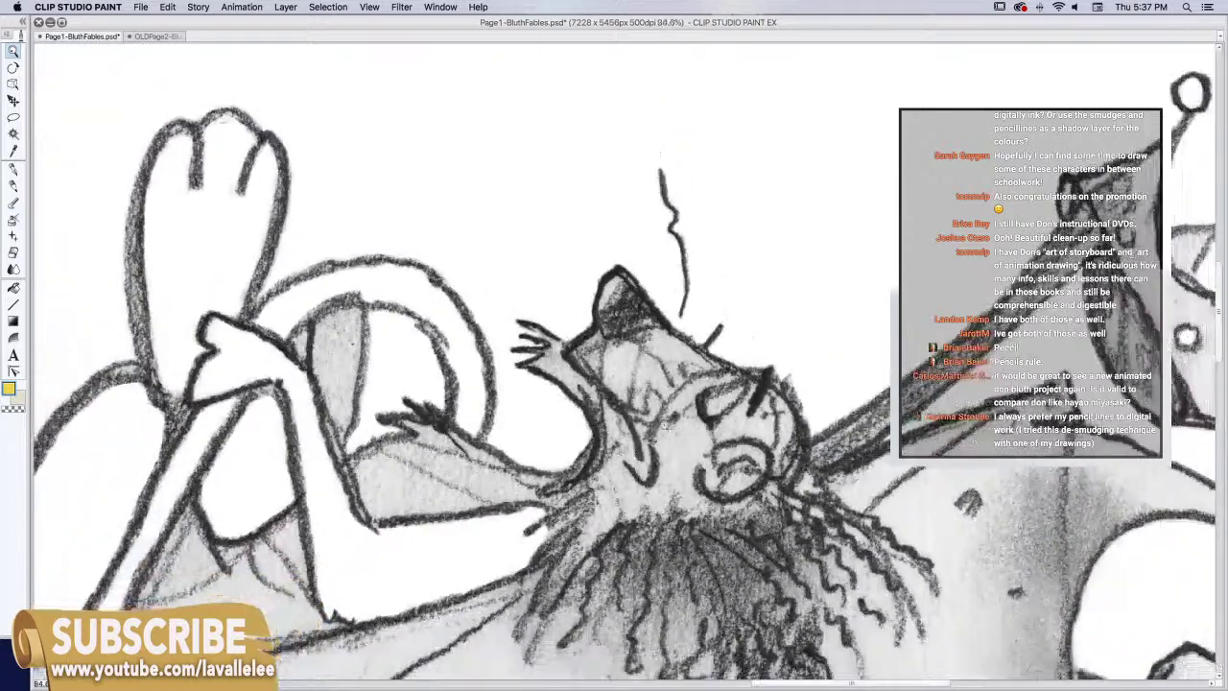
{"action": "scroll", "coordinate": [683, 427], "scroll_direction": "up", "scroll_amount": 2}
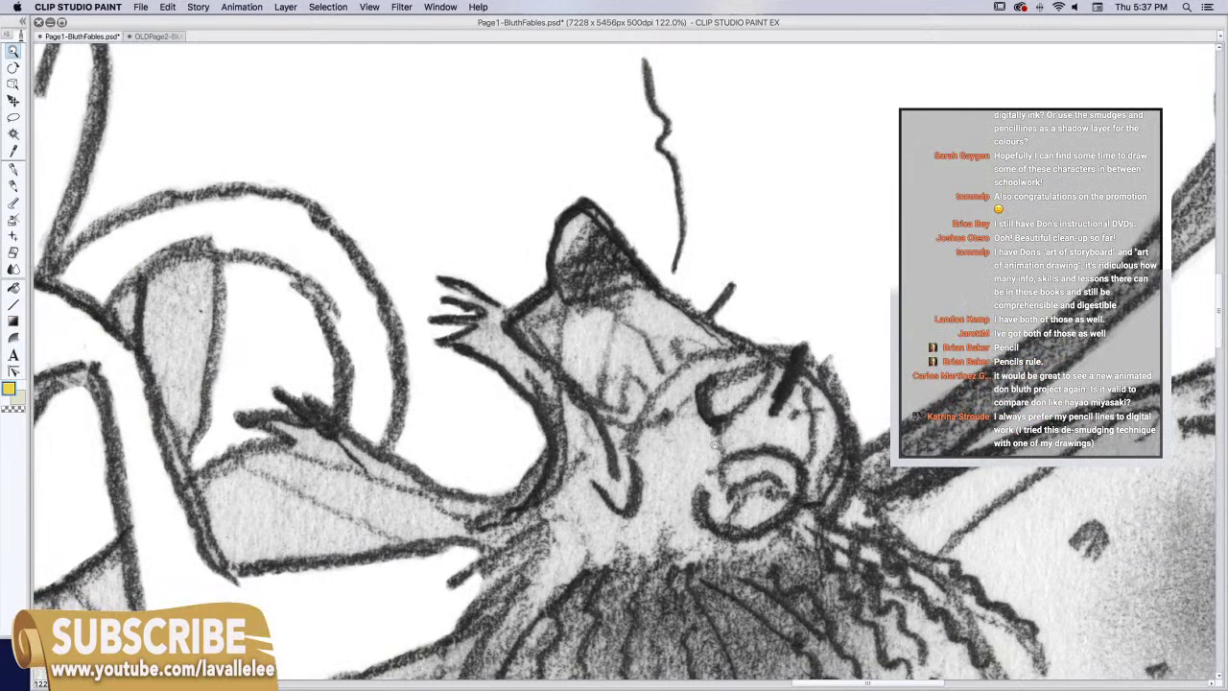
{"action": "scroll", "coordinate": [707, 438], "scroll_direction": "down", "scroll_amount": 5}
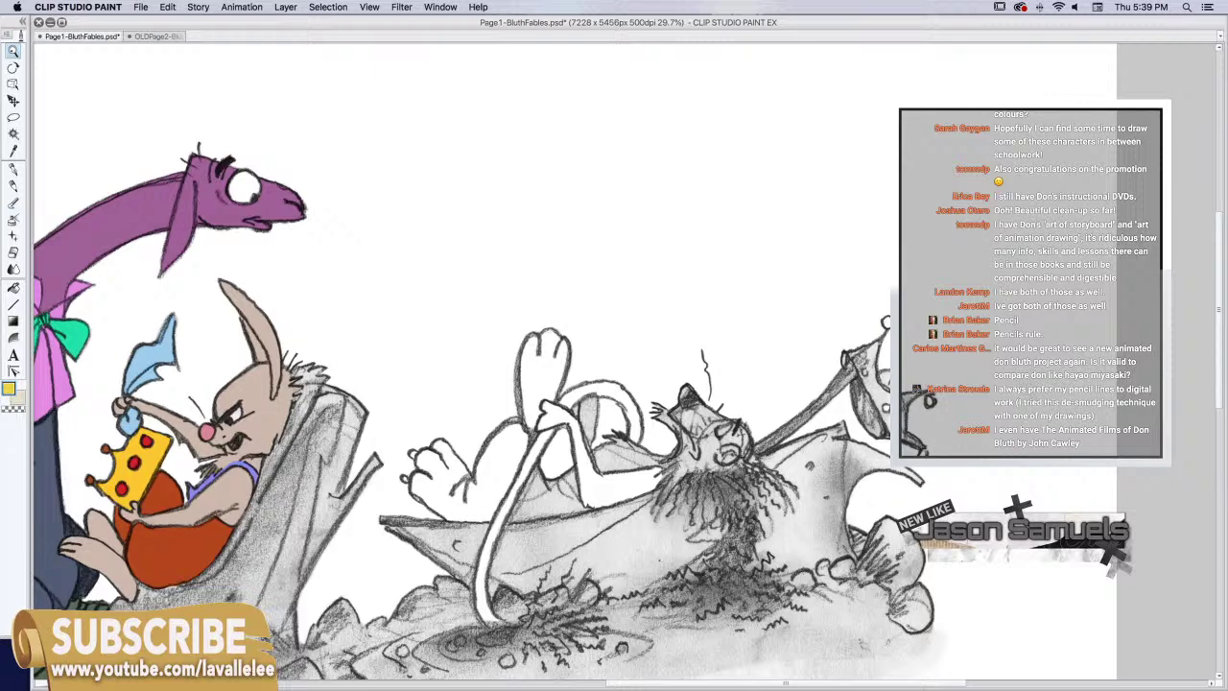
{"action": "left_click_drag", "start_coordinate": [592, 472], "coordinate": [352, 353]}
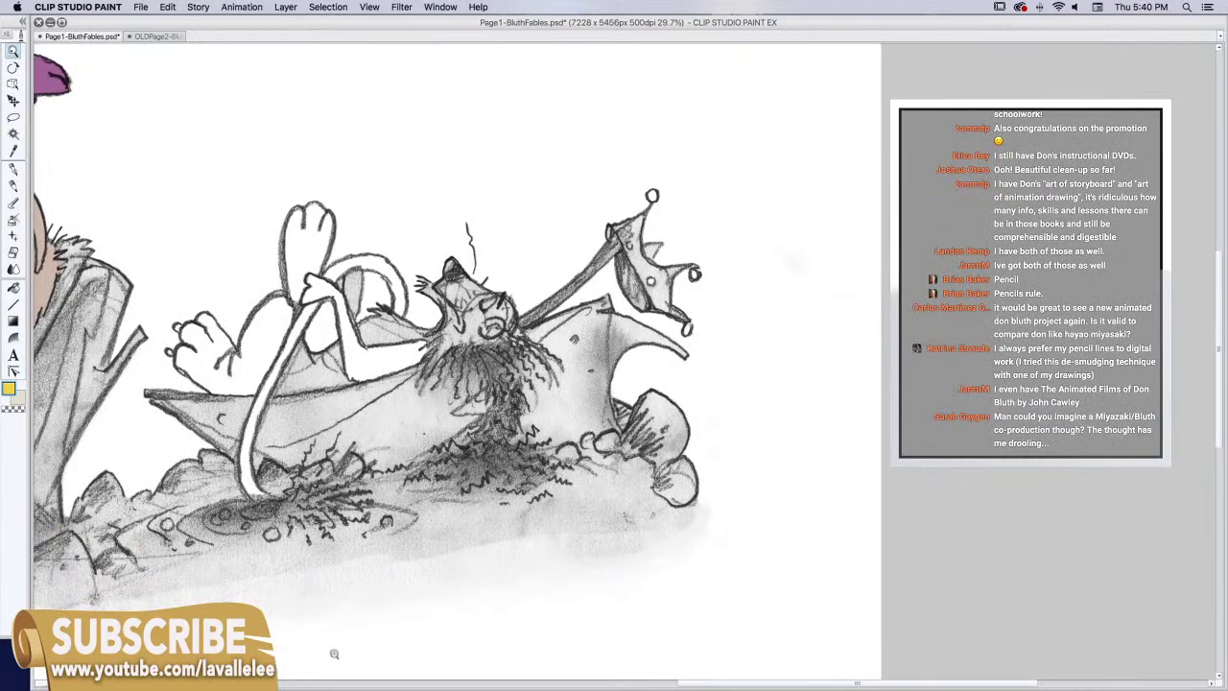
{"action": "scroll", "coordinate": [373, 290], "scroll_direction": "up", "scroll_amount": 5}
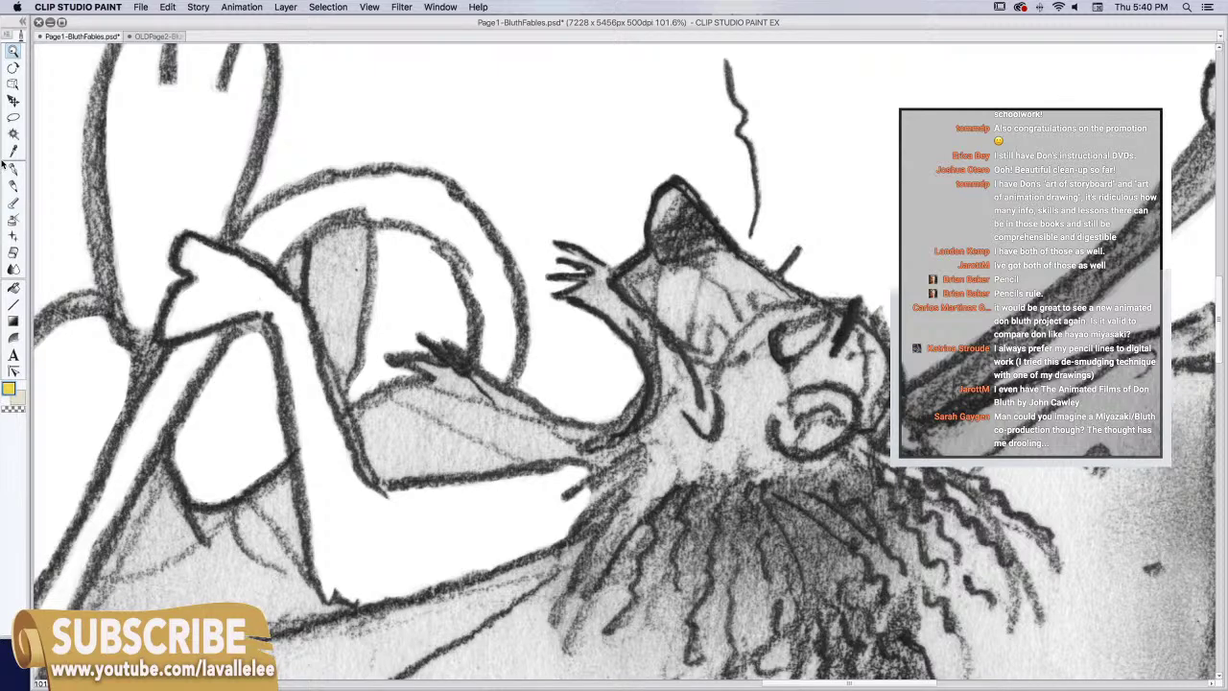
Erase a clean band inside the outline of the tall gray panel within the tail loop, and clear the small wedge beside it
{"action": "left_click", "coordinate": [14, 53]}
{"action": "left_click_drag", "start_coordinate": [346, 309], "coordinate": [380, 322]}
{"action": "scroll", "coordinate": [379, 323], "scroll_direction": "down", "scroll_amount": 3}
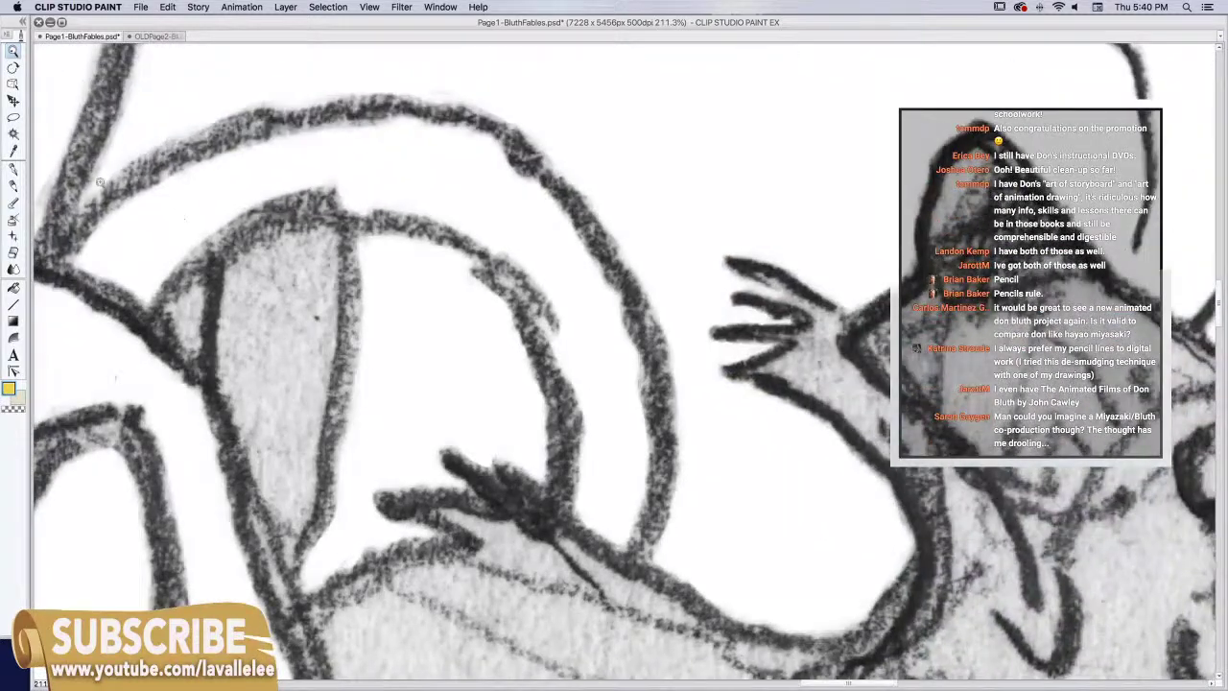
{"action": "left_click", "coordinate": [13, 252]}
{"action": "mouse_move", "coordinate": [328, 234]}
{"action": "left_mouse_down"}
{"action": "mouse_move", "coordinate": [329, 334]}
{"action": "mouse_move", "coordinate": [307, 501]}
{"action": "mouse_move", "coordinate": [288, 541]}
{"action": "mouse_move", "coordinate": [227, 387]}
{"action": "mouse_move", "coordinate": [224, 317]}
{"action": "mouse_move", "coordinate": [244, 266]}
{"action": "mouse_move", "coordinate": [326, 241]}
{"action": "left_mouse_up"}
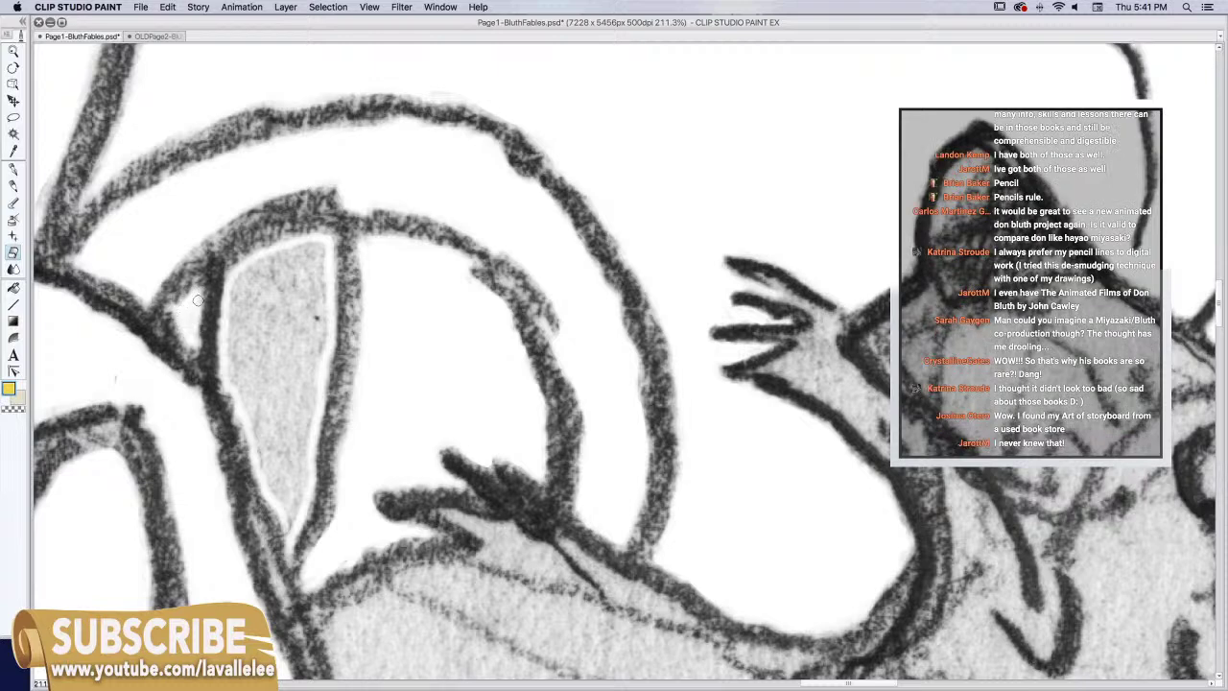
Lasso the gray left in the tall panel inside the tail loop, delete it, and clear the selection
{"action": "key", "text": "m"}
{"action": "mouse_move", "coordinate": [334, 328]}
{"action": "left_mouse_down"}
{"action": "mouse_move", "coordinate": [297, 528]}
{"action": "mouse_move", "coordinate": [228, 381]}
{"action": "mouse_move", "coordinate": [226, 331]}
{"action": "mouse_move", "coordinate": [233, 278]}
{"action": "mouse_move", "coordinate": [271, 247]}
{"action": "mouse_move", "coordinate": [329, 240]}
{"action": "left_mouse_up"}
{"action": "key", "text": "Delete"}
{"action": "key", "text": "super+d"}
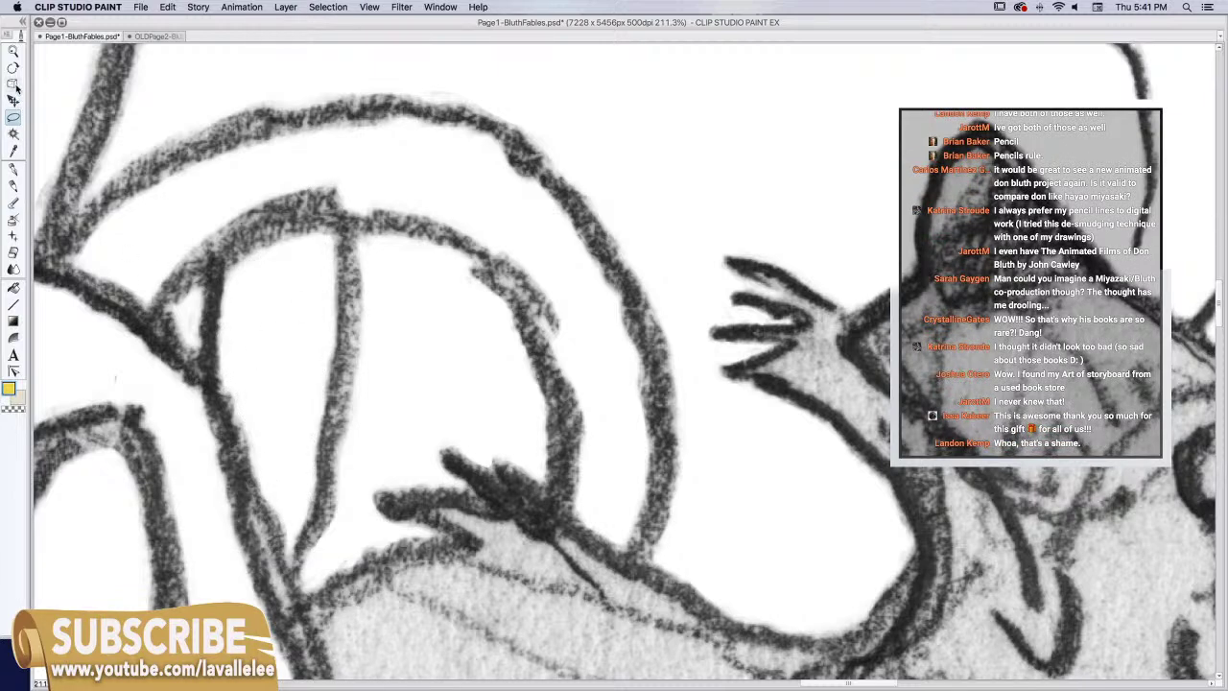
Erase the stray gray smudges along the outer edges of the raised foot and the tail loop
{"action": "left_click", "coordinate": [14, 252]}
{"action": "left_click_drag", "start_coordinate": [205, 206], "coordinate": [285, 252]}
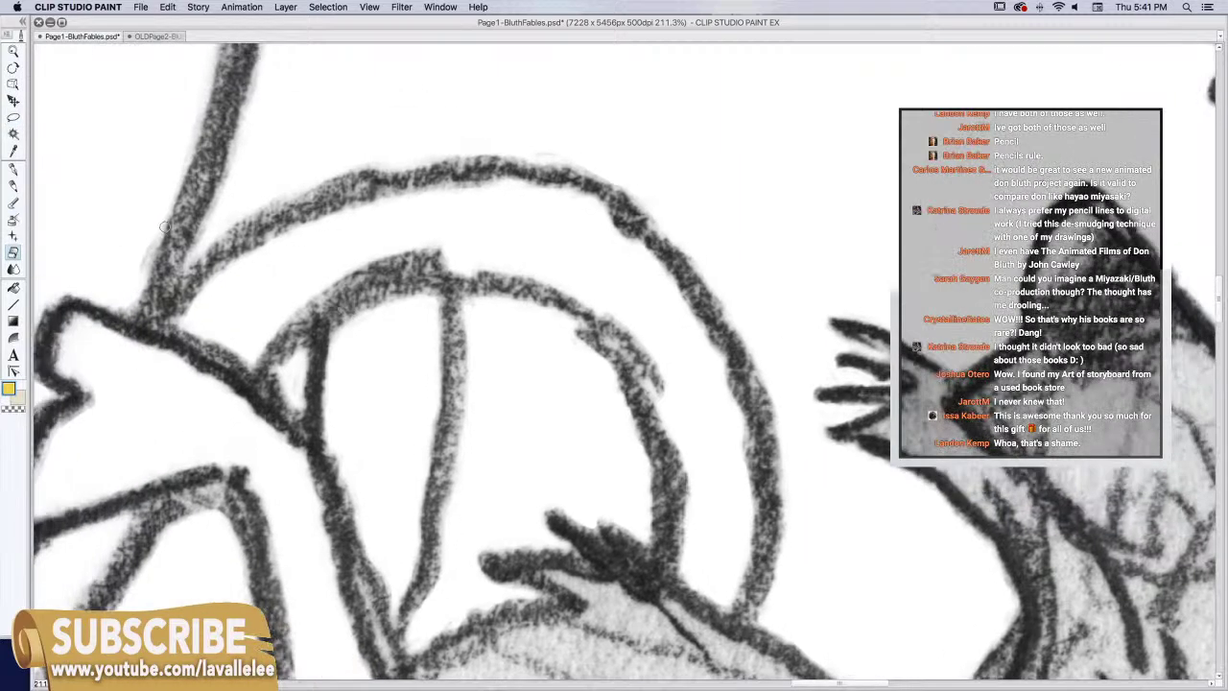
{"action": "left_click_drag", "start_coordinate": [135, 284], "coordinate": [151, 246]}
{"action": "scroll", "coordinate": [230, 220], "scroll_direction": "up", "scroll_amount": 3}
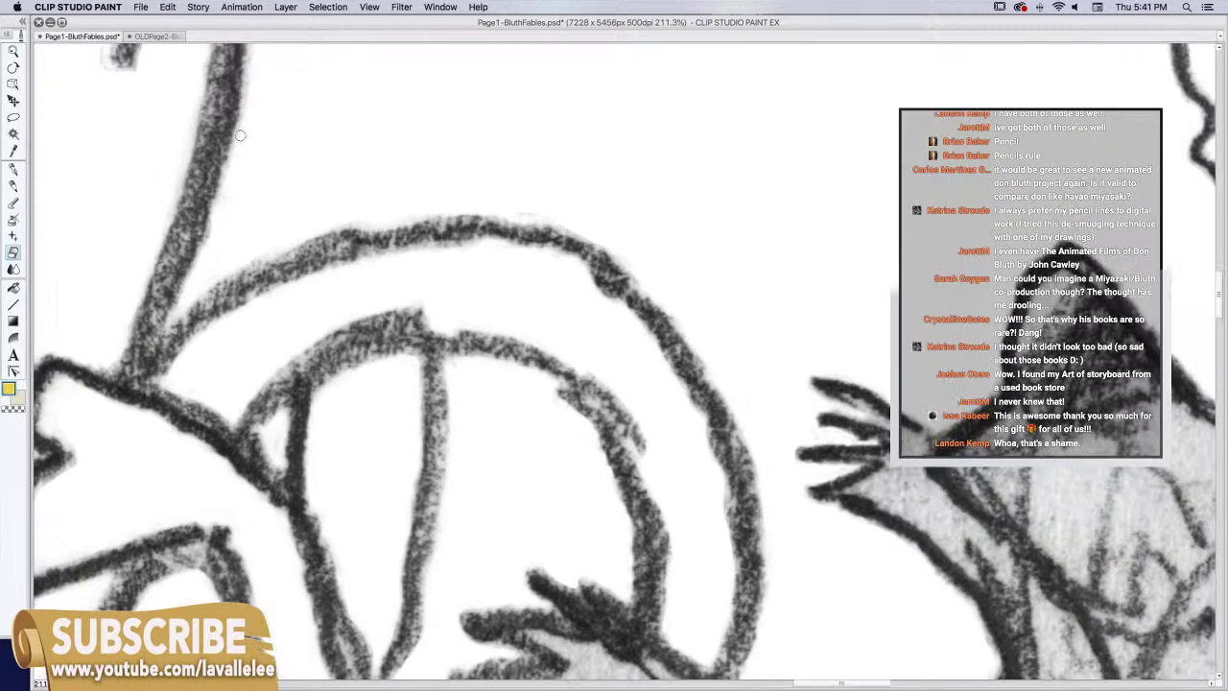
{"action": "scroll", "coordinate": [254, 177], "scroll_direction": "up", "scroll_amount": 5}
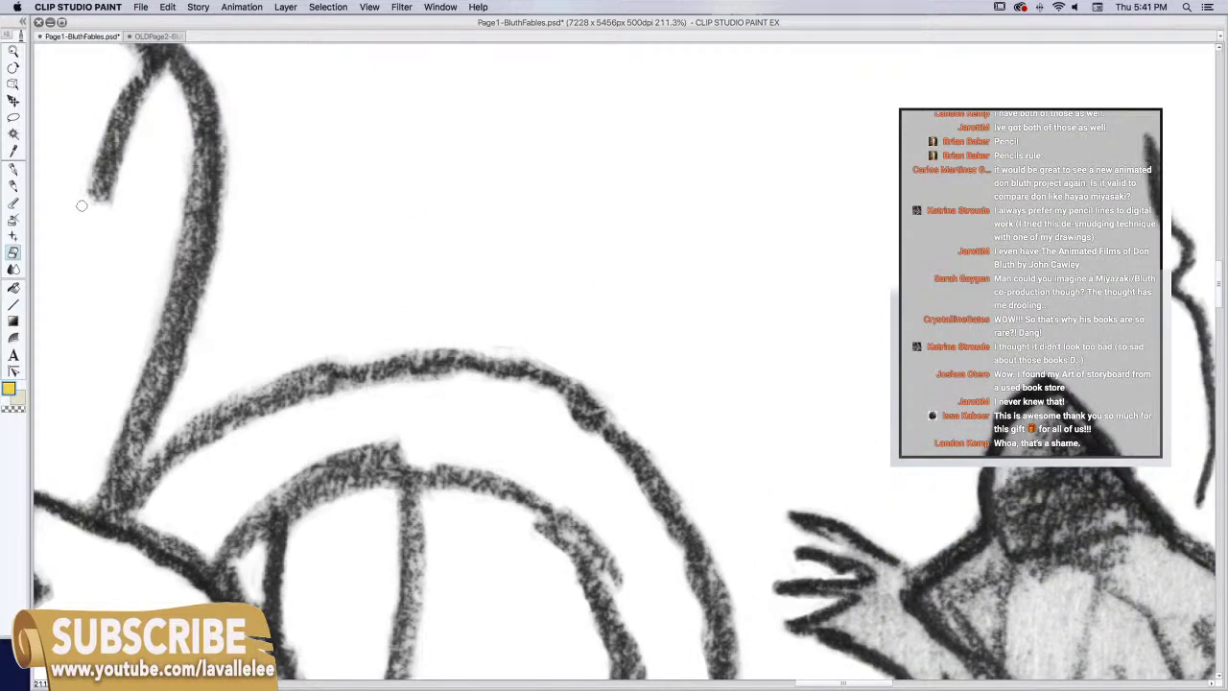
{"action": "scroll", "coordinate": [494, 461], "scroll_direction": "down", "scroll_amount": 10}
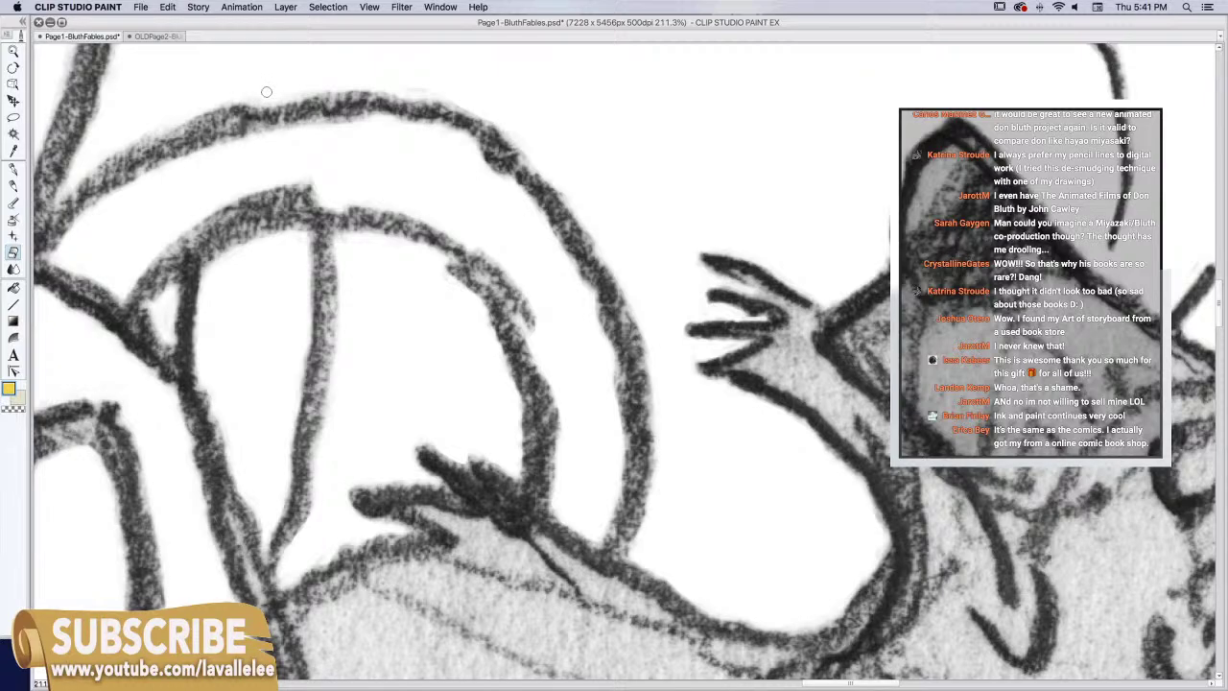
{"action": "scroll", "coordinate": [267, 91], "scroll_direction": "down", "scroll_amount": 6}
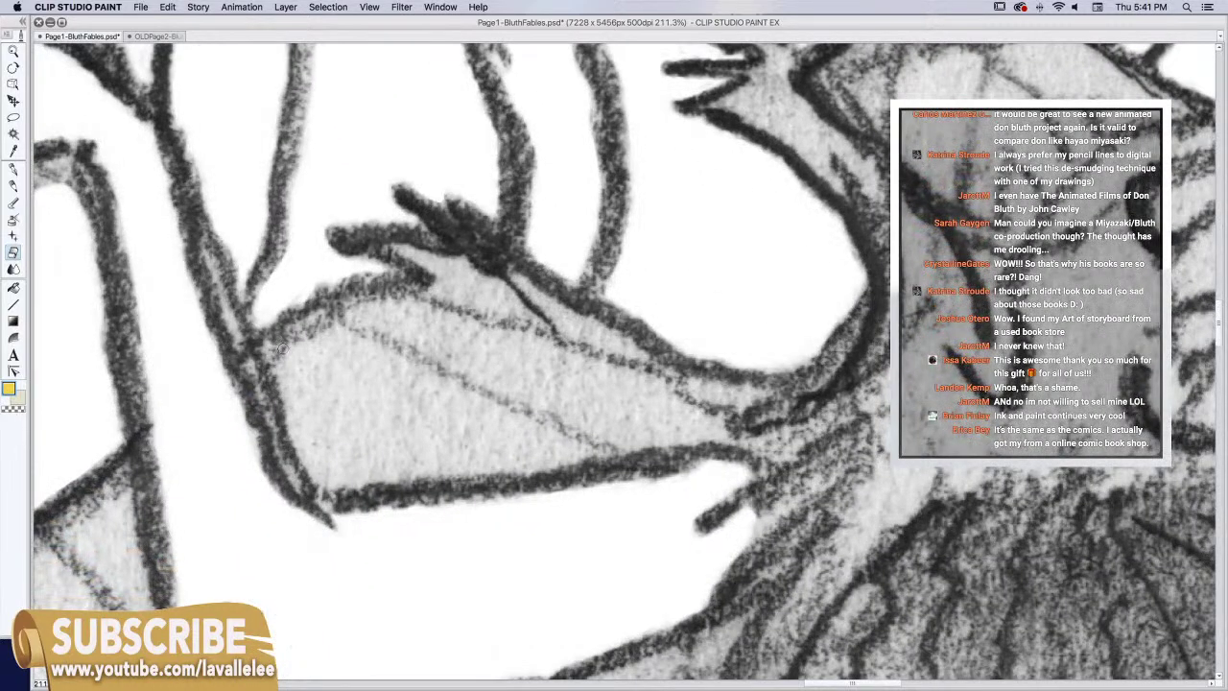
Erase a clean band inside the outline of the gray torso area just above the log, beside the tail
{"action": "scroll", "coordinate": [305, 463], "scroll_direction": "down", "scroll_amount": 4}
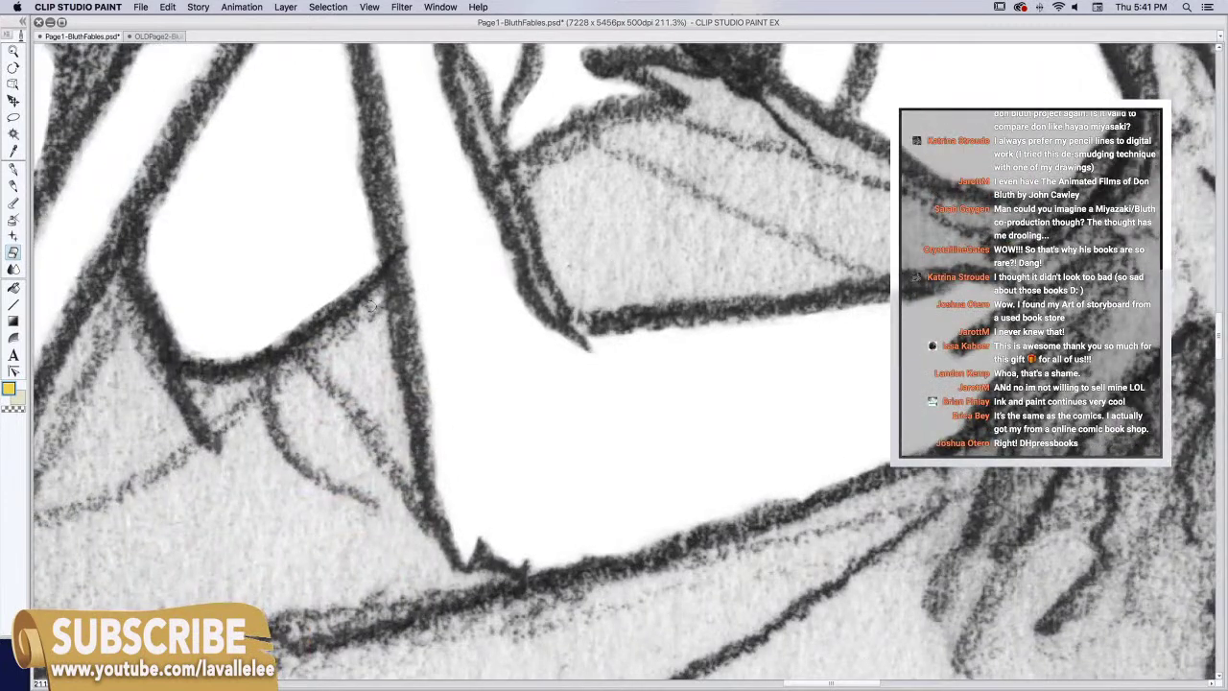
{"action": "mouse_move", "coordinate": [342, 331]}
{"action": "left_mouse_down"}
{"action": "mouse_move", "coordinate": [281, 374]}
{"action": "mouse_move", "coordinate": [197, 386]}
{"action": "mouse_move", "coordinate": [227, 444]}
{"action": "mouse_move", "coordinate": [204, 462]}
{"action": "mouse_move", "coordinate": [174, 416]}
{"action": "mouse_move", "coordinate": [182, 441]}
{"action": "mouse_move", "coordinate": [112, 279]}
{"action": "left_mouse_up"}
{"action": "scroll", "coordinate": [418, 411], "scroll_direction": "down", "scroll_amount": 3}
{"action": "scroll", "coordinate": [417, 410], "scroll_direction": "left", "scroll_amount": 3}
{"action": "left_click_drag", "start_coordinate": [254, 183], "coordinate": [96, 485]}
{"action": "scroll", "coordinate": [244, 305], "scroll_direction": "down", "scroll_amount": 3}
{"action": "scroll", "coordinate": [245, 305], "scroll_direction": "left", "scroll_amount": 3}
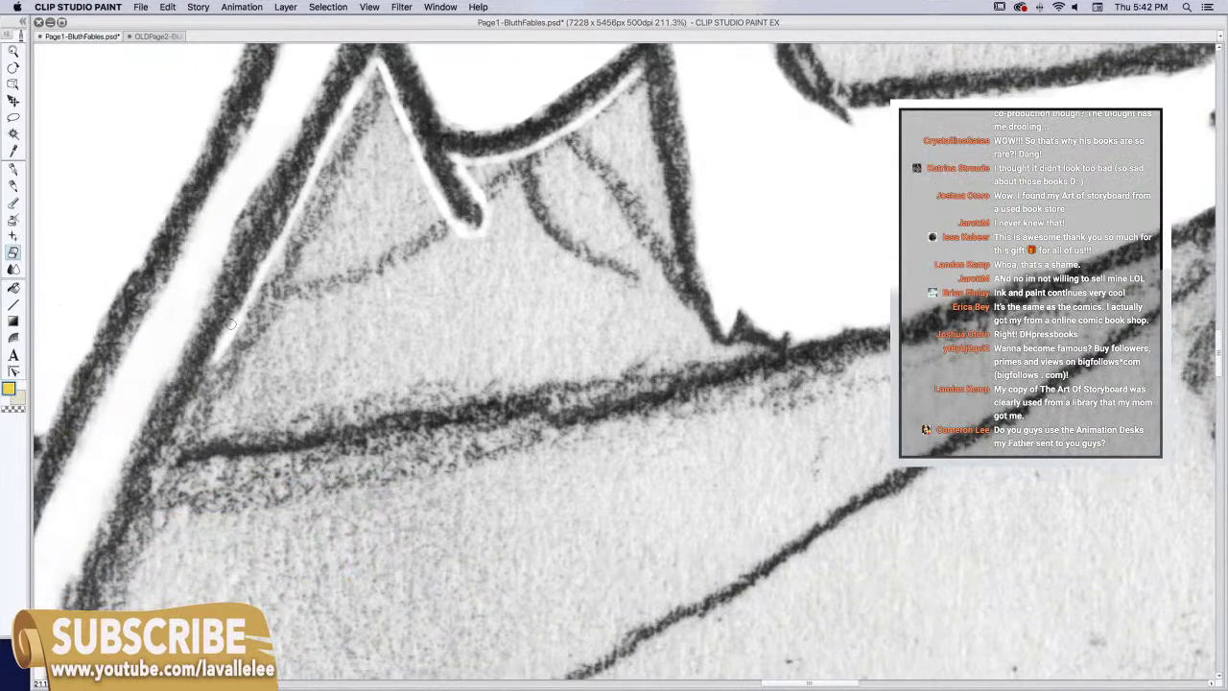
{"action": "mouse_move", "coordinate": [221, 352]}
{"action": "left_mouse_down"}
{"action": "mouse_move", "coordinate": [188, 434]}
{"action": "mouse_move", "coordinate": [747, 348]}
{"action": "mouse_move", "coordinate": [704, 332]}
{"action": "mouse_move", "coordinate": [715, 353]}
{"action": "mouse_move", "coordinate": [672, 275]}
{"action": "mouse_move", "coordinate": [639, 75]}
{"action": "left_mouse_up"}
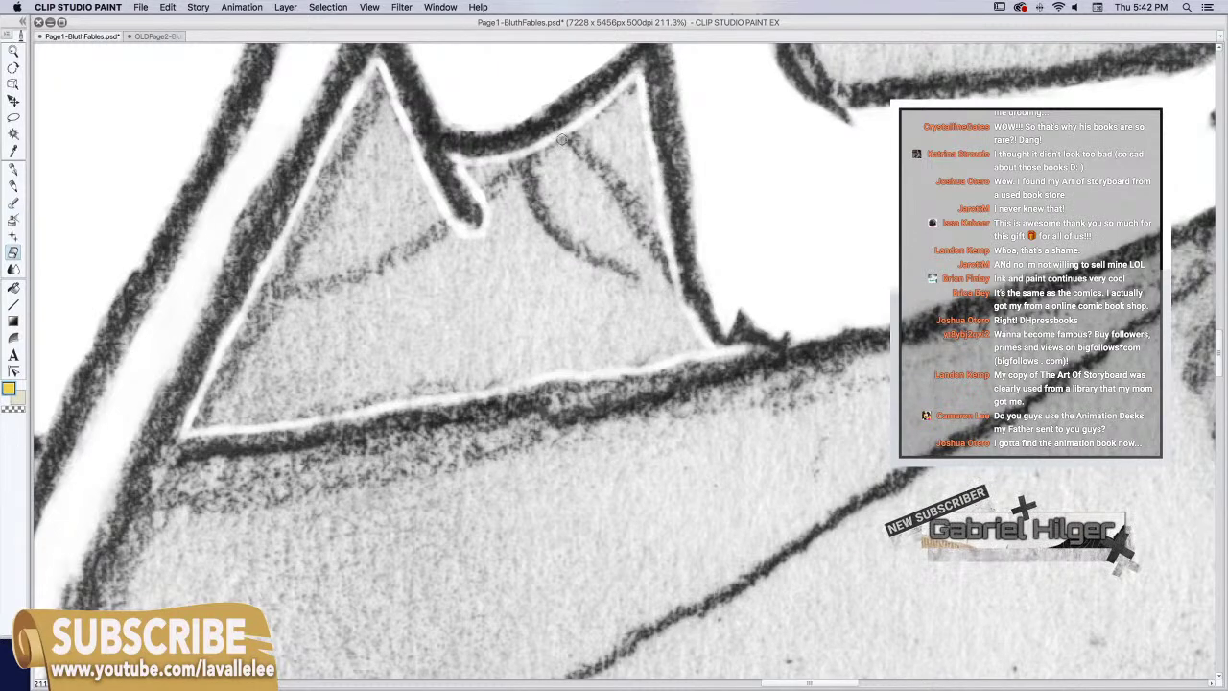
Lasso the gray strip along the tail side of the torso area, delete it, and clear the selection
{"action": "left_click", "coordinate": [13, 119]}
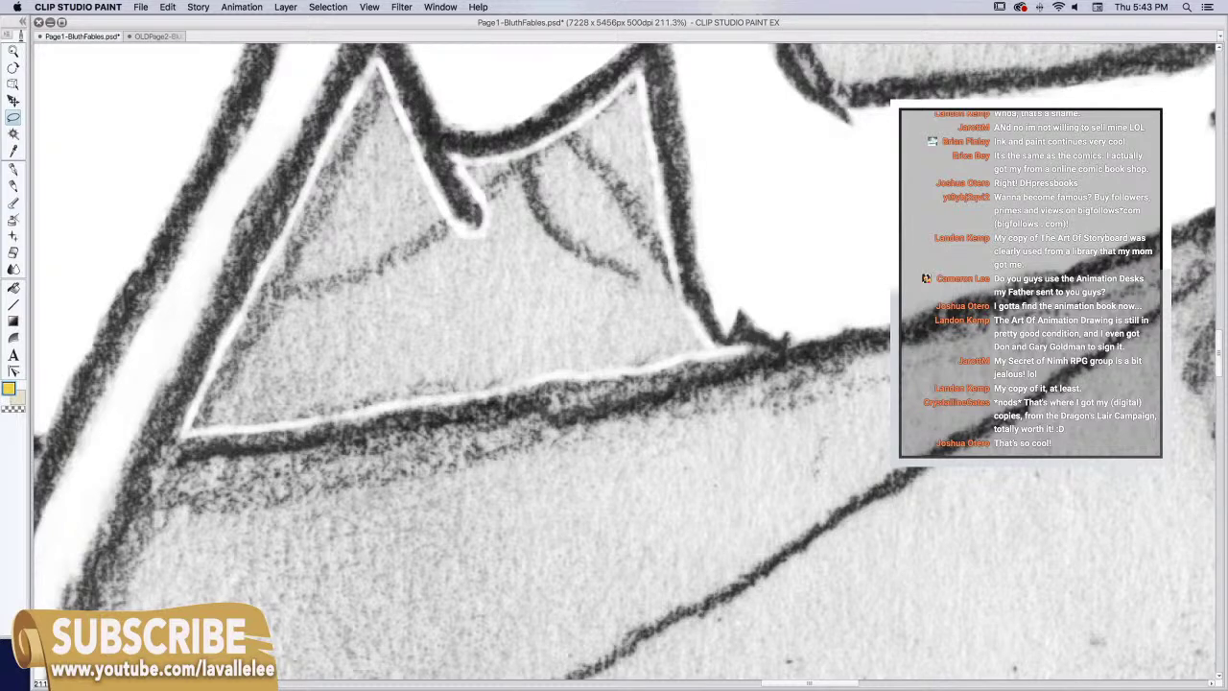
{"action": "mouse_move", "coordinate": [337, 128]}
{"action": "left_mouse_down"}
{"action": "mouse_move", "coordinate": [193, 427]}
{"action": "mouse_move", "coordinate": [273, 422]}
{"action": "mouse_move", "coordinate": [393, 93]}
{"action": "mouse_move", "coordinate": [381, 64]}
{"action": "mouse_move", "coordinate": [343, 112]}
{"action": "left_mouse_up"}
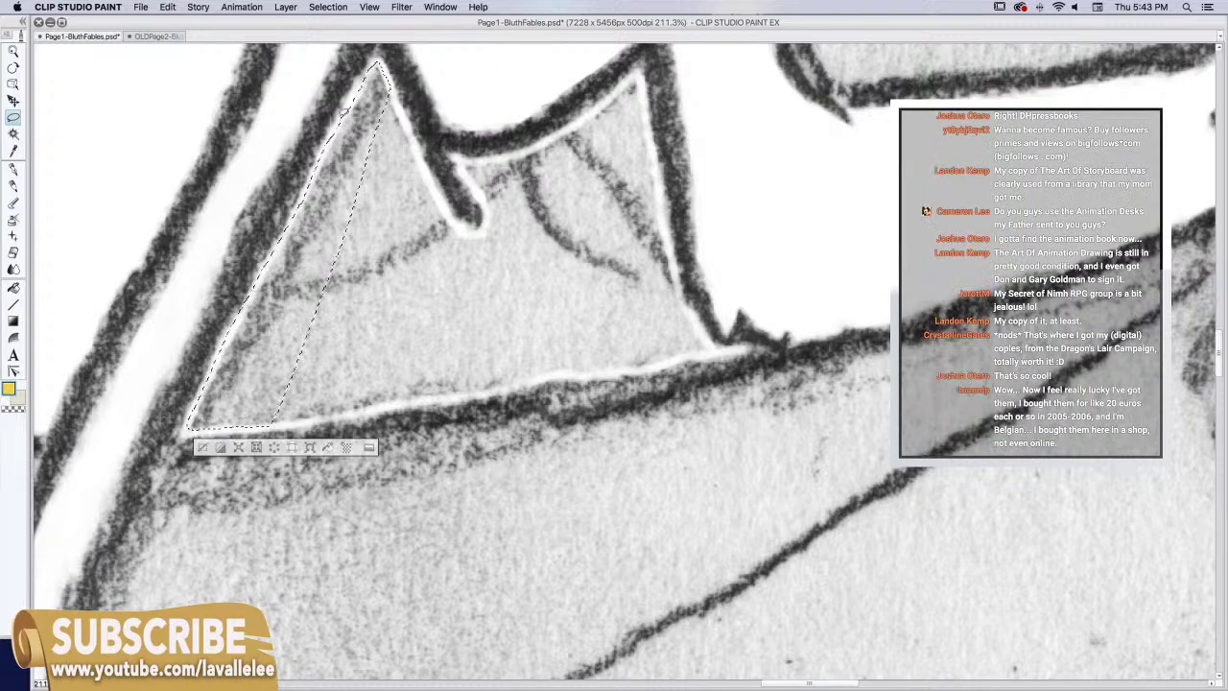
{"action": "key", "text": "Delete"}
{"action": "key", "text": "ctrl+d"}
Lasso the remaining gray of the torso area above the log in sections, deleting each and clearing the selection
{"action": "left_click_drag", "start_coordinate": [436, 298], "coordinate": [263, 332]}
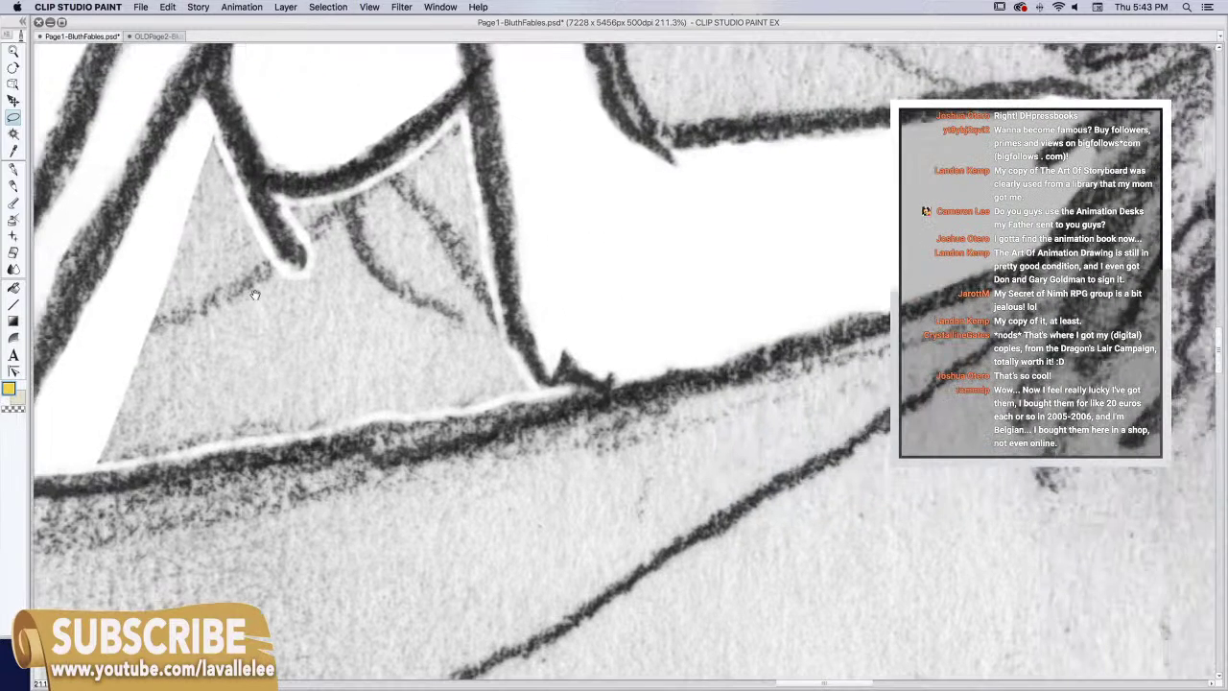
{"action": "mouse_move", "coordinate": [214, 125]}
{"action": "left_mouse_down"}
{"action": "mouse_move", "coordinate": [286, 269]}
{"action": "mouse_move", "coordinate": [206, 444]}
{"action": "mouse_move", "coordinate": [125, 462]}
{"action": "mouse_move", "coordinate": [108, 395]}
{"action": "mouse_move", "coordinate": [183, 137]}
{"action": "left_mouse_up"}
{"action": "key", "text": "Delete"}
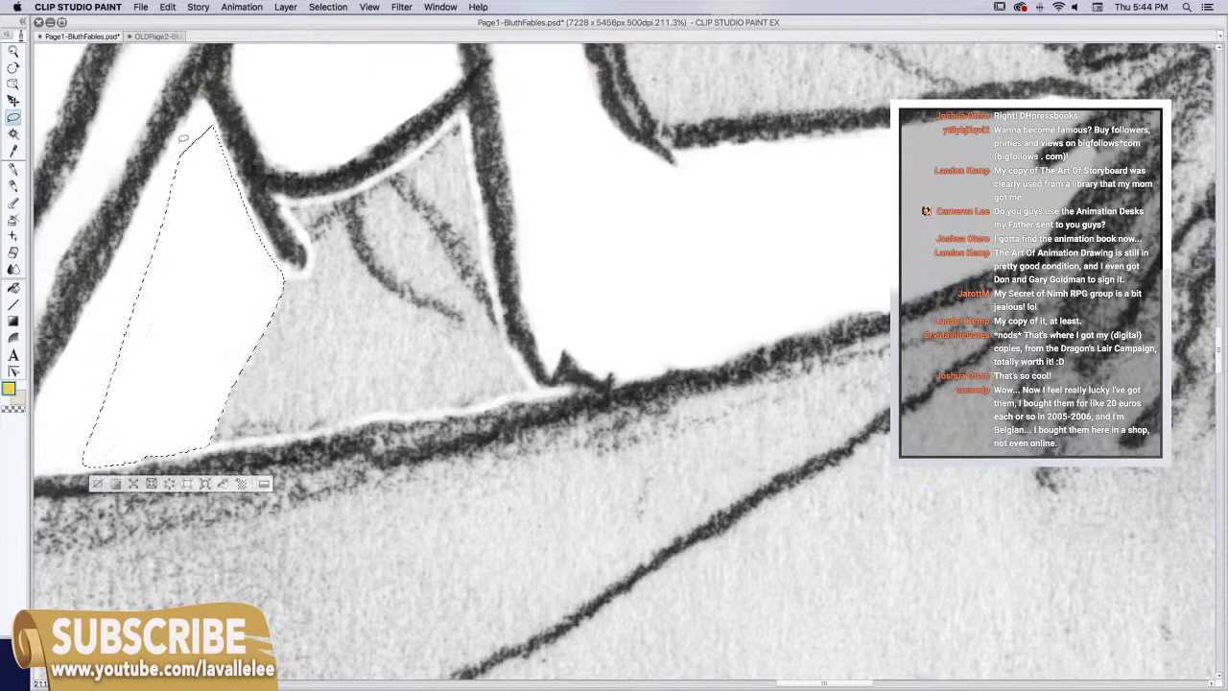
{"action": "key", "text": "super+d"}
{"action": "key", "text": "e"}
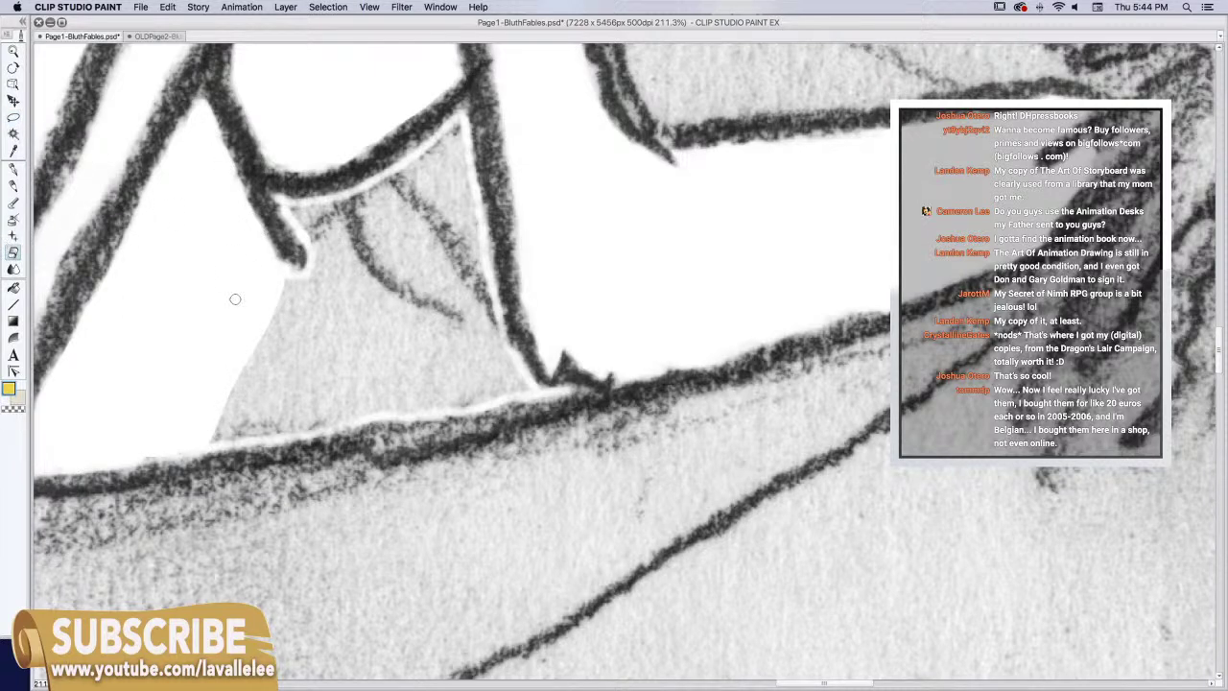
{"action": "key", "text": "m"}
{"action": "mouse_move", "coordinate": [281, 266]}
{"action": "left_mouse_down"}
{"action": "mouse_move", "coordinate": [302, 270]}
{"action": "mouse_move", "coordinate": [310, 256]}
{"action": "mouse_move", "coordinate": [286, 205]}
{"action": "mouse_move", "coordinate": [377, 177]}
{"action": "mouse_move", "coordinate": [455, 120]}
{"action": "mouse_move", "coordinate": [501, 317]}
{"action": "mouse_move", "coordinate": [530, 374]}
{"action": "mouse_move", "coordinate": [476, 404]}
{"action": "mouse_move", "coordinate": [233, 440]}
{"action": "mouse_move", "coordinate": [192, 406]}
{"action": "mouse_move", "coordinate": [230, 315]}
{"action": "left_mouse_up"}
{"action": "key", "text": "Delete"}
{"action": "key", "text": "super+d"}
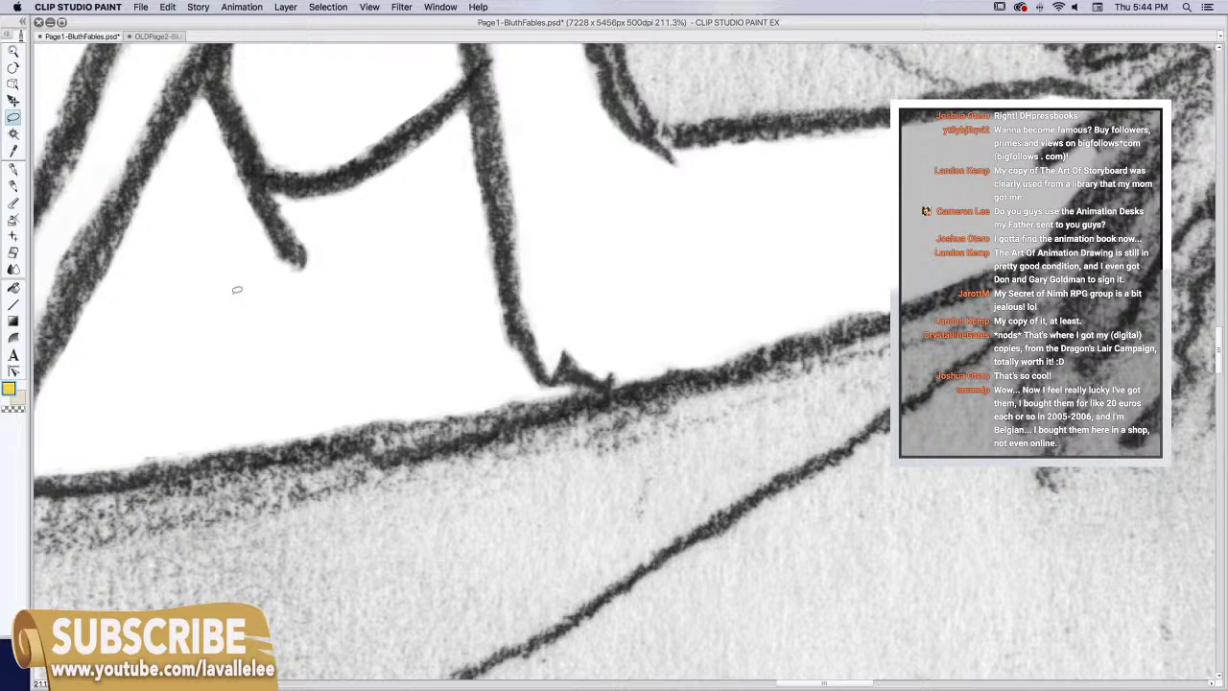
Erase the faint gray smudges between the two tail lines beside the torso
{"action": "left_click", "coordinate": [13, 252]}
{"action": "scroll", "coordinate": [363, 445], "scroll_direction": "left", "scroll_amount": 5}
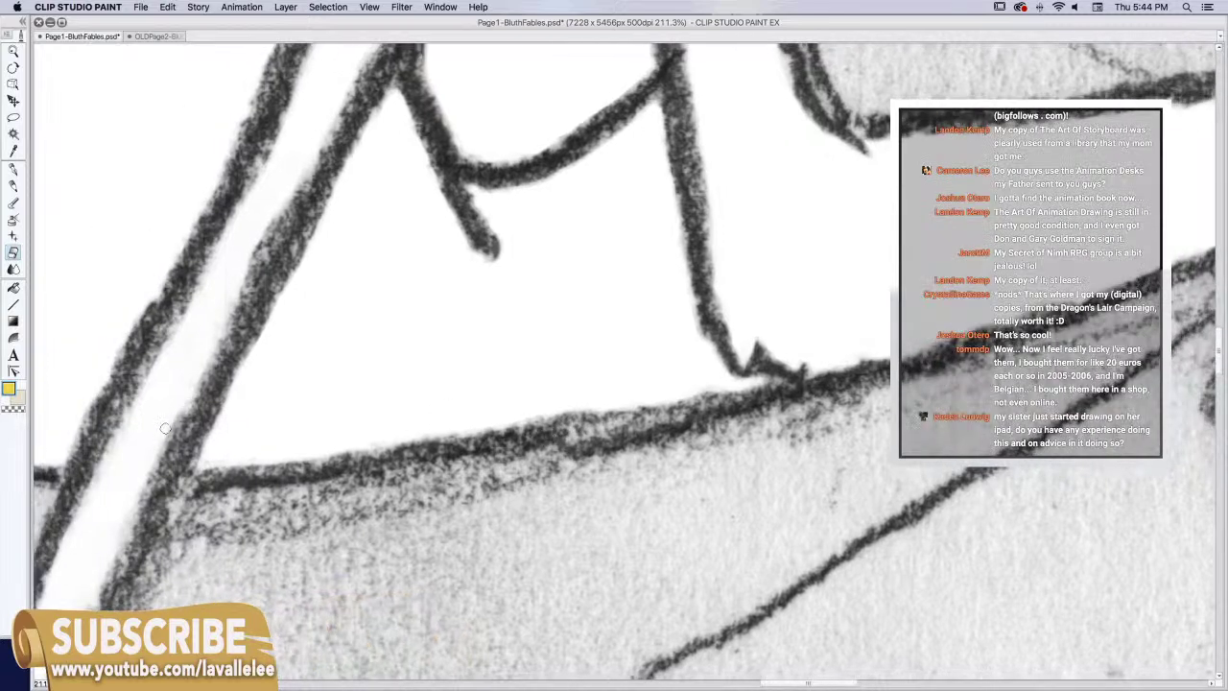
{"action": "left_click_drag", "start_coordinate": [163, 439], "coordinate": [231, 298]}
{"action": "left_click_drag", "start_coordinate": [617, 381], "coordinate": [355, 456]}
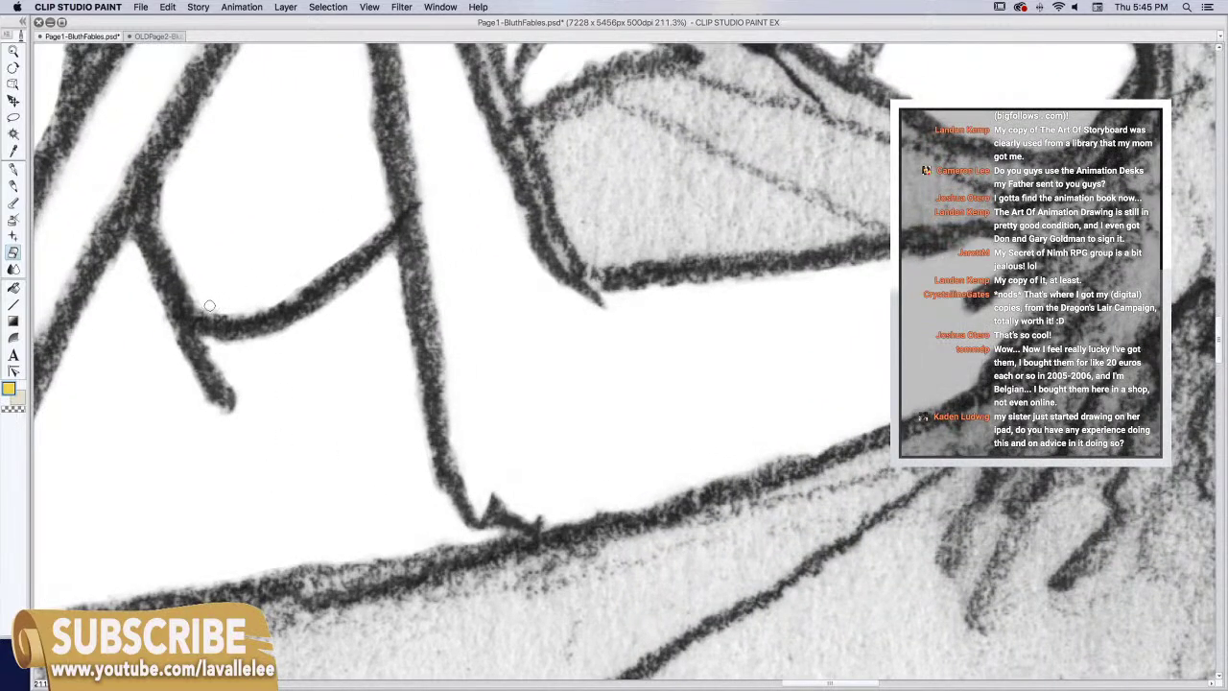
Erase a clean band all around the inside of the outline of the gray arm shape between the body and the mane
{"action": "scroll", "coordinate": [304, 313], "scroll_direction": "up", "scroll_amount": 5}
{"action": "scroll", "coordinate": [304, 313], "scroll_direction": "right", "scroll_amount": 2}
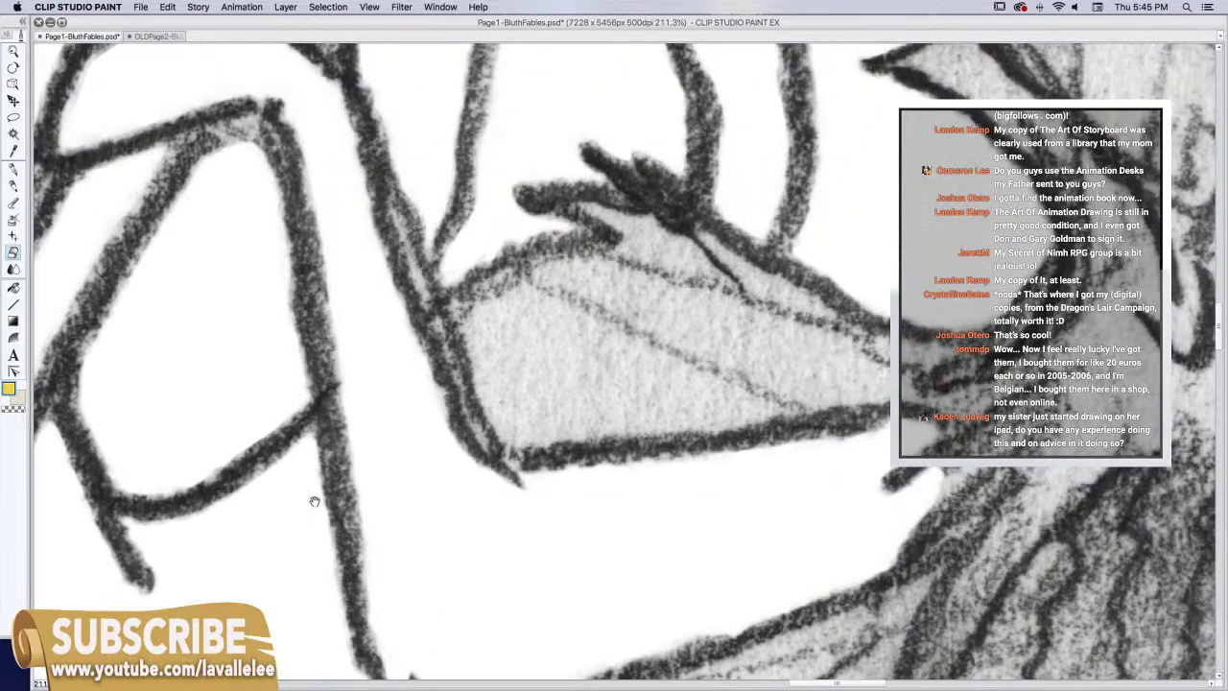
{"action": "scroll", "coordinate": [408, 473], "scroll_direction": "down", "scroll_amount": 2}
{"action": "scroll", "coordinate": [408, 473], "scroll_direction": "right", "scroll_amount": 1}
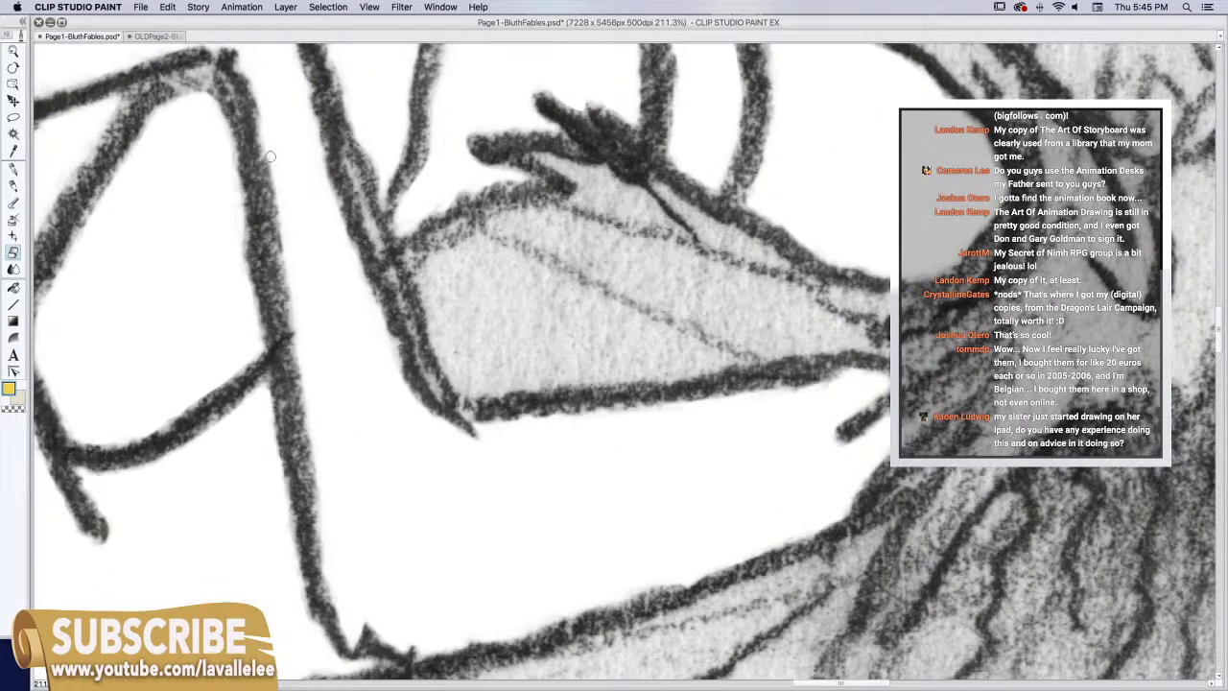
{"action": "scroll", "coordinate": [429, 374], "scroll_direction": "down", "scroll_amount": 4}
{"action": "scroll", "coordinate": [429, 374], "scroll_direction": "right", "scroll_amount": 2}
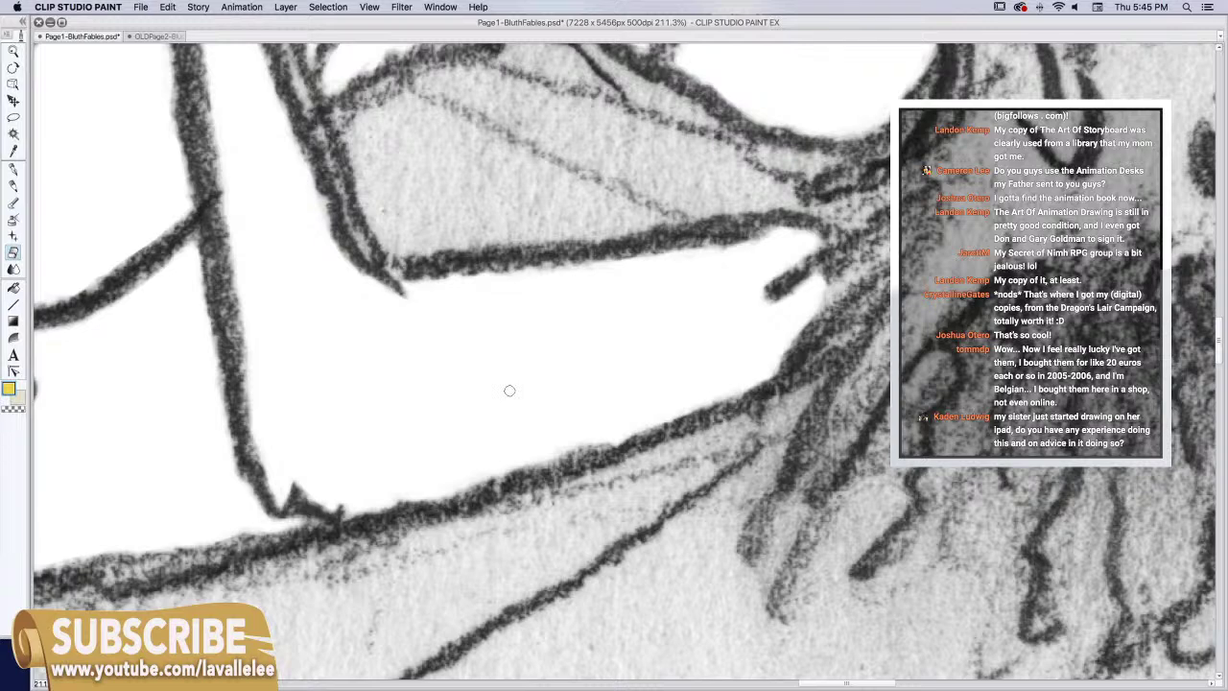
{"action": "scroll", "coordinate": [637, 384], "scroll_direction": "up", "scroll_amount": 3}
{"action": "scroll", "coordinate": [487, 425], "scroll_direction": "right", "scroll_amount": 1}
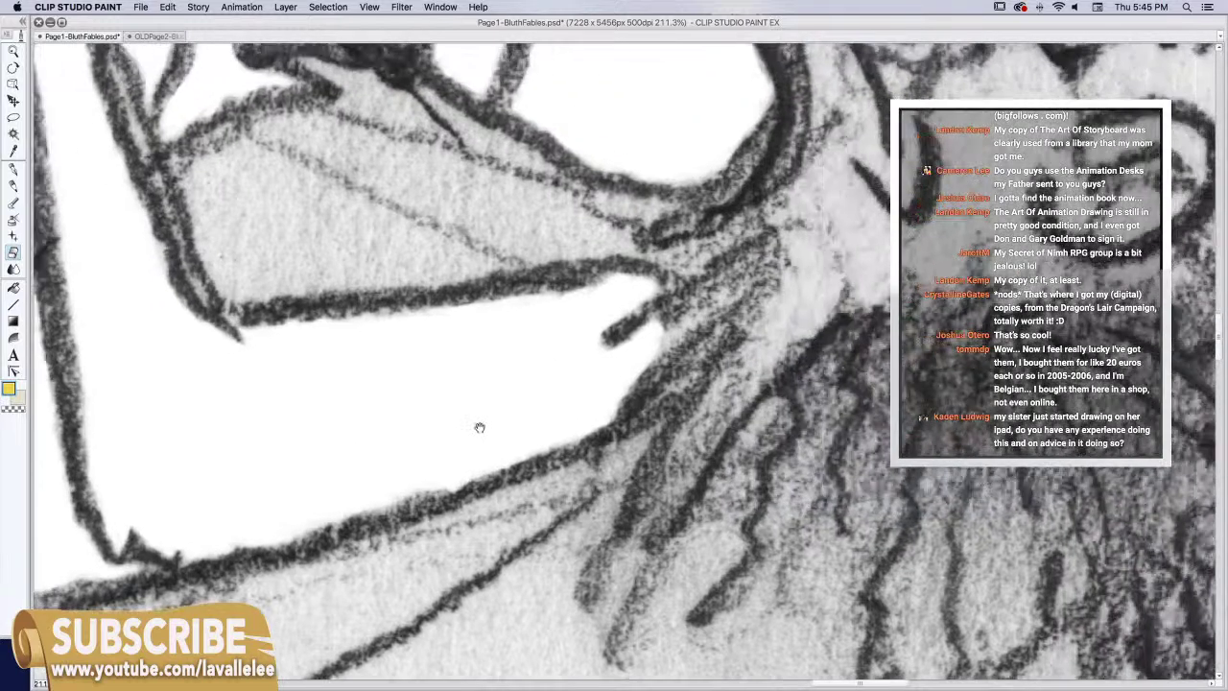
{"action": "scroll", "coordinate": [354, 461], "scroll_direction": "up", "scroll_amount": 2}
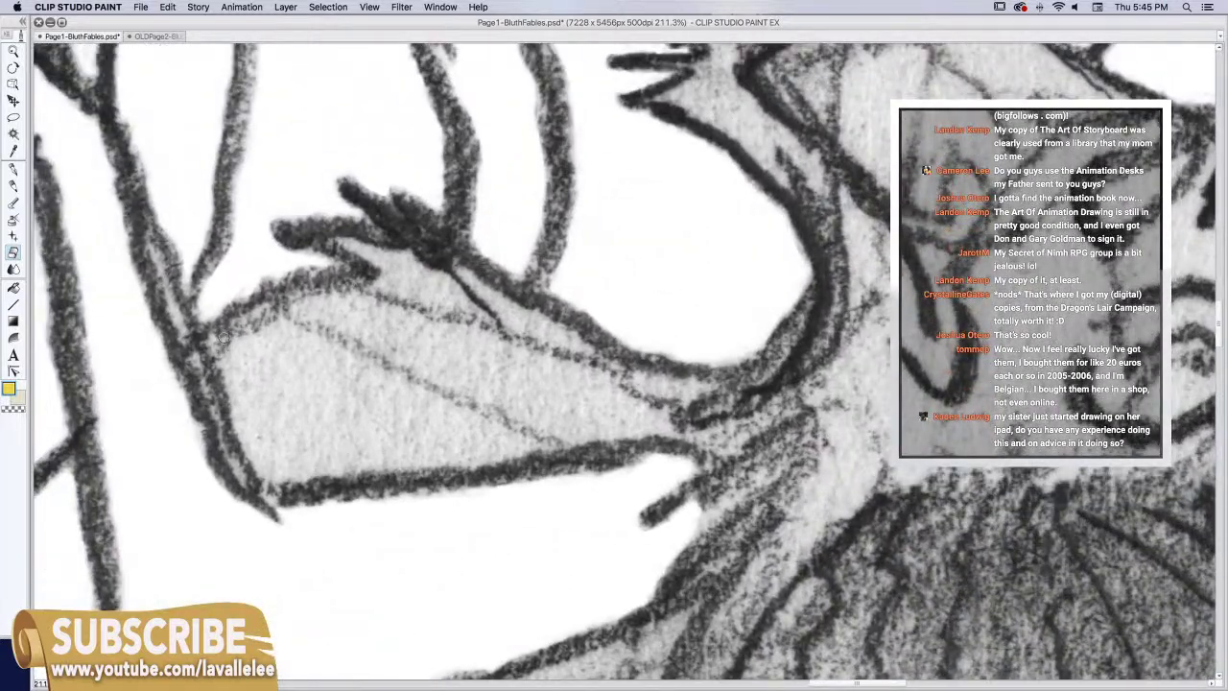
{"action": "mouse_move", "coordinate": [282, 302]}
{"action": "left_mouse_down"}
{"action": "mouse_move", "coordinate": [373, 286]}
{"action": "mouse_move", "coordinate": [392, 268]}
{"action": "left_mouse_up"}
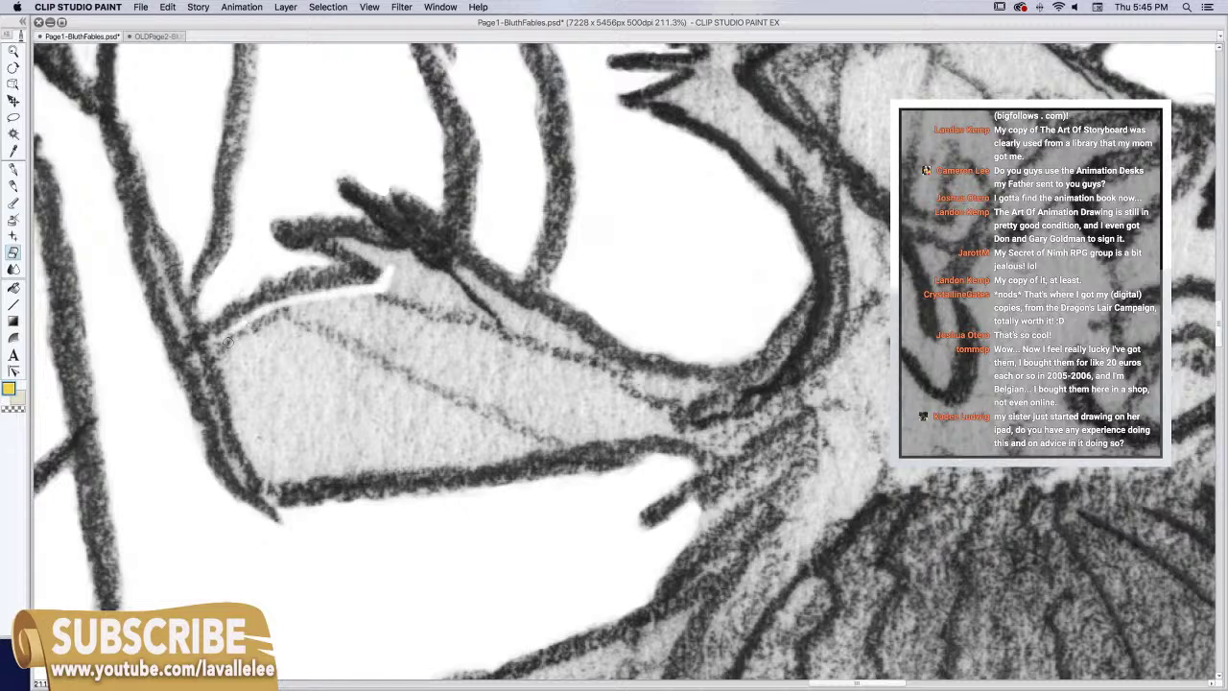
{"action": "mouse_move", "coordinate": [224, 375]}
{"action": "left_mouse_down"}
{"action": "mouse_move", "coordinate": [272, 471]}
{"action": "mouse_move", "coordinate": [263, 458]}
{"action": "mouse_move", "coordinate": [289, 449]}
{"action": "mouse_move", "coordinate": [266, 462]}
{"action": "mouse_move", "coordinate": [471, 461]}
{"action": "mouse_move", "coordinate": [591, 426]}
{"action": "mouse_move", "coordinate": [556, 441]}
{"action": "mouse_move", "coordinate": [667, 423]}
{"action": "left_mouse_up"}
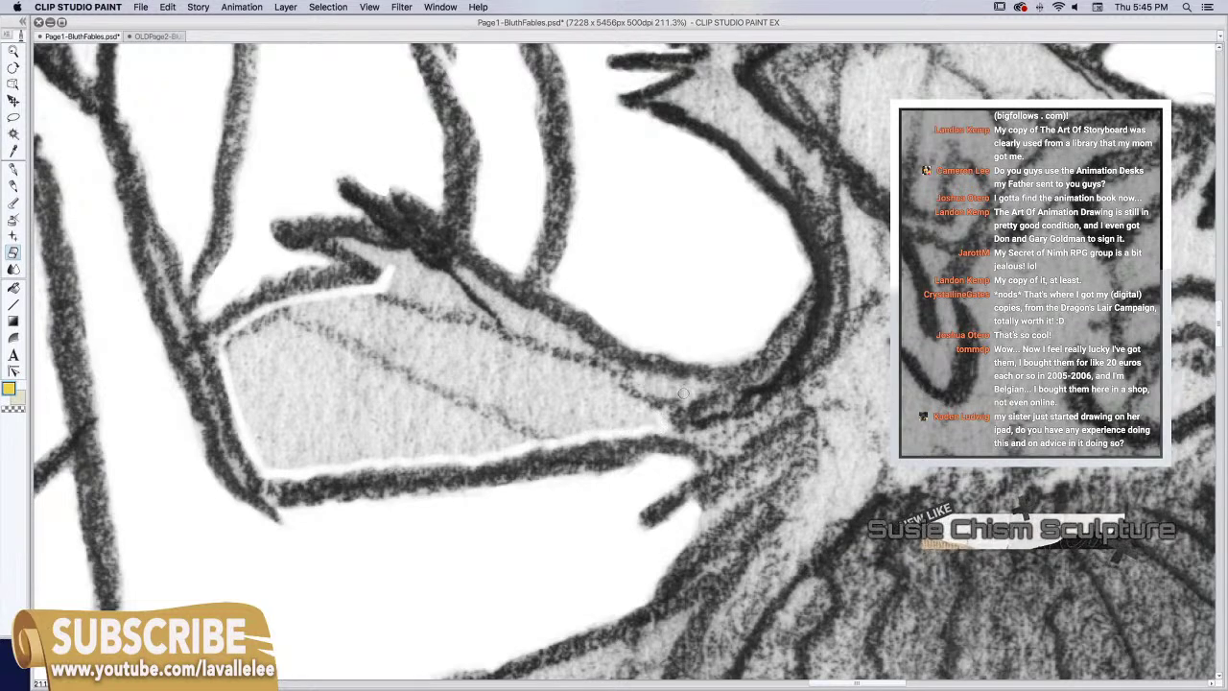
{"action": "mouse_move", "coordinate": [675, 376]}
{"action": "left_mouse_down"}
{"action": "mouse_move", "coordinate": [652, 384]}
{"action": "mouse_move", "coordinate": [687, 389]}
{"action": "mouse_move", "coordinate": [670, 418]}
{"action": "left_mouse_up"}
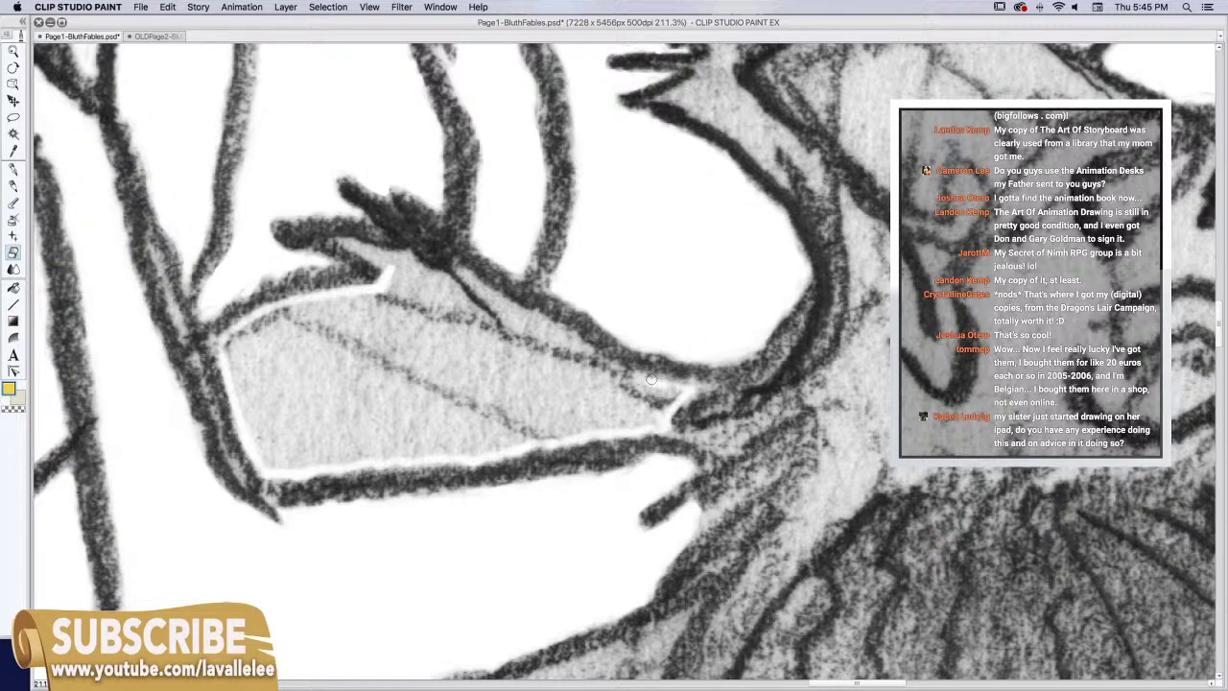
{"action": "mouse_move", "coordinate": [588, 359]}
{"action": "left_mouse_down"}
{"action": "mouse_move", "coordinate": [455, 268]}
{"action": "mouse_move", "coordinate": [432, 278]}
{"action": "mouse_move", "coordinate": [391, 235]}
{"action": "left_mouse_up"}
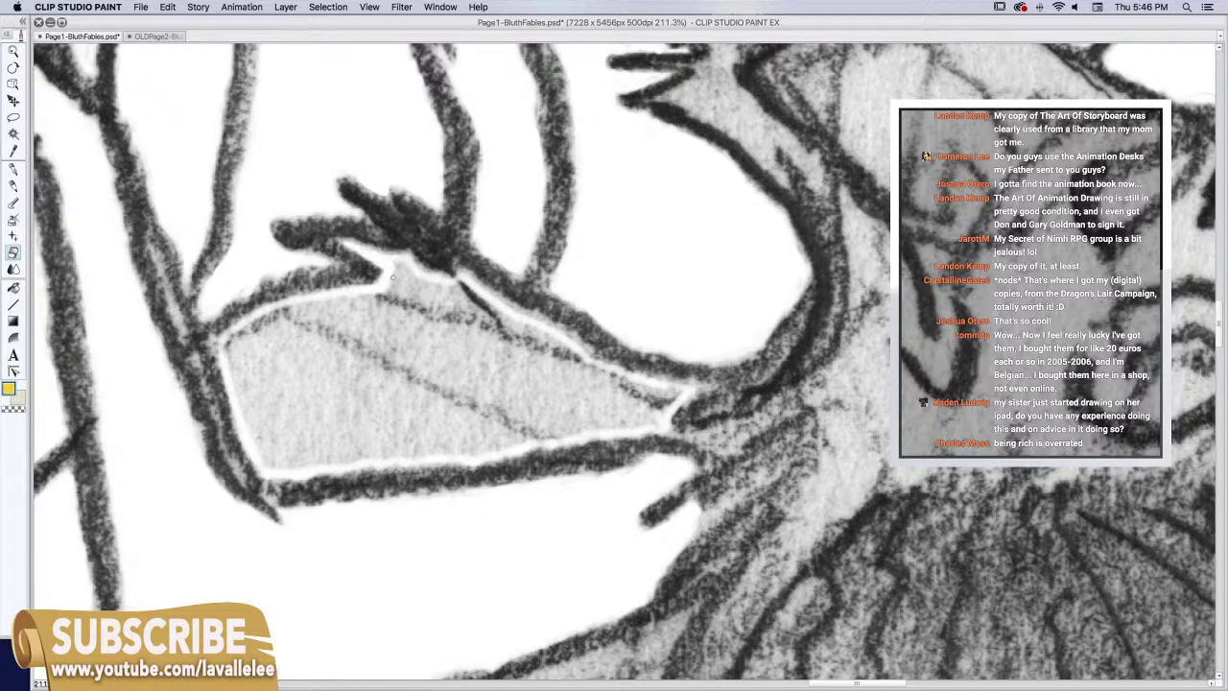
Lasso the gray in the wide end and middle of the arm shape, delete each part, and clear the selections
{"action": "left_click", "coordinate": [13, 116]}
{"action": "mouse_move", "coordinate": [376, 256]}
{"action": "left_mouse_down"}
{"action": "mouse_move", "coordinate": [387, 278]}
{"action": "mouse_move", "coordinate": [295, 297]}
{"action": "mouse_move", "coordinate": [220, 344]}
{"action": "mouse_move", "coordinate": [260, 456]}
{"action": "mouse_move", "coordinate": [277, 471]}
{"action": "mouse_move", "coordinate": [321, 470]}
{"action": "mouse_move", "coordinate": [401, 326]}
{"action": "mouse_move", "coordinate": [395, 257]}
{"action": "mouse_move", "coordinate": [384, 254]}
{"action": "left_mouse_up"}
{"action": "key", "text": "Delete"}
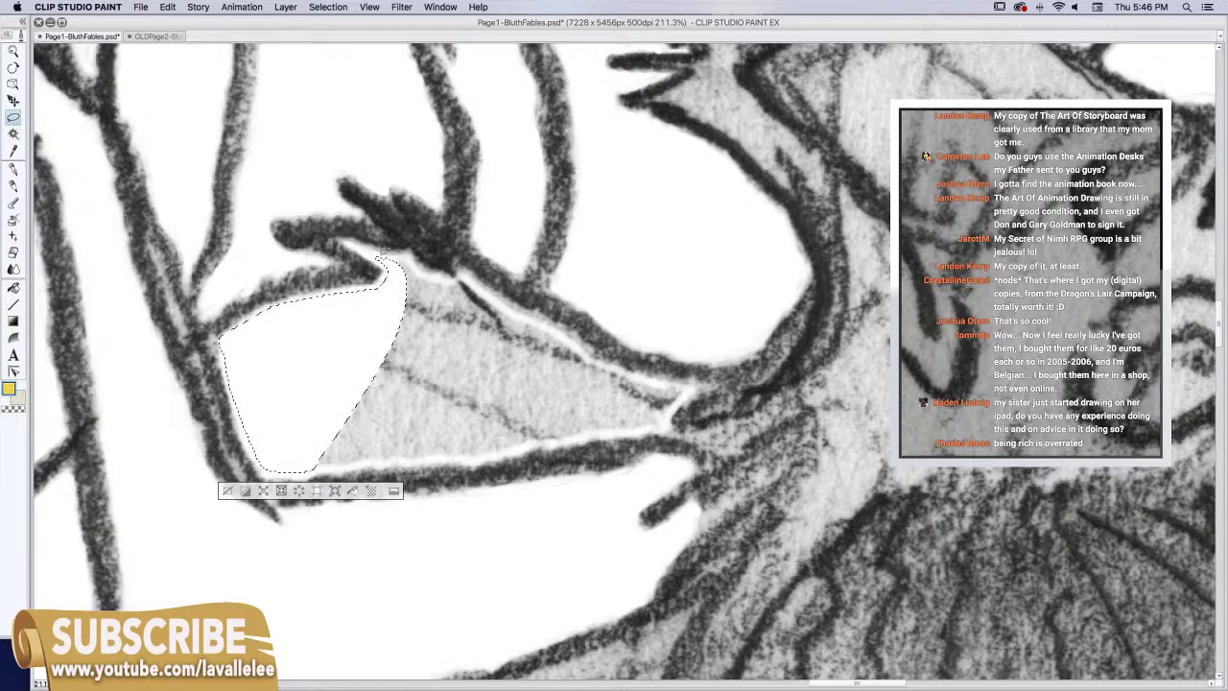
{"action": "key", "text": "ctrl+d"}
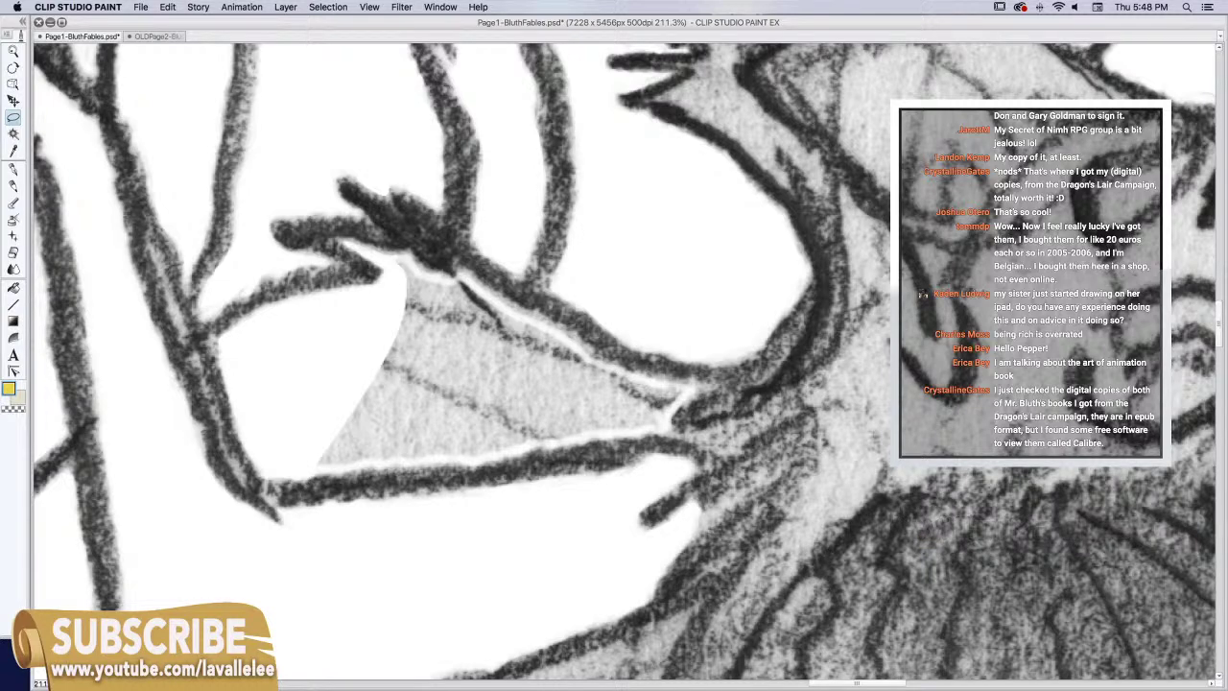
{"action": "mouse_move", "coordinate": [414, 270]}
{"action": "left_mouse_down"}
{"action": "mouse_move", "coordinate": [404, 259]}
{"action": "mouse_move", "coordinate": [310, 455]}
{"action": "mouse_move", "coordinate": [331, 468]}
{"action": "mouse_move", "coordinate": [544, 436]}
{"action": "mouse_move", "coordinate": [529, 331]}
{"action": "mouse_move", "coordinate": [465, 272]}
{"action": "mouse_move", "coordinate": [415, 261]}
{"action": "left_mouse_up"}
{"action": "key", "text": "Delete"}
{"action": "key", "text": "super+d"}
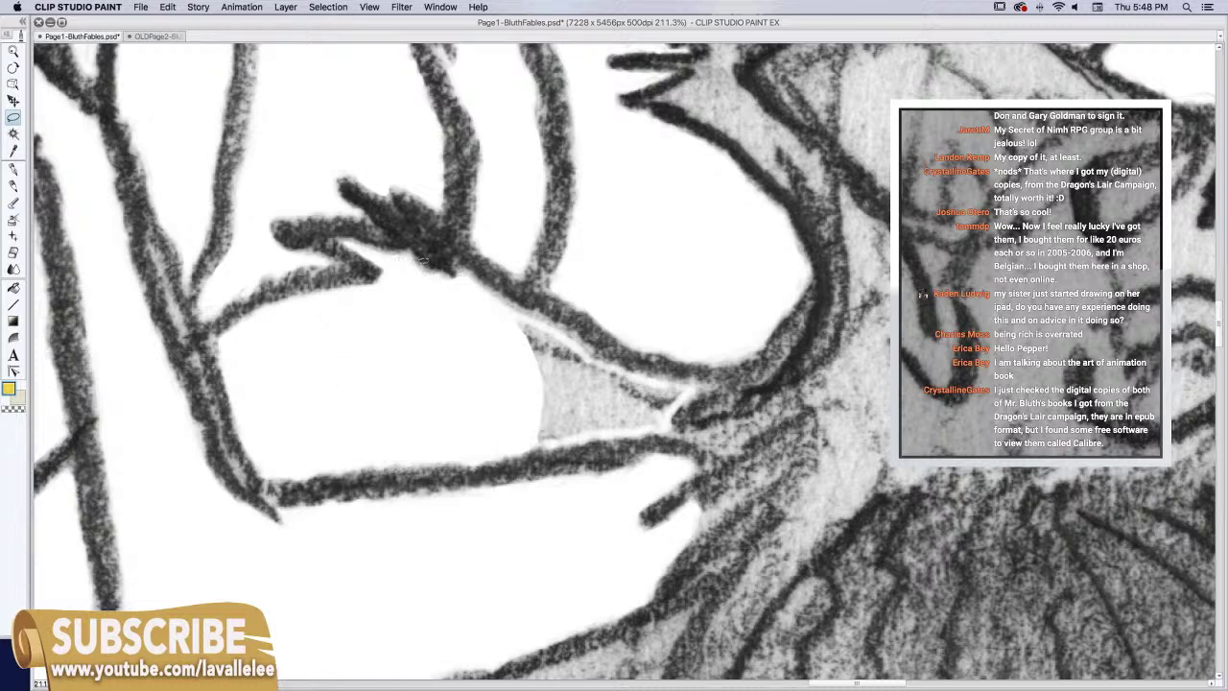
Lasso the last gray wedge of the arm shape next to the mane, delete it, and clear the selection
{"action": "mouse_move", "coordinate": [510, 319]}
{"action": "left_mouse_down"}
{"action": "mouse_move", "coordinate": [543, 320]}
{"action": "mouse_move", "coordinate": [597, 365]}
{"action": "left_mouse_up"}
{"action": "mouse_move", "coordinate": [530, 444]}
{"action": "left_mouse_down"}
{"action": "mouse_move", "coordinate": [670, 420]}
{"action": "mouse_move", "coordinate": [693, 388]}
{"action": "mouse_move", "coordinate": [600, 360]}
{"action": "mouse_move", "coordinate": [523, 314]}
{"action": "mouse_move", "coordinate": [447, 427]}
{"action": "left_mouse_up"}
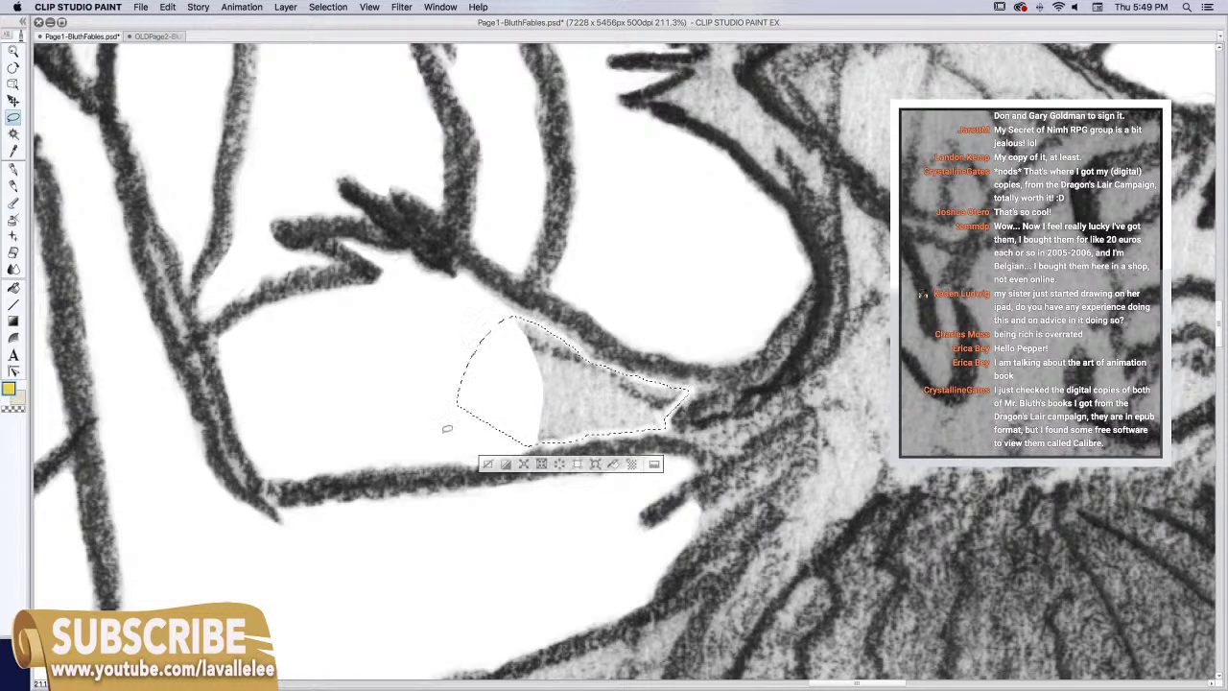
{"action": "key", "text": "Delete"}
{"action": "key", "text": "super+d"}
{"action": "key", "text": "e"}
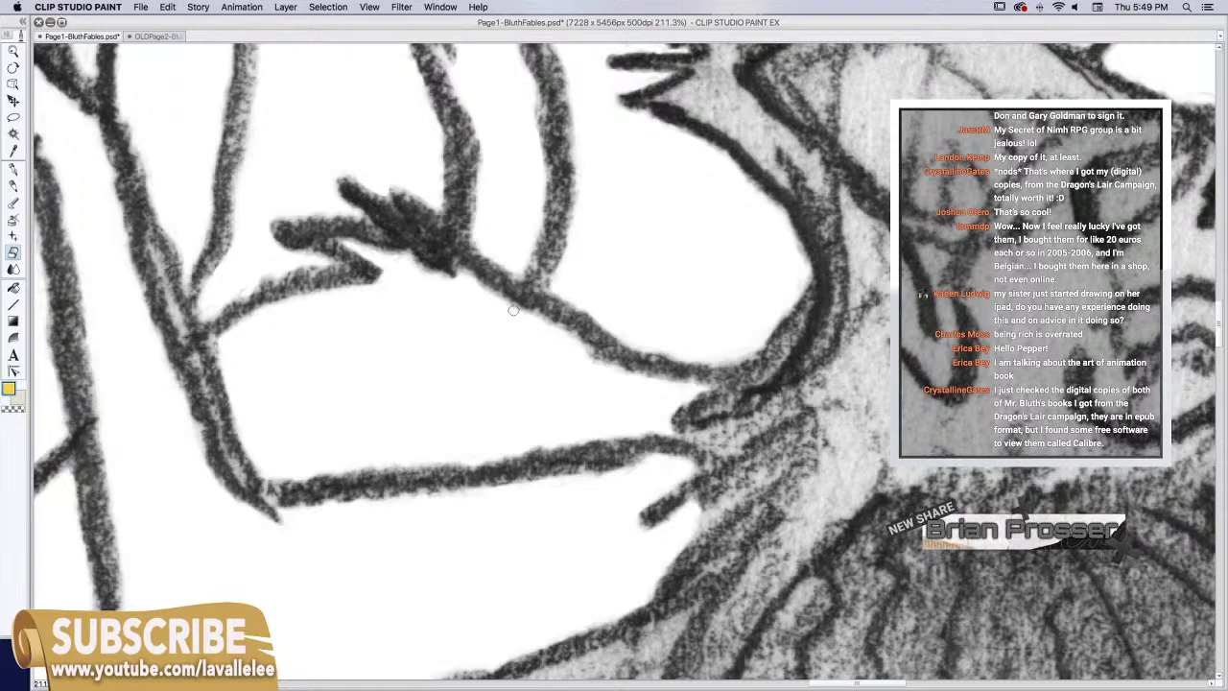
Erase a clean band inside the outline of the lion's chin, between the whisker tuft and the muzzle
{"action": "scroll", "coordinate": [625, 461], "scroll_direction": "down", "scroll_amount": 5}
{"action": "scroll", "coordinate": [625, 461], "scroll_direction": "right", "scroll_amount": 5}
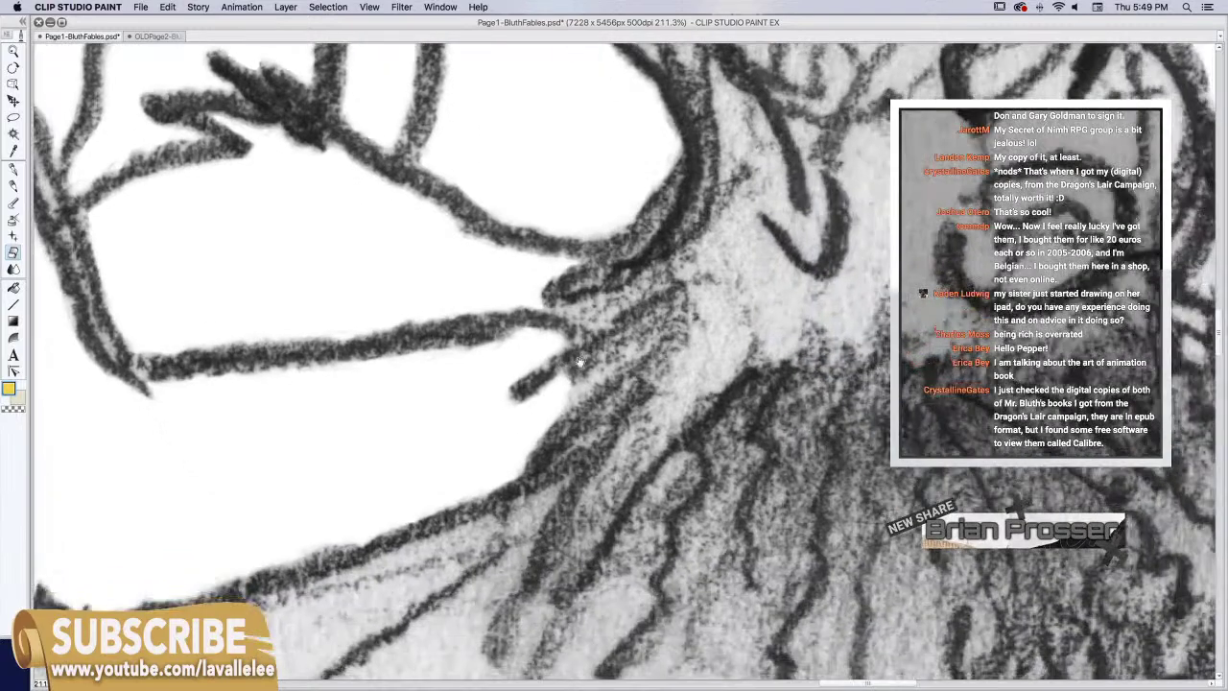
{"action": "scroll", "coordinate": [624, 461], "scroll_direction": "down", "scroll_amount": 2}
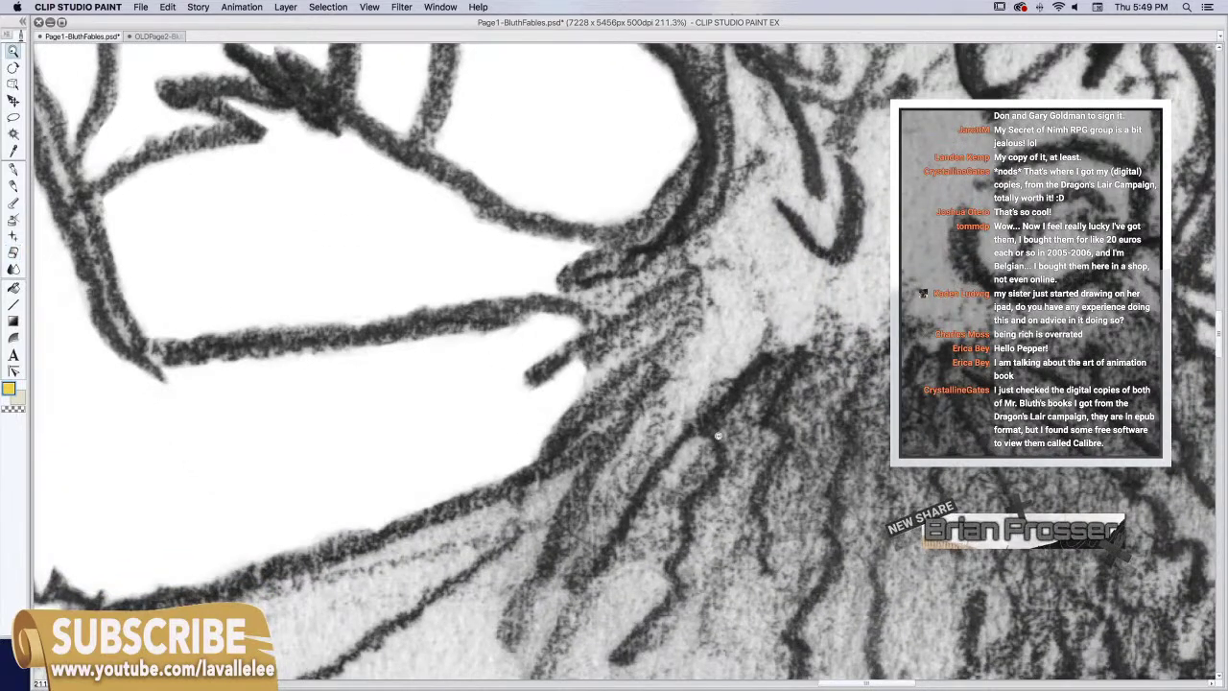
{"action": "scroll", "coordinate": [672, 451], "scroll_direction": "down", "scroll_amount": 5}
{"action": "scroll", "coordinate": [675, 456], "scroll_direction": "right", "scroll_amount": 5}
{"action": "scroll", "coordinate": [402, 372], "scroll_direction": "up", "scroll_amount": 2}
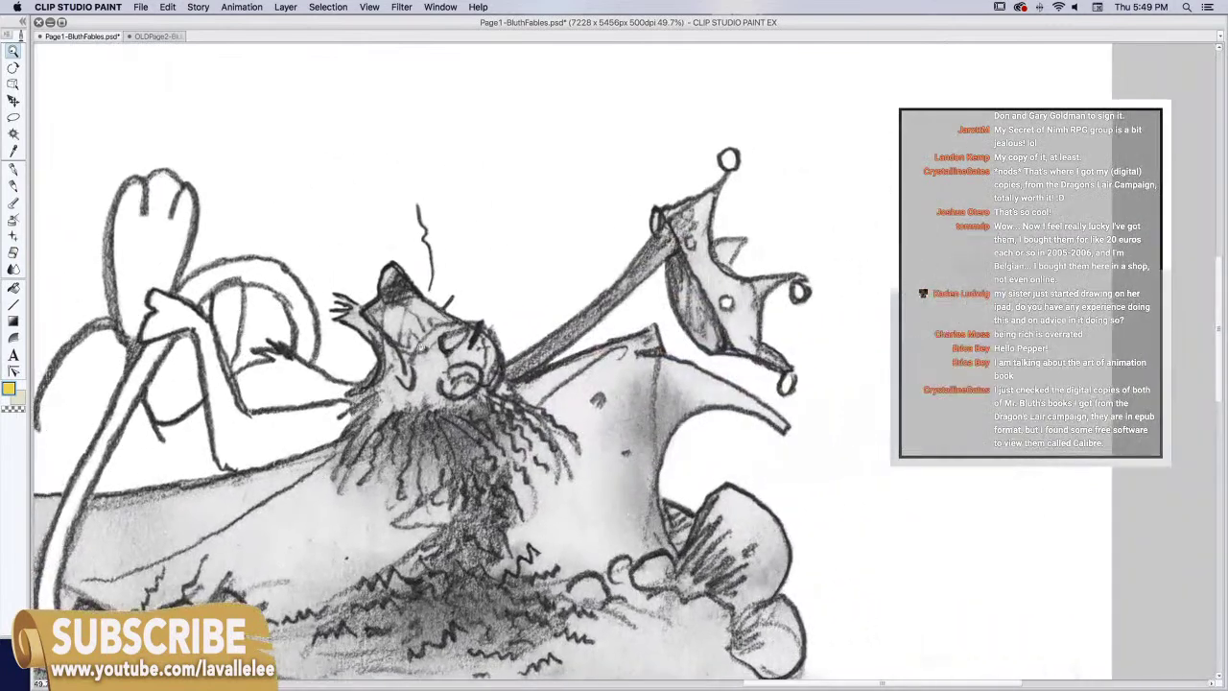
{"action": "scroll", "coordinate": [408, 338], "scroll_direction": "up", "scroll_amount": 4}
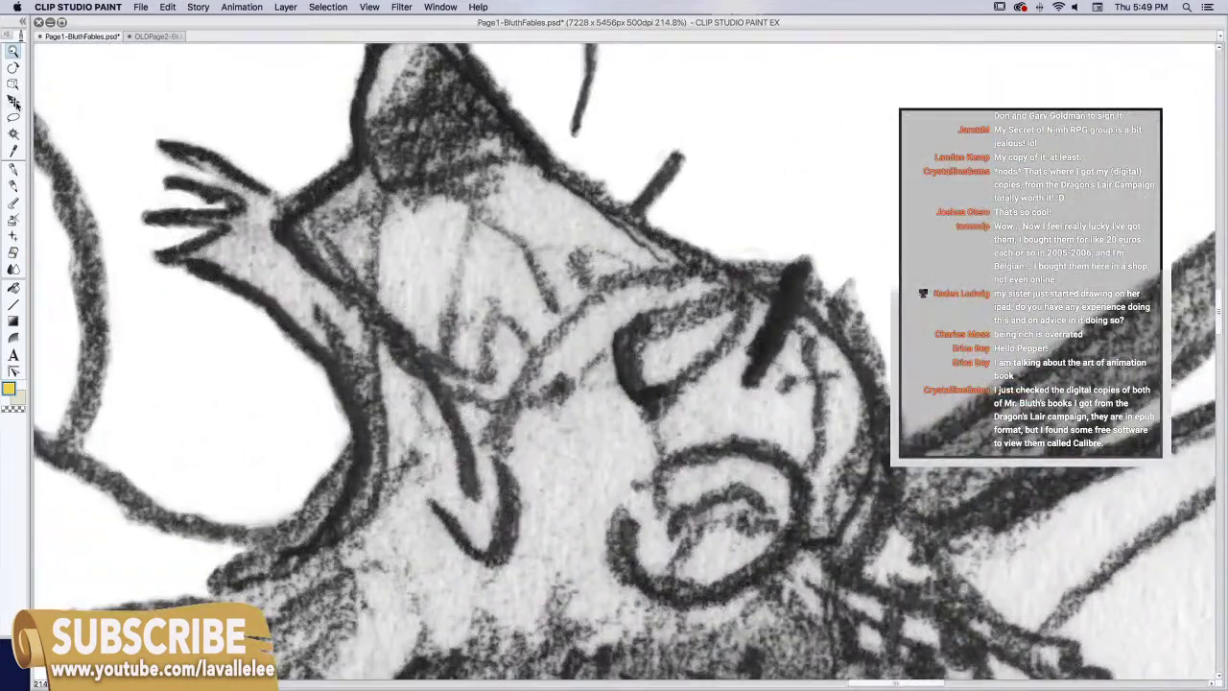
{"action": "left_click", "coordinate": [13, 252]}
{"action": "left_click_drag", "start_coordinate": [269, 207], "coordinate": [230, 239]}
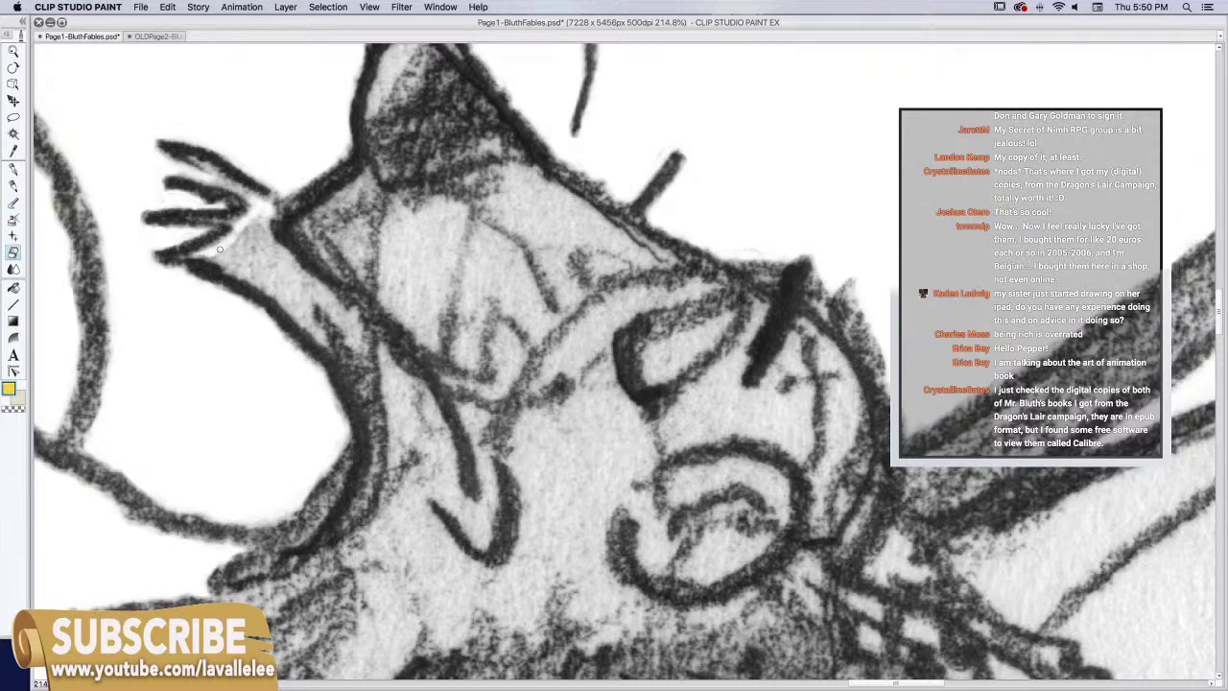
{"action": "mouse_move", "coordinate": [219, 257]}
{"action": "left_mouse_down"}
{"action": "mouse_move", "coordinate": [273, 288]}
{"action": "mouse_move", "coordinate": [323, 340]}
{"action": "mouse_move", "coordinate": [305, 304]}
{"action": "mouse_move", "coordinate": [322, 301]}
{"action": "mouse_move", "coordinate": [341, 248]}
{"action": "mouse_move", "coordinate": [322, 299]}
{"action": "mouse_move", "coordinate": [357, 340]}
{"action": "mouse_move", "coordinate": [354, 313]}
{"action": "mouse_move", "coordinate": [304, 276]}
{"action": "mouse_move", "coordinate": [265, 217]}
{"action": "mouse_move", "coordinate": [282, 252]}
{"action": "mouse_move", "coordinate": [278, 213]}
{"action": "left_mouse_up"}
Lasso the gray left inside the lion's chin, delete it, and clear the selection
{"action": "left_click", "coordinate": [13, 116]}
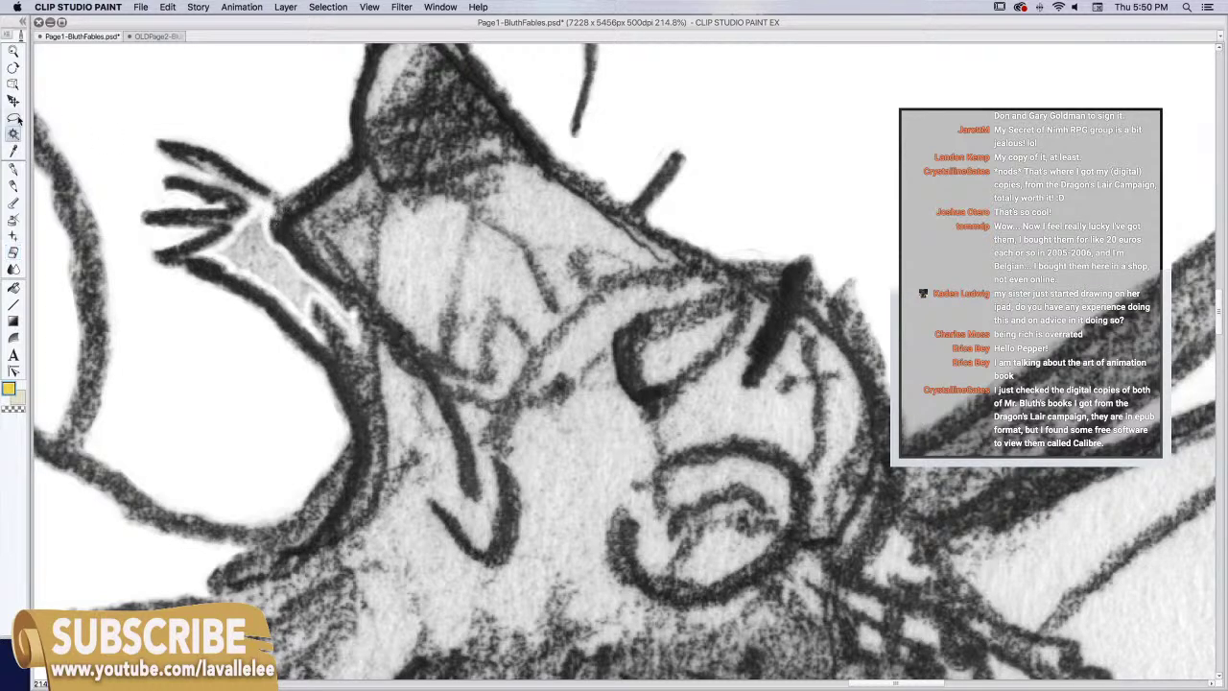
{"action": "mouse_move", "coordinate": [255, 211]}
{"action": "left_mouse_down"}
{"action": "mouse_move", "coordinate": [215, 248]}
{"action": "mouse_move", "coordinate": [221, 257]}
{"action": "mouse_move", "coordinate": [286, 292]}
{"action": "mouse_move", "coordinate": [315, 331]}
{"action": "mouse_move", "coordinate": [311, 293]}
{"action": "mouse_move", "coordinate": [350, 330]}
{"action": "mouse_move", "coordinate": [353, 315]}
{"action": "mouse_move", "coordinate": [320, 295]}
{"action": "mouse_move", "coordinate": [264, 203]}
{"action": "left_mouse_up"}
{"action": "key", "text": "ctrl+d"}
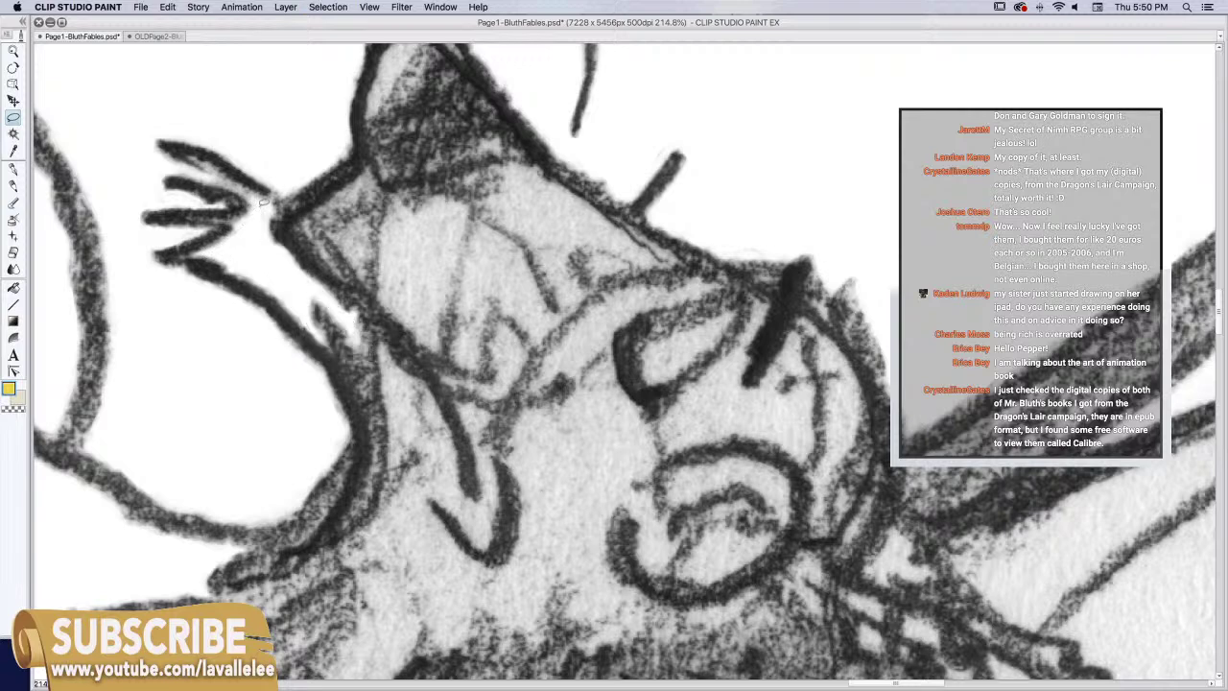
Check the cleanup across the whole lion and log, and return to a close view of the lion's head
{"action": "left_click", "coordinate": [14, 253]}
{"action": "left_click", "coordinate": [13, 52]}
{"action": "mouse_move", "coordinate": [664, 379]}
{"action": "left_mouse_down"}
{"action": "mouse_move", "coordinate": [640, 395]}
{"action": "mouse_move", "coordinate": [460, 411]}
{"action": "left_mouse_up"}
{"action": "left_click_drag", "start_coordinate": [622, 457], "coordinate": [499, 376]}
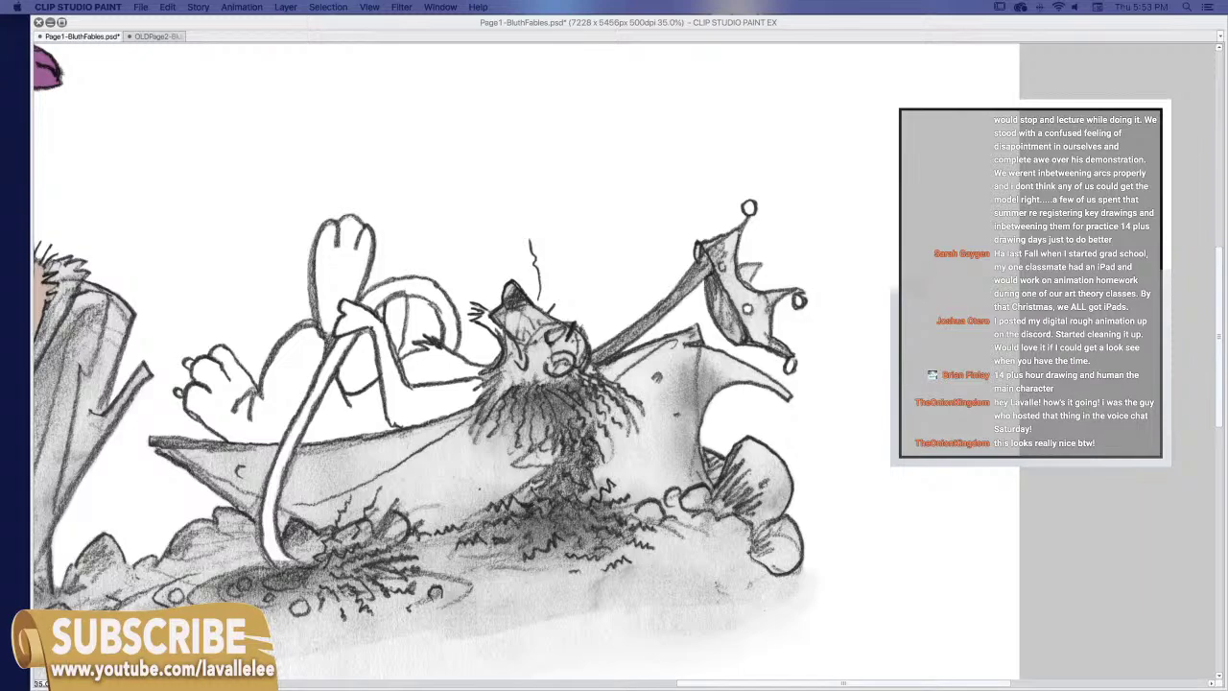
{"action": "key", "text": "Tab"}
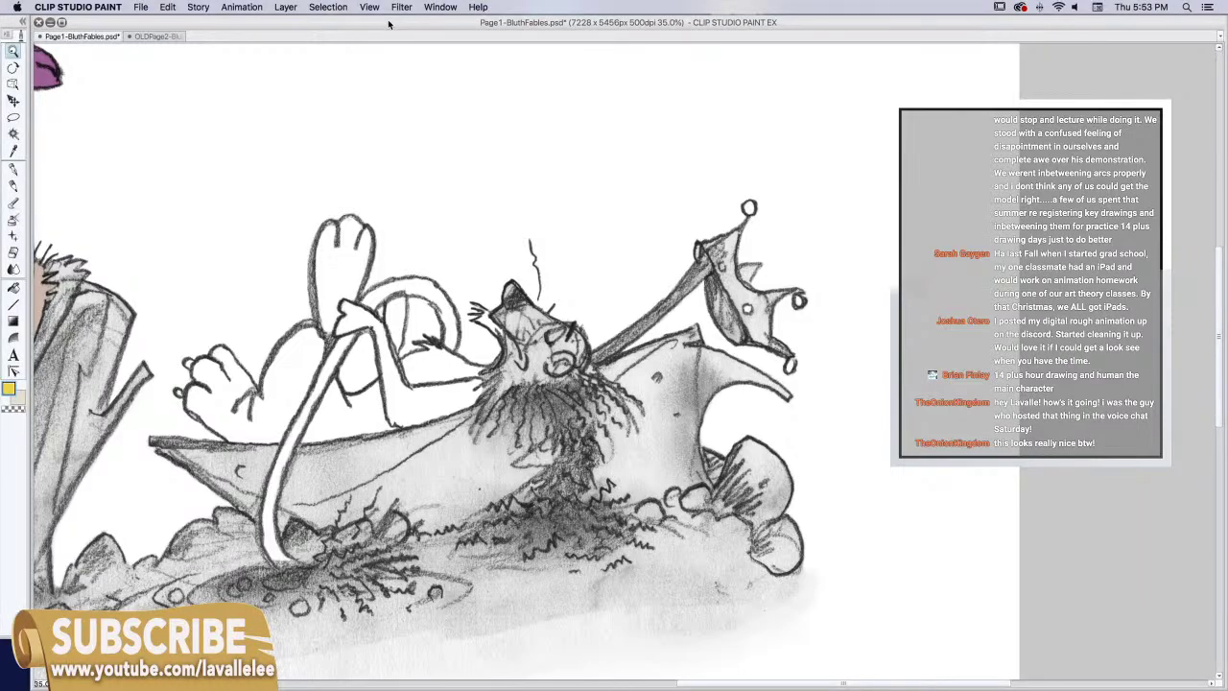
{"action": "left_click_drag", "start_coordinate": [522, 329], "coordinate": [551, 334]}
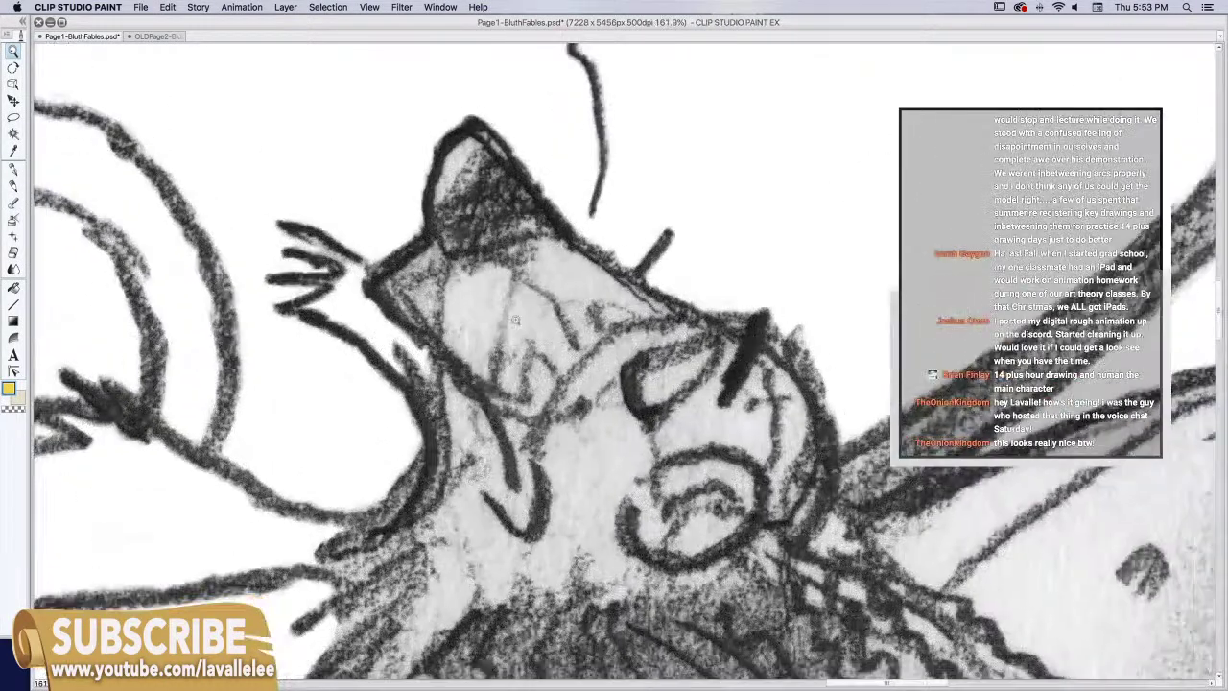
Erase a clean band along the inside of the lion's muzzle outline and around the hooked corner of its mouth
{"action": "left_click", "coordinate": [13, 251]}
{"action": "mouse_move", "coordinate": [426, 259]}
{"action": "left_mouse_down"}
{"action": "mouse_move", "coordinate": [436, 253]}
{"action": "mouse_move", "coordinate": [396, 286]}
{"action": "mouse_move", "coordinate": [424, 311]}
{"action": "mouse_move", "coordinate": [432, 255]}
{"action": "mouse_move", "coordinate": [407, 300]}
{"action": "mouse_move", "coordinate": [397, 285]}
{"action": "mouse_move", "coordinate": [446, 332]}
{"action": "left_mouse_up"}
{"action": "mouse_move", "coordinate": [466, 352]}
{"action": "left_mouse_down"}
{"action": "mouse_move", "coordinate": [501, 353]}
{"action": "mouse_move", "coordinate": [483, 367]}
{"action": "mouse_move", "coordinate": [525, 444]}
{"action": "mouse_move", "coordinate": [519, 412]}
{"action": "left_mouse_up"}
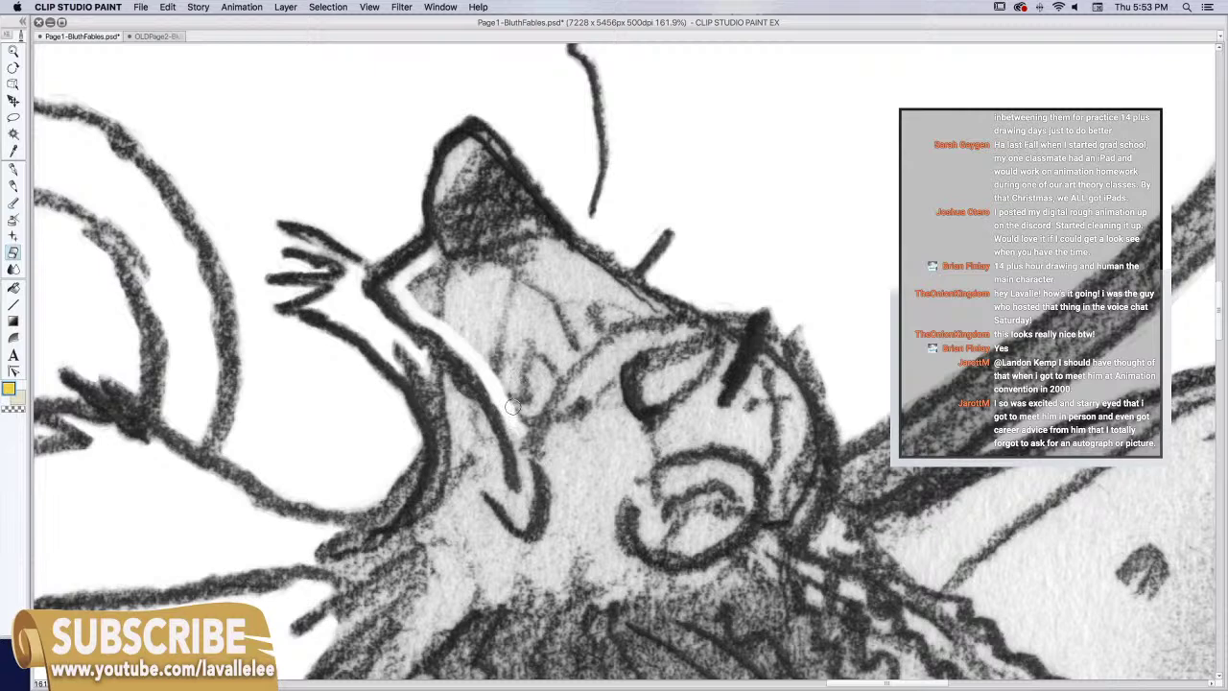
{"action": "mouse_move", "coordinate": [511, 407]}
{"action": "left_mouse_down"}
{"action": "mouse_move", "coordinate": [533, 420]}
{"action": "mouse_move", "coordinate": [527, 441]}
{"action": "mouse_move", "coordinate": [541, 455]}
{"action": "mouse_move", "coordinate": [516, 429]}
{"action": "left_mouse_up"}
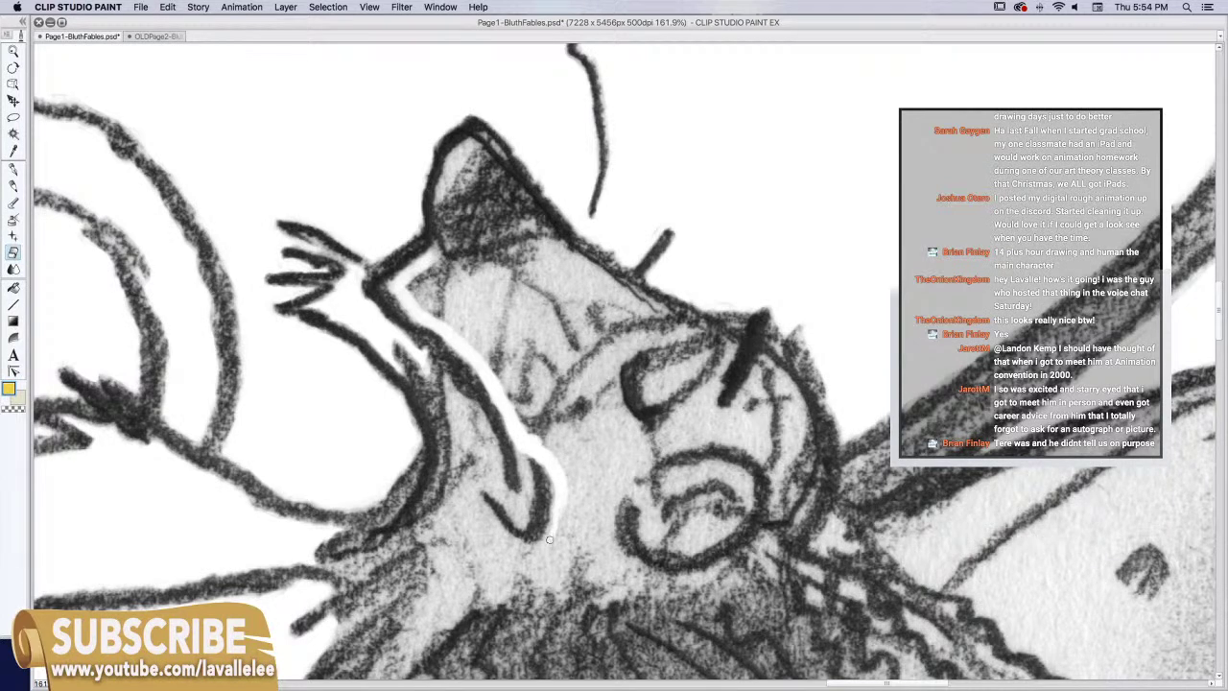
{"action": "left_click_drag", "start_coordinate": [537, 546], "coordinate": [501, 537]}
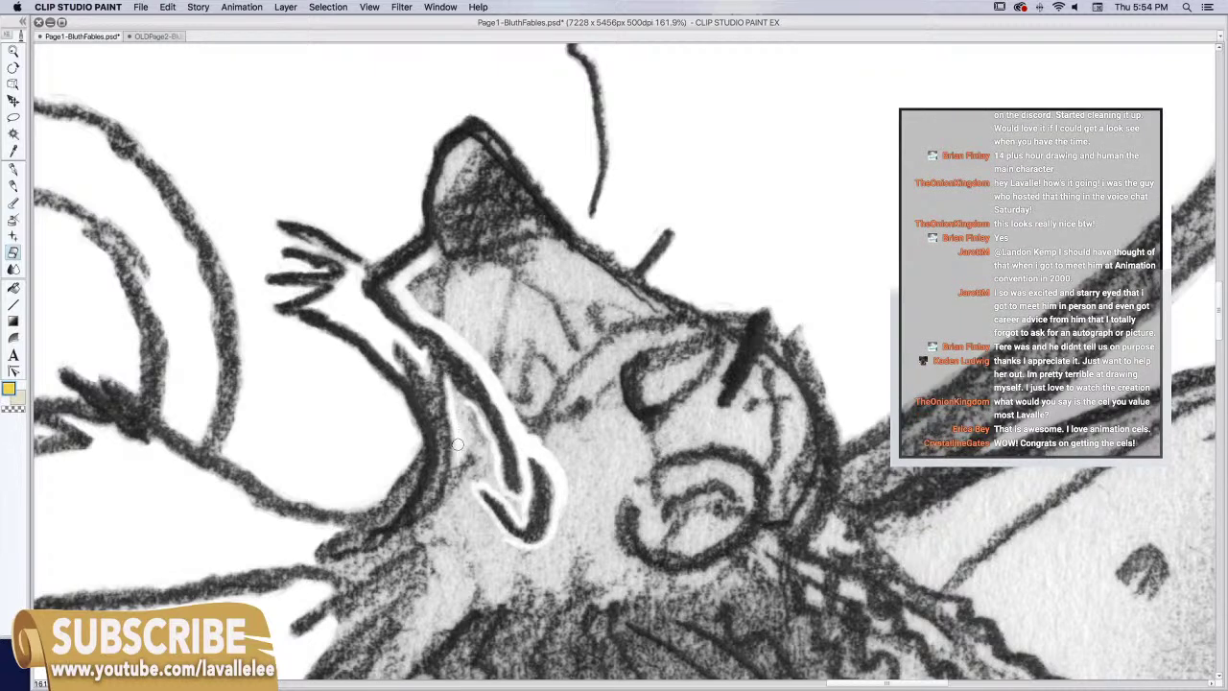
Erase the gray between the lion's mouth line and chin outline, continuing down toward the neck
{"action": "mouse_move", "coordinate": [458, 473]}
{"action": "left_mouse_down"}
{"action": "mouse_move", "coordinate": [451, 393]}
{"action": "mouse_move", "coordinate": [496, 473]}
{"action": "mouse_move", "coordinate": [464, 415]}
{"action": "mouse_move", "coordinate": [484, 407]}
{"action": "mouse_move", "coordinate": [491, 448]}
{"action": "mouse_move", "coordinate": [489, 361]}
{"action": "mouse_move", "coordinate": [498, 486]}
{"action": "left_mouse_up"}
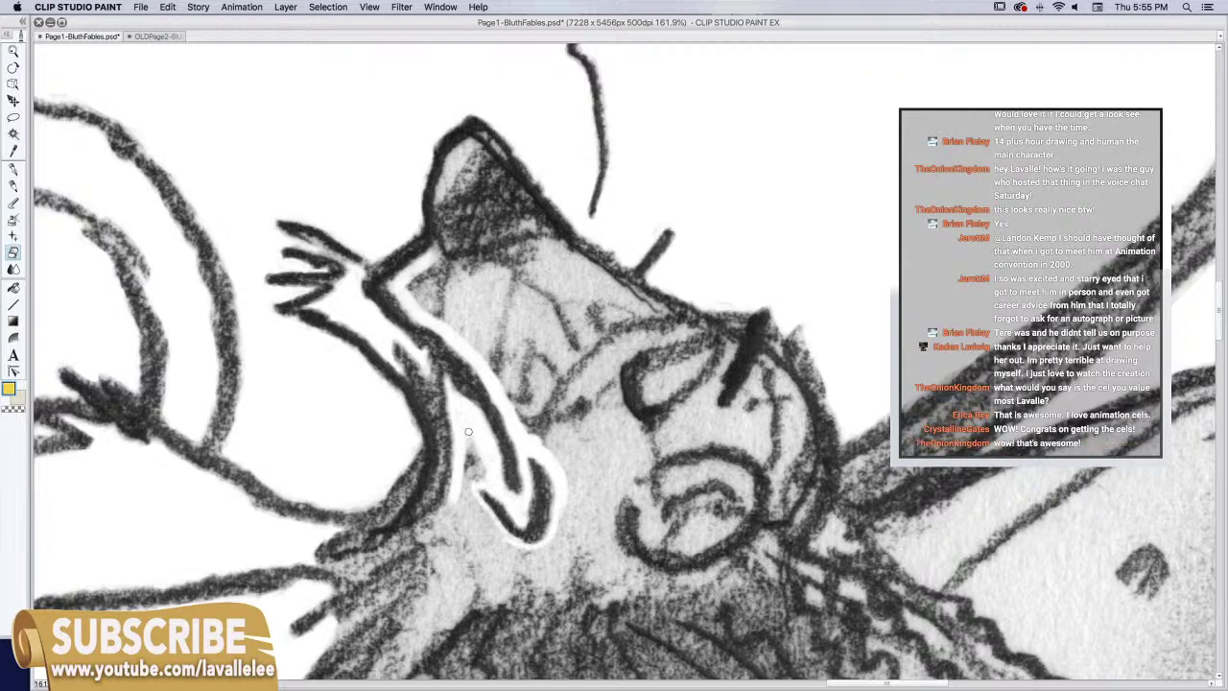
{"action": "mouse_move", "coordinate": [473, 430]}
{"action": "left_mouse_down"}
{"action": "mouse_move", "coordinate": [472, 466]}
{"action": "mouse_move", "coordinate": [487, 478]}
{"action": "mouse_move", "coordinate": [472, 465]}
{"action": "left_mouse_up"}
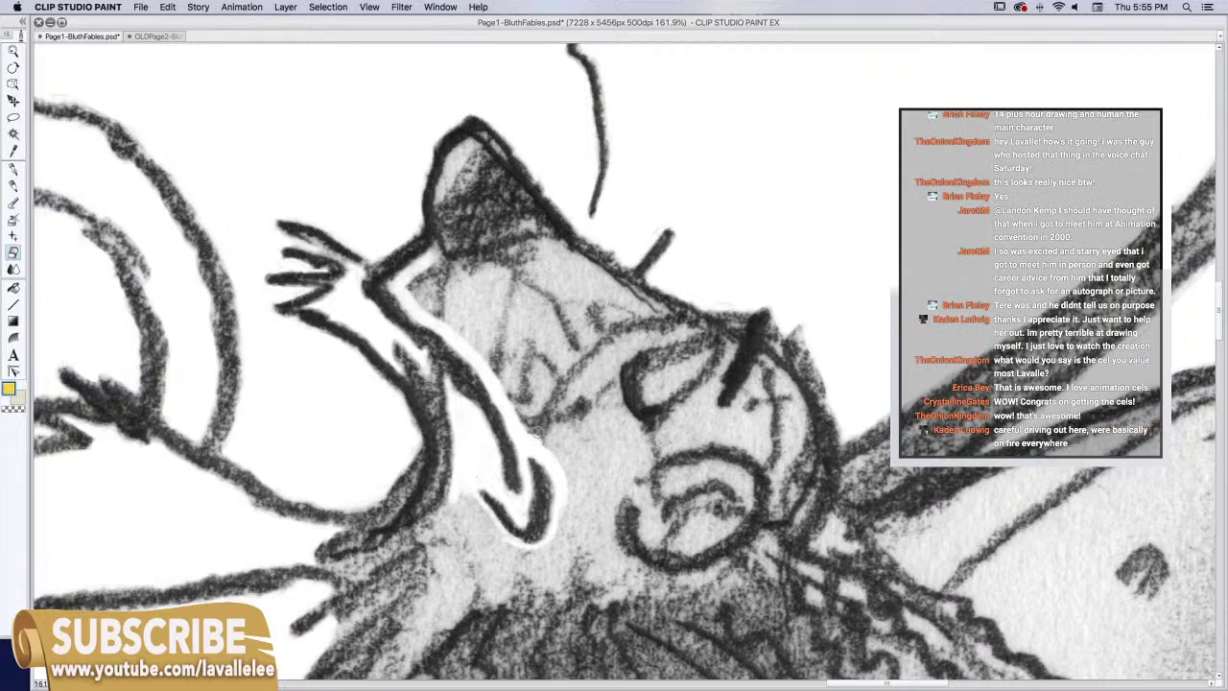
{"action": "scroll", "coordinate": [513, 485], "scroll_direction": "down", "scroll_amount": 3}
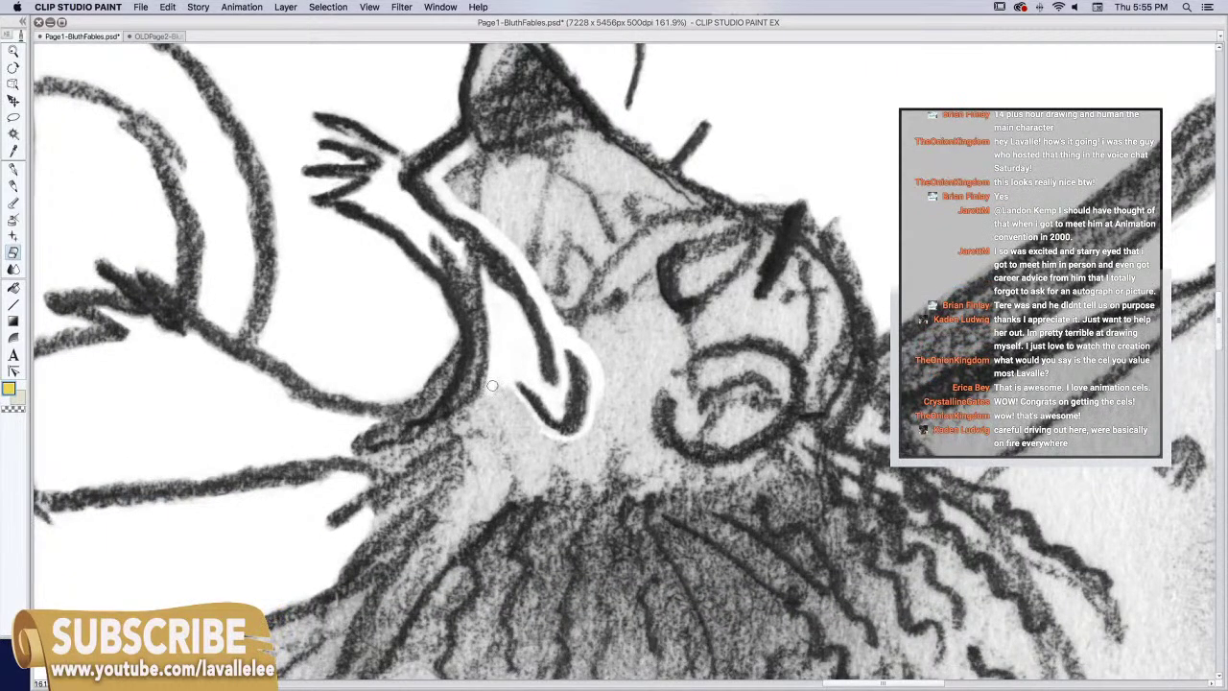
{"action": "left_click_drag", "start_coordinate": [487, 390], "coordinate": [465, 412]}
Erase clean bands around the lion's cheek spot, eye, brow and ear, and along the inside of the head outline
{"action": "mouse_move", "coordinate": [631, 290]}
{"action": "left_mouse_down"}
{"action": "mouse_move", "coordinate": [632, 306]}
{"action": "mouse_move", "coordinate": [602, 315]}
{"action": "left_mouse_up"}
{"action": "mouse_move", "coordinate": [651, 260]}
{"action": "left_mouse_down"}
{"action": "mouse_move", "coordinate": [662, 304]}
{"action": "mouse_move", "coordinate": [693, 325]}
{"action": "mouse_move", "coordinate": [767, 240]}
{"action": "mouse_move", "coordinate": [754, 289]}
{"action": "left_mouse_up"}
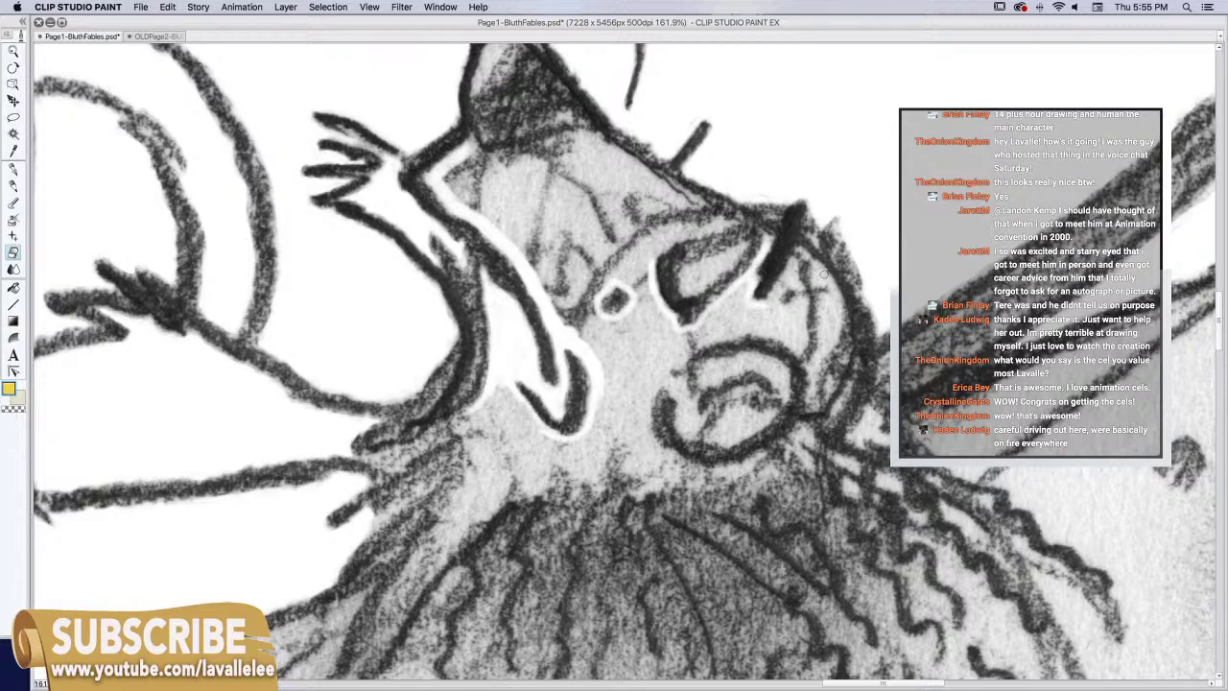
{"action": "left_click_drag", "start_coordinate": [773, 297], "coordinate": [794, 258]}
{"action": "key", "text": "super+z"}
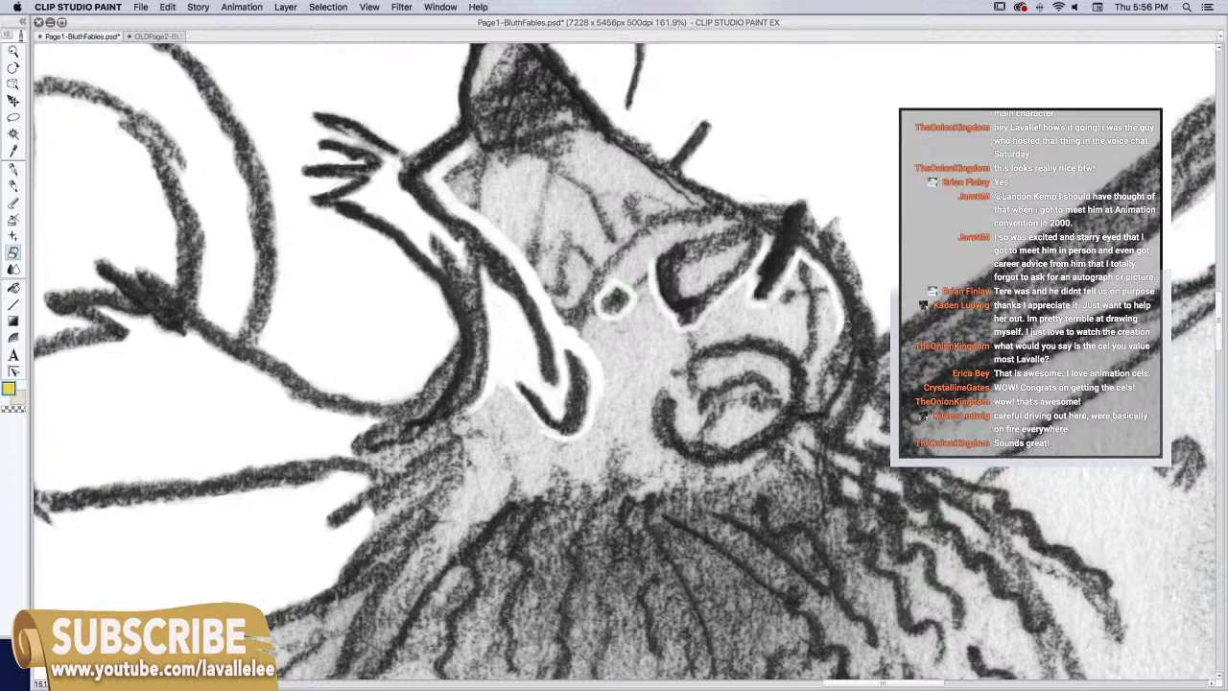
{"action": "mouse_move", "coordinate": [841, 316]}
{"action": "left_mouse_down"}
{"action": "mouse_move", "coordinate": [814, 406]}
{"action": "mouse_move", "coordinate": [809, 354]}
{"action": "mouse_move", "coordinate": [812, 364]}
{"action": "mouse_move", "coordinate": [746, 329]}
{"action": "left_mouse_up"}
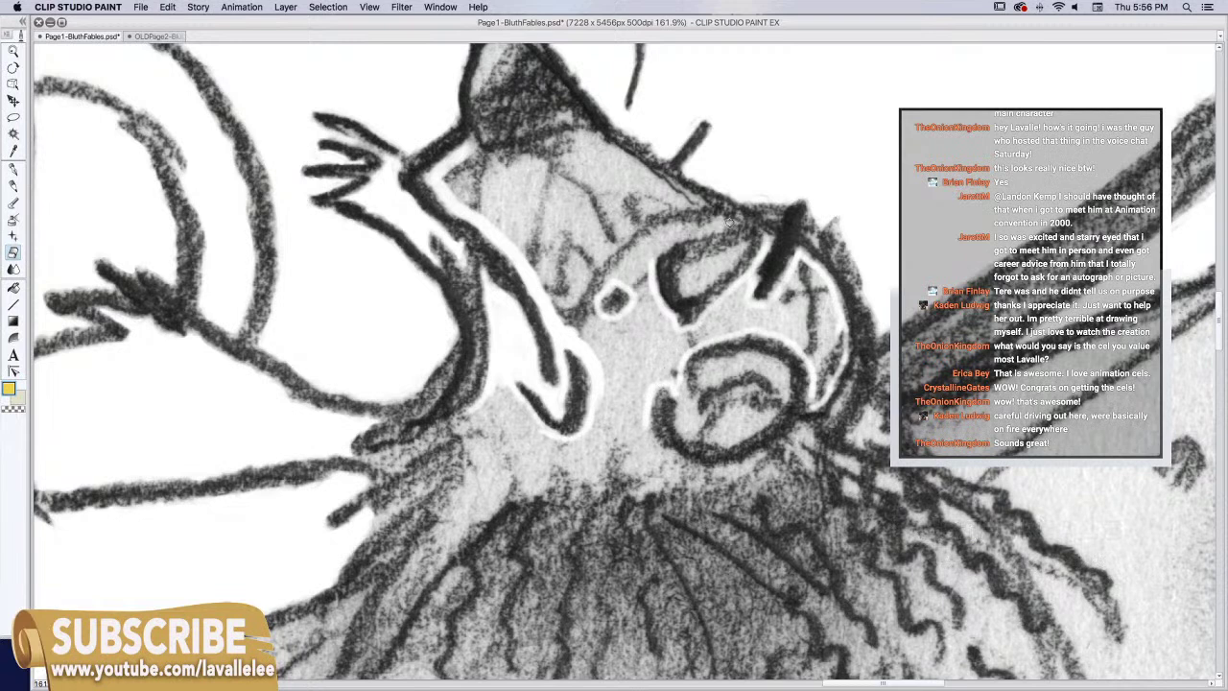
Erase a clean band along the bridge of the lion's muzzle and beneath its nose
{"action": "left_click_drag", "start_coordinate": [709, 227], "coordinate": [676, 235]}
{"action": "mouse_move", "coordinate": [726, 219]}
{"action": "left_mouse_down"}
{"action": "mouse_move", "coordinate": [673, 163]}
{"action": "mouse_move", "coordinate": [576, 113]}
{"action": "mouse_move", "coordinate": [598, 148]}
{"action": "mouse_move", "coordinate": [686, 199]}
{"action": "mouse_move", "coordinate": [586, 124]}
{"action": "mouse_move", "coordinate": [598, 142]}
{"action": "mouse_move", "coordinate": [472, 152]}
{"action": "left_mouse_up"}
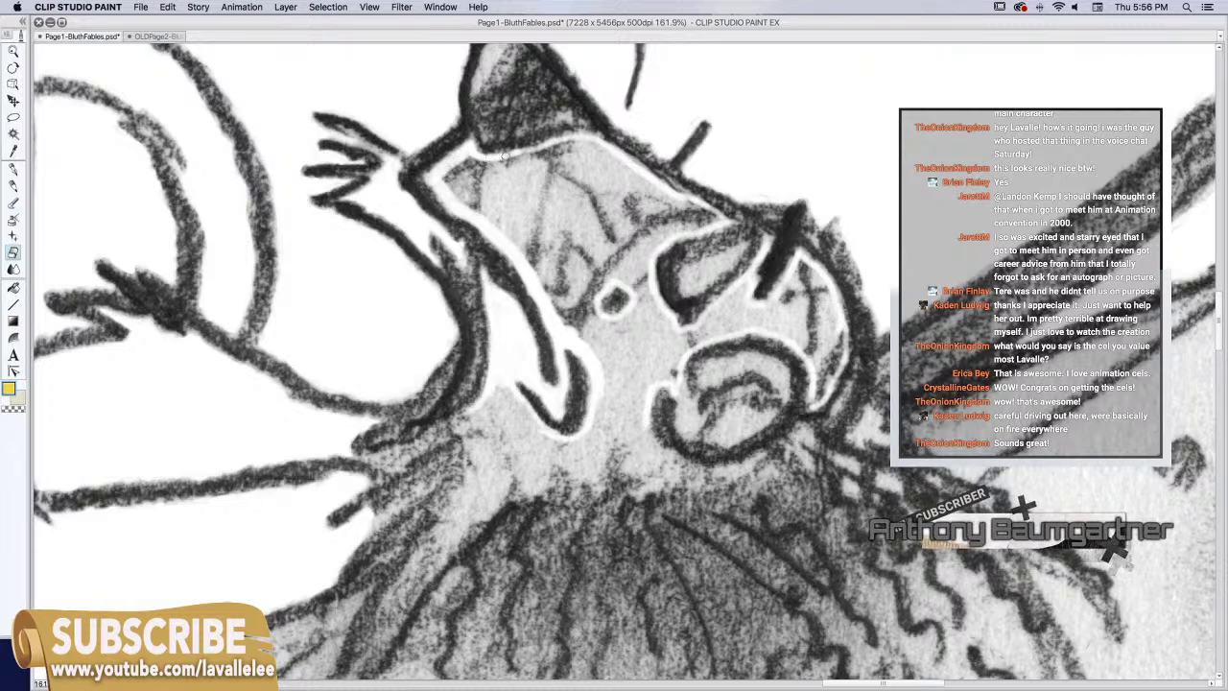
{"action": "left_click_drag", "start_coordinate": [518, 151], "coordinate": [581, 139]}
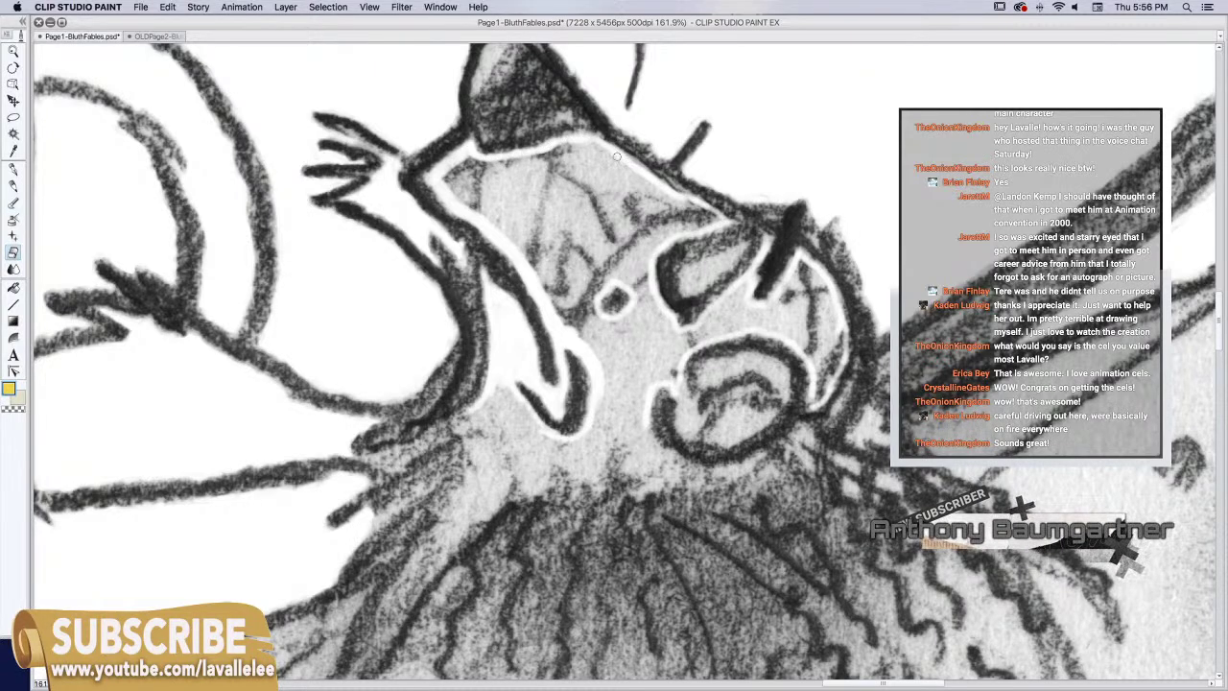
Lasso the gray inside the lion's muzzle, delete it, and clear the selection
{"action": "left_click", "coordinate": [13, 117]}
{"action": "mouse_move", "coordinate": [467, 145]}
{"action": "left_mouse_down"}
{"action": "mouse_move", "coordinate": [440, 185]}
{"action": "mouse_move", "coordinate": [515, 245]}
{"action": "mouse_move", "coordinate": [558, 327]}
{"action": "left_mouse_up"}
{"action": "left_click_drag", "start_coordinate": [593, 349], "coordinate": [608, 365]}
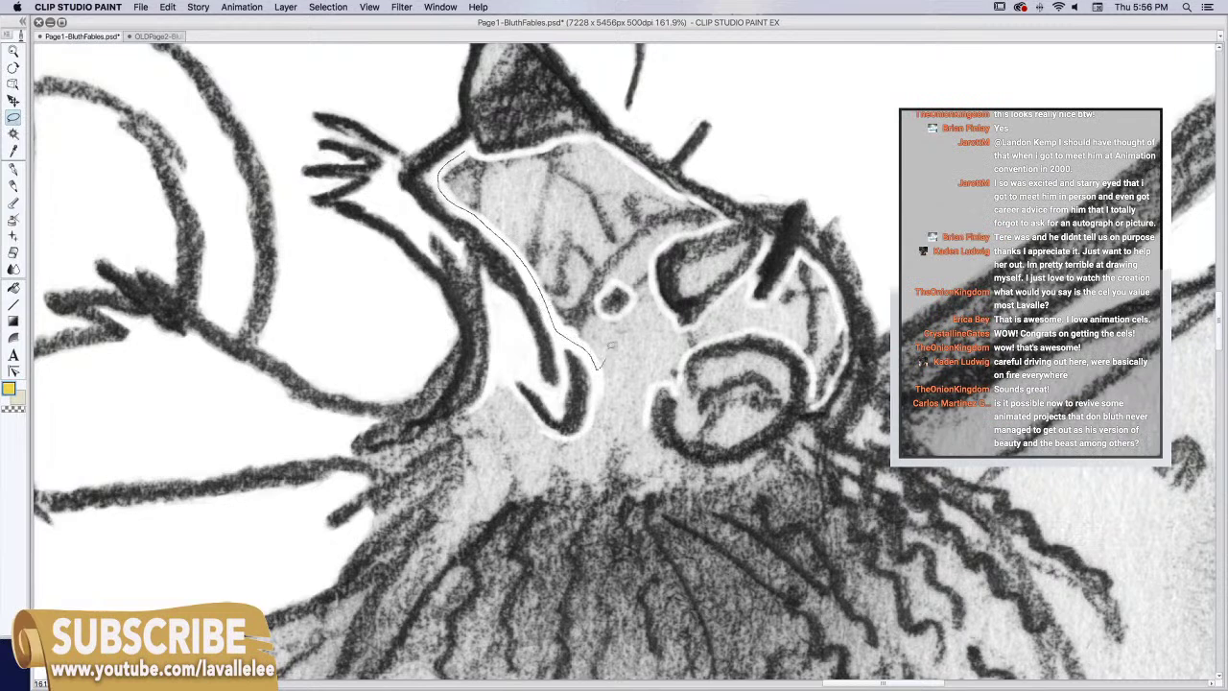
{"action": "key", "text": "Delete"}
{"action": "key", "text": "super+d"}
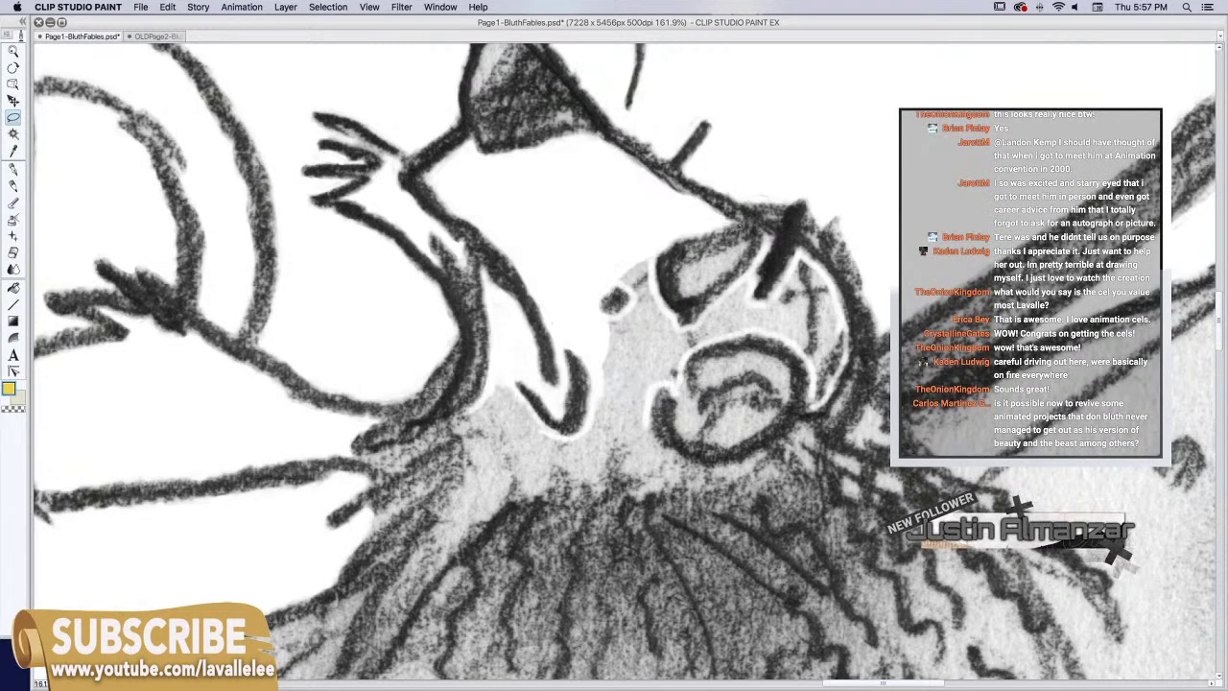
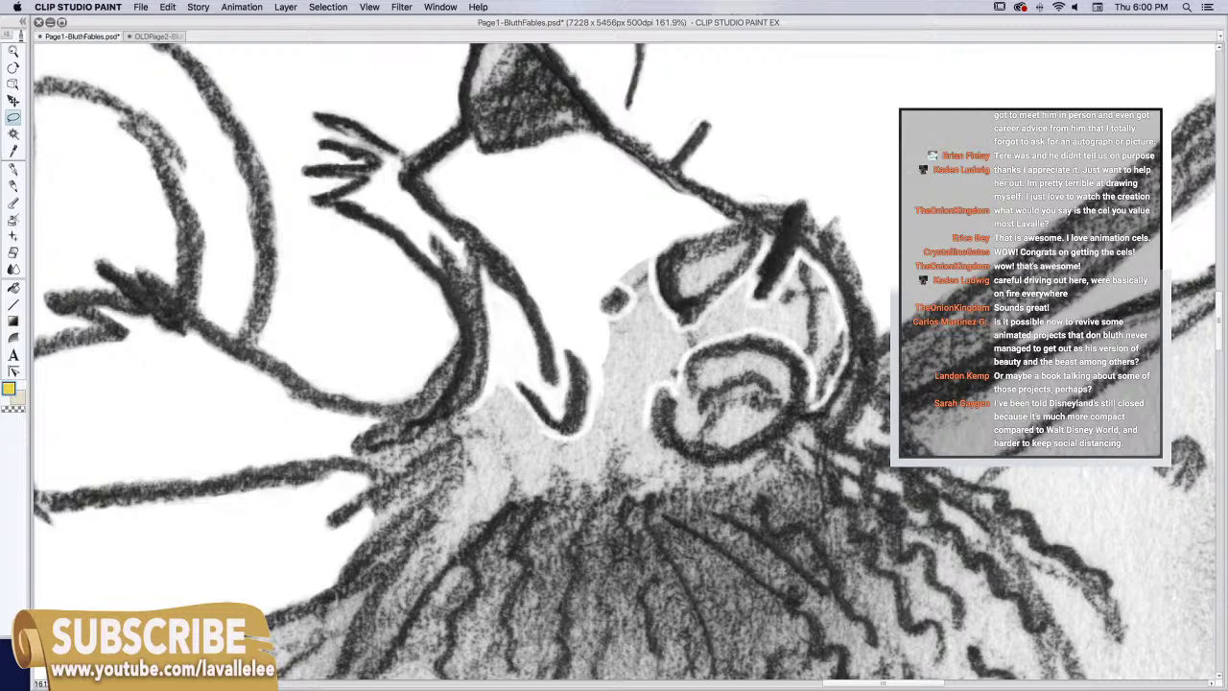
Check the cleanup across the whole page, and return to a close view of the lion's eye and ear
{"action": "left_click_drag", "start_coordinate": [848, 518], "coordinate": [851, 552]}
{"action": "key", "text": "super+z"}
{"action": "left_click", "coordinate": [13, 50]}
{"action": "left_click", "coordinate": [654, 313], "text": "alt"}
{"action": "left_click", "coordinate": [589, 417], "text": "alt"}
{"action": "left_click", "coordinate": [570, 420], "text": "alt"}
{"action": "left_click", "coordinate": [712, 363], "text": "alt"}
{"action": "left_click", "coordinate": [699, 368], "text": "alt"}
{"action": "left_click", "coordinate": [699, 369]}
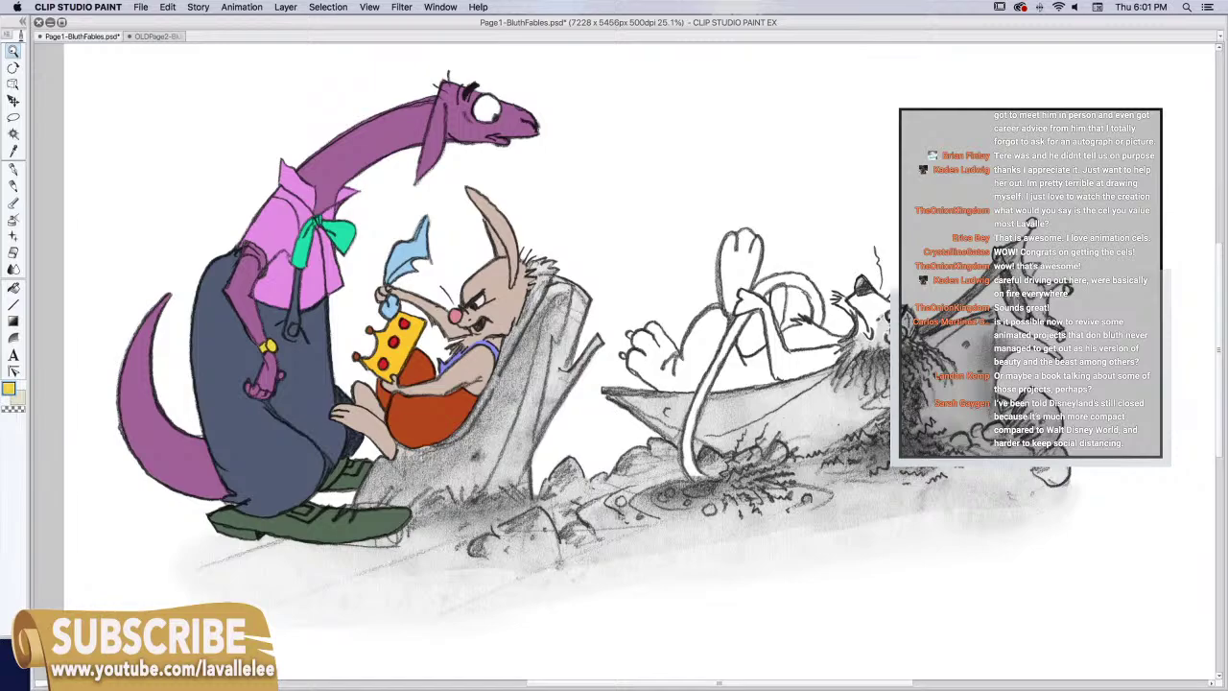
{"action": "scroll", "coordinate": [875, 305], "scroll_direction": "up", "scroll_amount": 6}
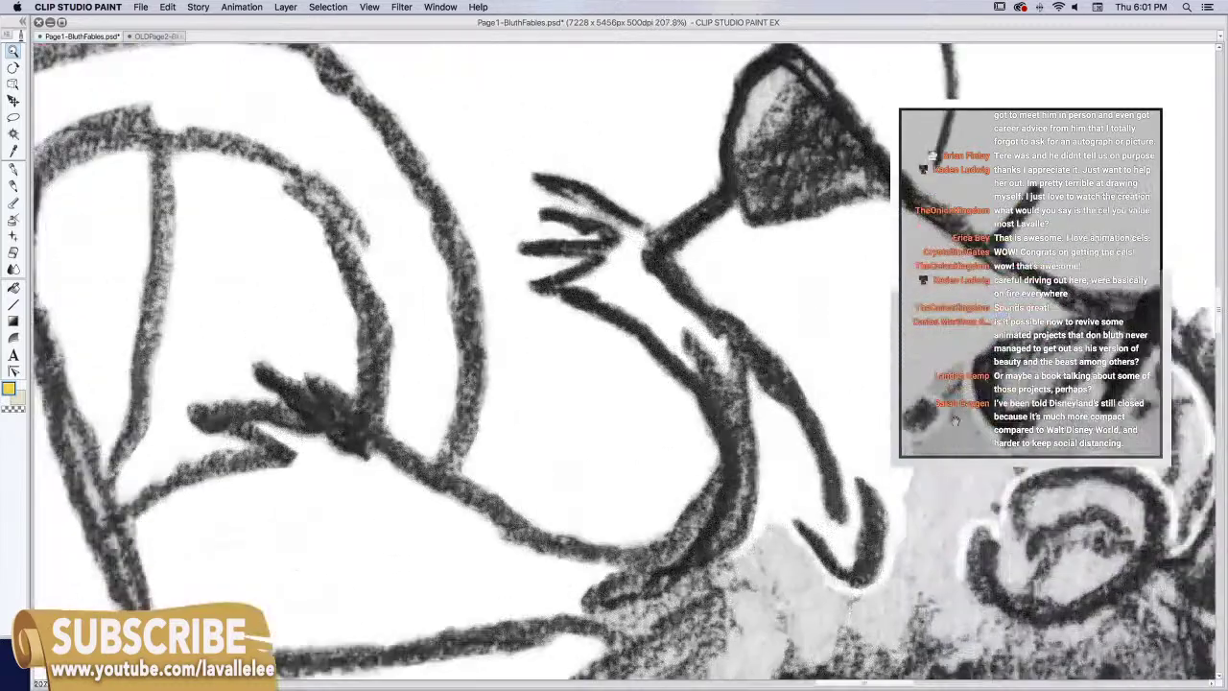
{"action": "scroll", "coordinate": [776, 405], "scroll_direction": "right", "scroll_amount": 10}
{"action": "scroll", "coordinate": [776, 405], "scroll_direction": "down", "scroll_amount": 3}
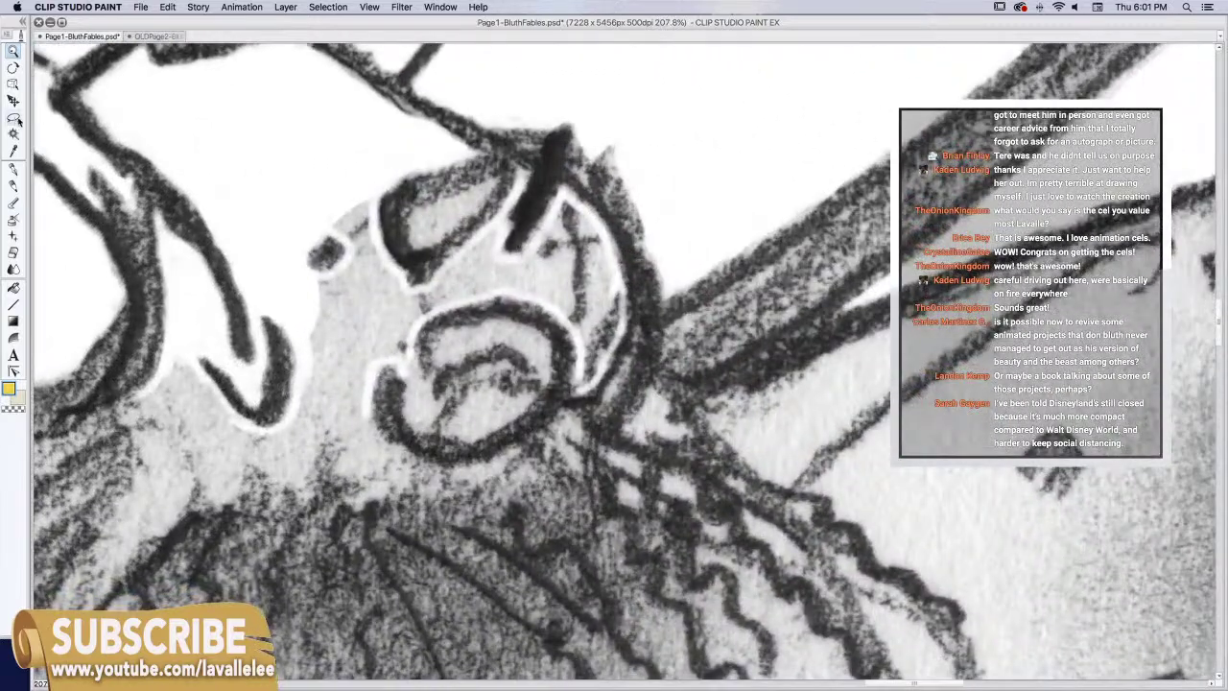
Lasso and delete the gray around the lion's eye and forehead and the sliver beside the ear, clearing each selection
{"action": "left_click", "coordinate": [16, 117]}
{"action": "mouse_move", "coordinate": [376, 203]}
{"action": "left_mouse_down"}
{"action": "mouse_move", "coordinate": [405, 285]}
{"action": "mouse_move", "coordinate": [423, 285]}
{"action": "mouse_move", "coordinate": [515, 196]}
{"action": "mouse_move", "coordinate": [499, 245]}
{"action": "mouse_move", "coordinate": [523, 253]}
{"action": "mouse_move", "coordinate": [568, 194]}
{"action": "mouse_move", "coordinate": [609, 237]}
{"action": "mouse_move", "coordinate": [620, 285]}
{"action": "mouse_move", "coordinate": [587, 328]}
{"action": "mouse_move", "coordinate": [509, 286]}
{"action": "mouse_move", "coordinate": [421, 313]}
{"action": "mouse_move", "coordinate": [408, 364]}
{"action": "mouse_move", "coordinate": [375, 367]}
{"action": "mouse_move", "coordinate": [367, 407]}
{"action": "mouse_move", "coordinate": [338, 397]}
{"action": "mouse_move", "coordinate": [308, 376]}
{"action": "mouse_move", "coordinate": [290, 269]}
{"action": "mouse_move", "coordinate": [314, 275]}
{"action": "mouse_move", "coordinate": [347, 256]}
{"action": "mouse_move", "coordinate": [342, 235]}
{"action": "mouse_move", "coordinate": [365, 176]}
{"action": "left_mouse_up"}
{"action": "key", "text": "Delete"}
{"action": "key", "text": "ctrl+d"}
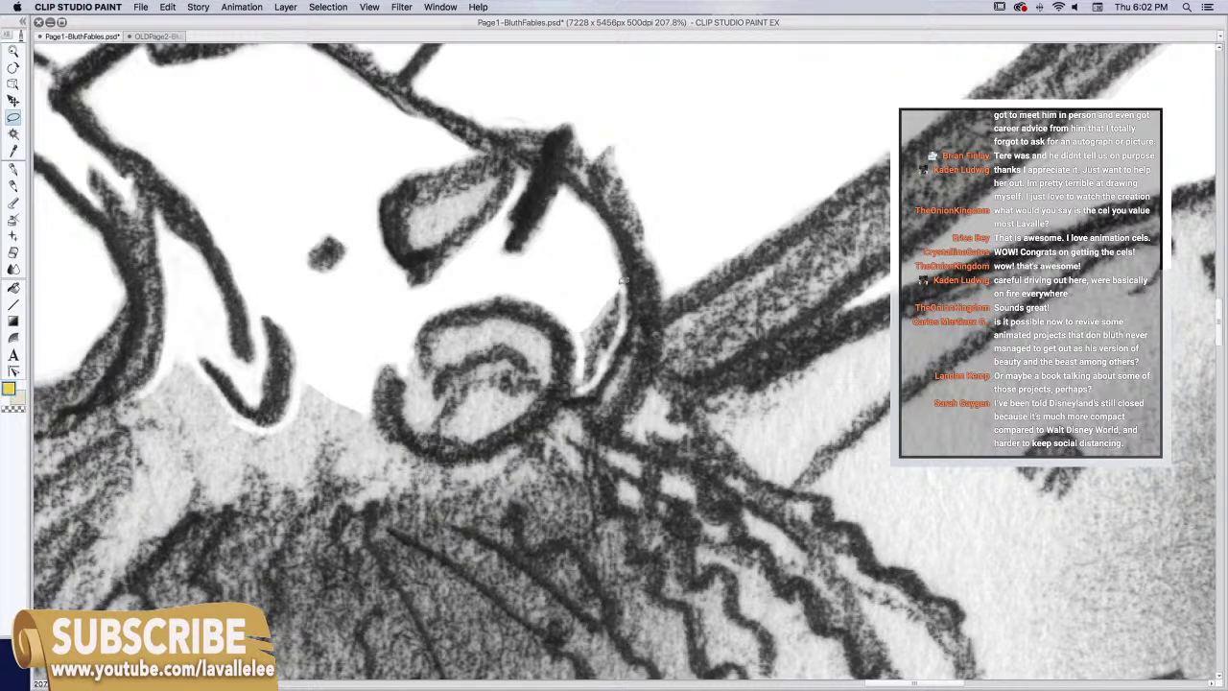
{"action": "mouse_move", "coordinate": [622, 290]}
{"action": "left_mouse_down"}
{"action": "mouse_move", "coordinate": [623, 320]}
{"action": "mouse_move", "coordinate": [590, 382]}
{"action": "mouse_move", "coordinate": [580, 312]}
{"action": "left_mouse_up"}
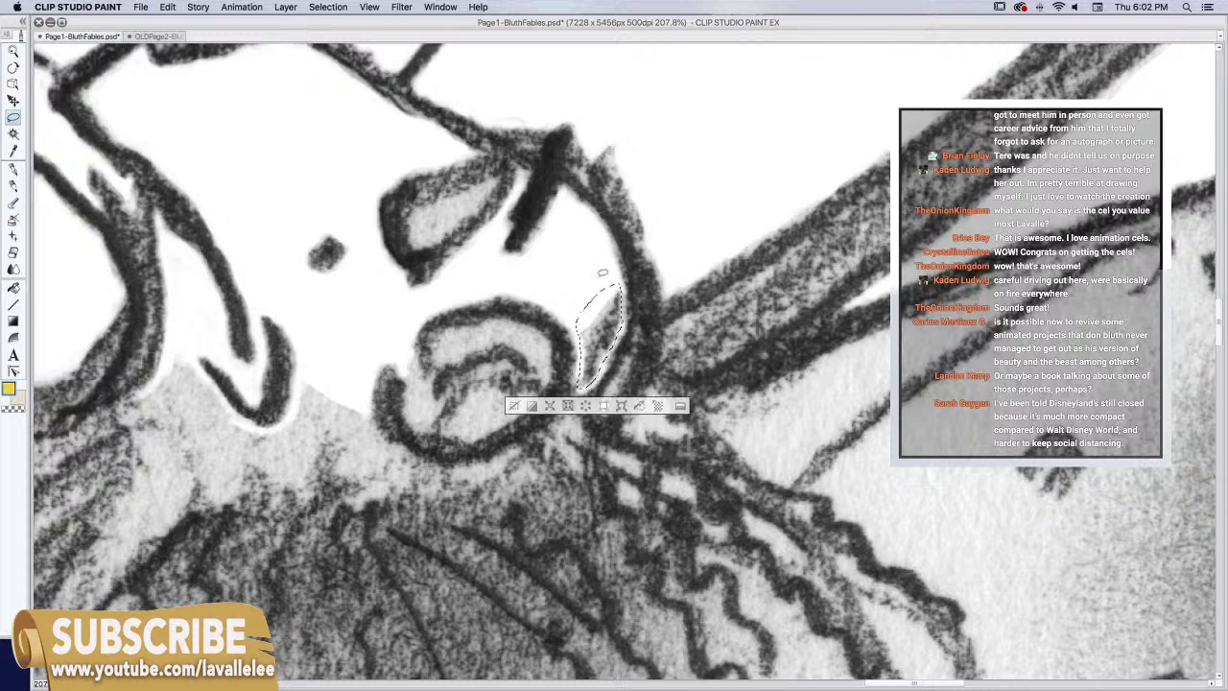
{"action": "key", "text": "Delete"}
{"action": "key", "text": "super+d"}
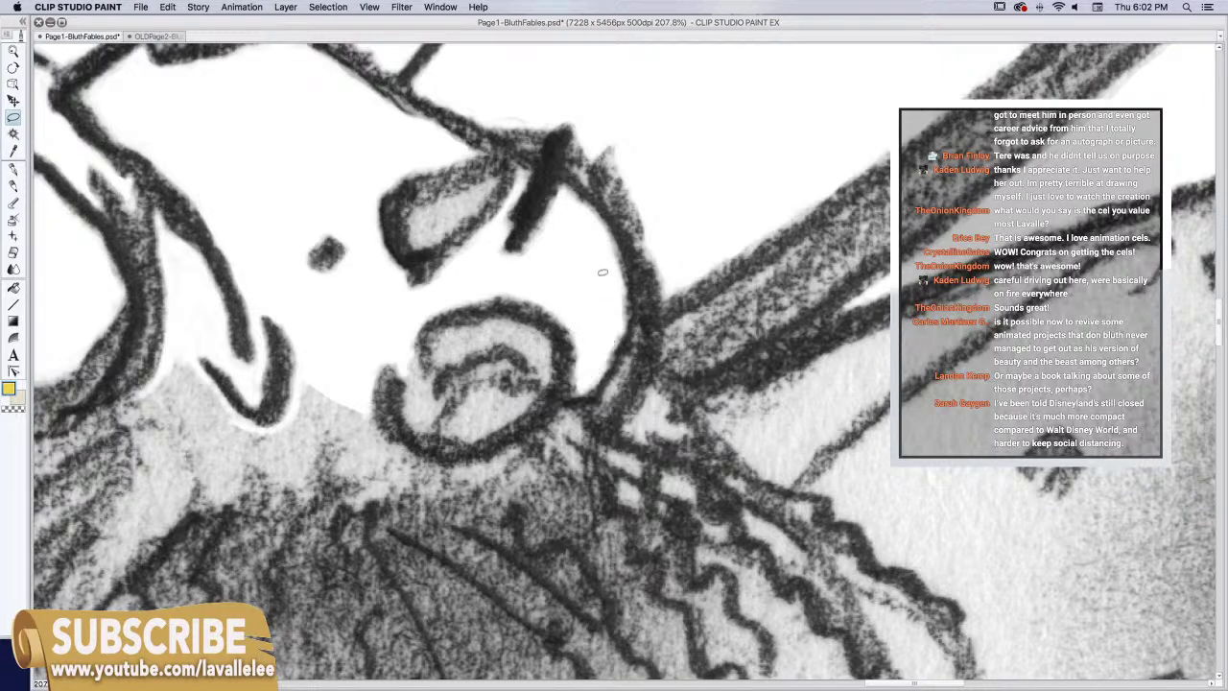
Erase a clean band inside the lion's eye, lasso and delete the gray left within it, and clear the selection
{"action": "key", "text": "e"}
{"action": "mouse_move", "coordinate": [411, 217]}
{"action": "left_mouse_down"}
{"action": "mouse_move", "coordinate": [475, 190]}
{"action": "mouse_move", "coordinate": [413, 212]}
{"action": "mouse_move", "coordinate": [482, 169]}
{"action": "left_mouse_up"}
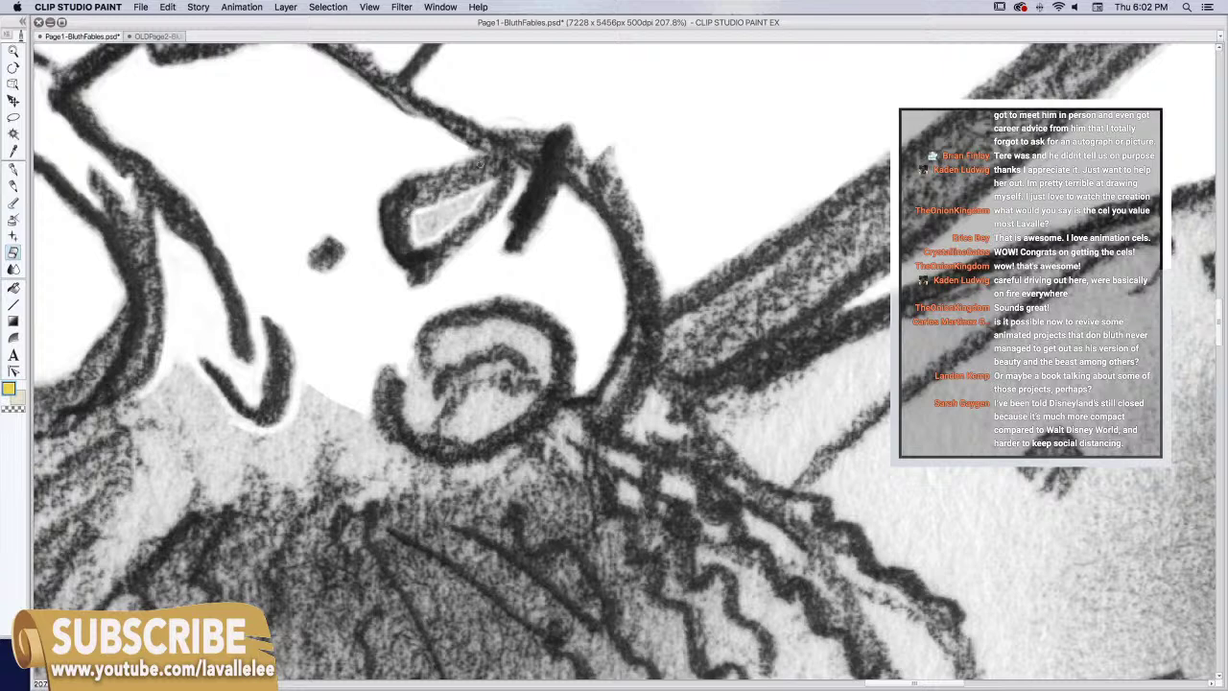
{"action": "left_click", "coordinate": [13, 116]}
{"action": "left_click_drag", "start_coordinate": [419, 212], "coordinate": [419, 233]}
{"action": "left_click_drag", "start_coordinate": [419, 234], "coordinate": [422, 212]}
{"action": "key", "text": "Delete"}
{"action": "key", "text": "super+d"}
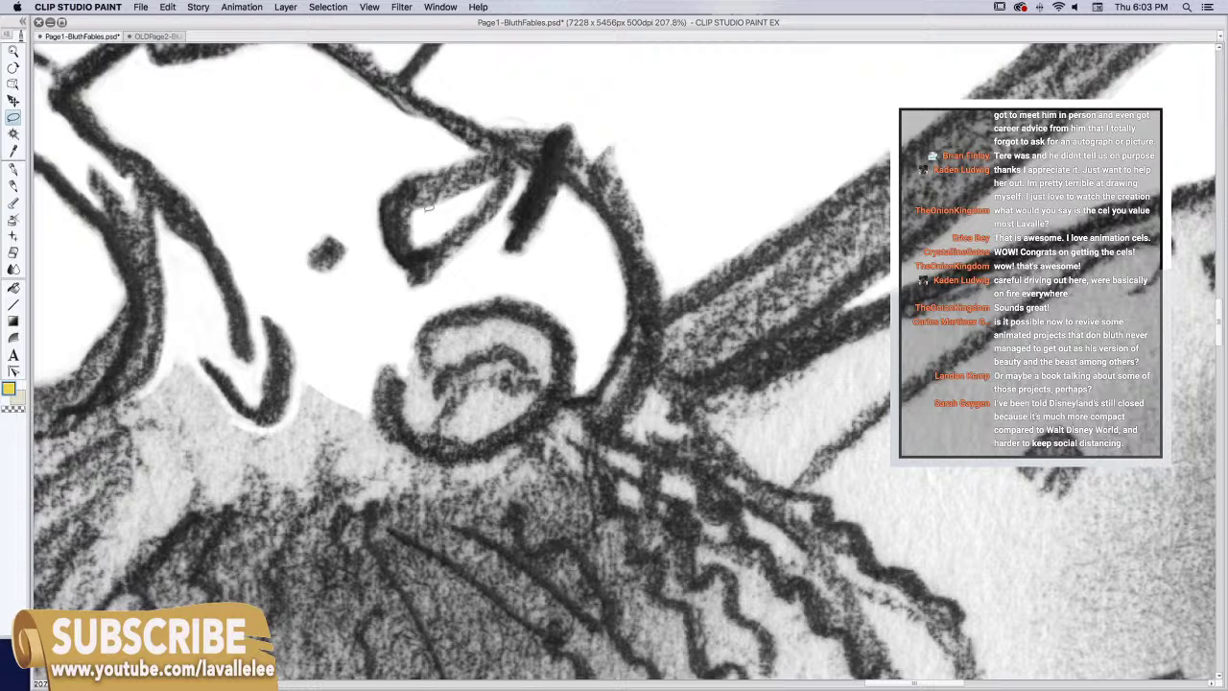
Erase a clean band under the lion's ear and along the jagged mane edge up to the chin
{"action": "key", "text": "e"}
{"action": "scroll", "coordinate": [259, 326], "scroll_direction": "down", "scroll_amount": 3}
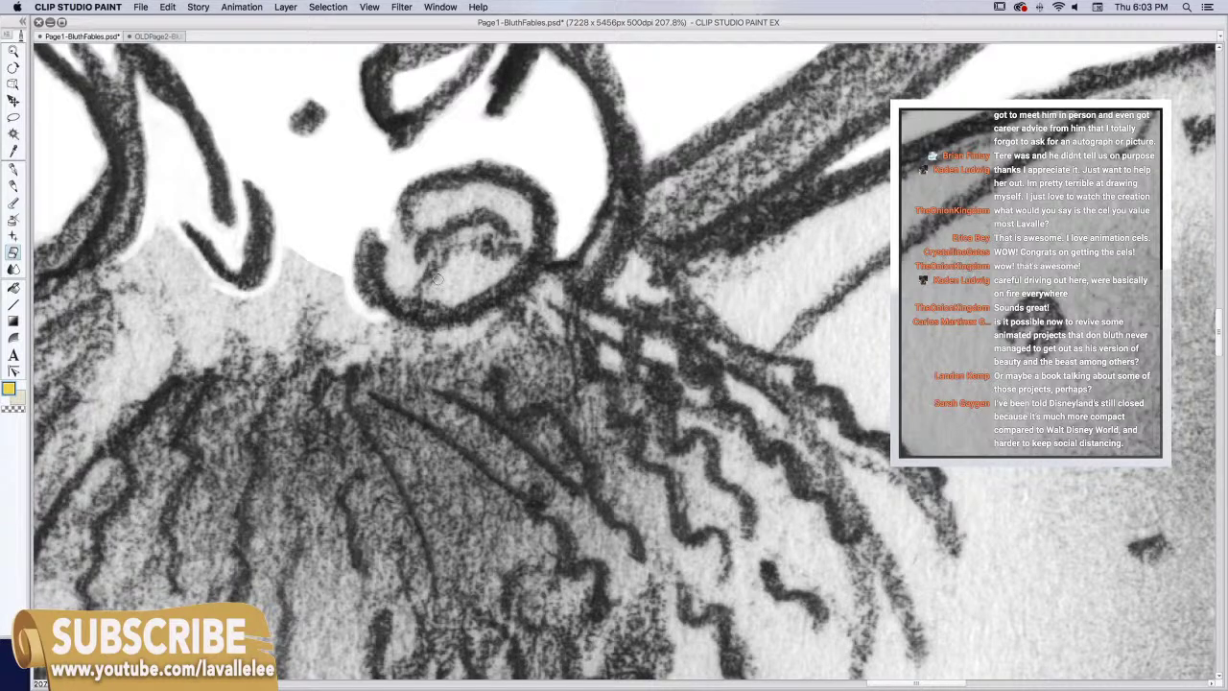
{"action": "mouse_move", "coordinate": [388, 332]}
{"action": "left_mouse_down"}
{"action": "mouse_move", "coordinate": [384, 323]}
{"action": "mouse_move", "coordinate": [403, 336]}
{"action": "mouse_move", "coordinate": [458, 336]}
{"action": "mouse_move", "coordinate": [494, 313]}
{"action": "mouse_move", "coordinate": [455, 335]}
{"action": "mouse_move", "coordinate": [382, 336]}
{"action": "left_mouse_up"}
{"action": "scroll", "coordinate": [238, 312], "scroll_direction": "left", "scroll_amount": 3}
{"action": "scroll", "coordinate": [238, 312], "scroll_direction": "down", "scroll_amount": 2}
{"action": "mouse_move", "coordinate": [238, 311]}
{"action": "left_mouse_down"}
{"action": "mouse_move", "coordinate": [205, 350]}
{"action": "mouse_move", "coordinate": [265, 300]}
{"action": "mouse_move", "coordinate": [211, 339]}
{"action": "mouse_move", "coordinate": [215, 310]}
{"action": "left_mouse_up"}
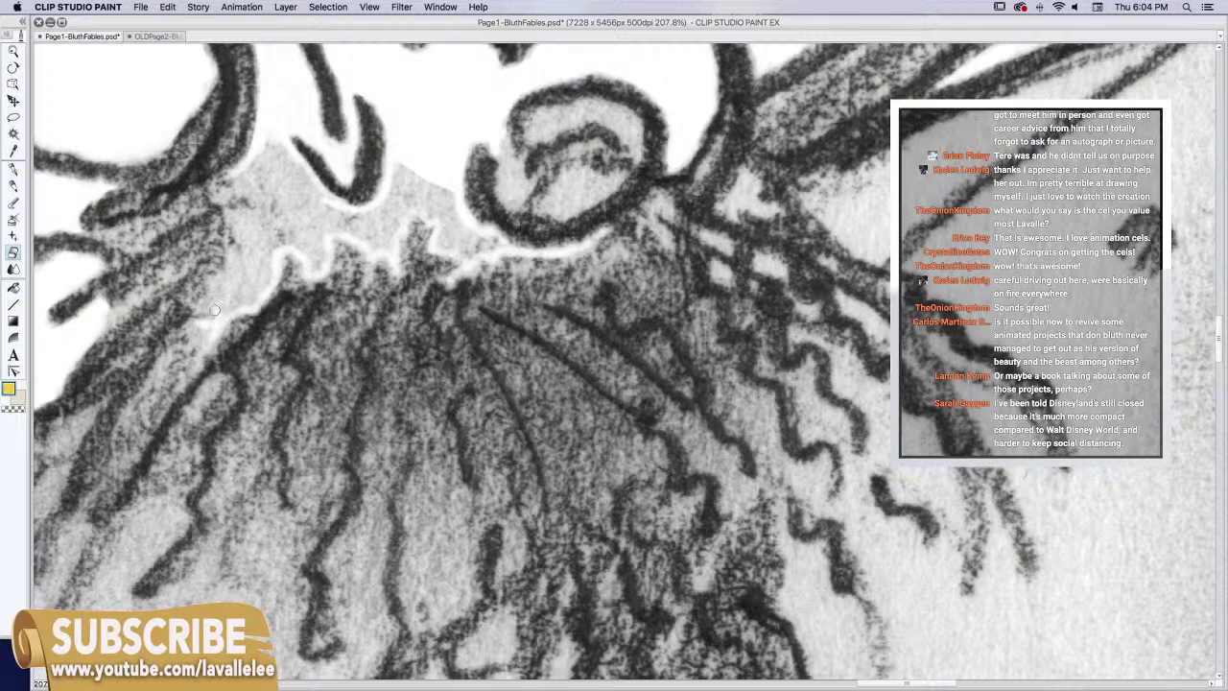
{"action": "mouse_move", "coordinate": [215, 310]}
{"action": "left_mouse_down"}
{"action": "mouse_move", "coordinate": [219, 195]}
{"action": "mouse_move", "coordinate": [244, 163]}
{"action": "left_mouse_up"}
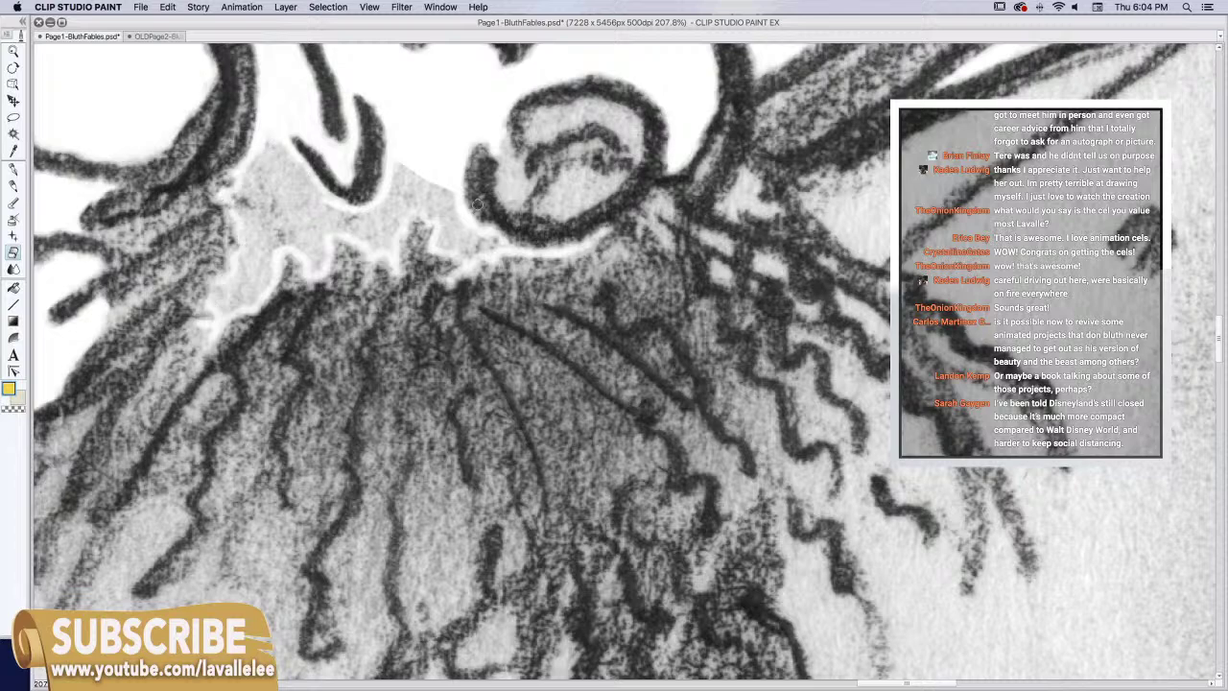
Lasso and delete the two remaining gray patches between the lion's mouth, ear and mane edge, clearing each selection
{"action": "left_click", "coordinate": [13, 116]}
{"action": "mouse_move", "coordinate": [391, 153]}
{"action": "left_mouse_down"}
{"action": "mouse_move", "coordinate": [379, 199]}
{"action": "mouse_move", "coordinate": [344, 204]}
{"action": "mouse_move", "coordinate": [270, 136]}
{"action": "mouse_move", "coordinate": [242, 168]}
{"action": "mouse_move", "coordinate": [329, 261]}
{"action": "mouse_move", "coordinate": [333, 235]}
{"action": "mouse_move", "coordinate": [384, 247]}
{"action": "mouse_move", "coordinate": [423, 143]}
{"action": "left_mouse_up"}
{"action": "key", "text": "Delete"}
{"action": "key", "text": "super+d"}
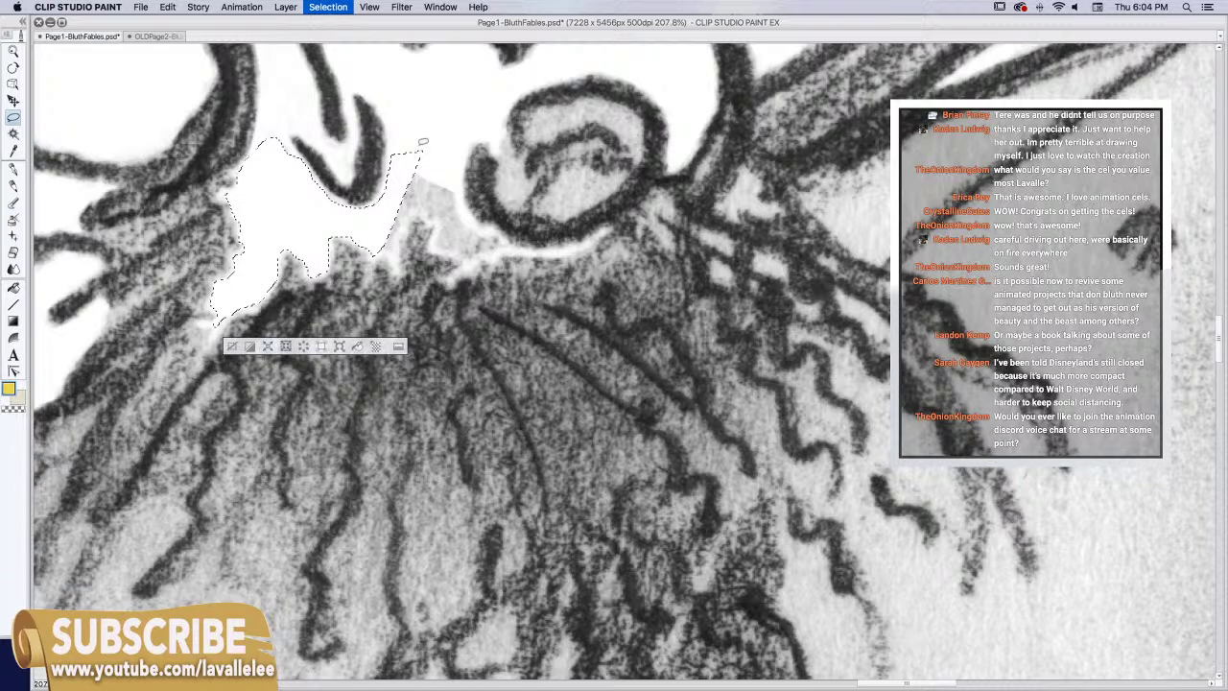
{"action": "mouse_move", "coordinate": [461, 189]}
{"action": "left_mouse_down"}
{"action": "mouse_move", "coordinate": [437, 240]}
{"action": "mouse_move", "coordinate": [414, 213]}
{"action": "mouse_move", "coordinate": [385, 252]}
{"action": "mouse_move", "coordinate": [427, 152]}
{"action": "left_mouse_up"}
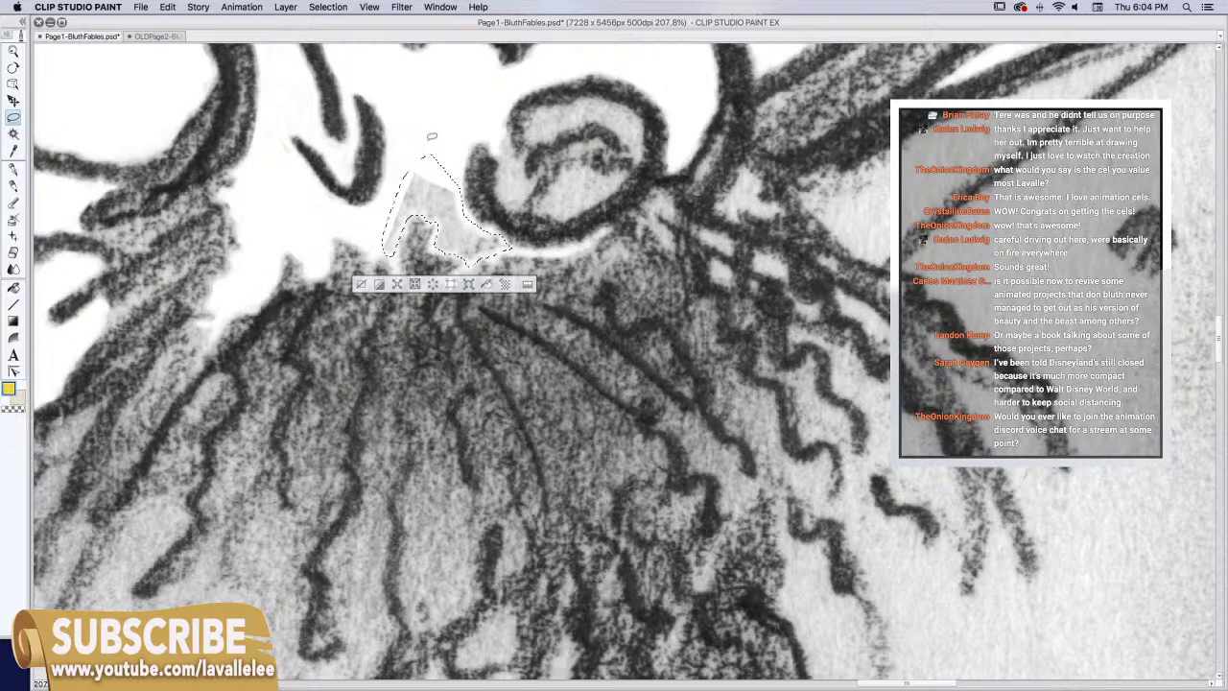
{"action": "key", "text": "super+d"}
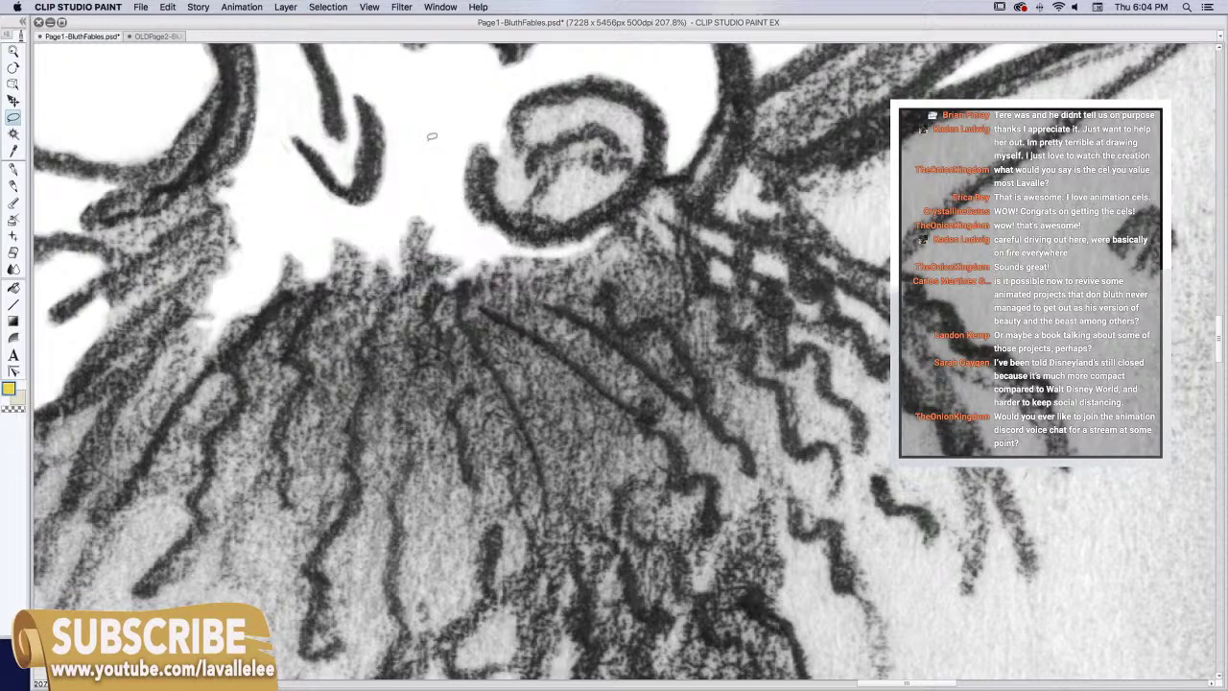
Erase clean bands inside the lion's ear, along its outline and around the inner curved line
{"action": "key", "text": "/"}
{"action": "left_click", "coordinate": [698, 313]}
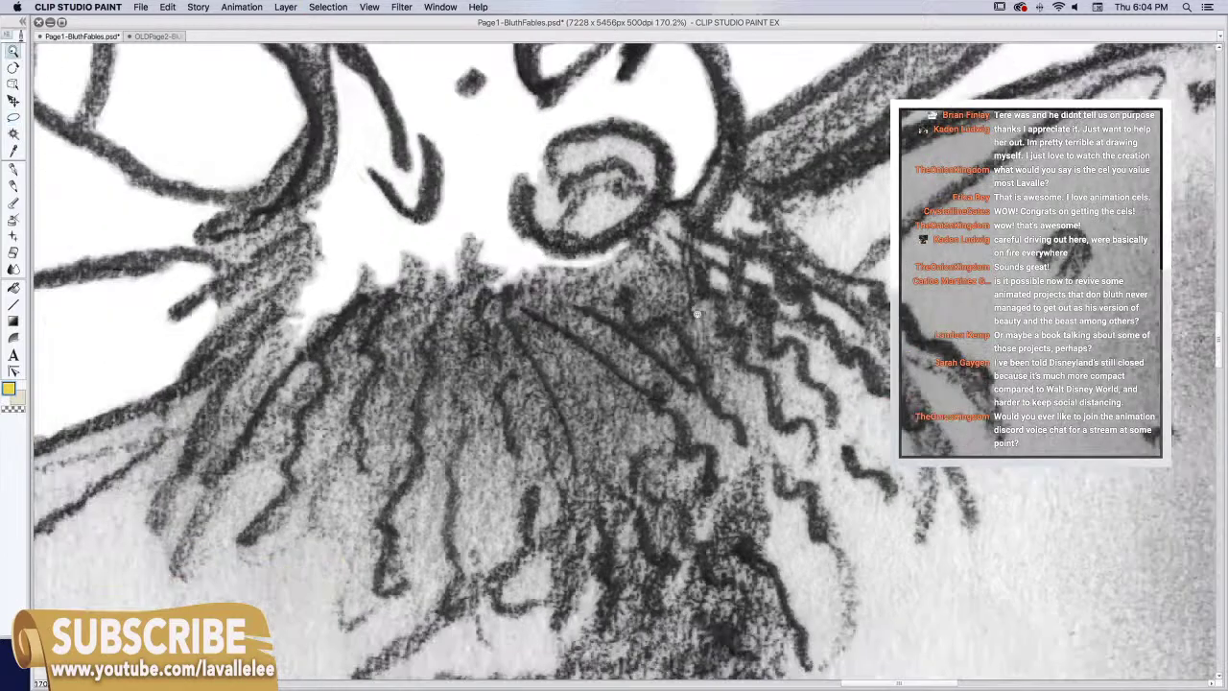
{"action": "scroll", "coordinate": [698, 313], "scroll_direction": "down", "scroll_amount": 3}
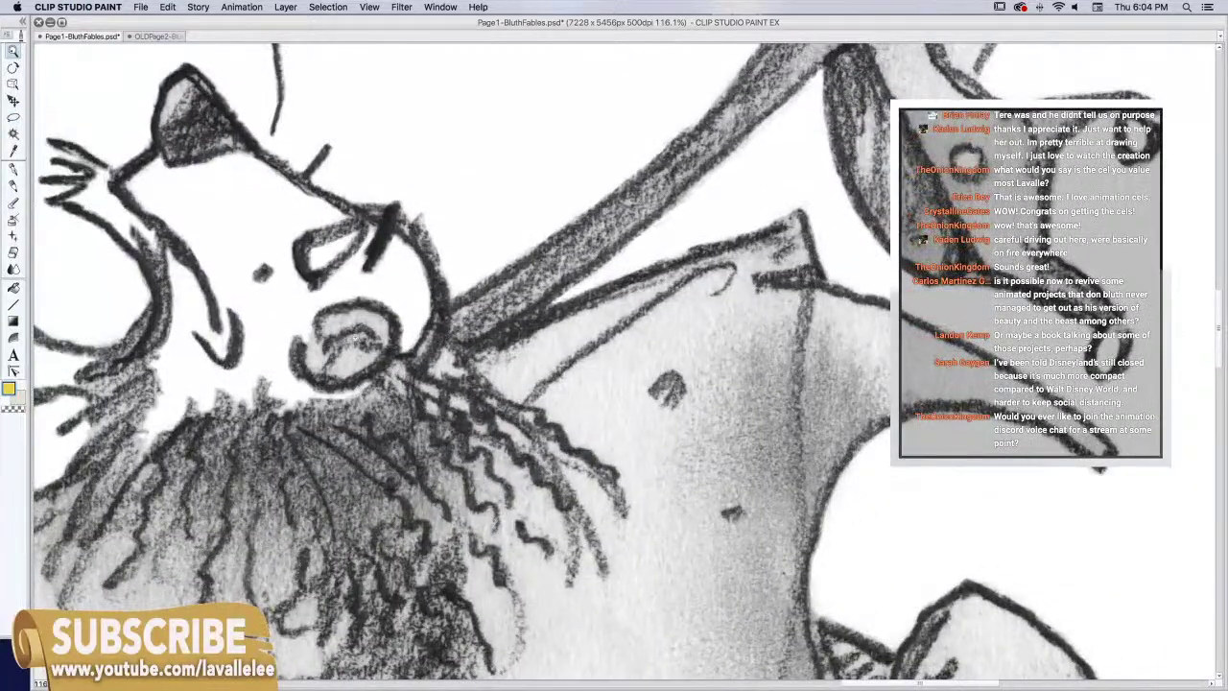
{"action": "left_click", "coordinate": [374, 342]}
{"action": "left_click", "coordinate": [376, 342]}
{"action": "left_click", "coordinate": [13, 116]}
{"action": "left_click", "coordinate": [13, 252]}
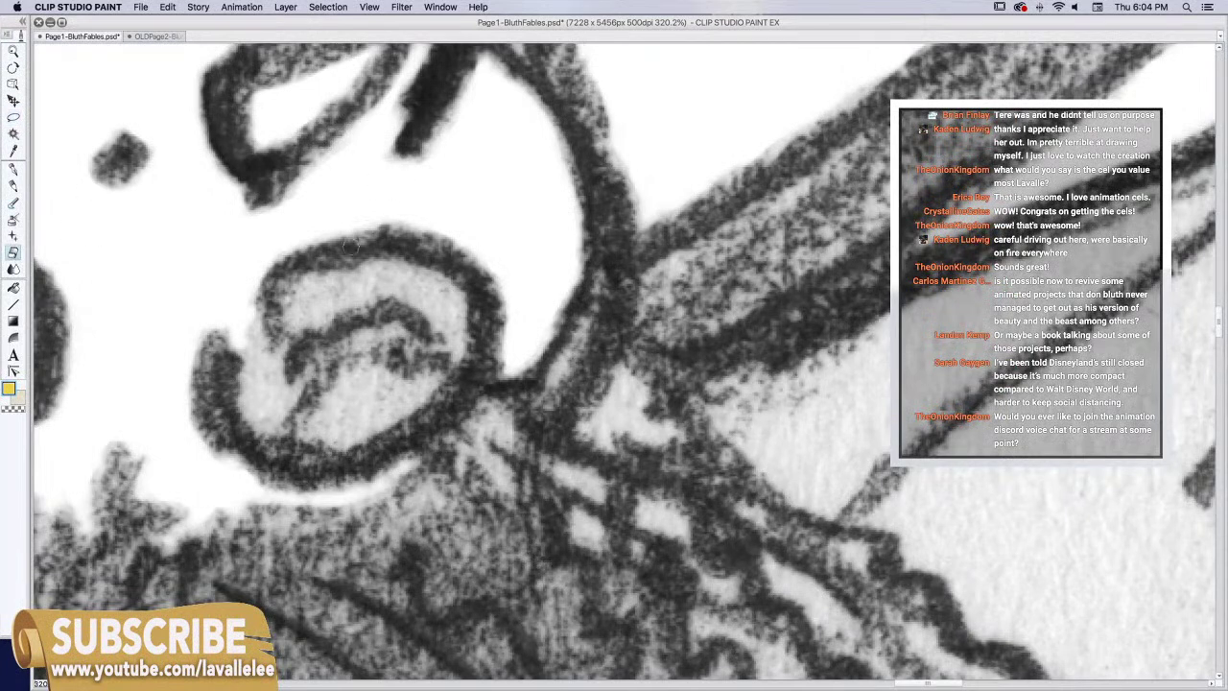
{"action": "mouse_move", "coordinate": [260, 321]}
{"action": "left_mouse_down"}
{"action": "mouse_move", "coordinate": [248, 397]}
{"action": "mouse_move", "coordinate": [268, 424]}
{"action": "mouse_move", "coordinate": [454, 322]}
{"action": "mouse_move", "coordinate": [371, 349]}
{"action": "left_mouse_up"}
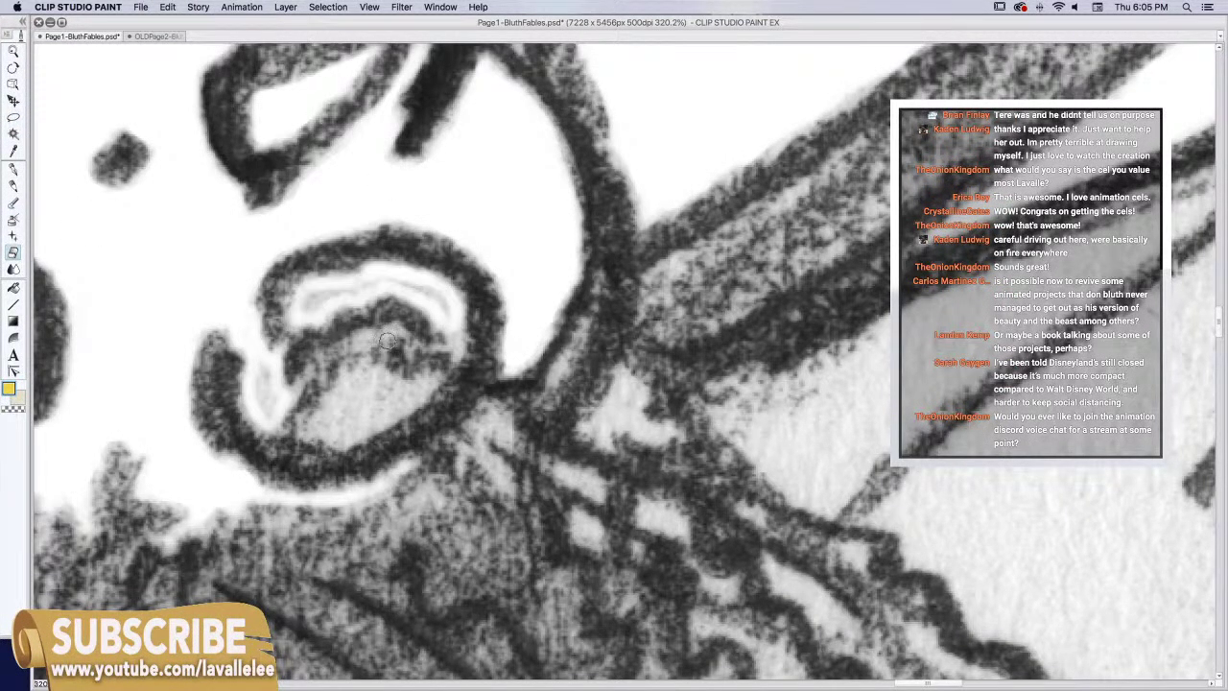
{"action": "mouse_move", "coordinate": [247, 397]}
{"action": "left_mouse_down"}
{"action": "mouse_move", "coordinate": [254, 419]}
{"action": "mouse_move", "coordinate": [283, 420]}
{"action": "left_mouse_up"}
{"action": "mouse_move", "coordinate": [283, 421]}
{"action": "left_mouse_down"}
{"action": "mouse_move", "coordinate": [363, 343]}
{"action": "mouse_move", "coordinate": [342, 351]}
{"action": "mouse_move", "coordinate": [303, 392]}
{"action": "mouse_move", "coordinate": [274, 392]}
{"action": "mouse_move", "coordinate": [318, 384]}
{"action": "mouse_move", "coordinate": [397, 333]}
{"action": "mouse_move", "coordinate": [429, 356]}
{"action": "mouse_move", "coordinate": [441, 341]}
{"action": "mouse_move", "coordinate": [424, 353]}
{"action": "mouse_move", "coordinate": [401, 336]}
{"action": "mouse_move", "coordinate": [353, 342]}
{"action": "mouse_move", "coordinate": [285, 390]}
{"action": "mouse_move", "coordinate": [256, 361]}
{"action": "mouse_move", "coordinate": [273, 422]}
{"action": "mouse_move", "coordinate": [363, 428]}
{"action": "left_mouse_up"}
Lasso and delete the gray left inside the lion's ear, clear the selection, and erase the leftover specks
{"action": "key", "text": "m"}
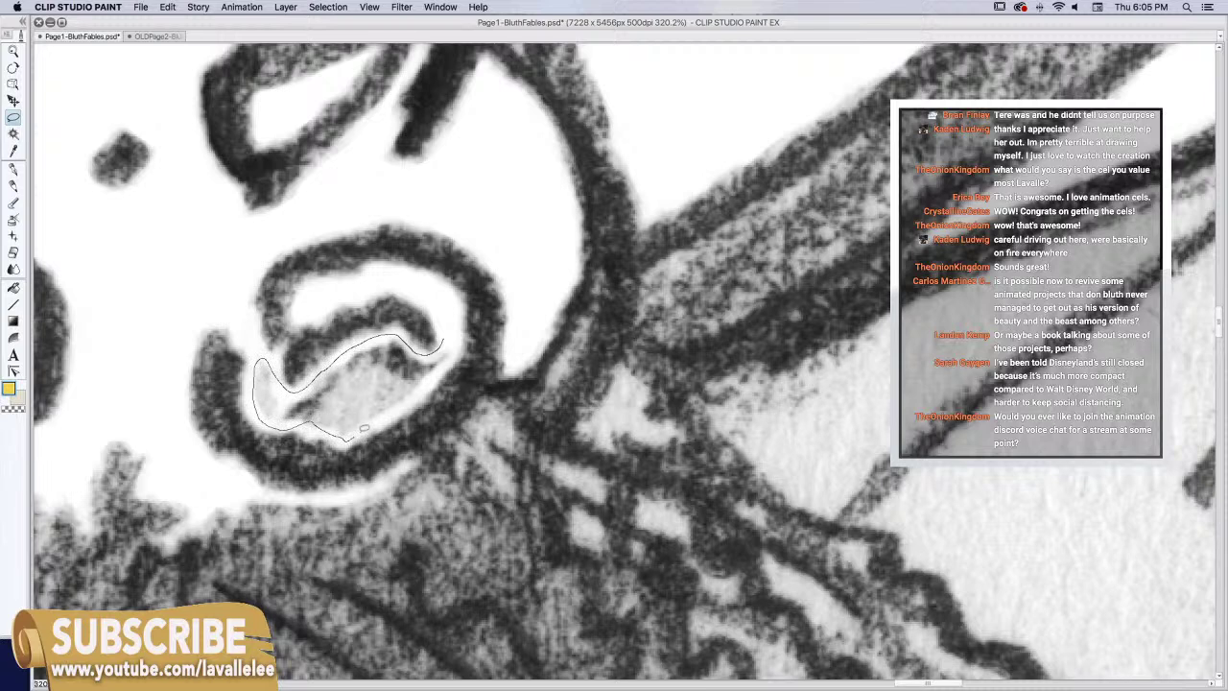
{"action": "left_click_drag", "start_coordinate": [364, 428], "coordinate": [357, 432]}
{"action": "key", "text": "Delete"}
{"action": "key", "text": "ctrl+d"}
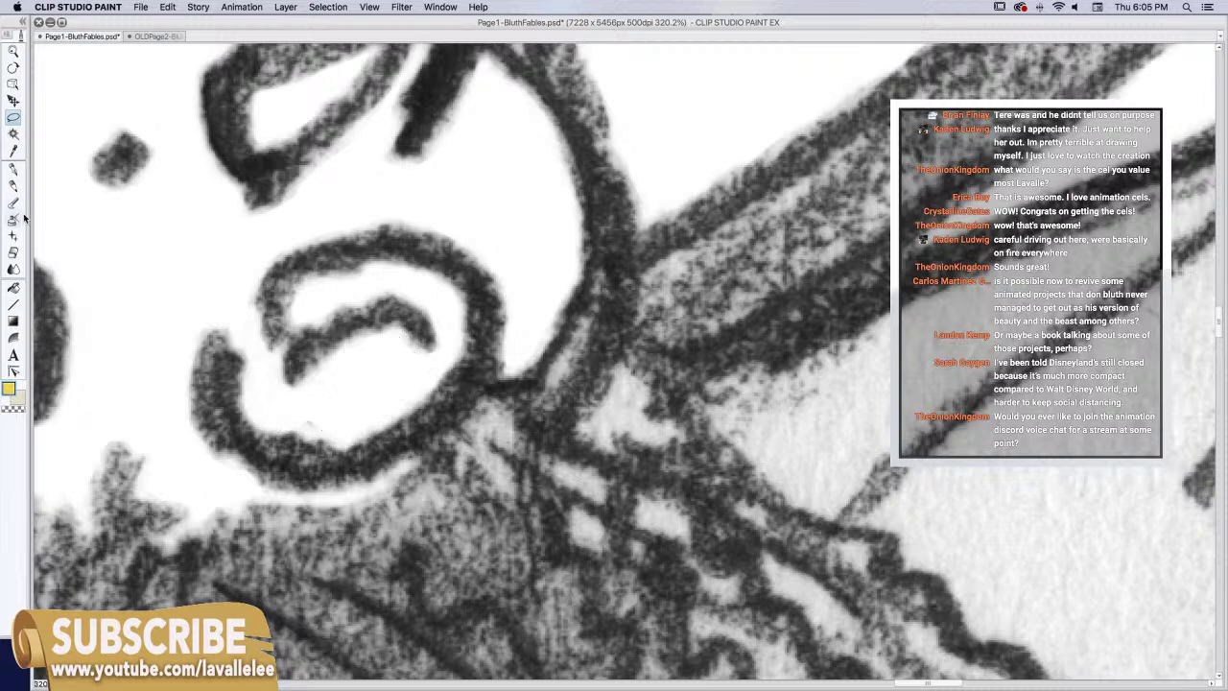
{"action": "left_click", "coordinate": [14, 252]}
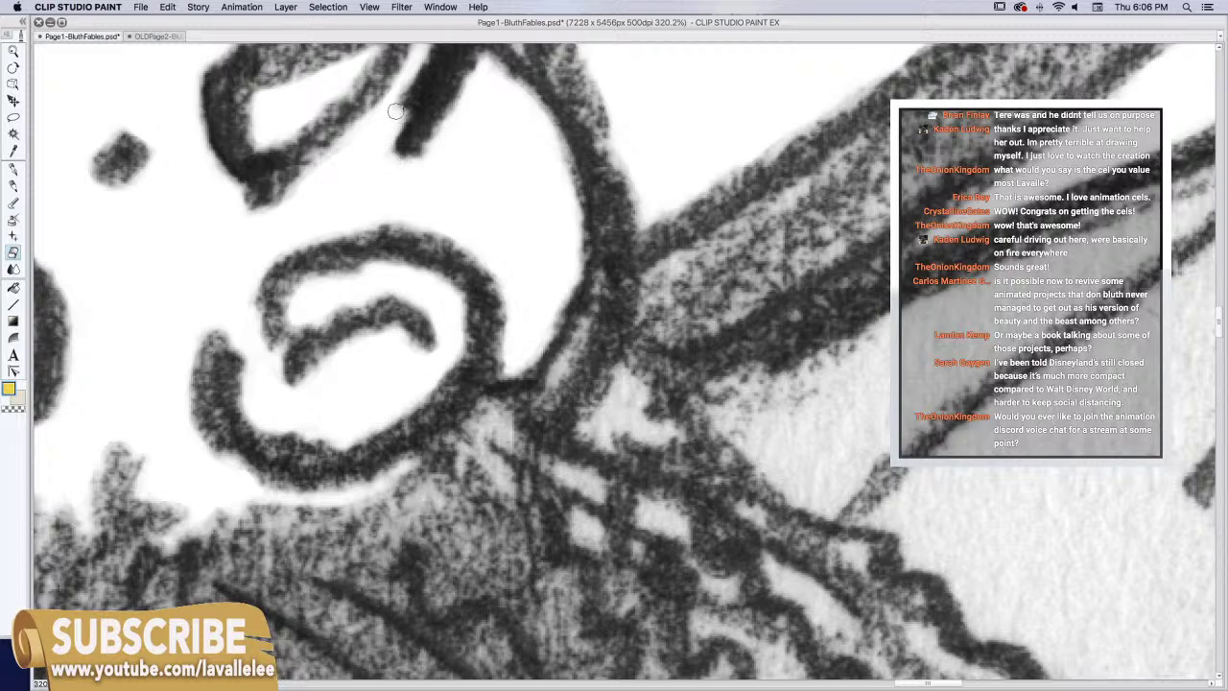
Pick the lion's golden tan body color from the OLDPage2-BluthFables drawing and return to Page1-BluthFables
{"action": "scroll", "coordinate": [395, 110], "scroll_direction": "up", "scroll_amount": 3}
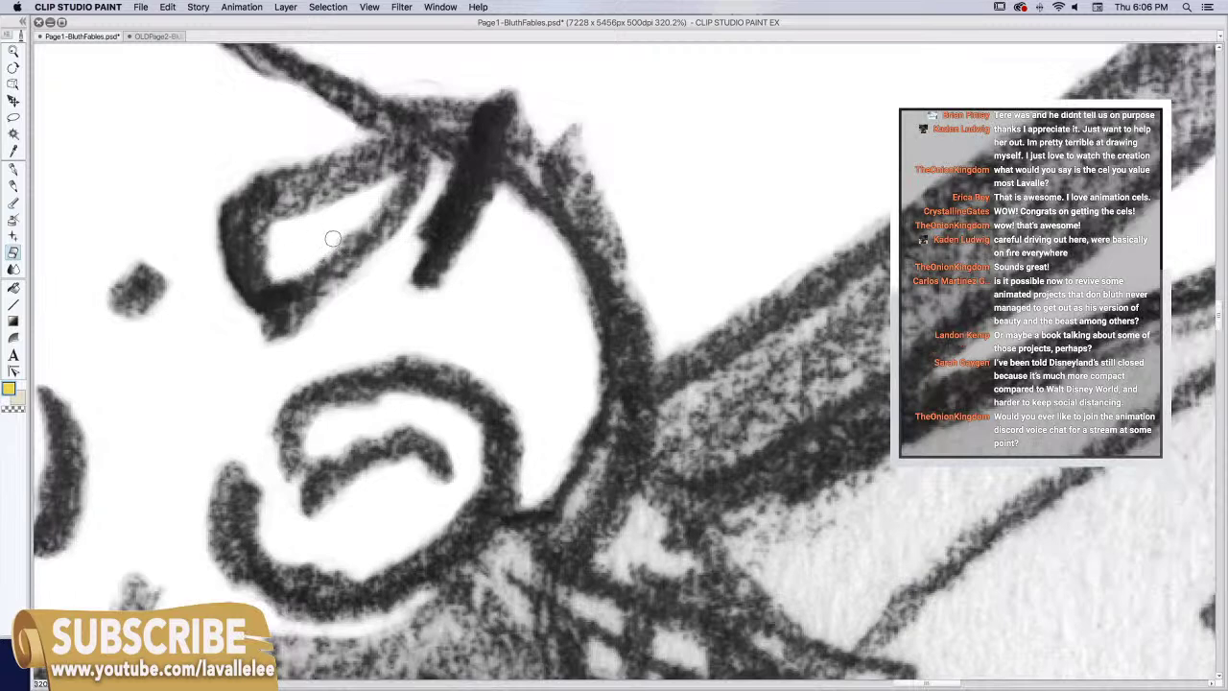
{"action": "left_click", "coordinate": [13, 51]}
{"action": "left_click_drag", "start_coordinate": [555, 375], "coordinate": [652, 467]}
{"action": "left_click_drag", "start_coordinate": [625, 392], "coordinate": [660, 420]}
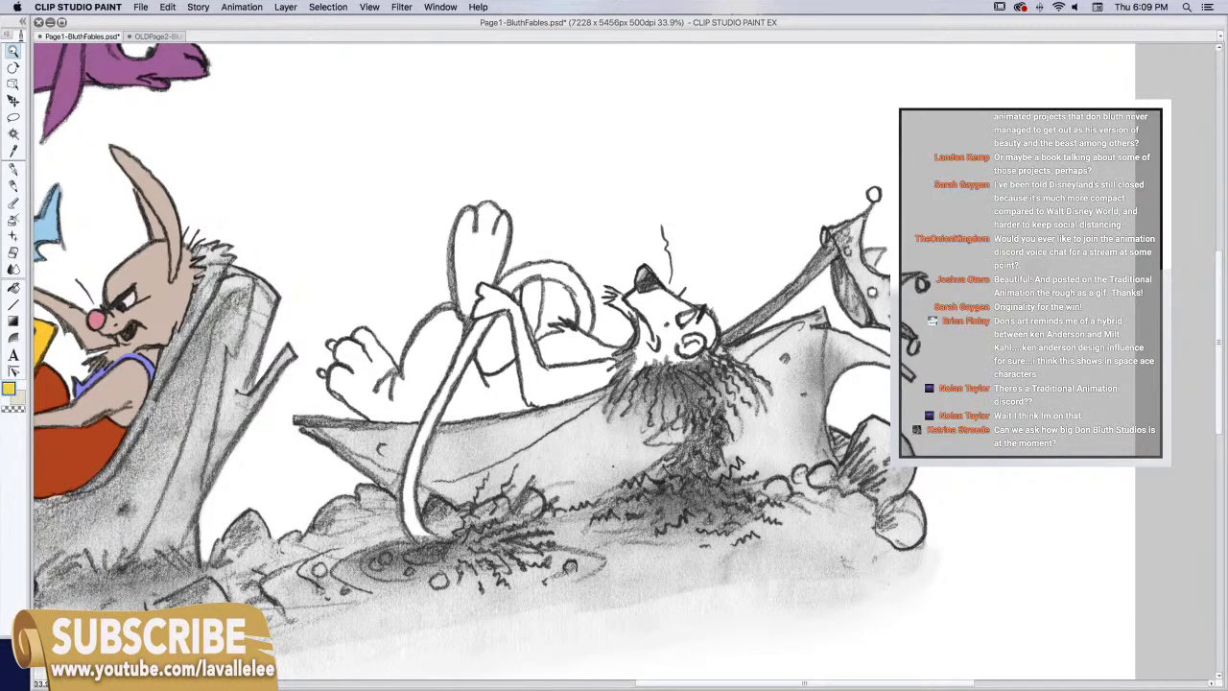
{"action": "left_click", "coordinate": [152, 37]}
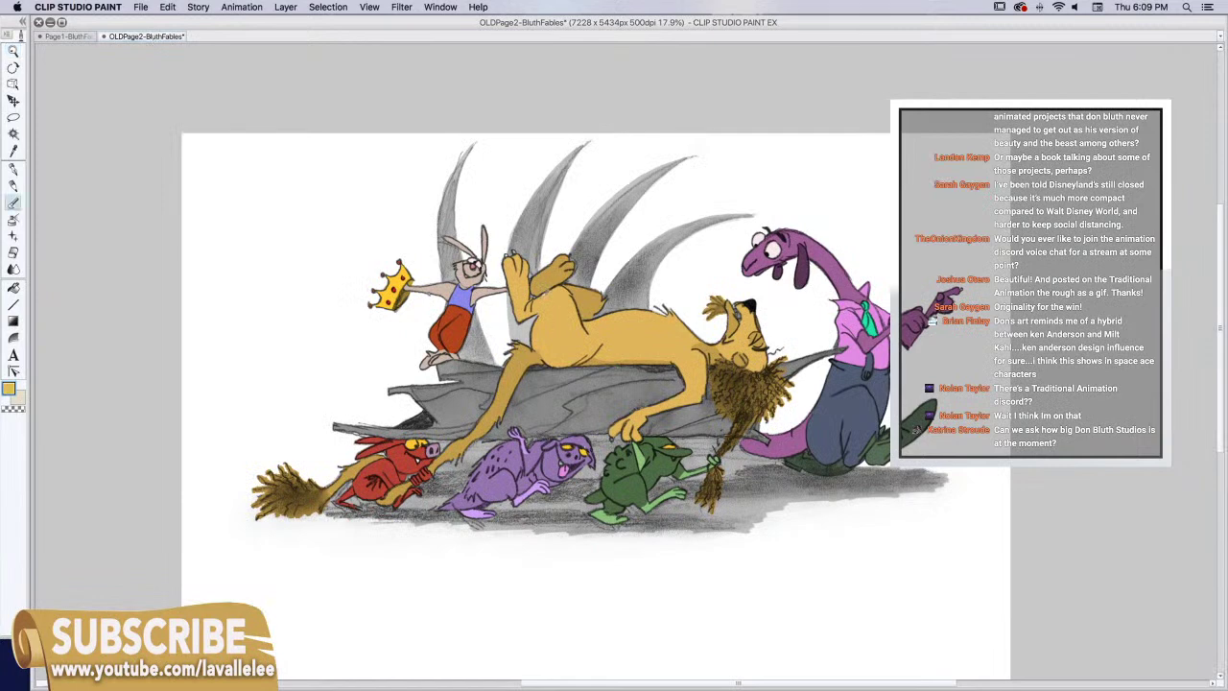
{"action": "left_click", "coordinate": [77, 36]}
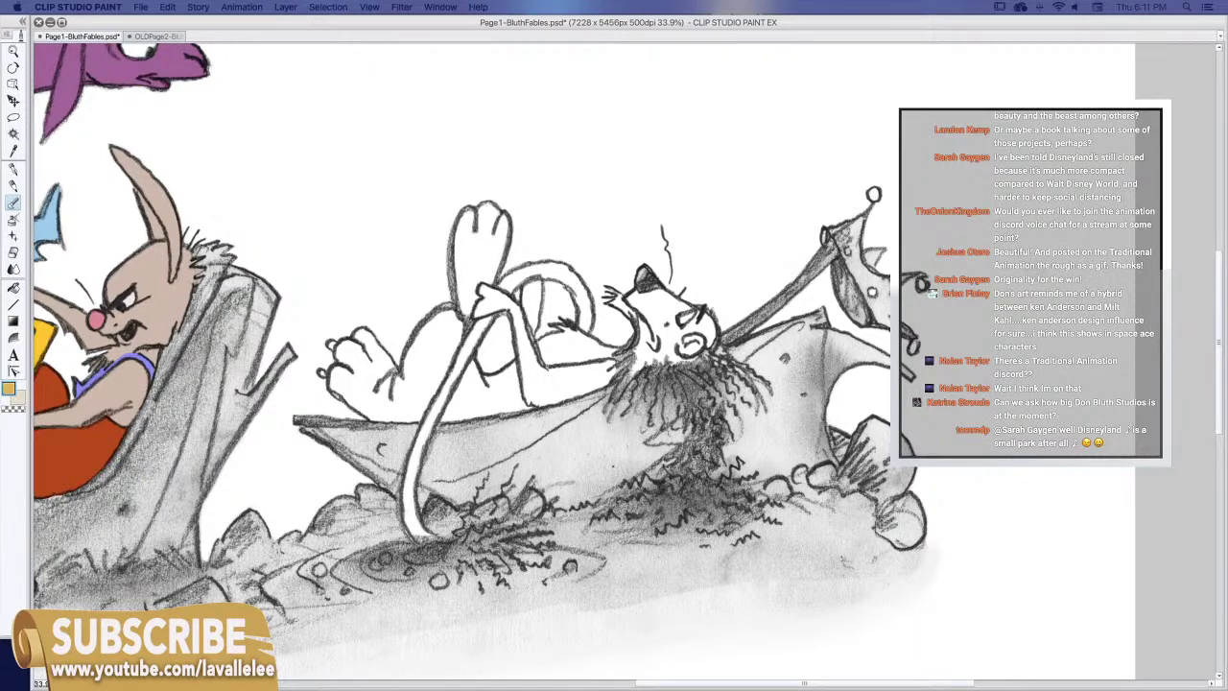
Paint a golden tan border inside the lion's raised foot, the curved limb behind it and the chest line
{"action": "scroll", "coordinate": [600, 240], "scroll_direction": "up", "scroll_amount": 5}
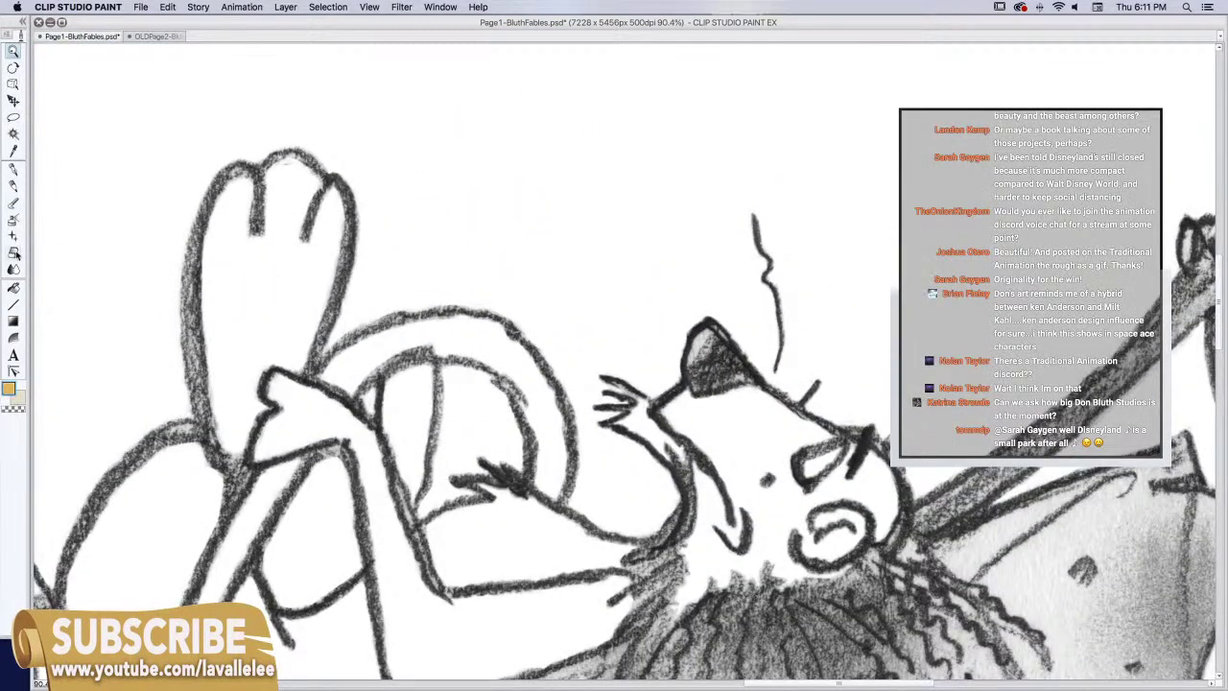
{"action": "left_click", "coordinate": [14, 252]}
{"action": "key", "text": "b"}
{"action": "mouse_move", "coordinate": [231, 175]}
{"action": "left_mouse_down"}
{"action": "mouse_move", "coordinate": [206, 212]}
{"action": "mouse_move", "coordinate": [193, 311]}
{"action": "mouse_move", "coordinate": [199, 393]}
{"action": "mouse_move", "coordinate": [228, 460]}
{"action": "mouse_move", "coordinate": [258, 411]}
{"action": "mouse_move", "coordinate": [257, 185]}
{"action": "mouse_move", "coordinate": [225, 172]}
{"action": "mouse_move", "coordinate": [206, 213]}
{"action": "mouse_move", "coordinate": [202, 443]}
{"action": "left_mouse_up"}
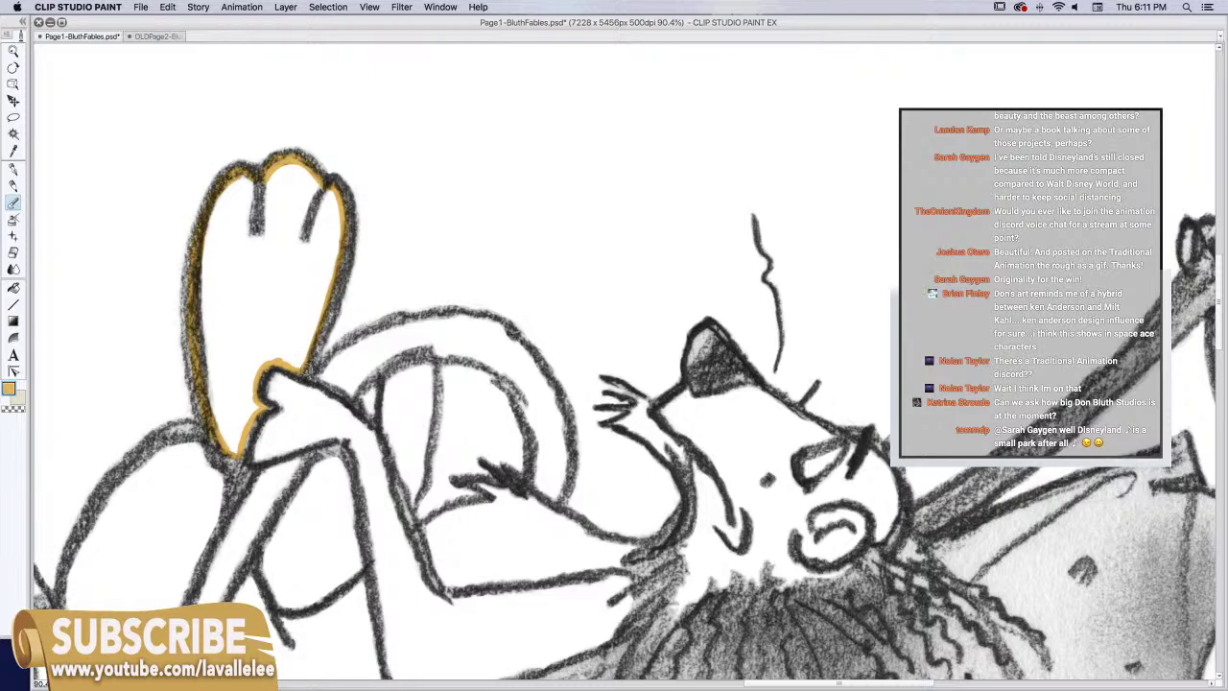
{"action": "mouse_move", "coordinate": [315, 366]}
{"action": "left_mouse_down"}
{"action": "mouse_move", "coordinate": [421, 320]}
{"action": "mouse_move", "coordinate": [499, 325]}
{"action": "mouse_move", "coordinate": [641, 551]}
{"action": "left_mouse_up"}
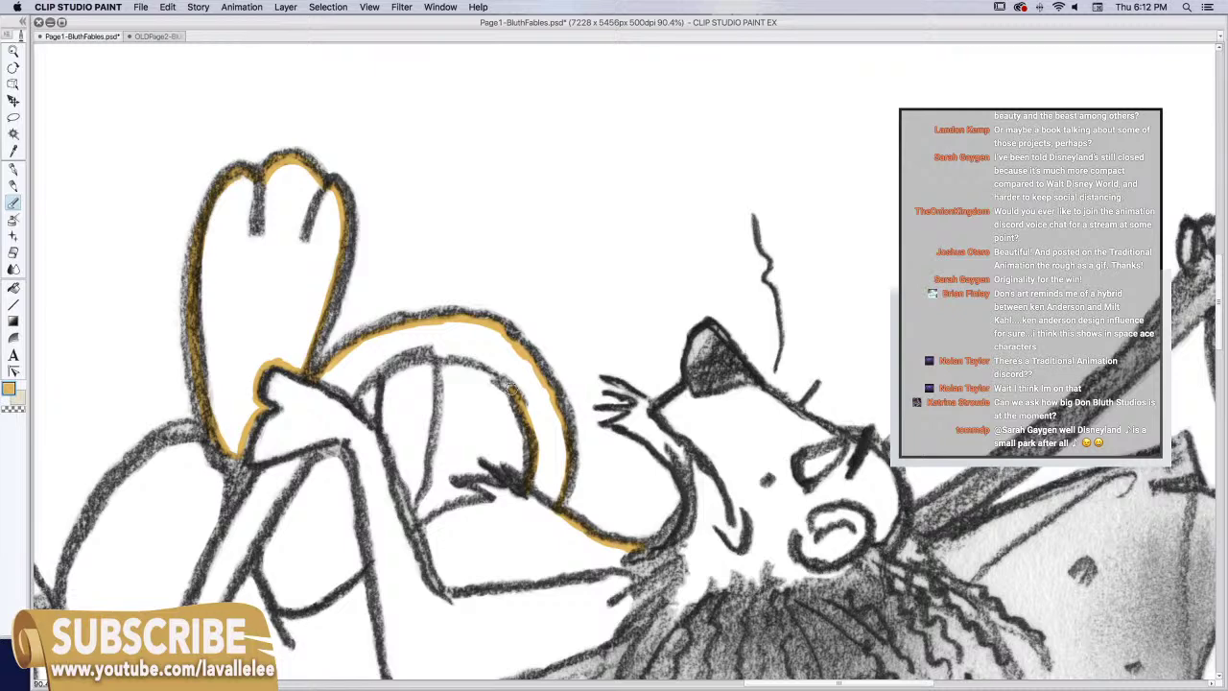
{"action": "left_click_drag", "start_coordinate": [512, 392], "coordinate": [434, 354]}
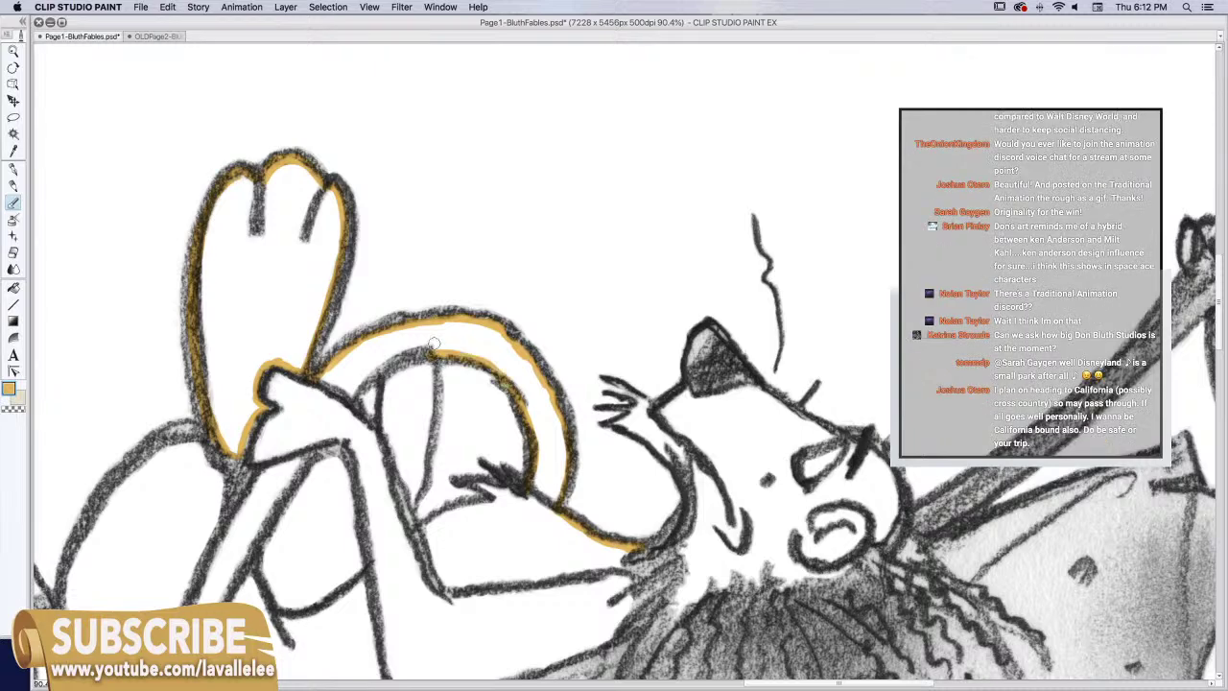
{"action": "mouse_move", "coordinate": [432, 354]}
{"action": "left_mouse_down"}
{"action": "mouse_move", "coordinate": [410, 515]}
{"action": "mouse_move", "coordinate": [489, 503]}
{"action": "mouse_move", "coordinate": [526, 474]}
{"action": "left_mouse_up"}
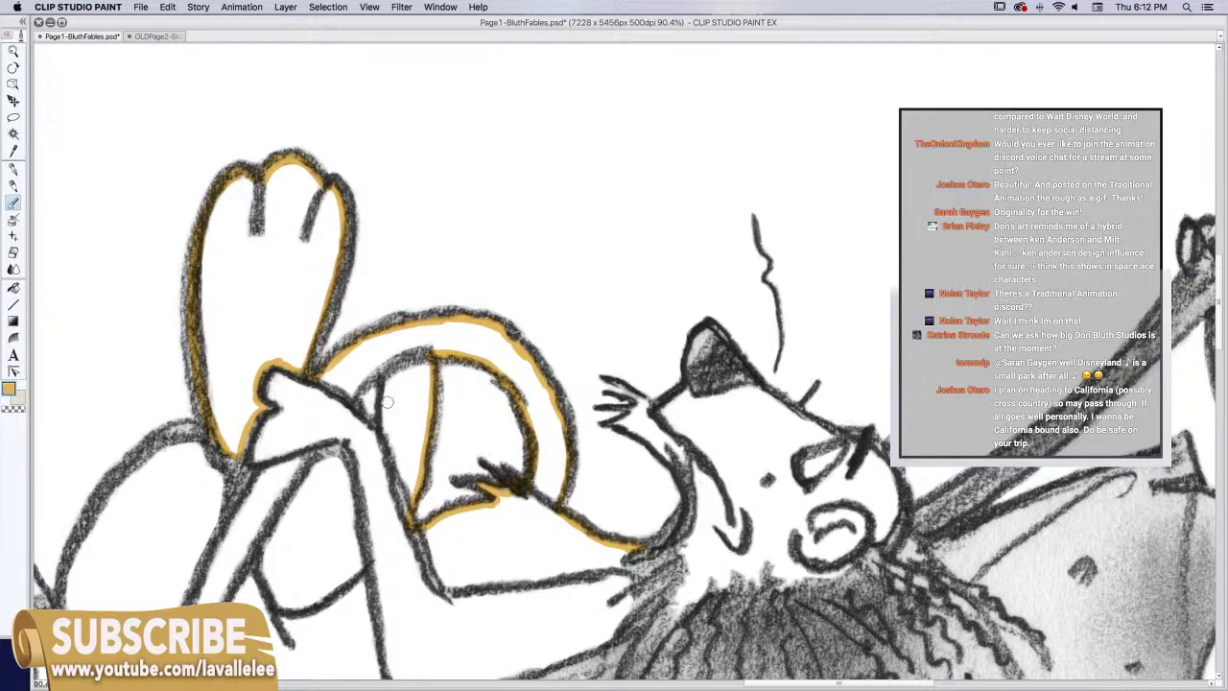
Continue the golden tan border around the bent knee, lower foot and underside, closing the outline, and fill the lion's body
{"action": "mouse_move", "coordinate": [406, 490]}
{"action": "left_mouse_down"}
{"action": "mouse_move", "coordinate": [423, 458]}
{"action": "mouse_move", "coordinate": [581, 333]}
{"action": "left_mouse_up"}
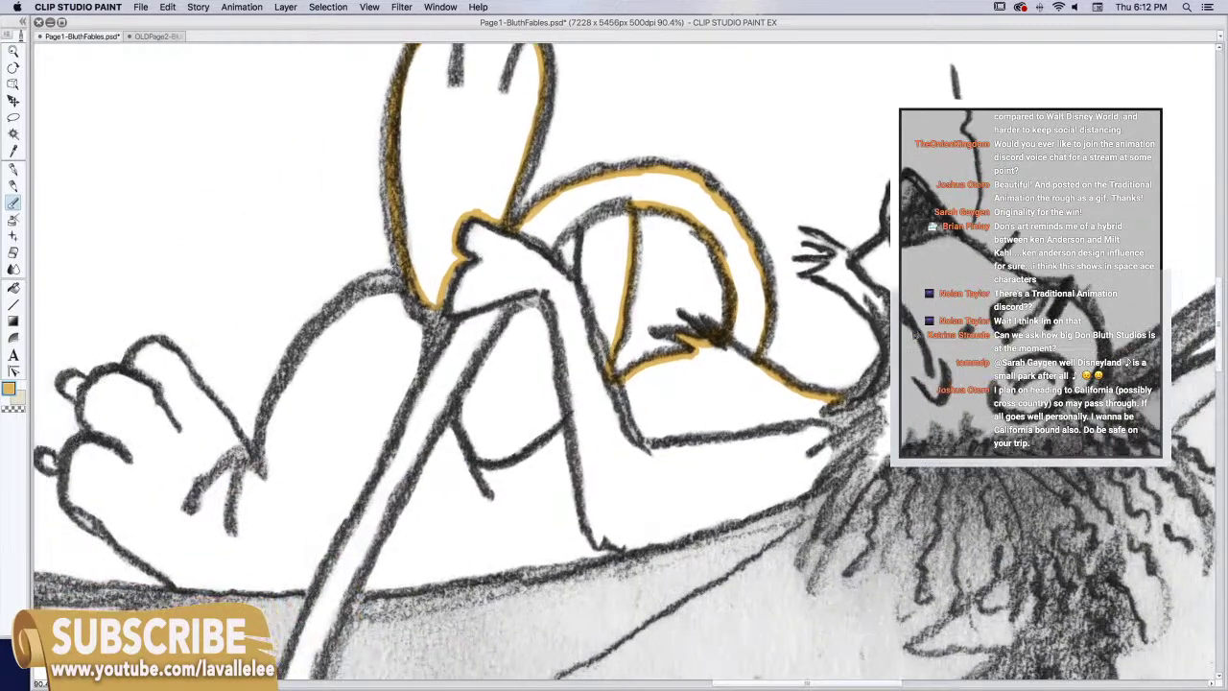
{"action": "mouse_move", "coordinate": [409, 287]}
{"action": "left_mouse_down"}
{"action": "mouse_move", "coordinate": [363, 281]}
{"action": "mouse_move", "coordinate": [336, 305]}
{"action": "mouse_move", "coordinate": [288, 384]}
{"action": "mouse_move", "coordinate": [261, 468]}
{"action": "left_mouse_up"}
{"action": "mouse_move", "coordinate": [272, 408]}
{"action": "left_mouse_down"}
{"action": "mouse_move", "coordinate": [317, 325]}
{"action": "mouse_move", "coordinate": [365, 288]}
{"action": "mouse_move", "coordinate": [402, 282]}
{"action": "mouse_move", "coordinate": [370, 280]}
{"action": "mouse_move", "coordinate": [328, 319]}
{"action": "mouse_move", "coordinate": [248, 468]}
{"action": "mouse_move", "coordinate": [172, 360]}
{"action": "mouse_move", "coordinate": [132, 361]}
{"action": "left_mouse_up"}
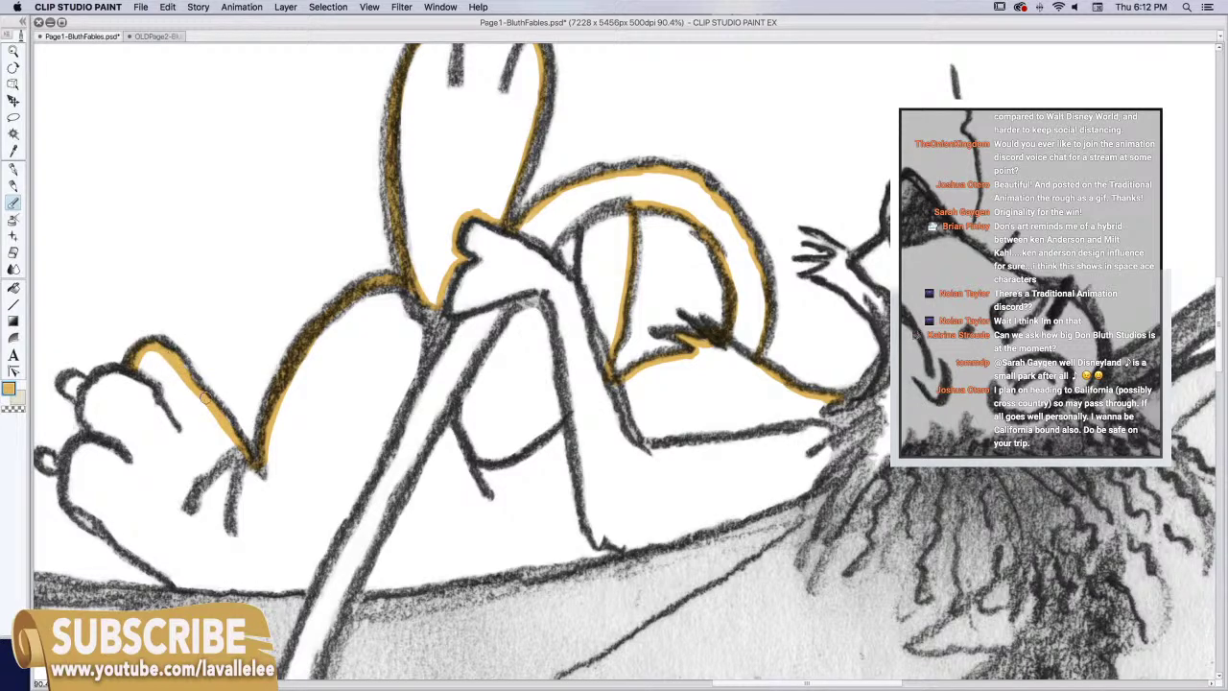
{"action": "mouse_move", "coordinate": [128, 365]}
{"action": "left_mouse_down"}
{"action": "mouse_move", "coordinate": [96, 373]}
{"action": "mouse_move", "coordinate": [83, 396]}
{"action": "mouse_move", "coordinate": [77, 379]}
{"action": "mouse_move", "coordinate": [68, 385]}
{"action": "mouse_move", "coordinate": [113, 368]}
{"action": "mouse_move", "coordinate": [87, 402]}
{"action": "mouse_move", "coordinate": [206, 584]}
{"action": "left_mouse_up"}
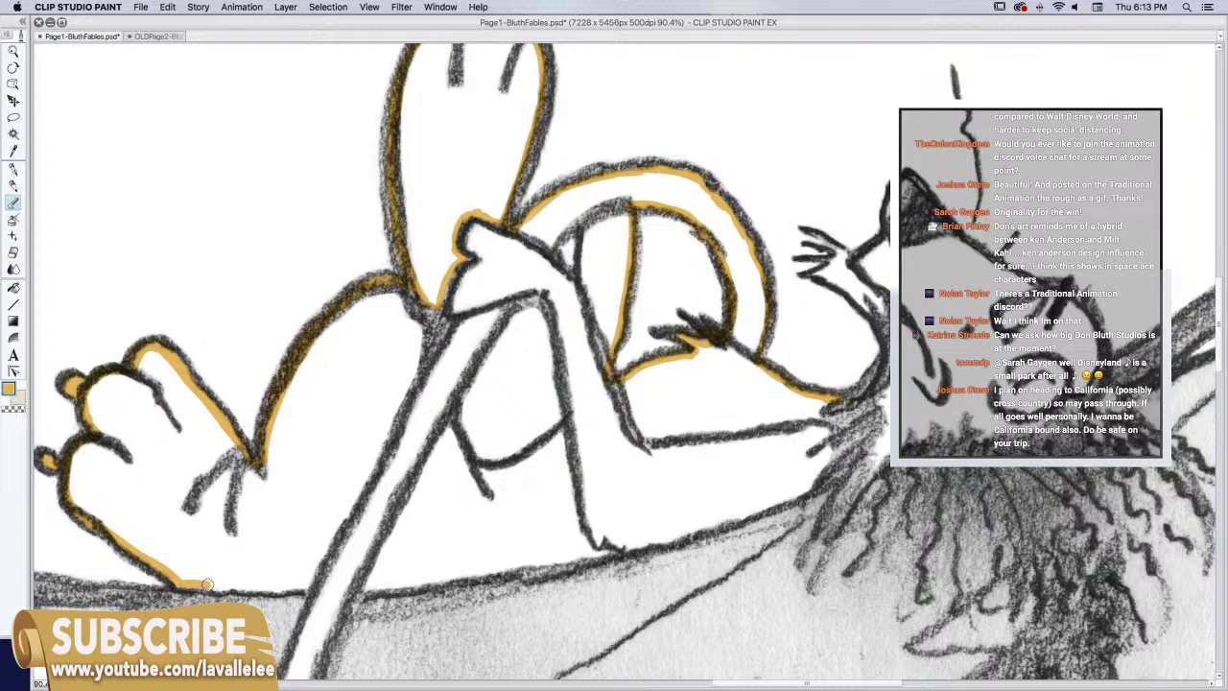
{"action": "left_click_drag", "start_coordinate": [206, 584], "coordinate": [312, 587]}
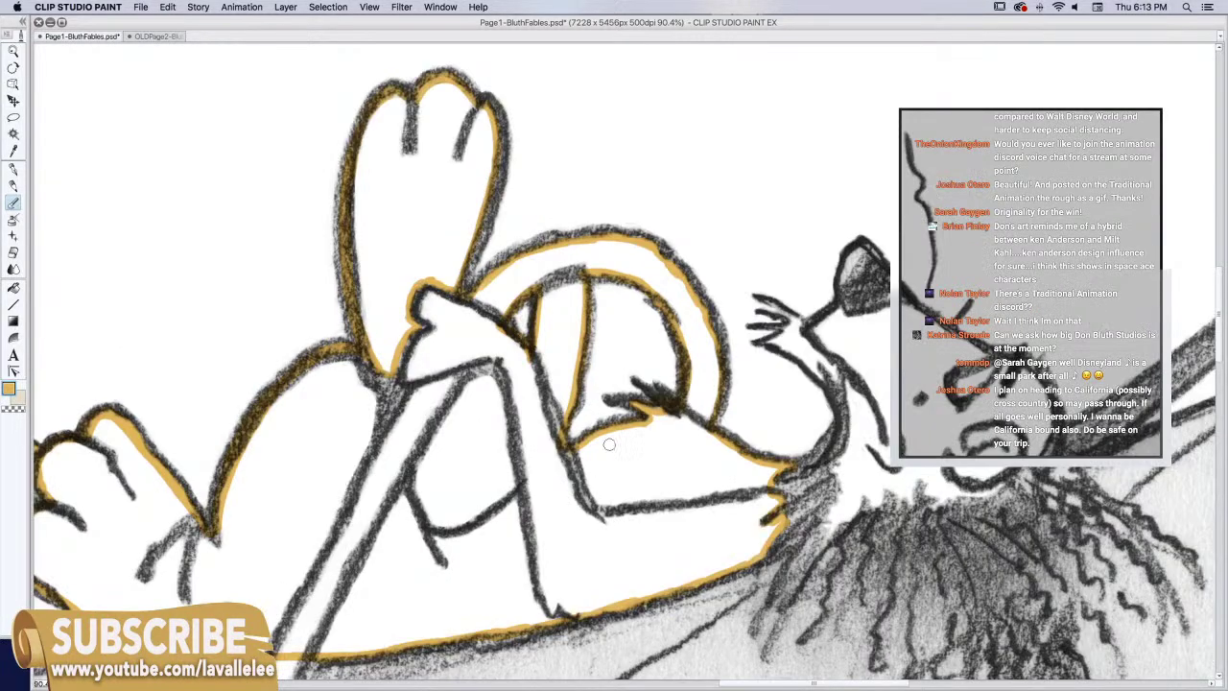
{"action": "scroll", "coordinate": [604, 448], "scroll_direction": "down", "scroll_amount": 3}
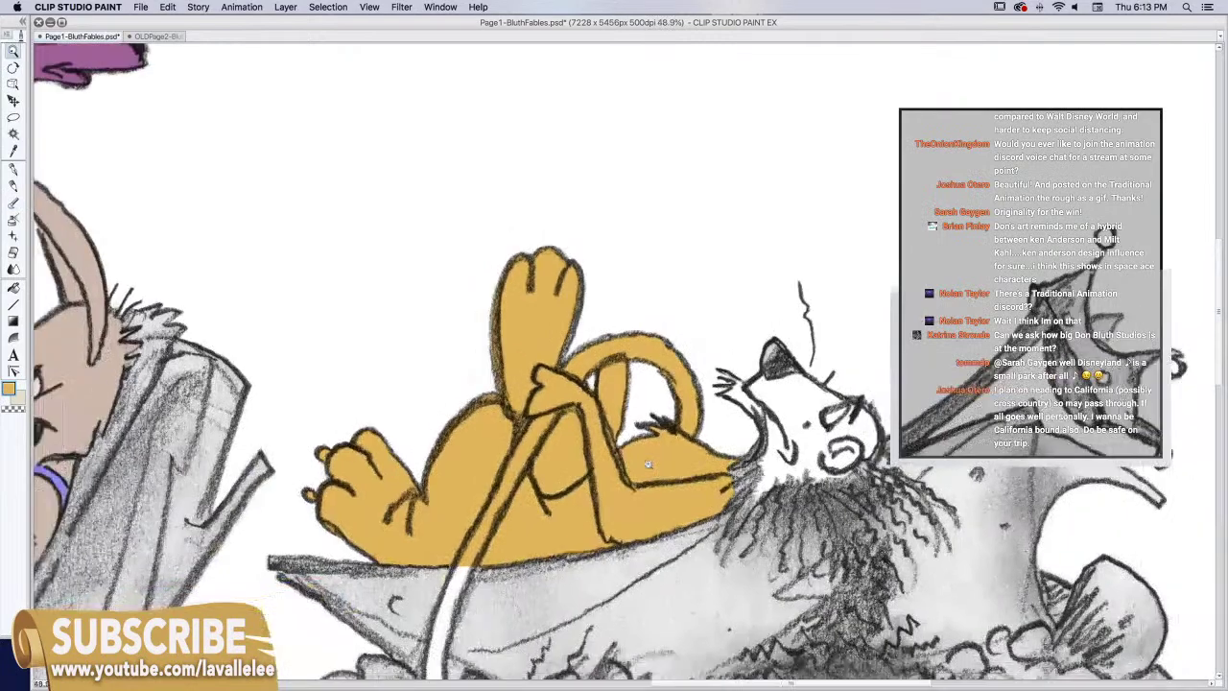
Color the white lower length of the lion's tail golden tan down to the water
{"action": "scroll", "coordinate": [648, 464], "scroll_direction": "up", "scroll_amount": 3}
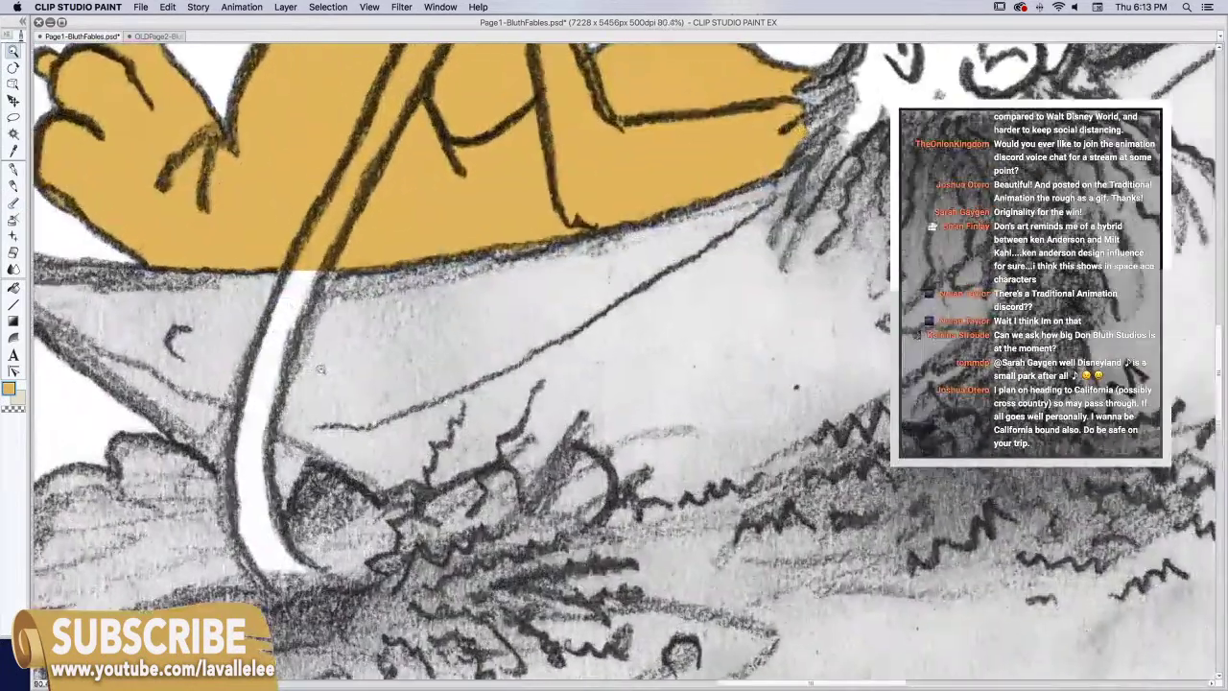
{"action": "scroll", "coordinate": [320, 369], "scroll_direction": "up", "scroll_amount": 2}
{"action": "mouse_move", "coordinate": [182, 354]}
{"action": "left_mouse_down"}
{"action": "mouse_move", "coordinate": [196, 410]}
{"action": "mouse_move", "coordinate": [210, 345]}
{"action": "mouse_move", "coordinate": [264, 439]}
{"action": "mouse_move", "coordinate": [245, 421]}
{"action": "mouse_move", "coordinate": [252, 438]}
{"action": "mouse_move", "coordinate": [219, 431]}
{"action": "mouse_move", "coordinate": [258, 435]}
{"action": "mouse_move", "coordinate": [225, 390]}
{"action": "mouse_move", "coordinate": [236, 404]}
{"action": "mouse_move", "coordinate": [230, 380]}
{"action": "mouse_move", "coordinate": [250, 426]}
{"action": "mouse_move", "coordinate": [219, 316]}
{"action": "left_mouse_up"}
{"action": "scroll", "coordinate": [219, 317], "scroll_direction": "down", "scroll_amount": 5}
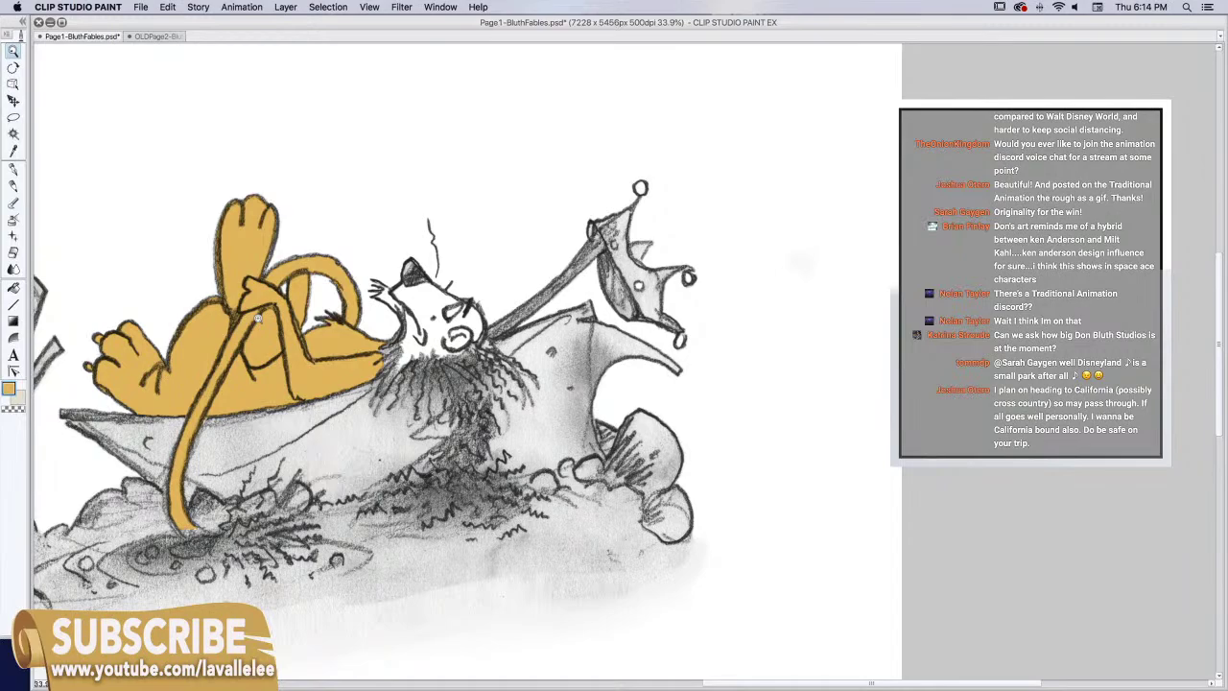
Outline the lion's chin tuft, neck, muzzle and face along the mane edge in golden tan and fill the head
{"action": "scroll", "coordinate": [416, 311], "scroll_direction": "up", "scroll_amount": 5}
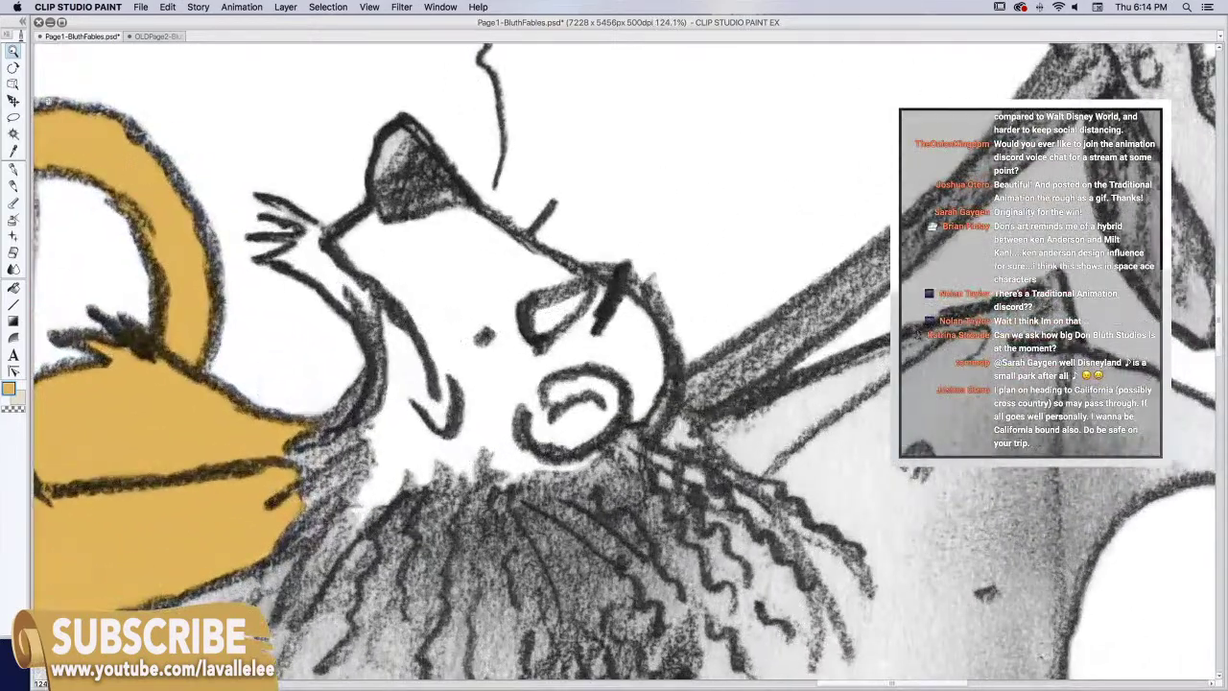
{"action": "left_click", "coordinate": [14, 202]}
{"action": "mouse_move", "coordinate": [324, 232]}
{"action": "left_mouse_down"}
{"action": "mouse_move", "coordinate": [305, 223]}
{"action": "mouse_move", "coordinate": [366, 421]}
{"action": "left_mouse_up"}
{"action": "mouse_move", "coordinate": [209, 262]}
{"action": "left_mouse_down"}
{"action": "mouse_move", "coordinate": [199, 223]}
{"action": "mouse_move", "coordinate": [141, 152]}
{"action": "left_mouse_up"}
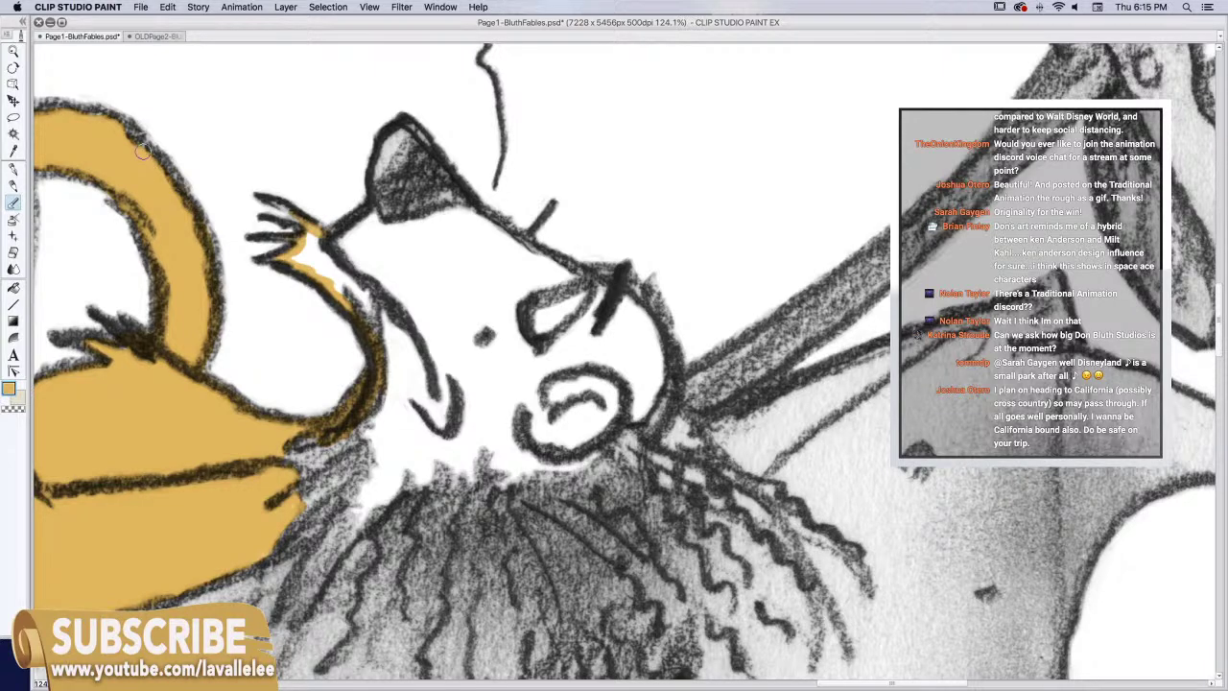
{"action": "mouse_move", "coordinate": [322, 235]}
{"action": "left_mouse_down"}
{"action": "mouse_move", "coordinate": [476, 211]}
{"action": "mouse_move", "coordinate": [583, 277]}
{"action": "left_mouse_up"}
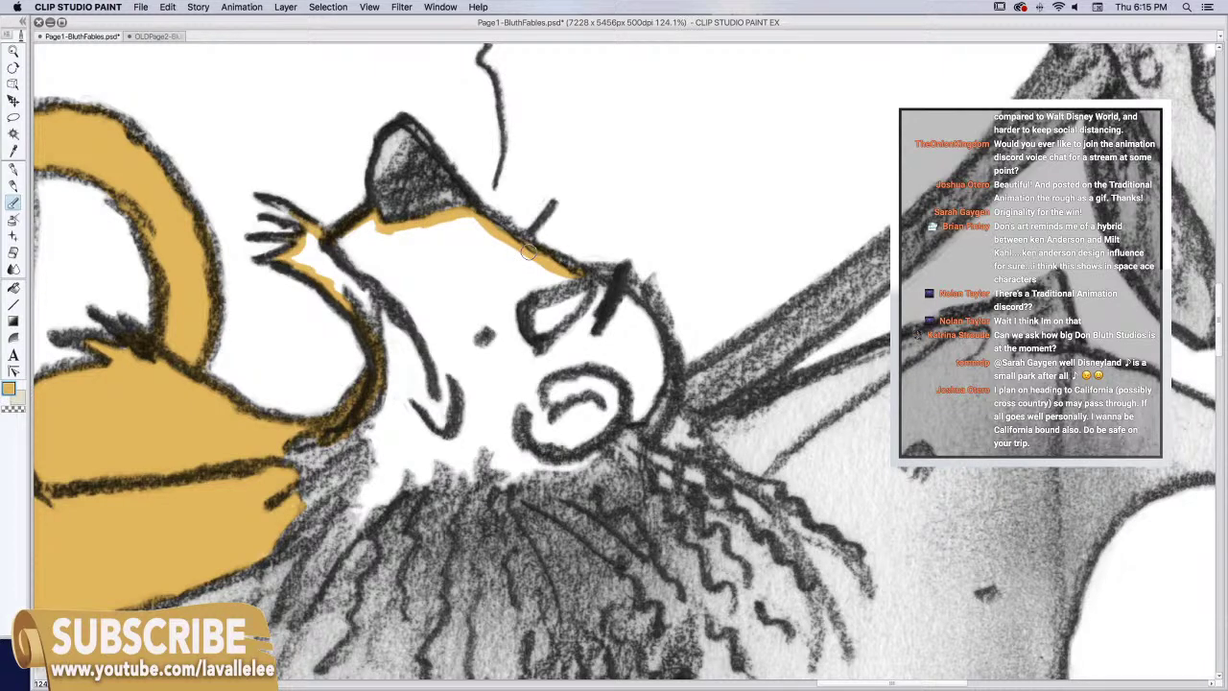
{"action": "mouse_move", "coordinate": [573, 275]}
{"action": "left_mouse_down"}
{"action": "mouse_move", "coordinate": [643, 419]}
{"action": "mouse_move", "coordinate": [572, 470]}
{"action": "mouse_move", "coordinate": [497, 478]}
{"action": "mouse_move", "coordinate": [488, 449]}
{"action": "mouse_move", "coordinate": [472, 478]}
{"action": "mouse_move", "coordinate": [428, 462]}
{"action": "mouse_move", "coordinate": [357, 518]}
{"action": "mouse_move", "coordinate": [377, 441]}
{"action": "left_mouse_up"}
Examine how the mane and tail tuft are colored up close in OLDPage2-BluthFables, and return to Page1-BluthFables
{"action": "key", "text": "ctrl+Tab"}
{"action": "scroll", "coordinate": [816, 441], "scroll_direction": "up", "scroll_amount": 5}
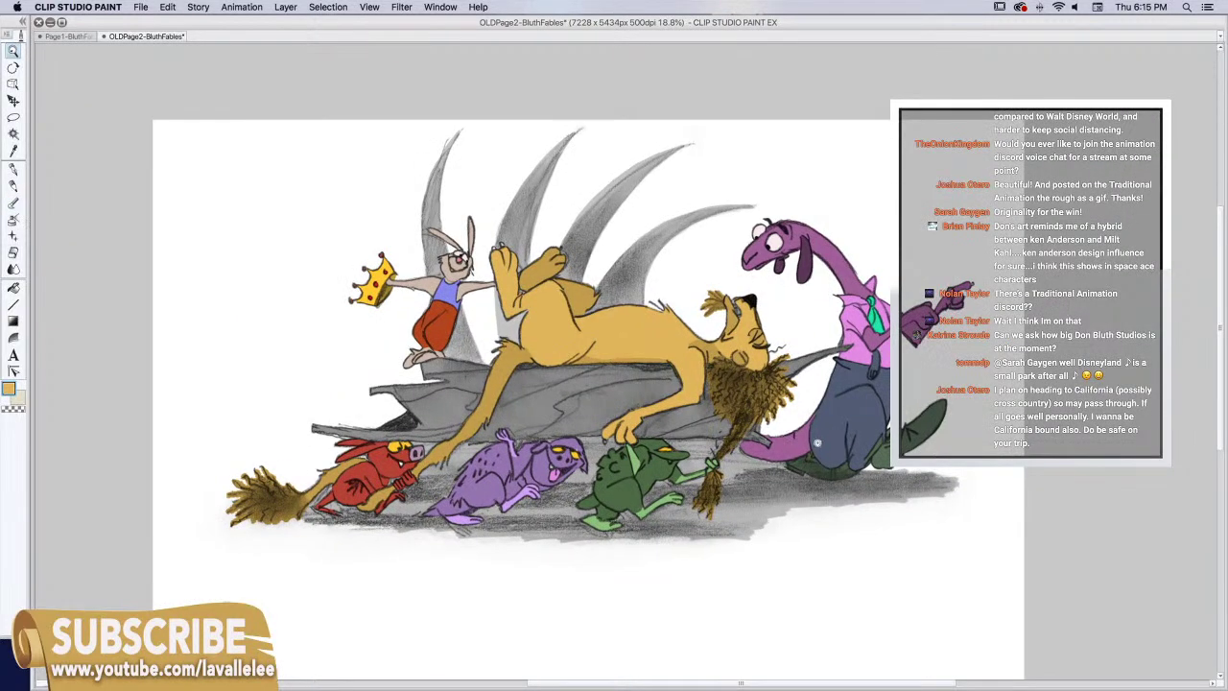
{"action": "scroll", "coordinate": [811, 434], "scroll_direction": "up", "scroll_amount": 1}
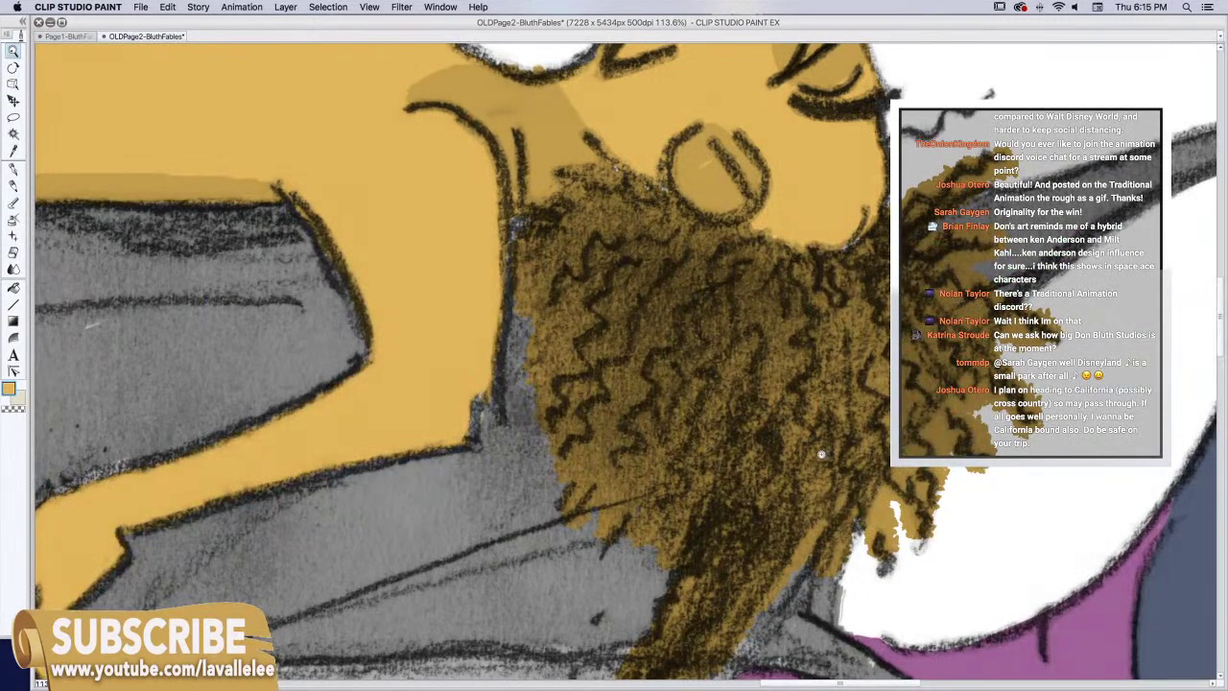
{"action": "scroll", "coordinate": [822, 455], "scroll_direction": "up", "scroll_amount": 5}
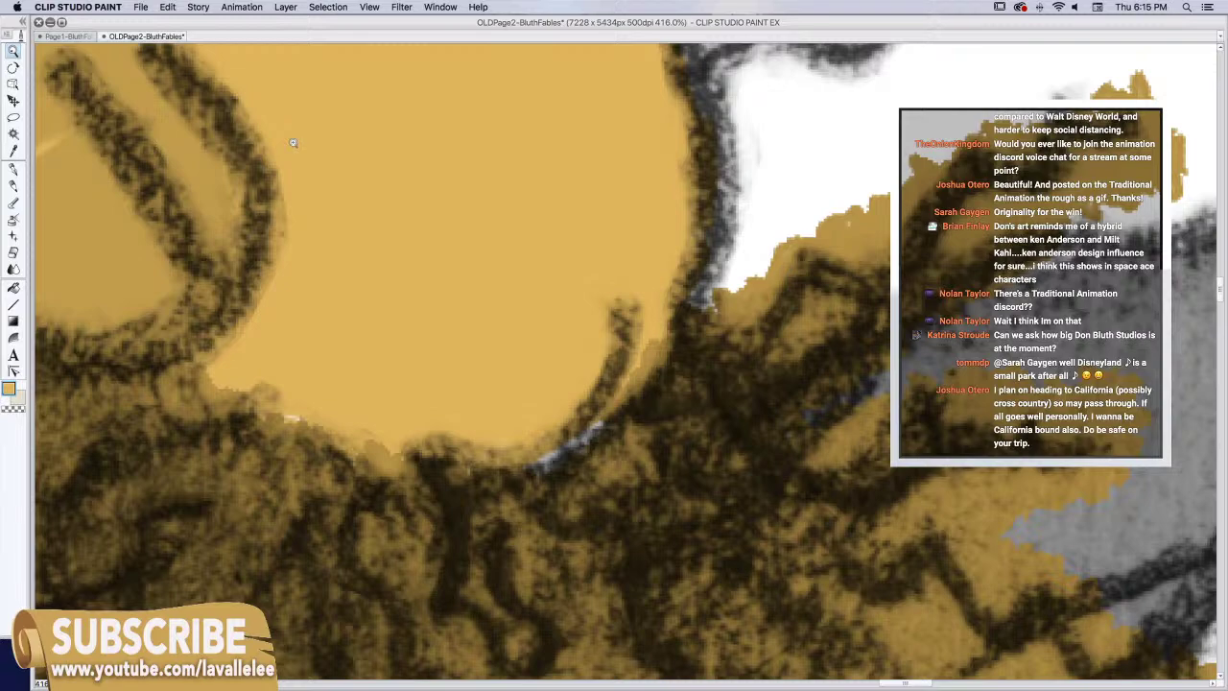
{"action": "key", "text": "ctrl+0"}
{"action": "scroll", "coordinate": [455, 391], "scroll_direction": "up", "scroll_amount": 3}
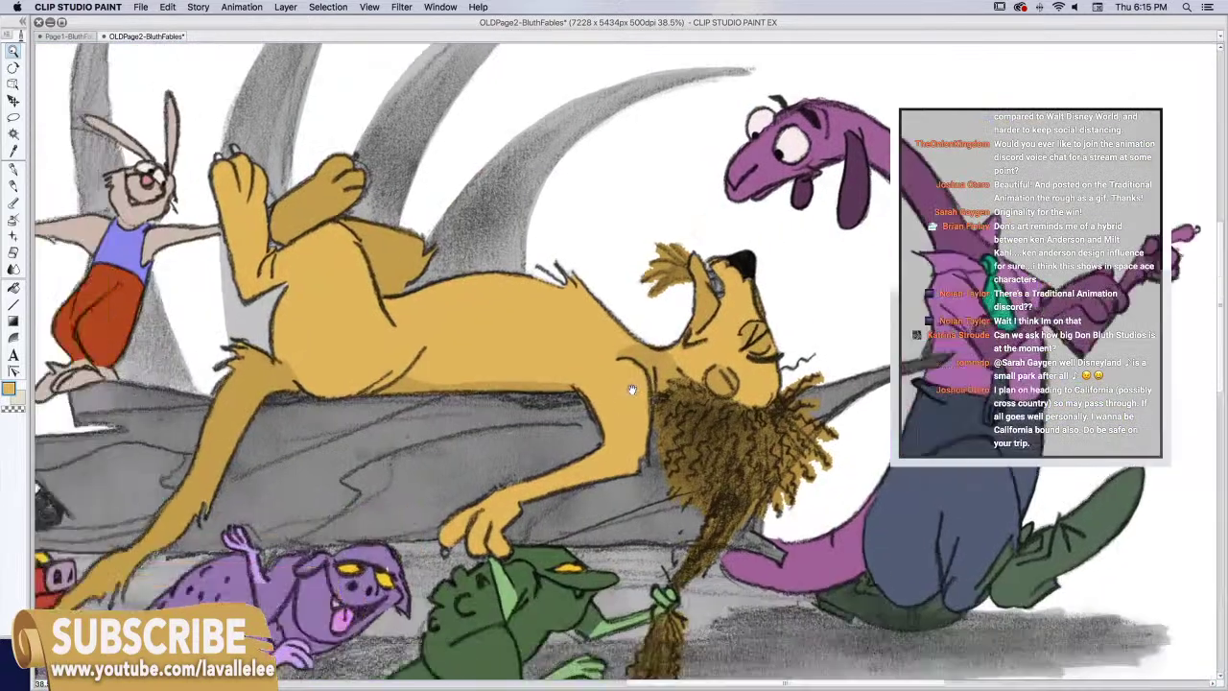
{"action": "scroll", "coordinate": [316, 536], "scroll_direction": "up", "scroll_amount": 8}
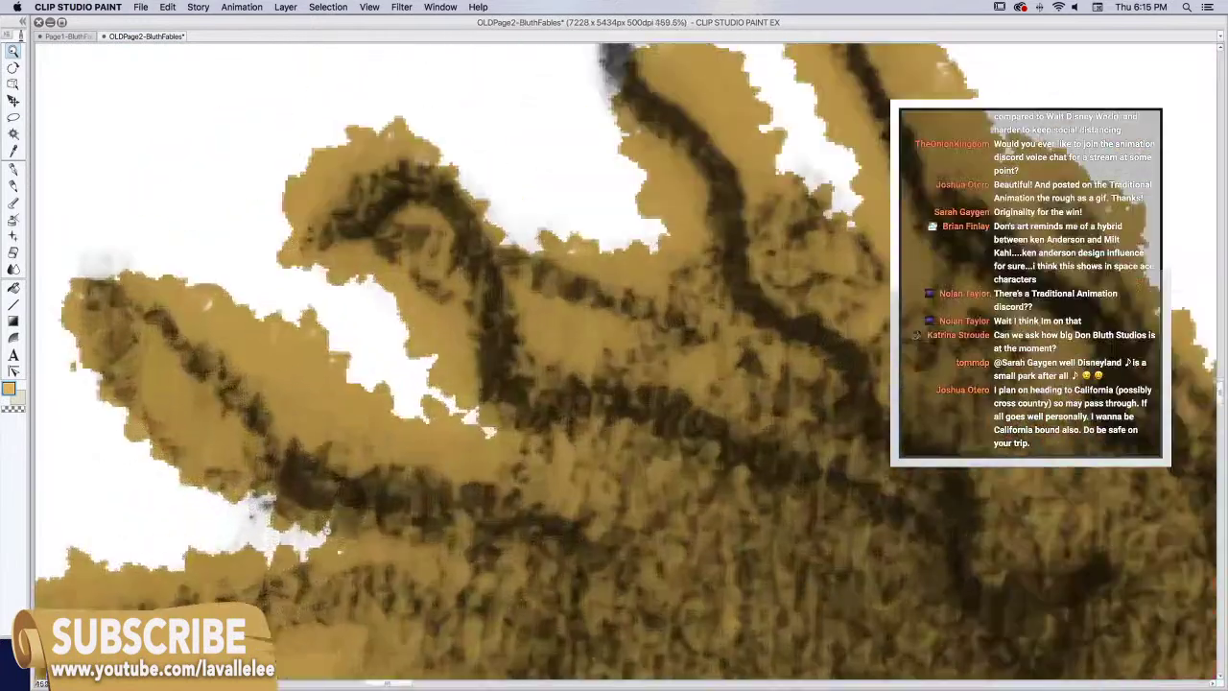
{"action": "scroll", "coordinate": [320, 533], "scroll_direction": "down", "scroll_amount": 2}
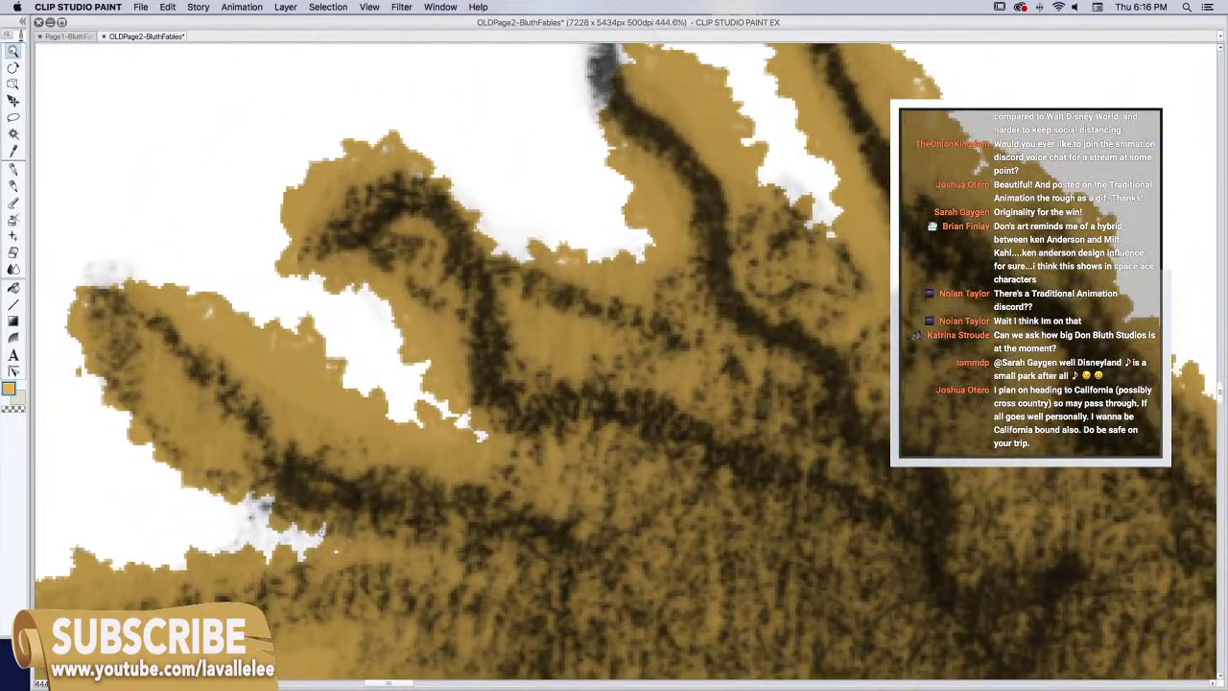
{"action": "scroll", "coordinate": [317, 535], "scroll_direction": "down", "scroll_amount": 6}
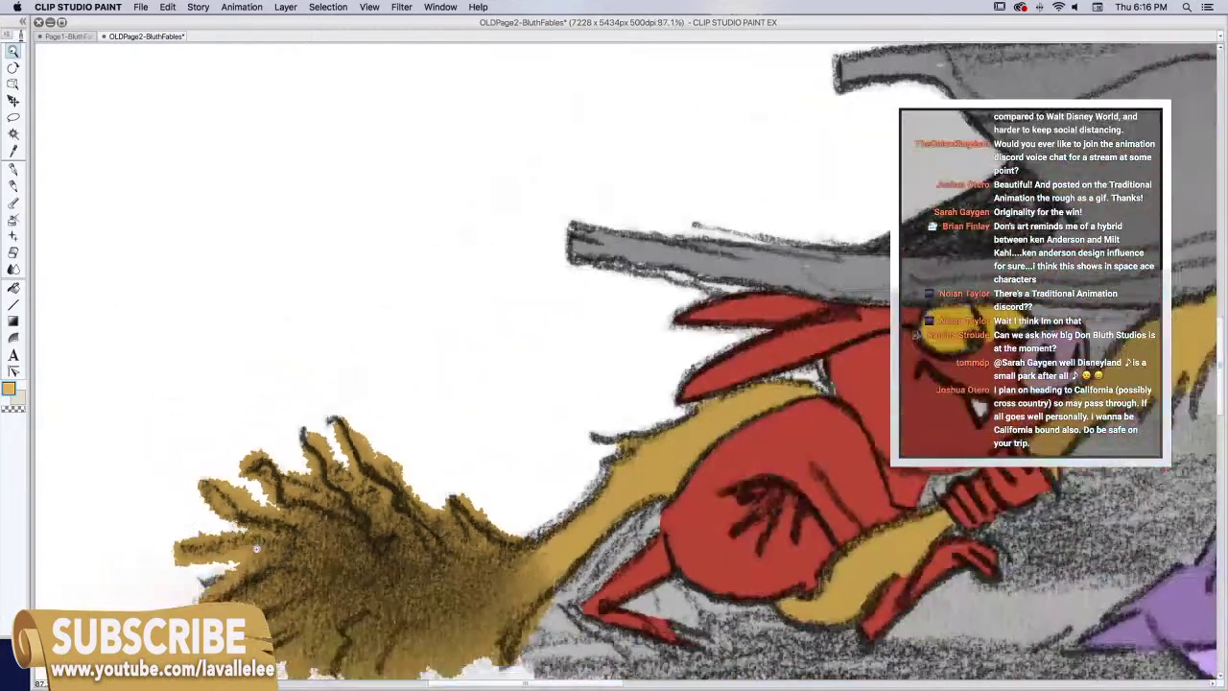
{"action": "scroll", "coordinate": [256, 548], "scroll_direction": "down", "scroll_amount": 6}
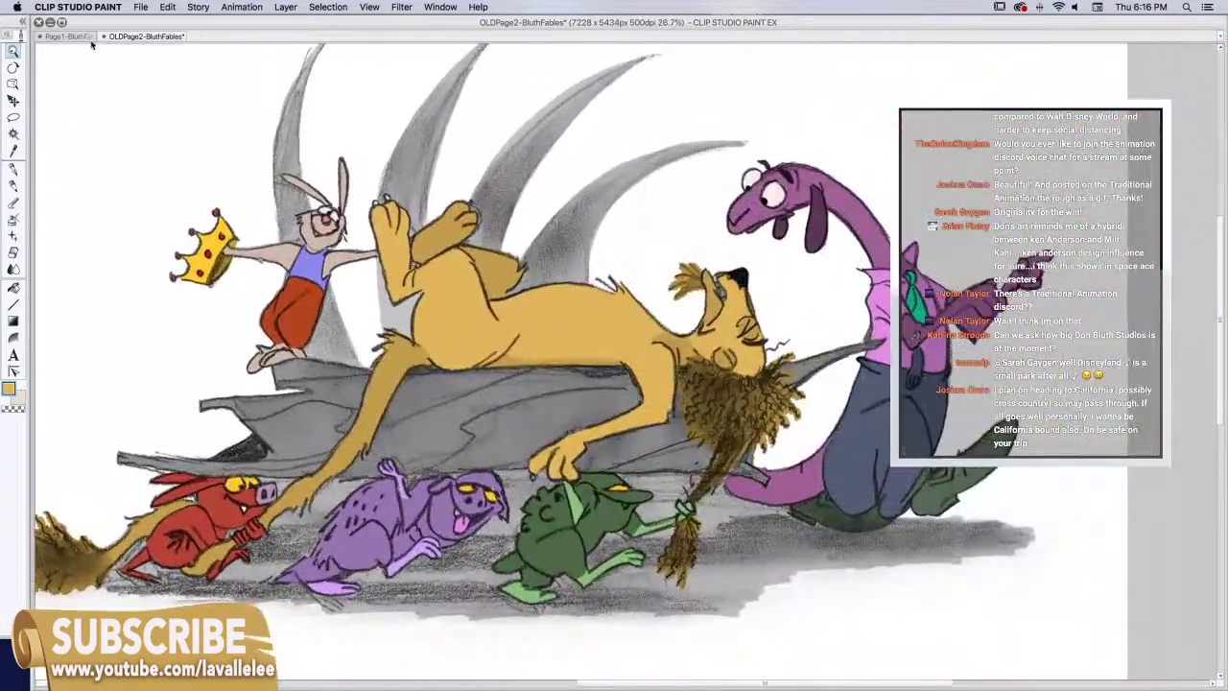
{"action": "left_click", "coordinate": [74, 38]}
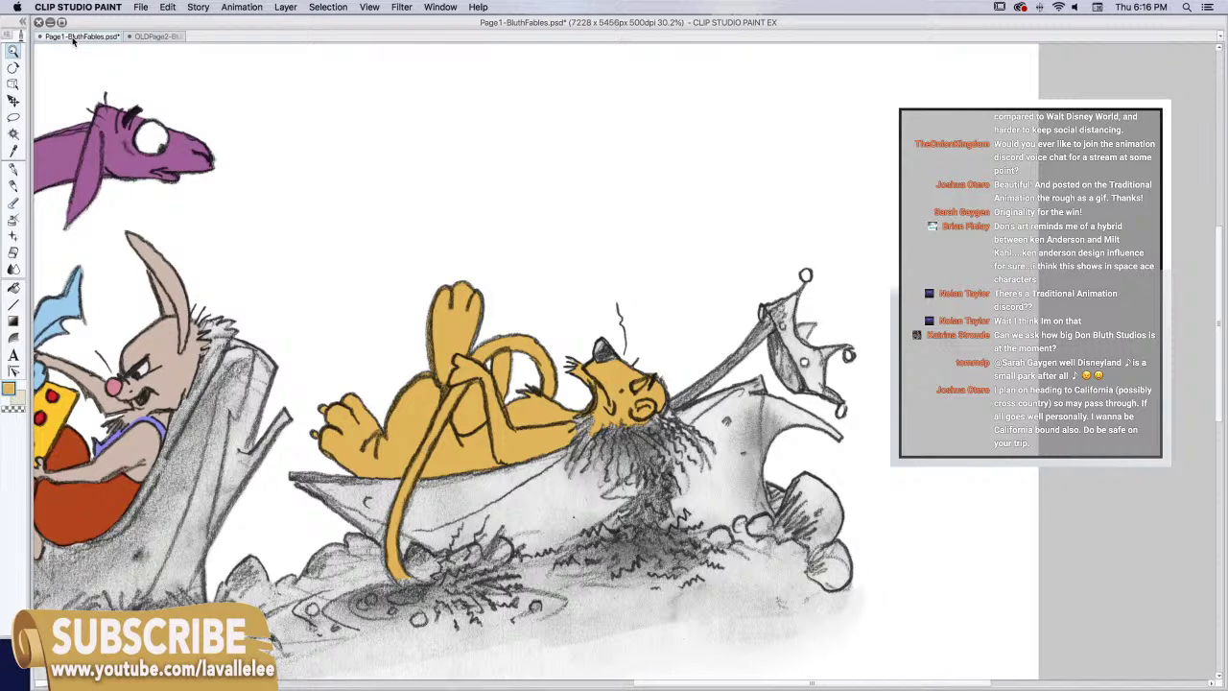
Switch to Finder and view the Page3-BluthFables.png sketch in full screen, returning it to its preview window
{"action": "key", "text": "super+Tab"}
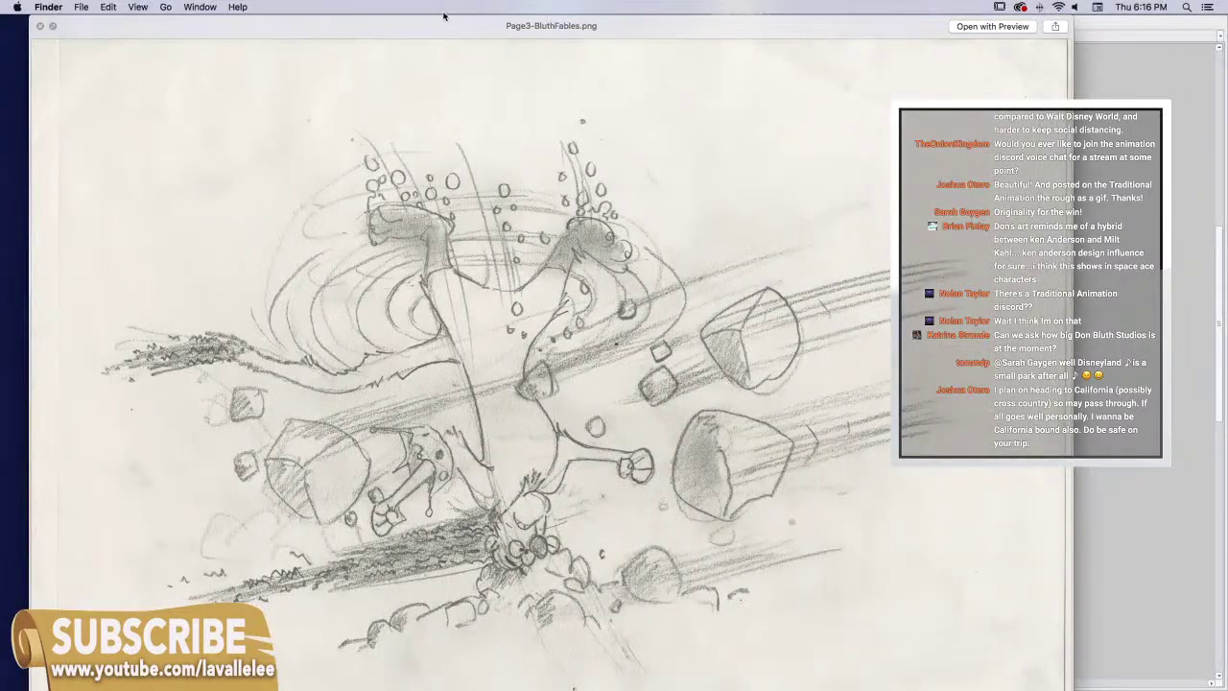
{"action": "left_click", "coordinate": [52, 27]}
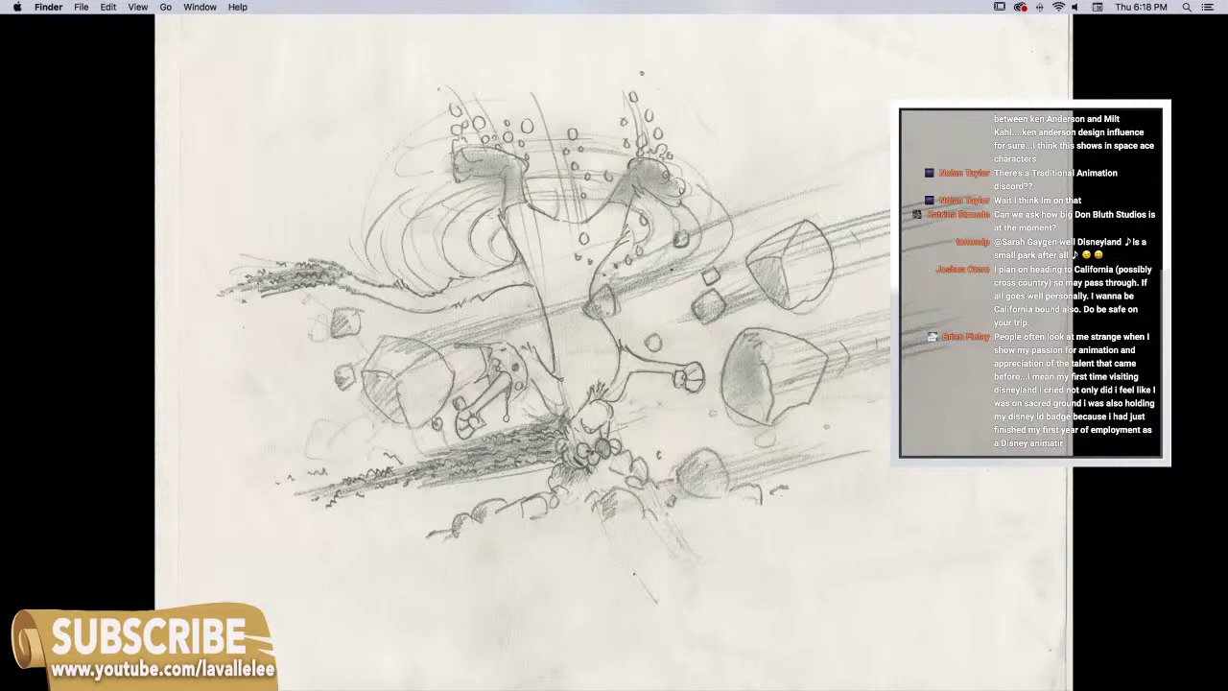
{"action": "left_click", "coordinate": [620, 625]}
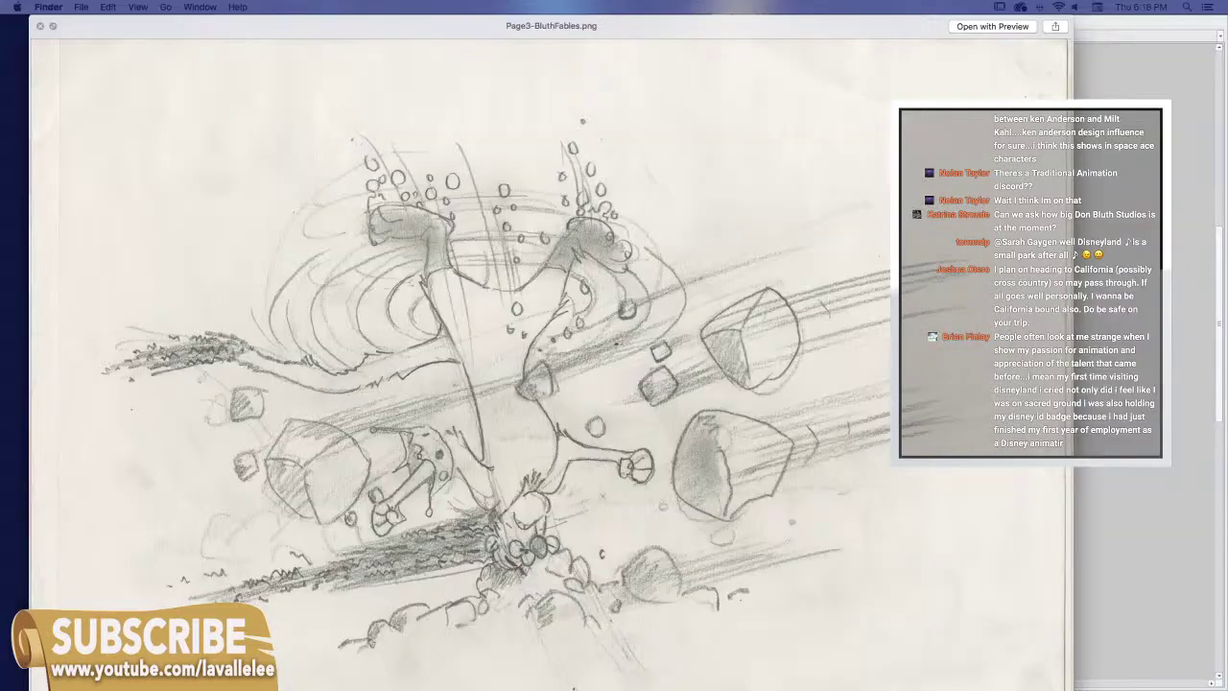